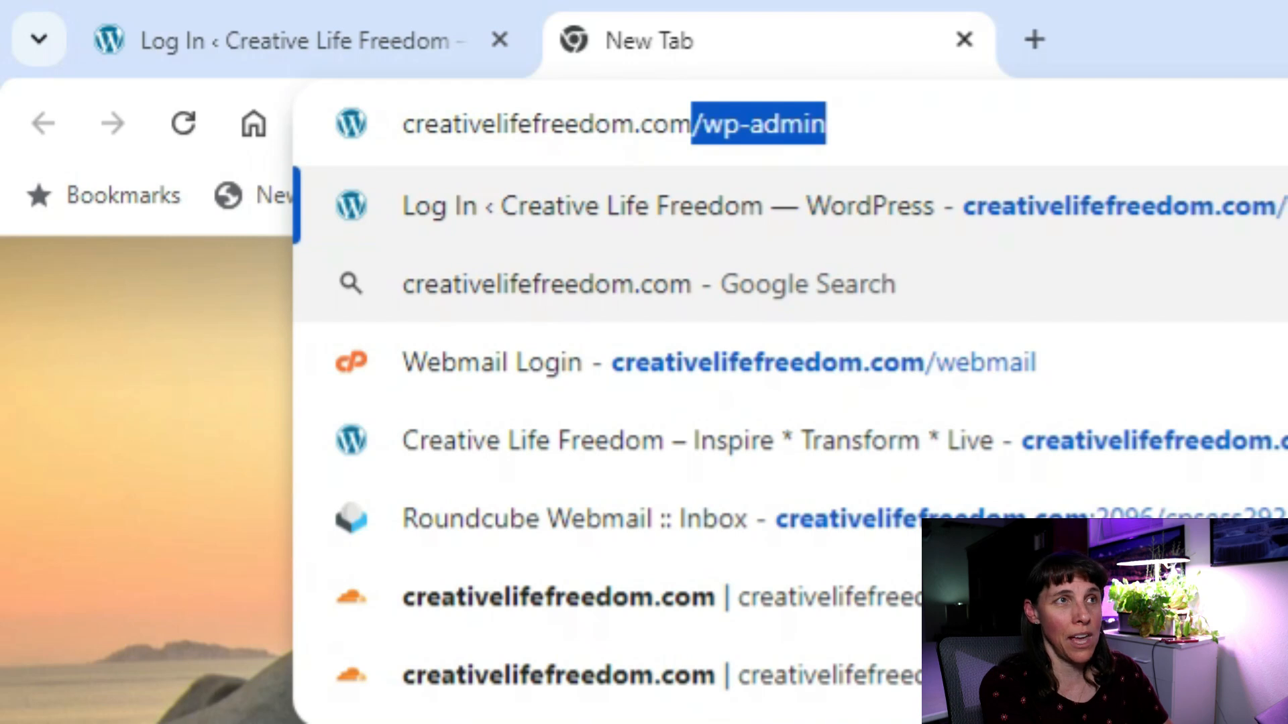
Load the site's /wp-admin login page from the address bar.
{"action": "type", "text": "/"}
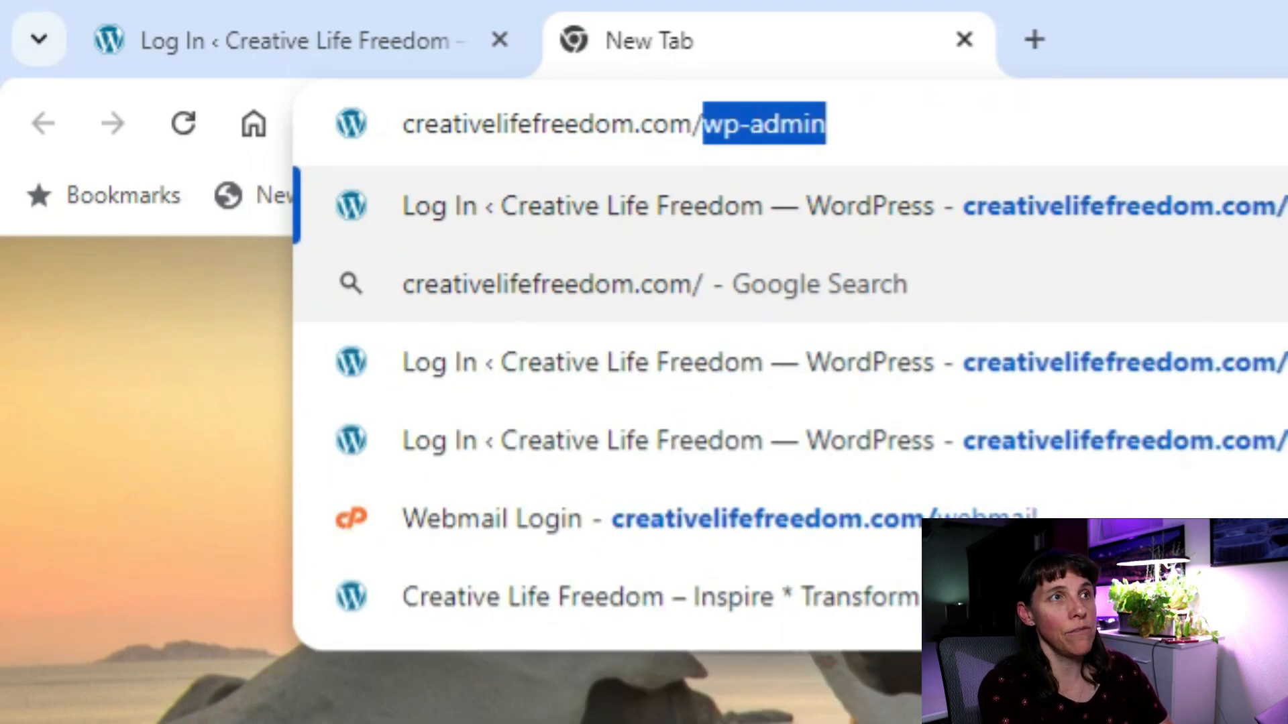
{"action": "type", "text": "wp"}
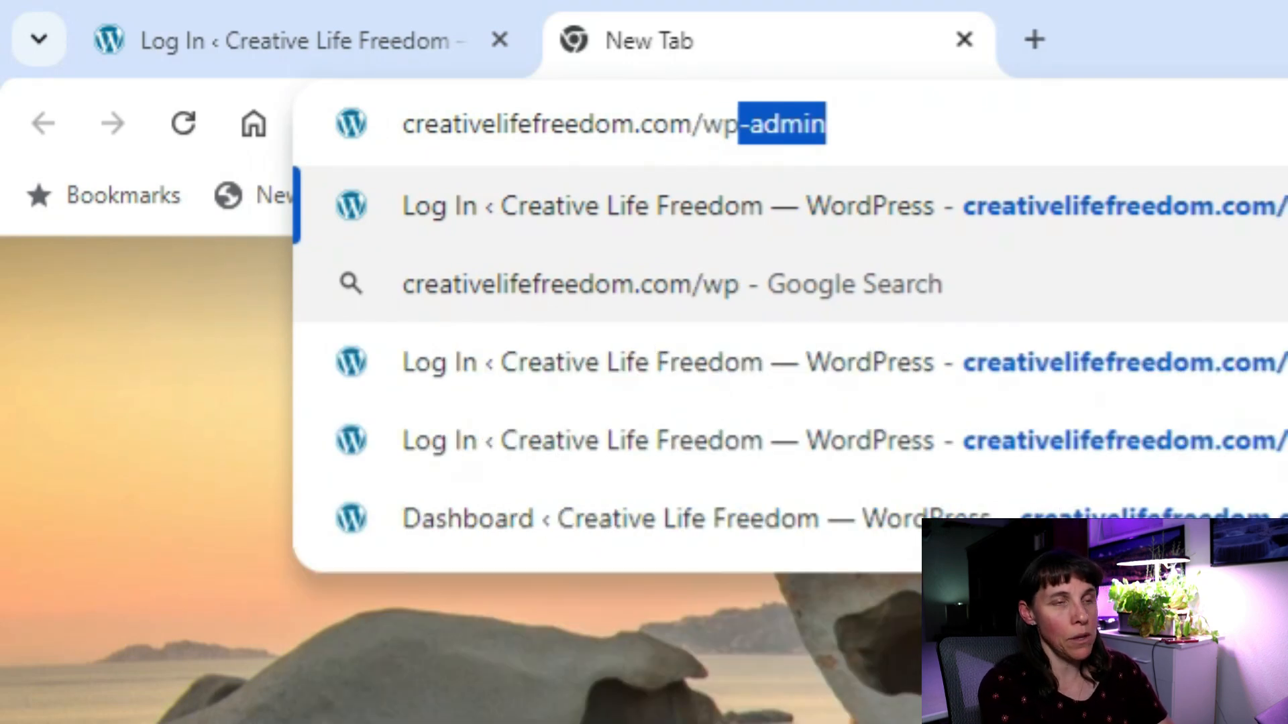
{"action": "type", "text": "-admin"}
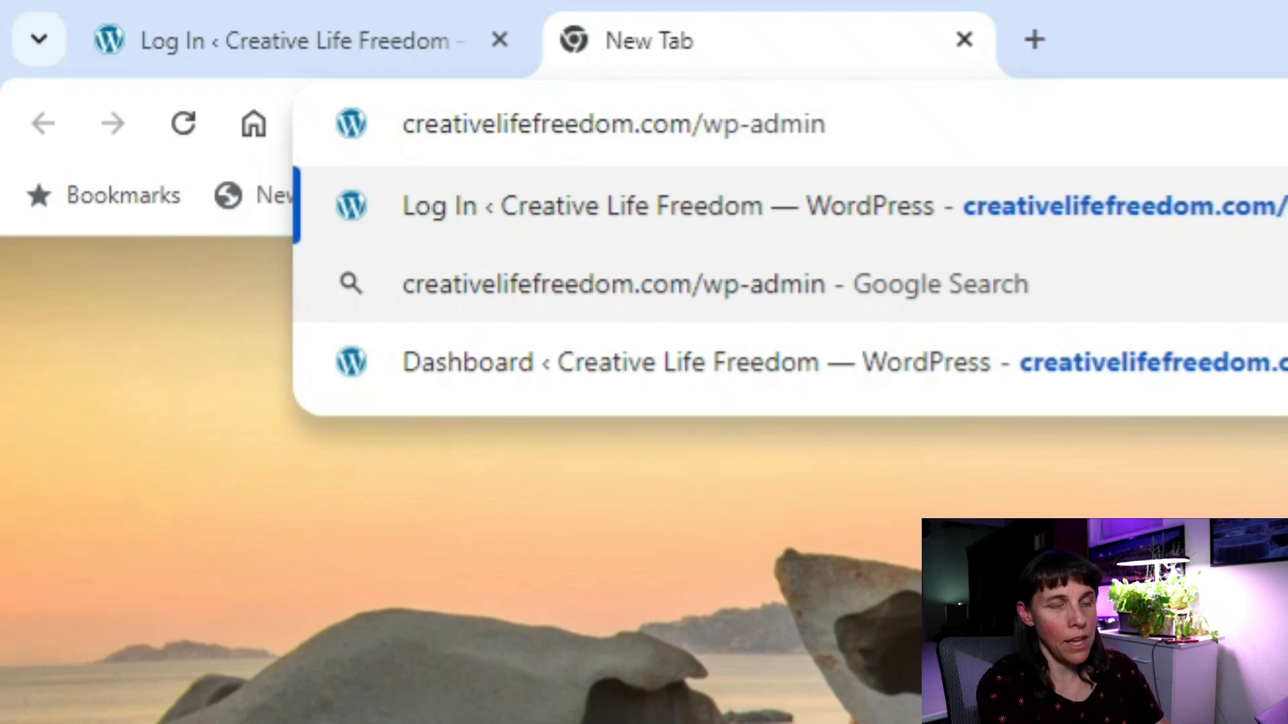
{"action": "key", "text": "Return"}
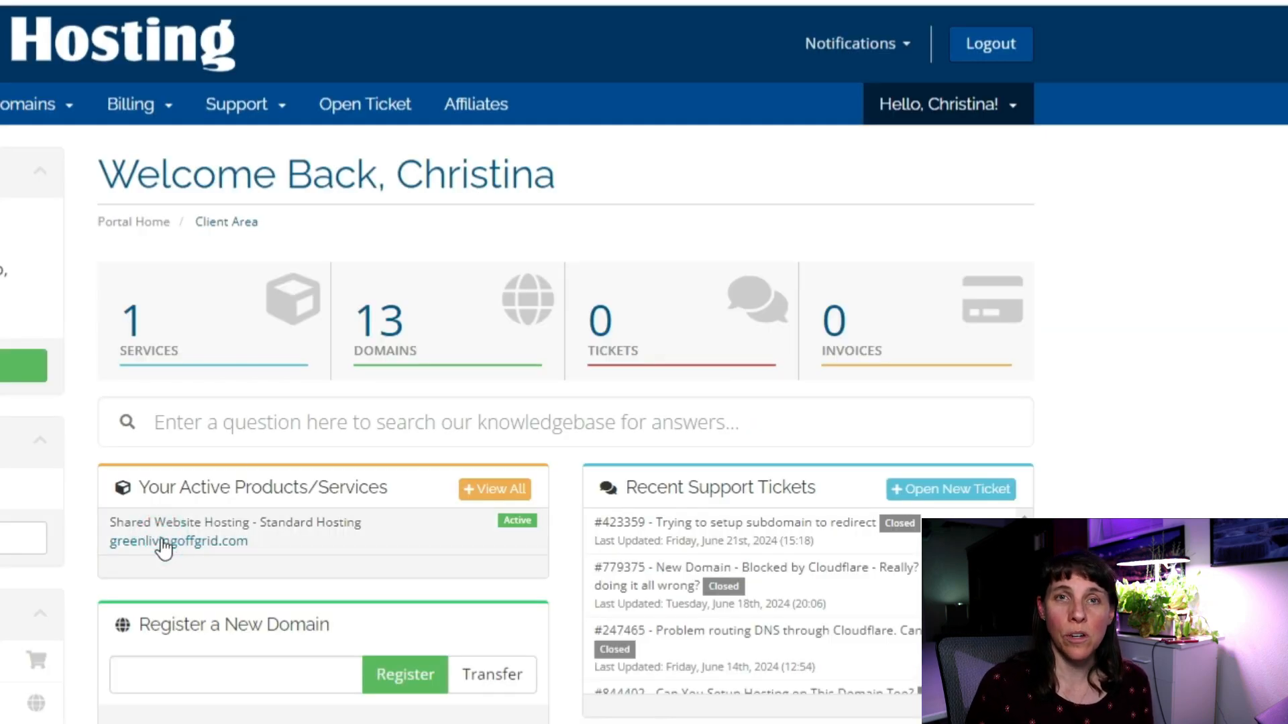
Open cPanel for greenlivingoffgrid.com and the Creative Life Freedom installation's settings.
{"action": "left_click", "coordinate": [163, 543]}
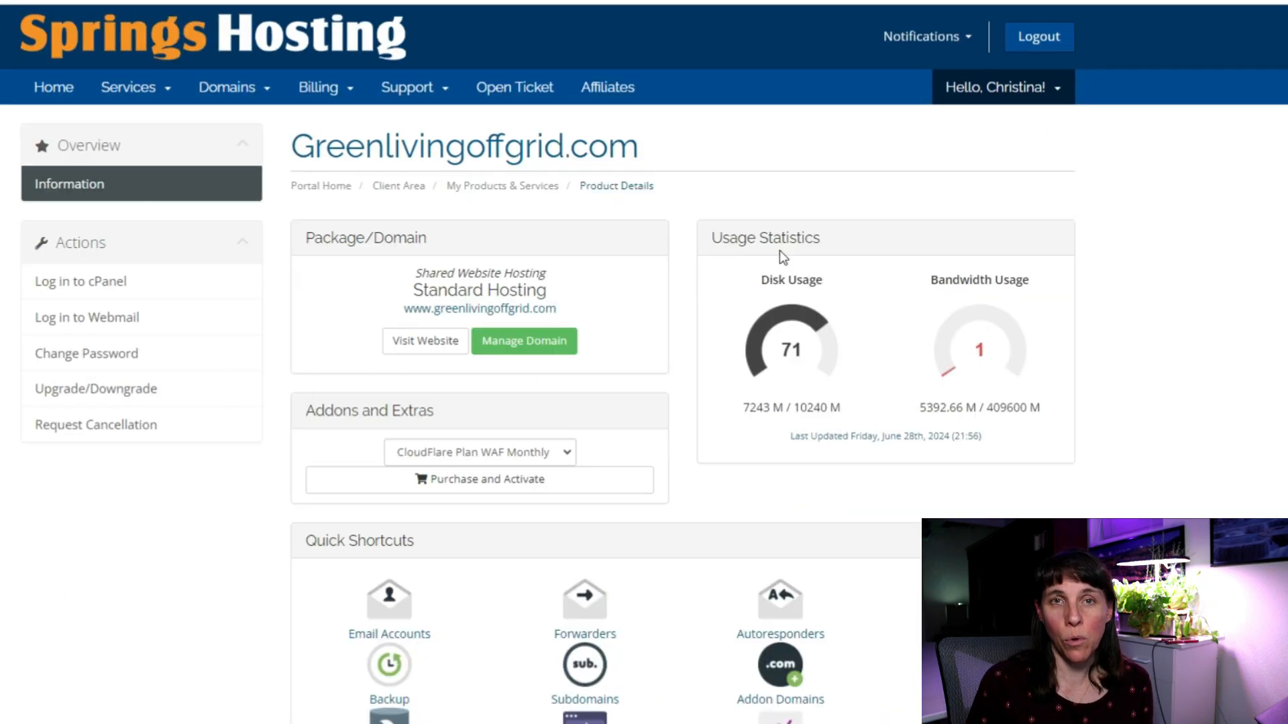
{"action": "left_click", "coordinate": [85, 282]}
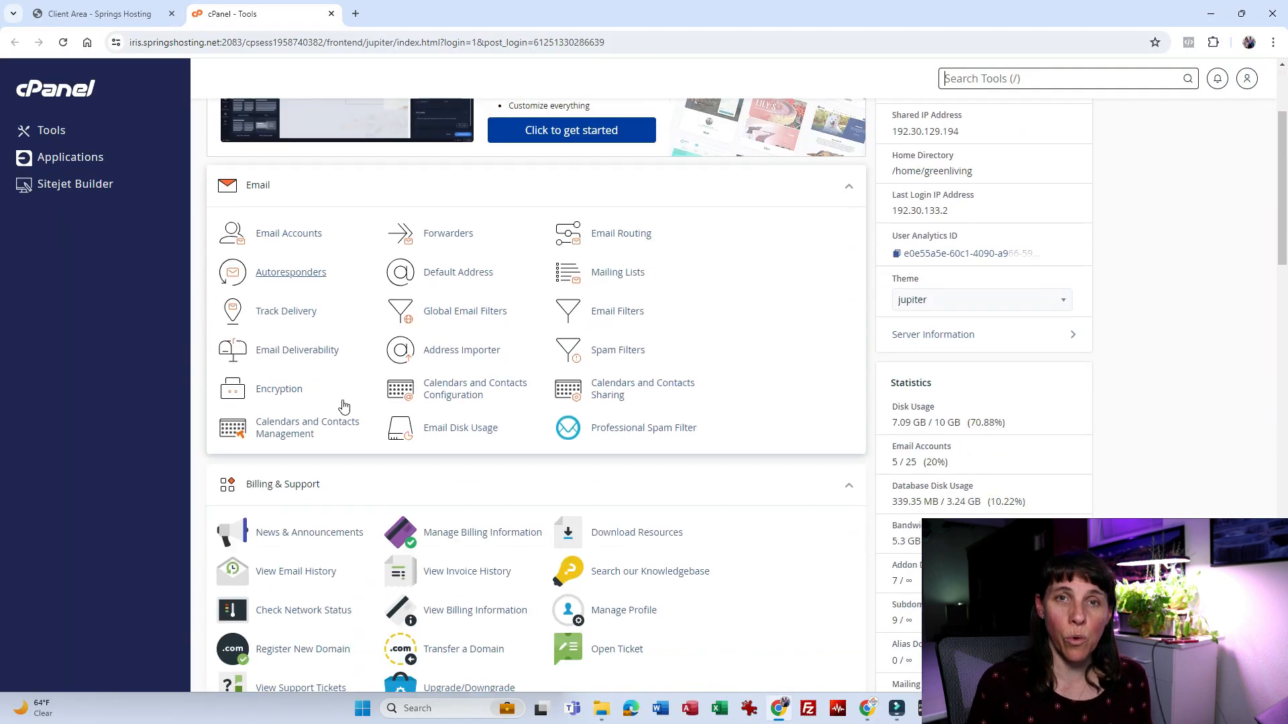
{"action": "scroll", "coordinate": [344, 406], "scroll_direction": "down", "scroll_amount": 6}
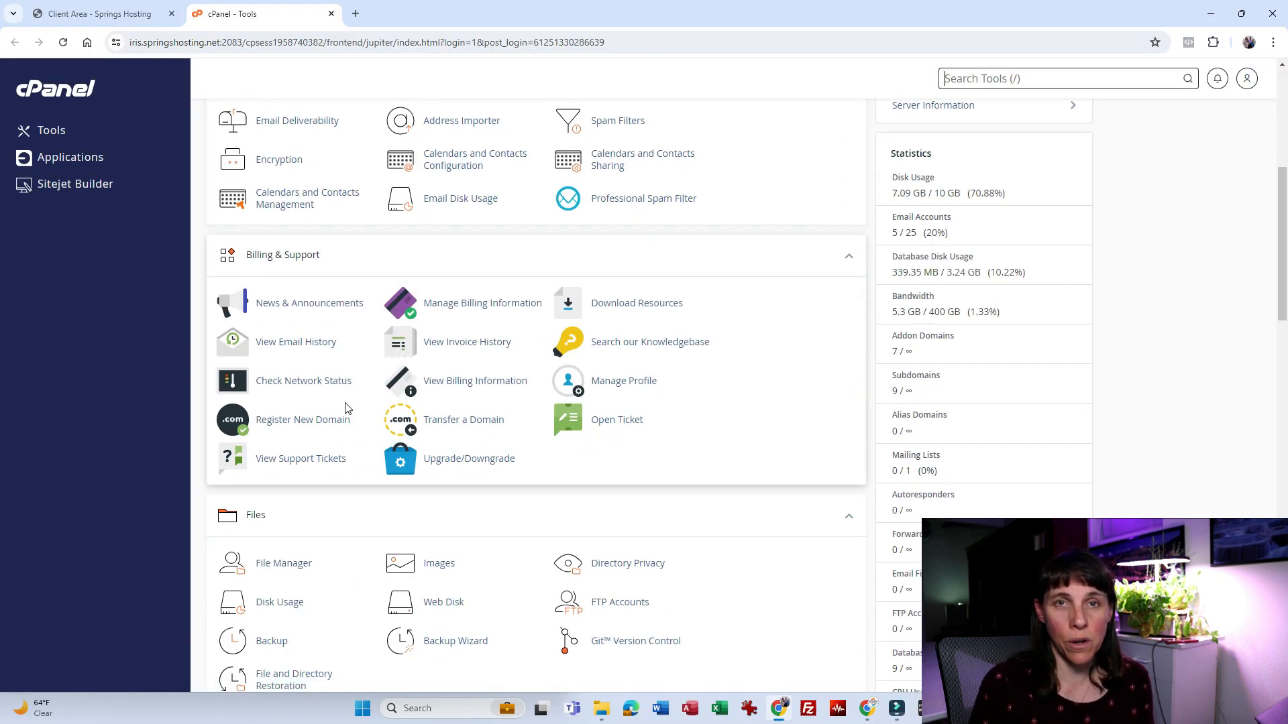
{"action": "scroll", "coordinate": [346, 407], "scroll_direction": "down", "scroll_amount": 6}
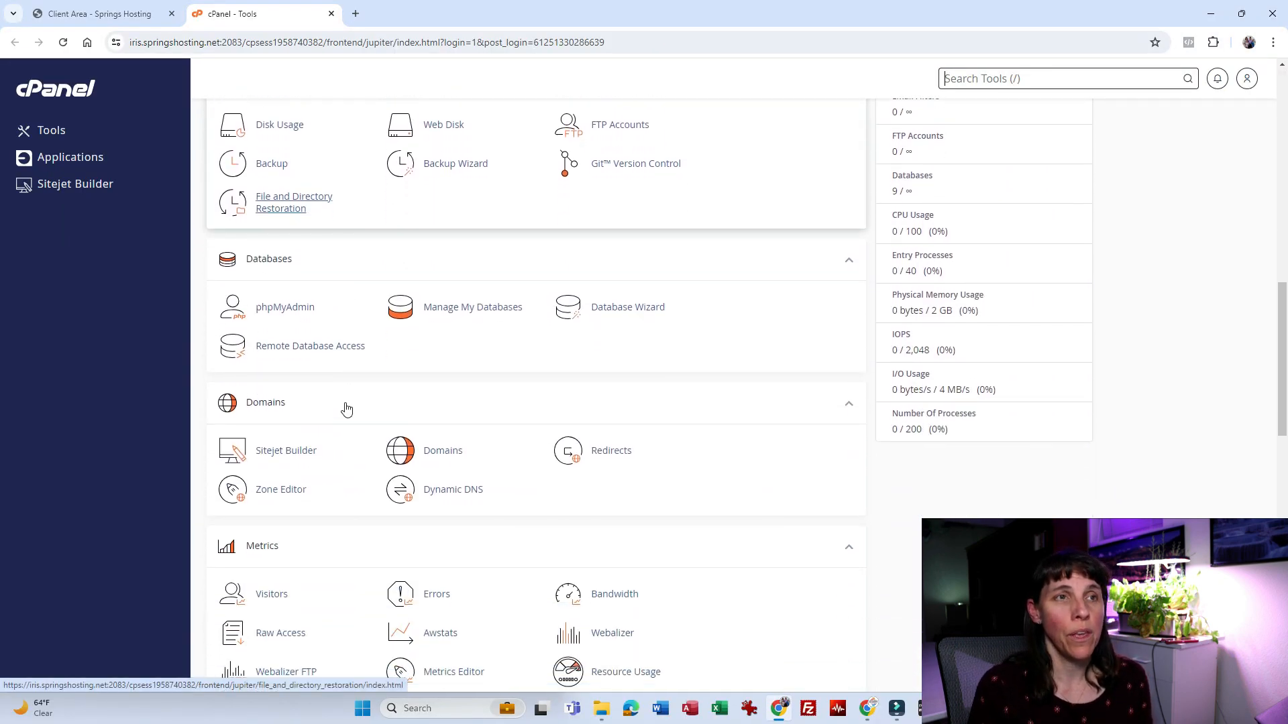
{"action": "scroll", "coordinate": [346, 408], "scroll_direction": "down", "scroll_amount": 5}
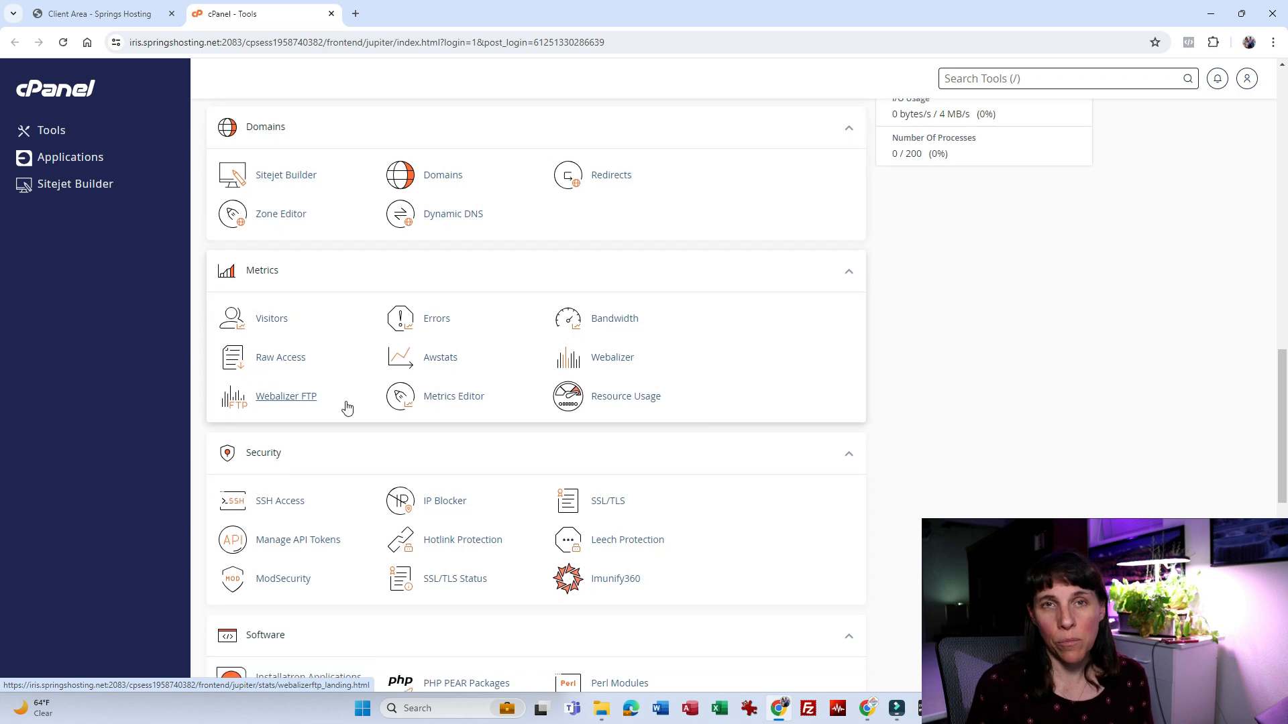
{"action": "scroll", "coordinate": [347, 408], "scroll_direction": "down", "scroll_amount": 5}
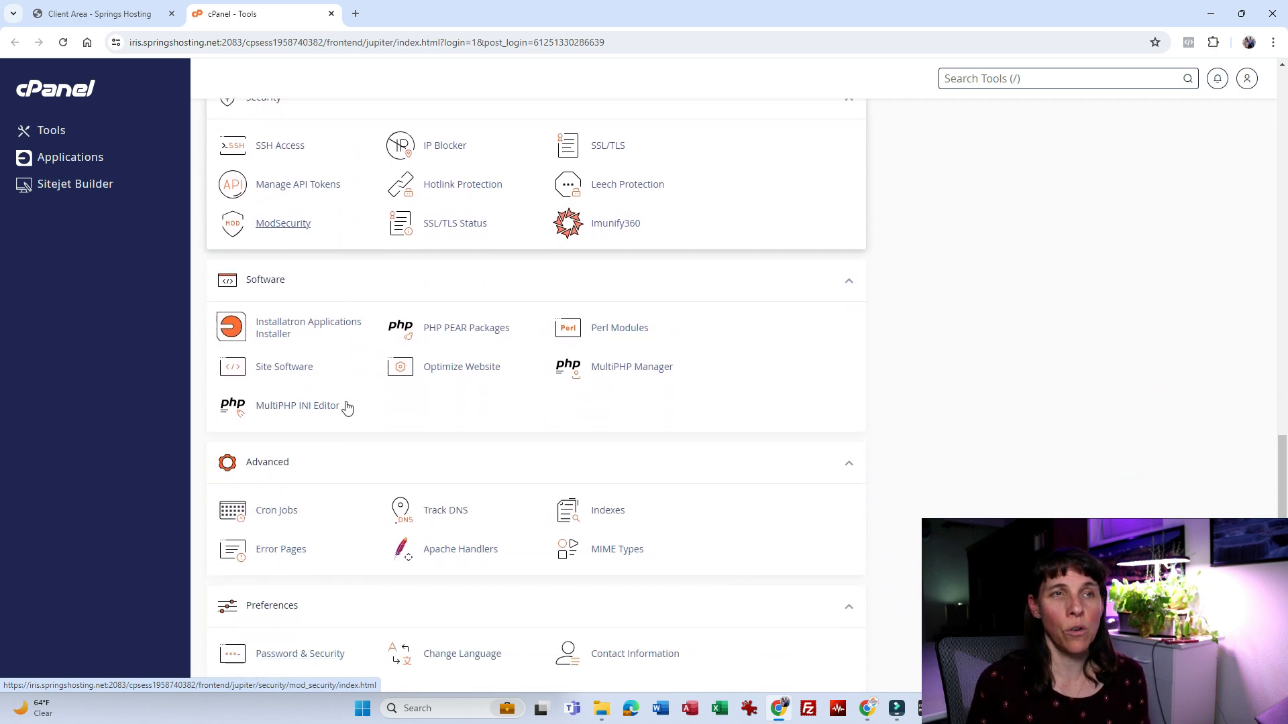
{"action": "scroll", "coordinate": [347, 407], "scroll_direction": "down", "scroll_amount": 3}
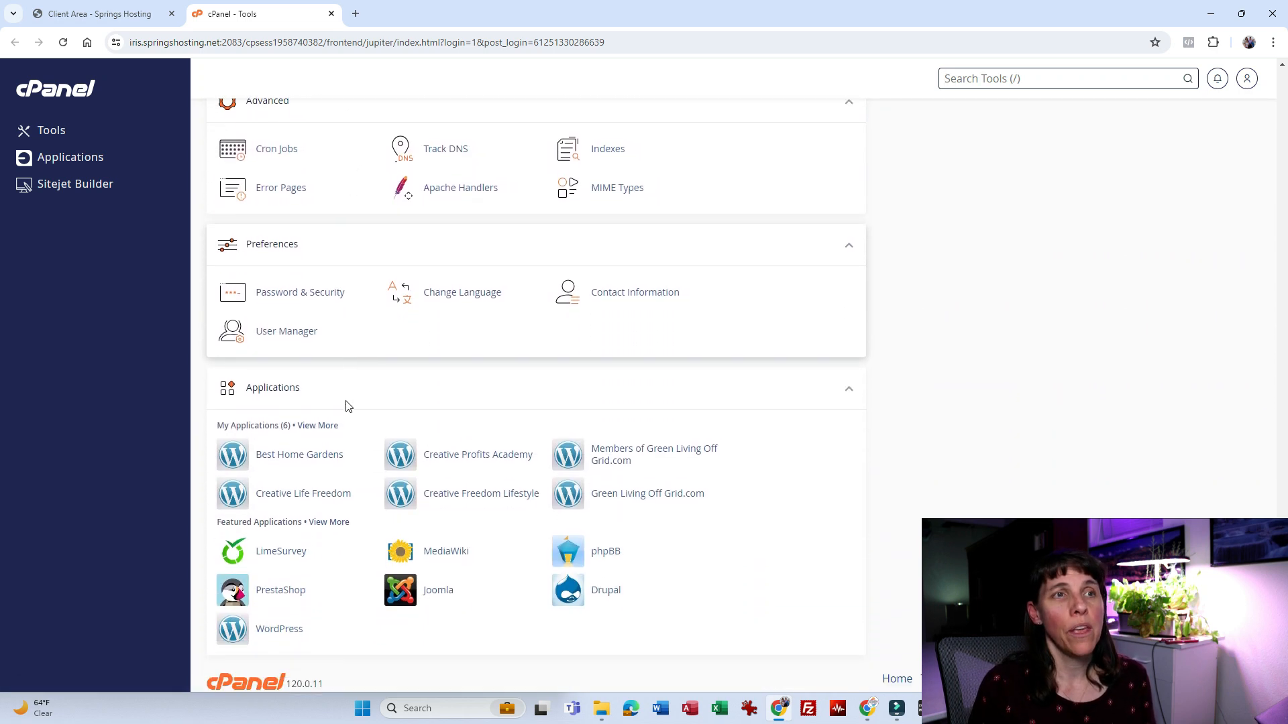
{"action": "left_click", "coordinate": [316, 489]}
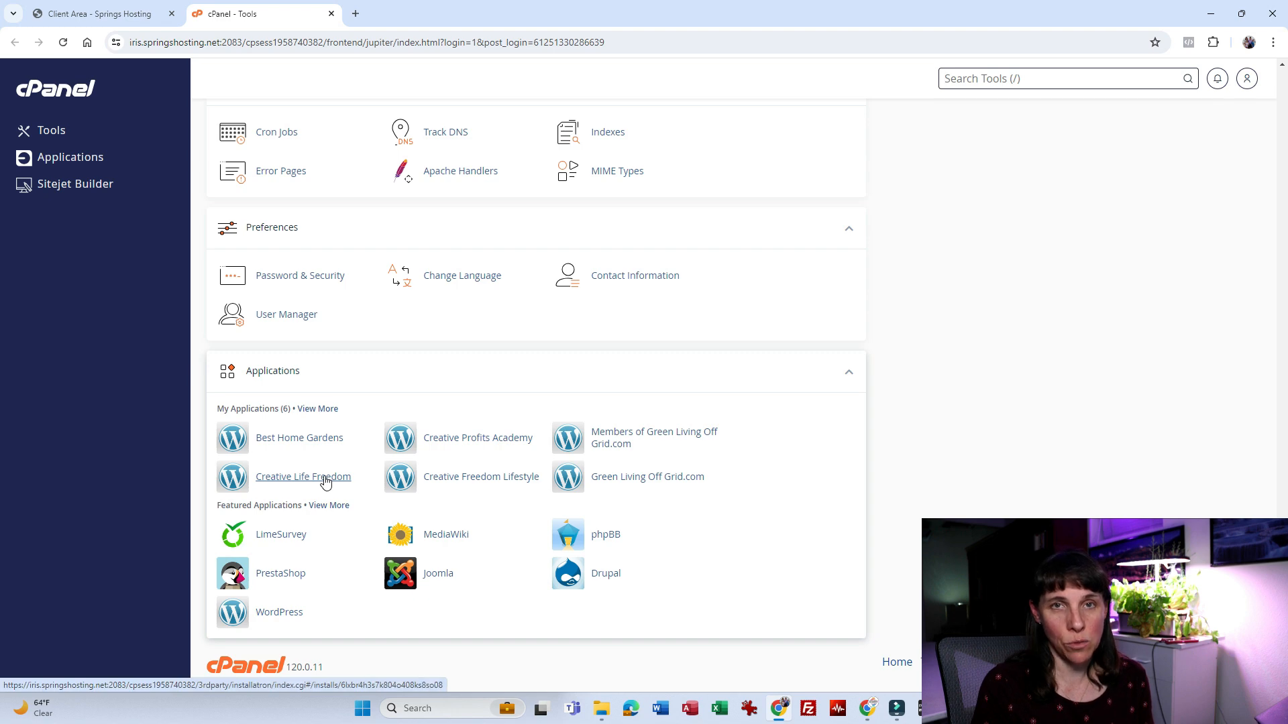
Copy the administrator username and fill in the login form's username and password.
{"action": "scroll", "coordinate": [614, 420], "scroll_direction": "down", "scroll_amount": 2}
{"action": "scroll", "coordinate": [602, 424], "scroll_direction": "down", "scroll_amount": 2}
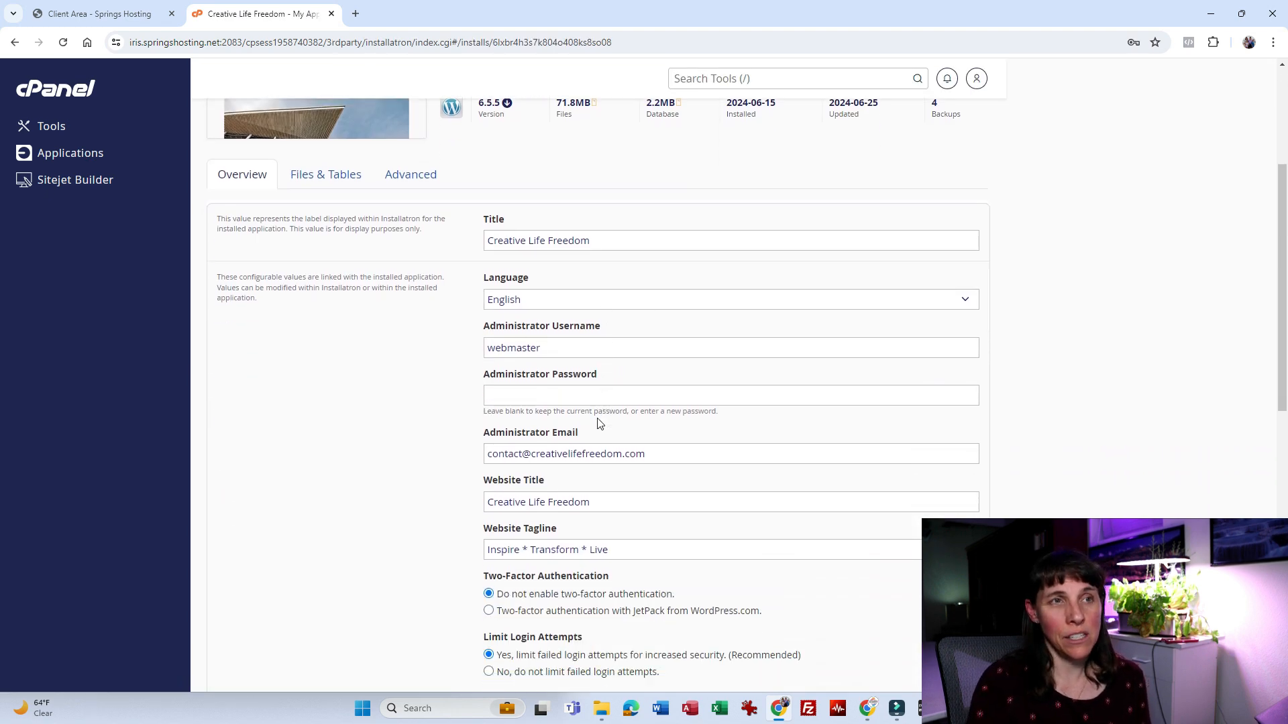
{"action": "left_click", "coordinate": [551, 325]}
{"action": "double_click", "coordinate": [547, 325]}
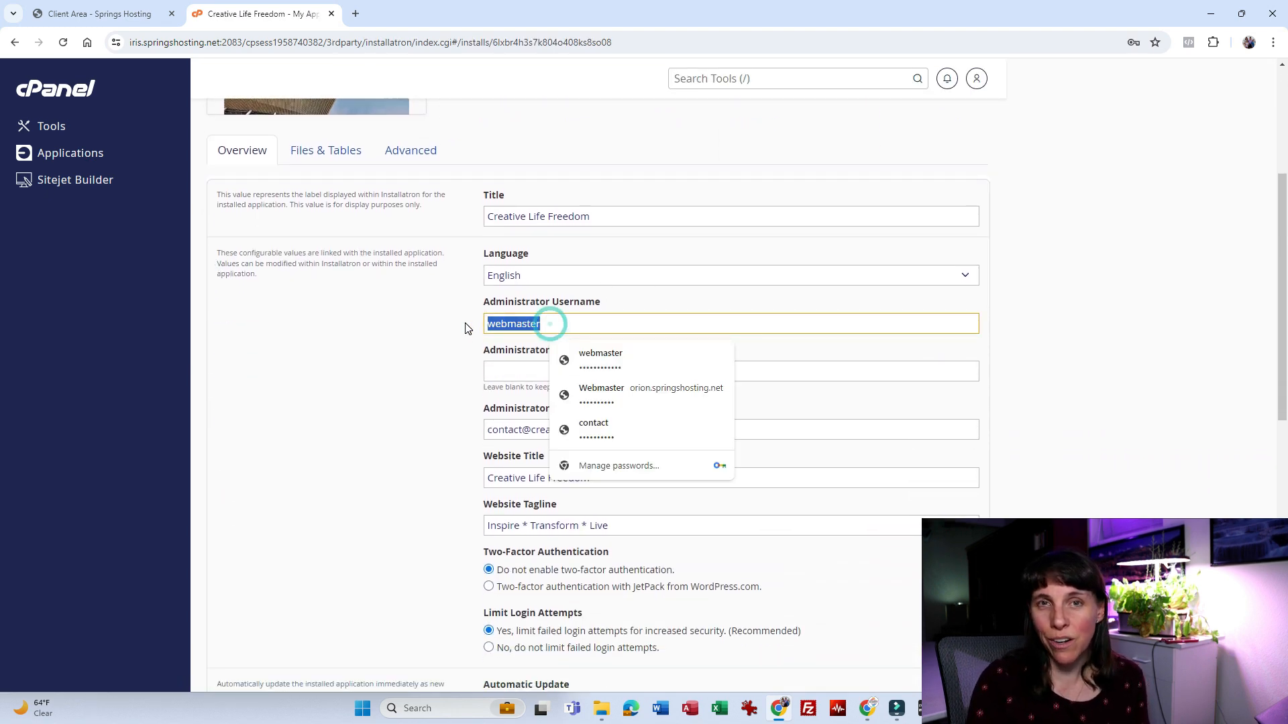
{"action": "left_click", "coordinate": [511, 370]}
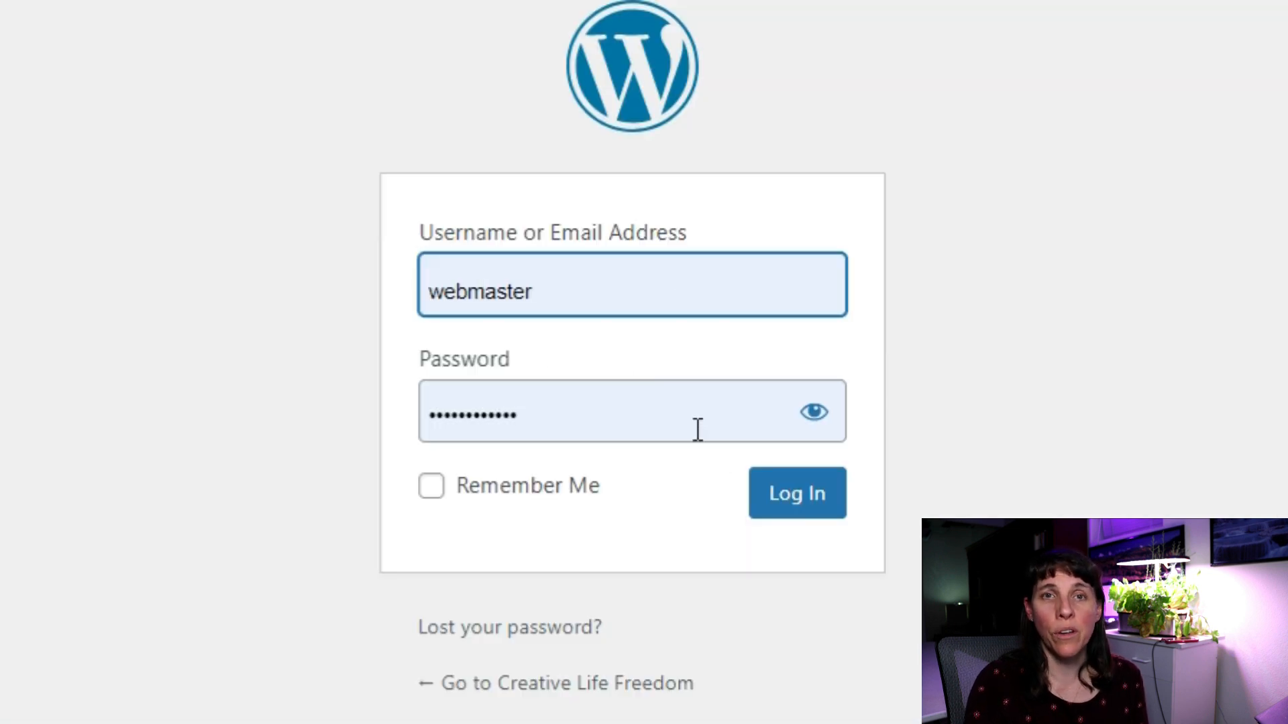
Log in to WordPress and check Dashboard > Updates, confirming version 6.5.5 is current.
{"action": "left_click", "coordinate": [804, 507]}
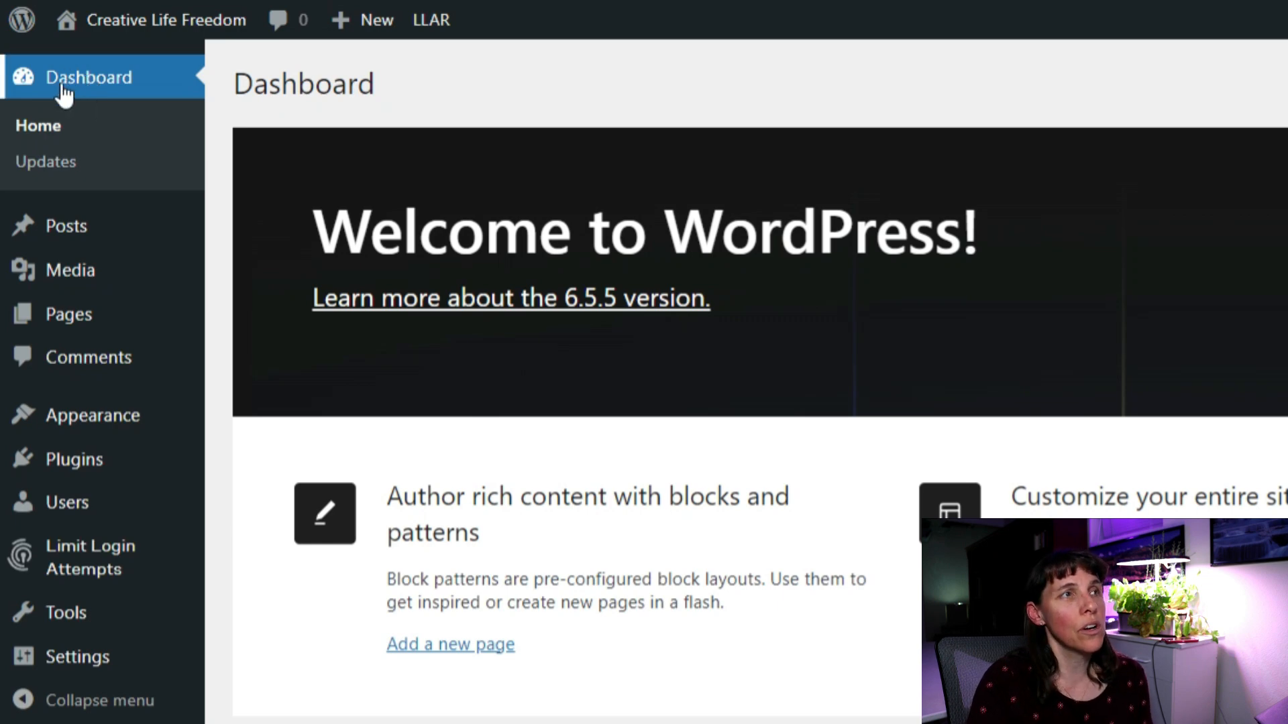
{"action": "mouse_move", "coordinate": [21, 25]}
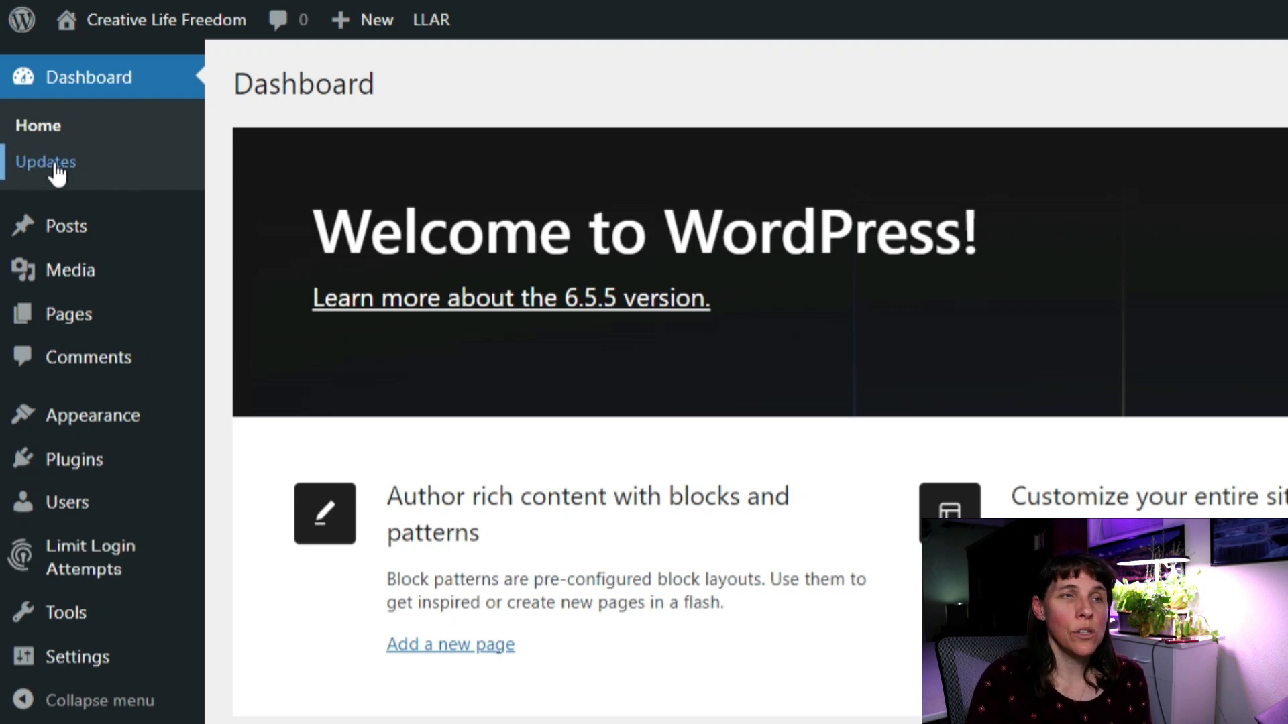
{"action": "mouse_move", "coordinate": [68, 464]}
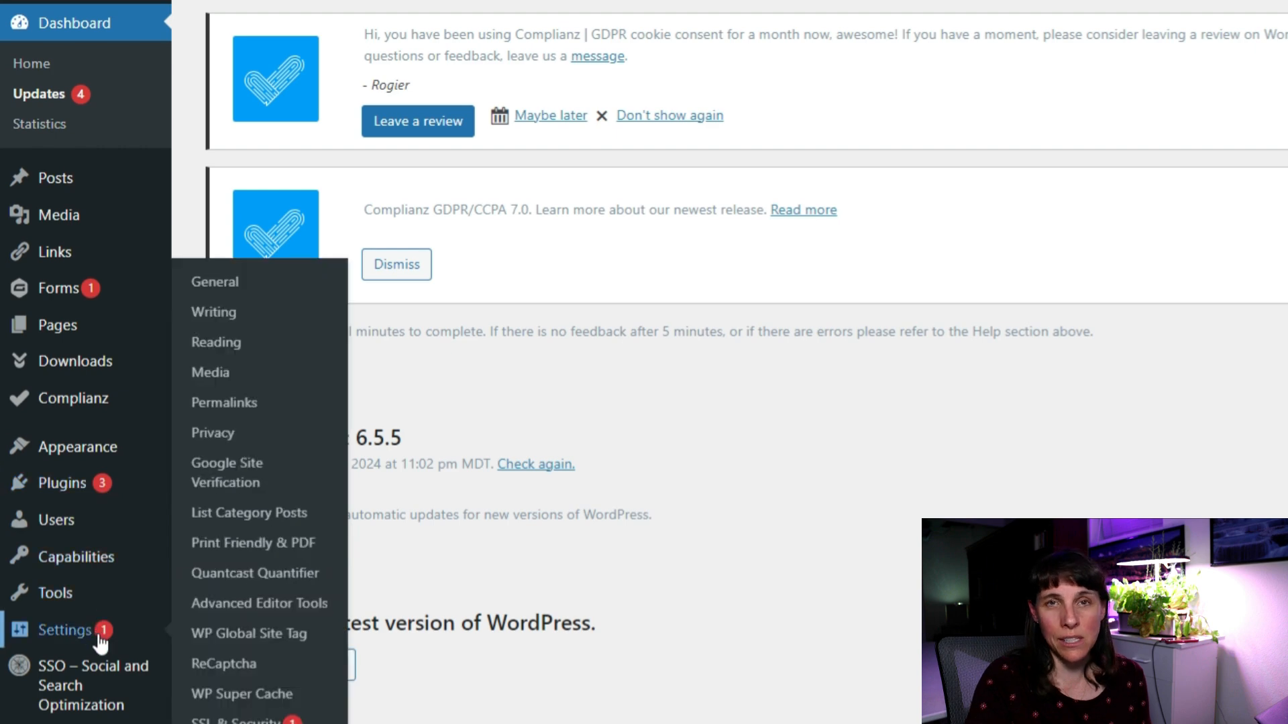
In Installed Plugins, tick WPForms Multilingual, Gravity Forms Multilingual and Gravity Forms.
{"action": "left_click", "coordinate": [67, 490]}
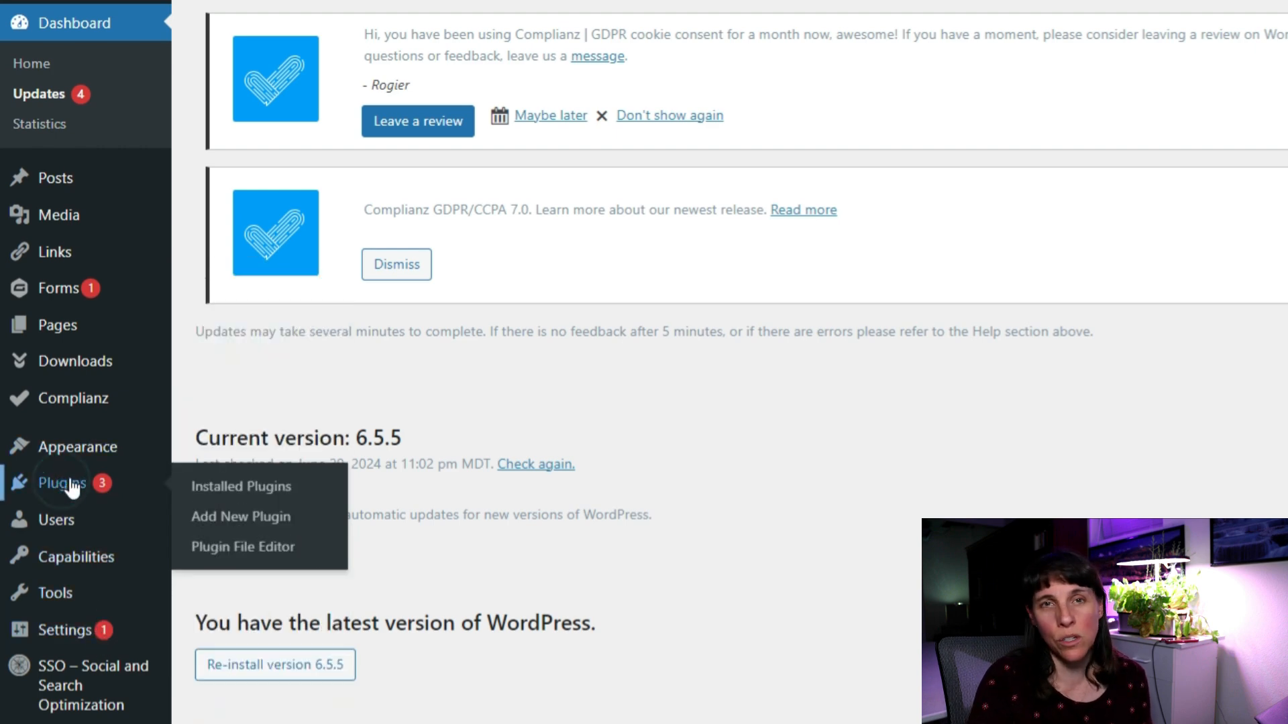
{"action": "scroll", "coordinate": [537, 551], "scroll_direction": "down", "scroll_amount": 15}
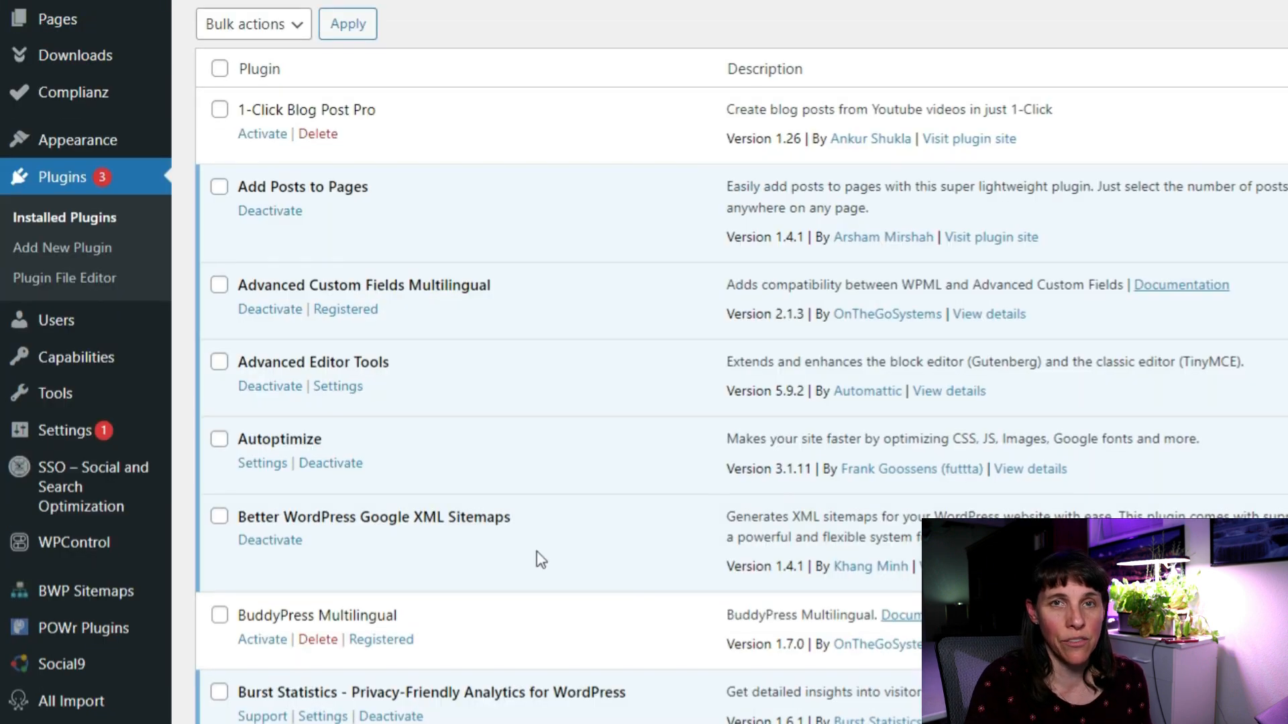
{"action": "scroll", "coordinate": [536, 552], "scroll_direction": "down", "scroll_amount": 9}
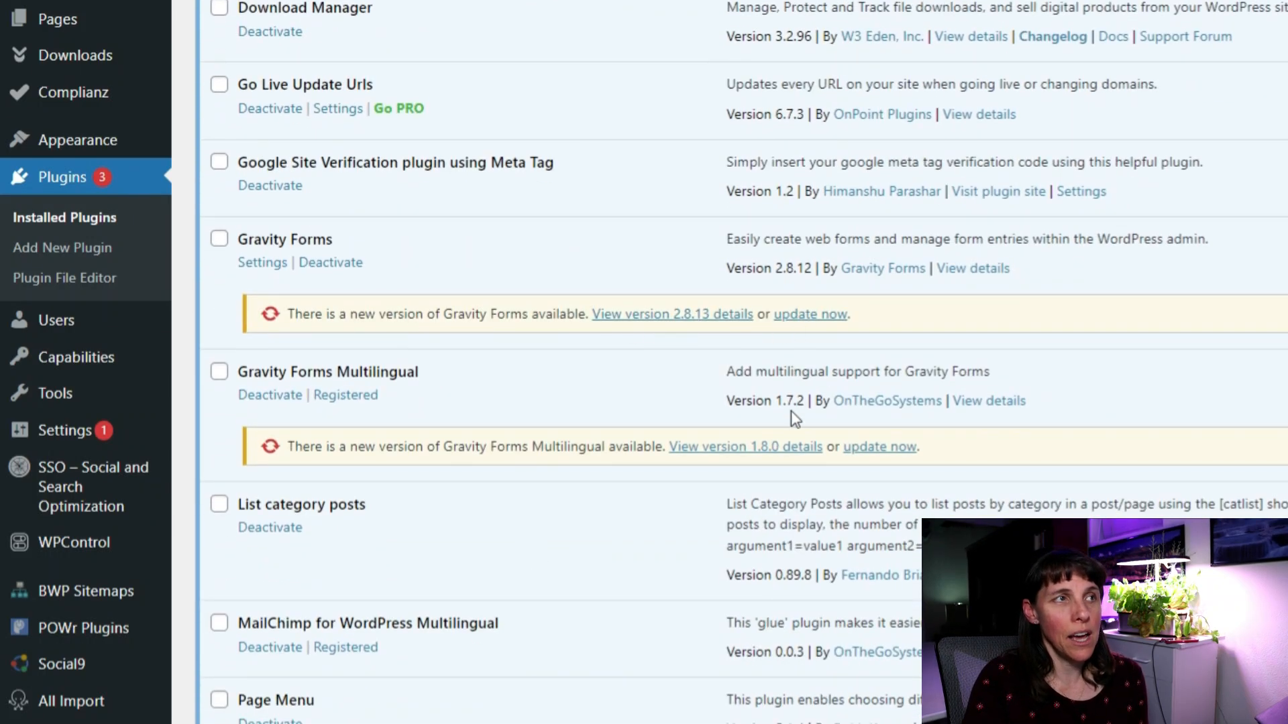
{"action": "scroll", "coordinate": [738, 486], "scroll_direction": "down", "scroll_amount": 20}
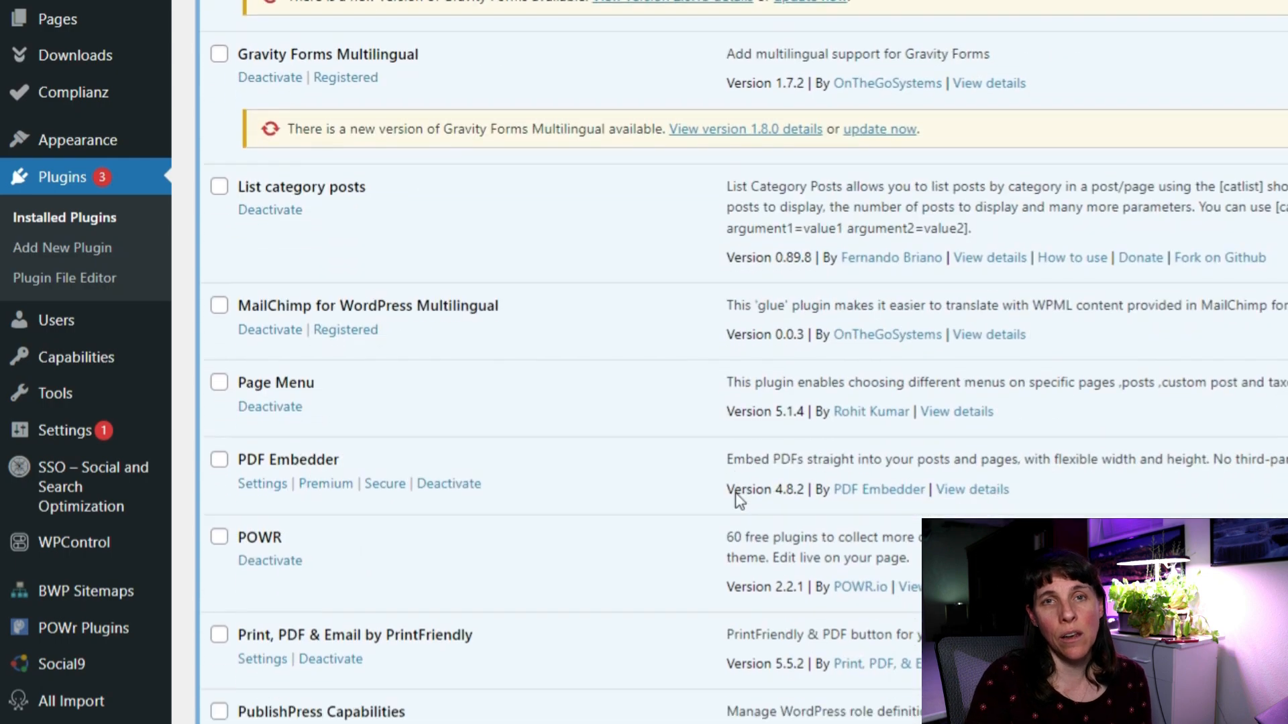
{"action": "scroll", "coordinate": [728, 492], "scroll_direction": "down", "scroll_amount": 9}
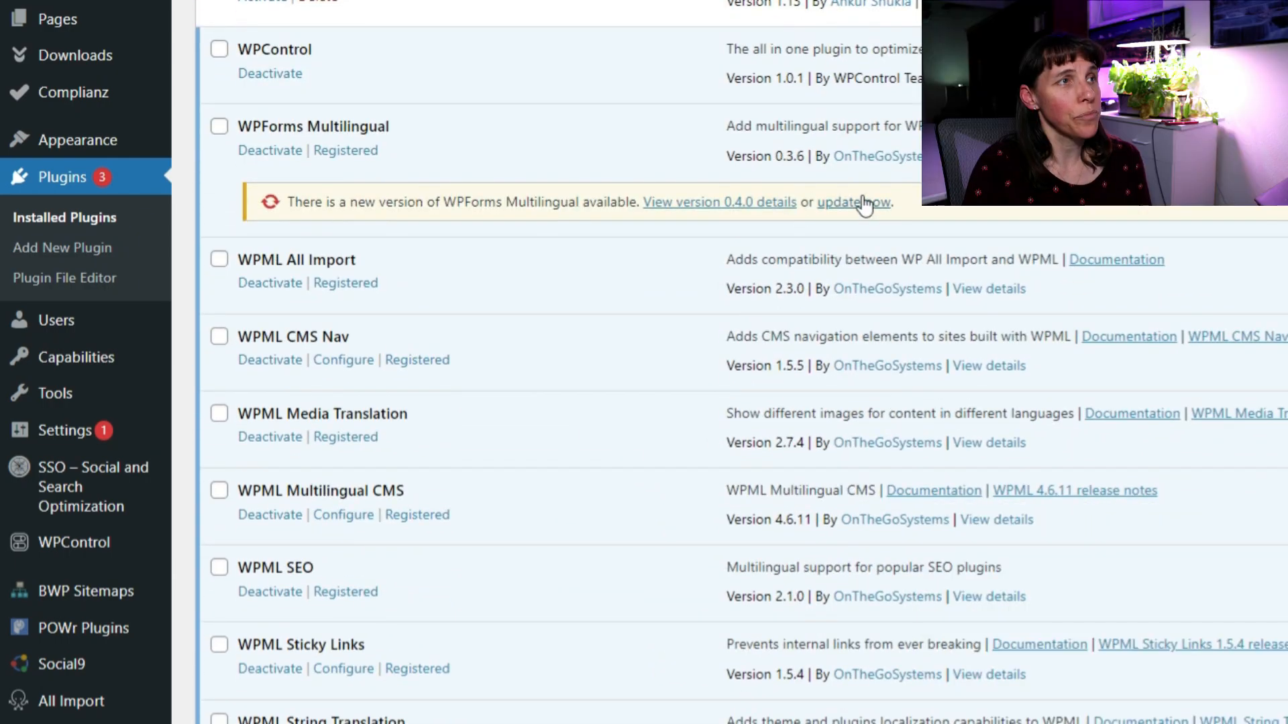
{"action": "left_click", "coordinate": [220, 126]}
{"action": "scroll", "coordinate": [389, 316], "scroll_direction": "up", "scroll_amount": 9}
{"action": "scroll", "coordinate": [399, 319], "scroll_direction": "up", "scroll_amount": 16}
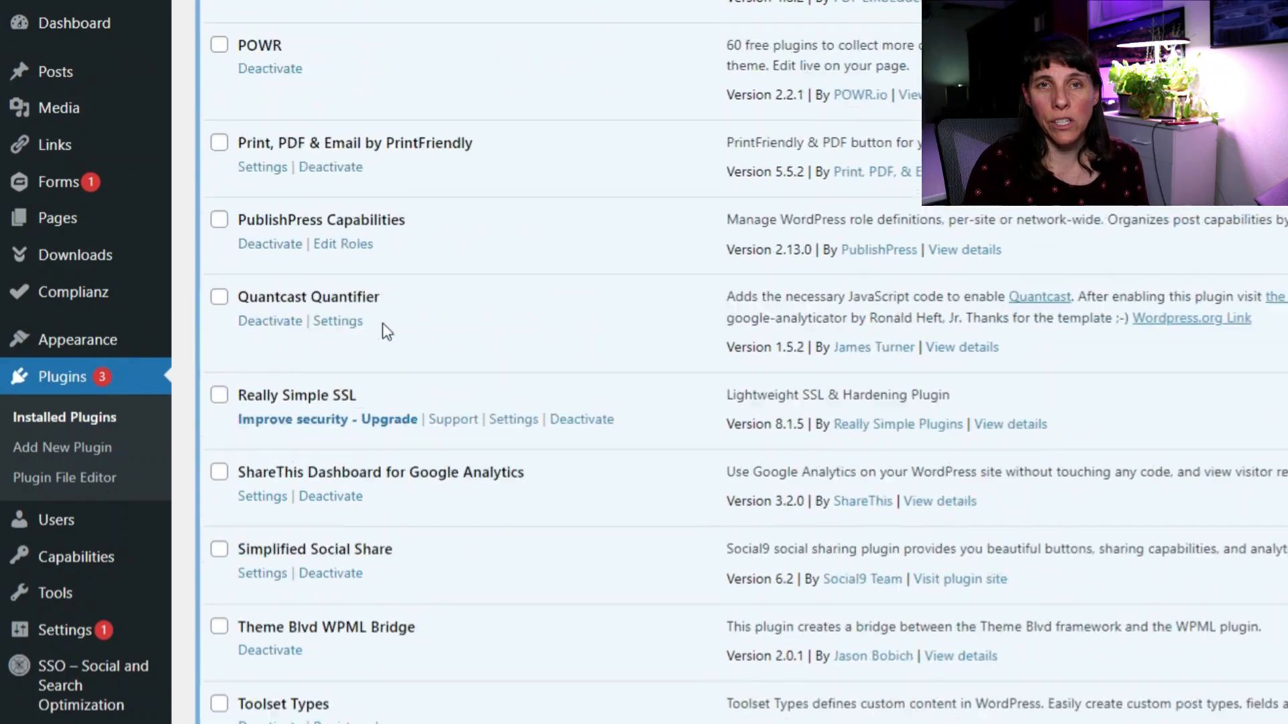
{"action": "scroll", "coordinate": [302, 322], "scroll_direction": "up", "scroll_amount": 2}
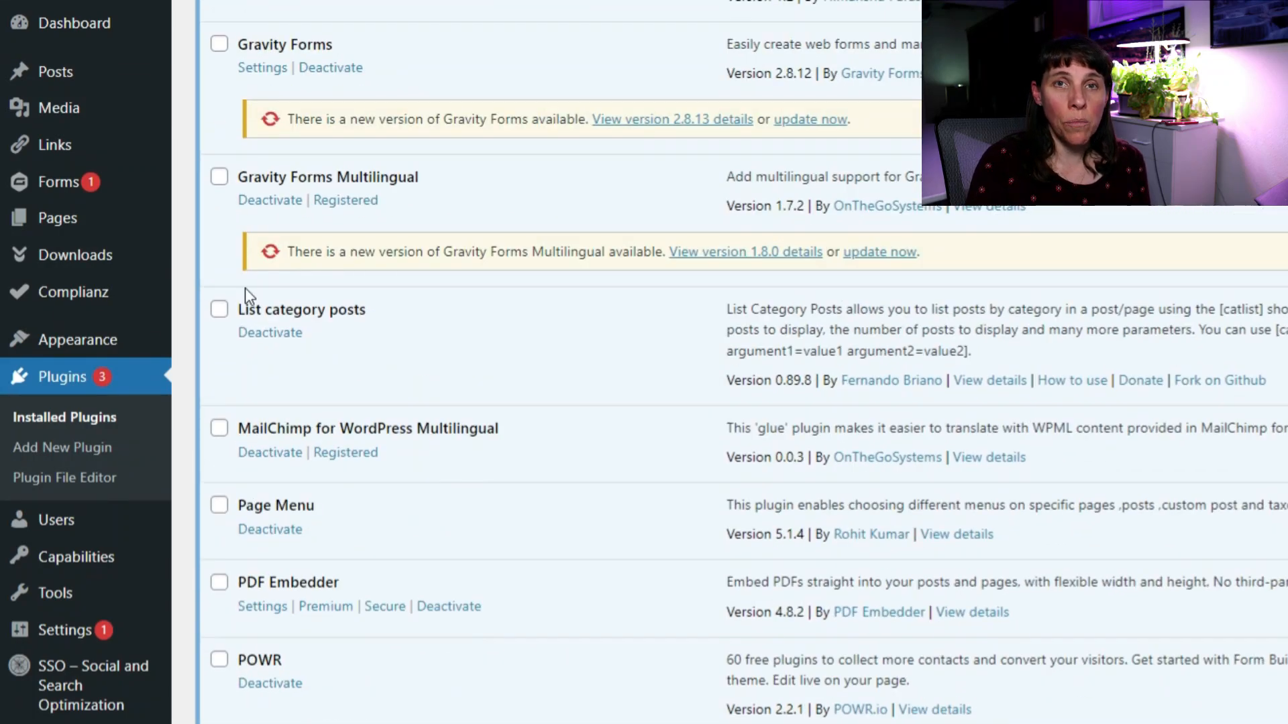
{"action": "left_click", "coordinate": [220, 177]}
{"action": "scroll", "coordinate": [220, 176], "scroll_direction": "up", "scroll_amount": 3}
{"action": "left_click", "coordinate": [220, 242]}
{"action": "scroll", "coordinate": [396, 311], "scroll_direction": "up", "scroll_amount": 16}
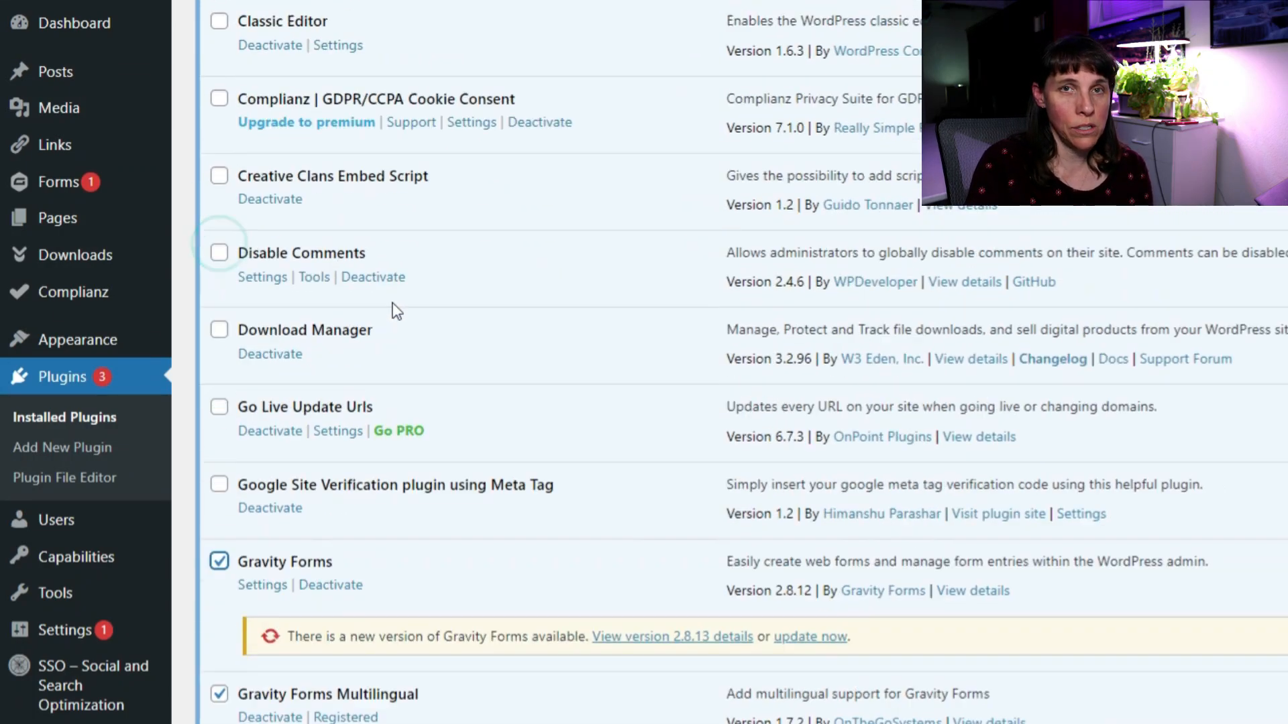
{"action": "scroll", "coordinate": [332, 481], "scroll_direction": "up", "scroll_amount": 1}
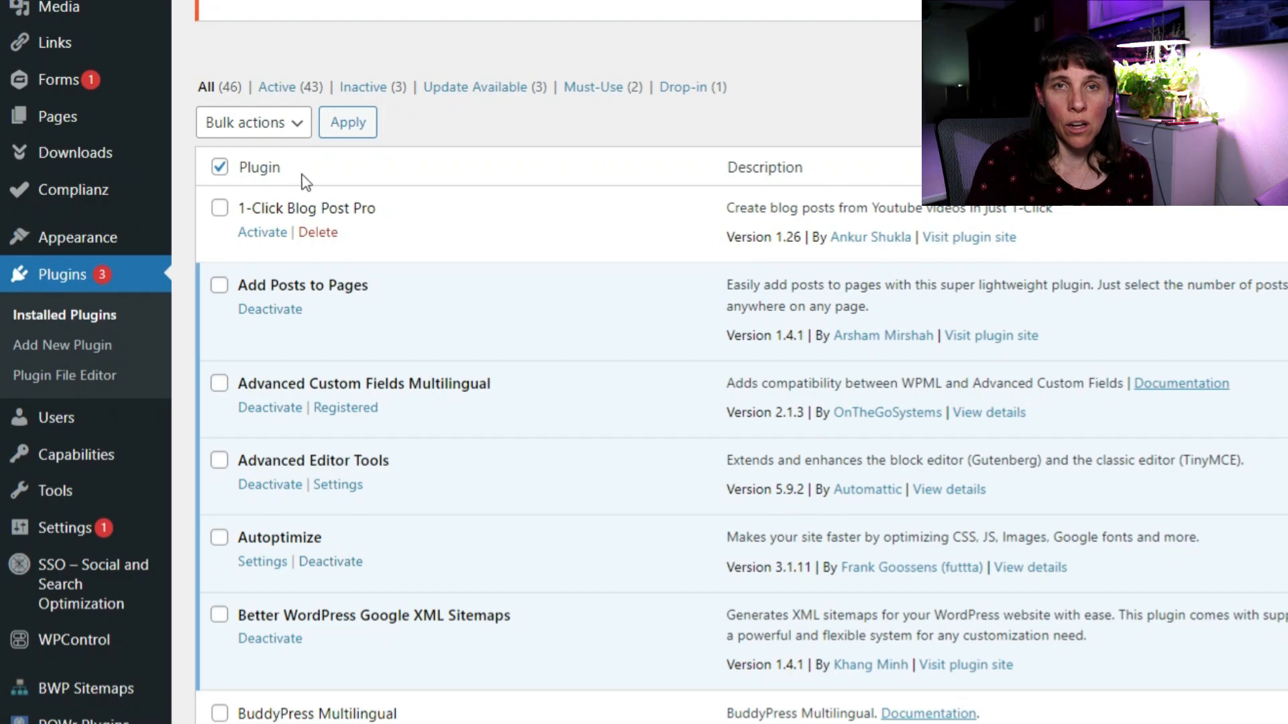
Run the Update bulk action on the three selected plugins.
{"action": "left_click", "coordinate": [296, 124]}
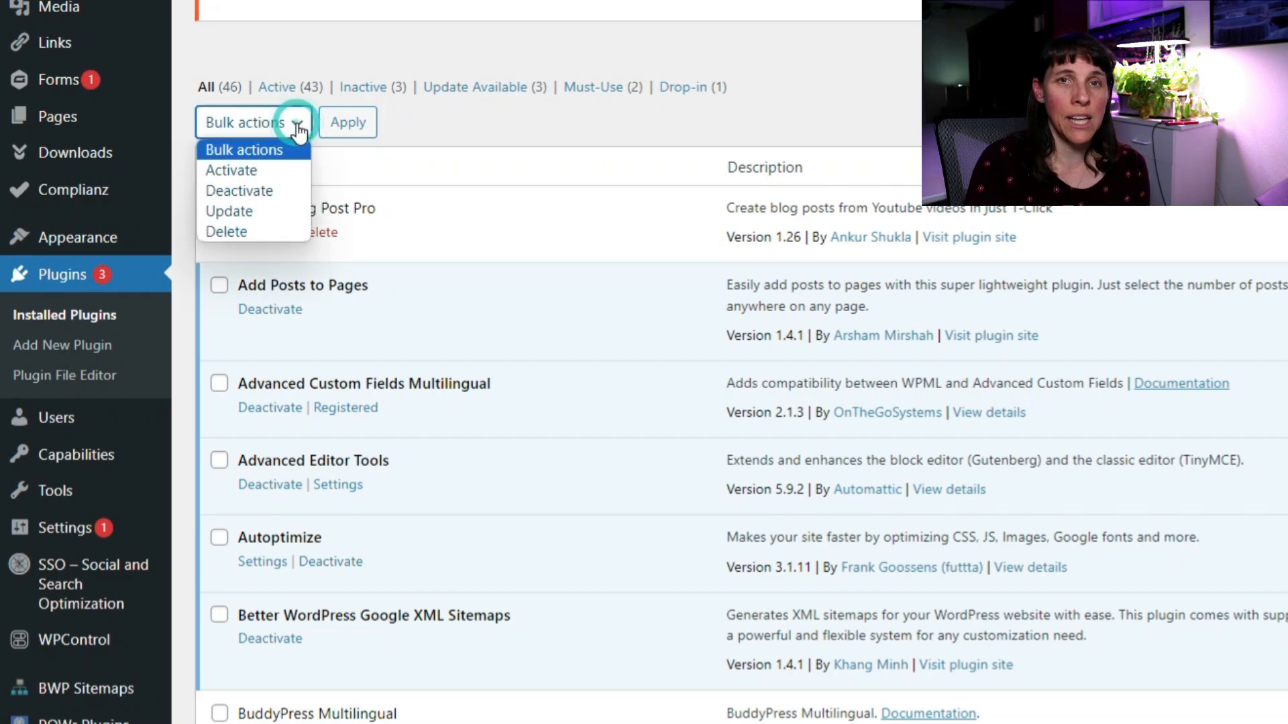
{"action": "left_click", "coordinate": [255, 211]}
{"action": "left_click", "coordinate": [346, 123]}
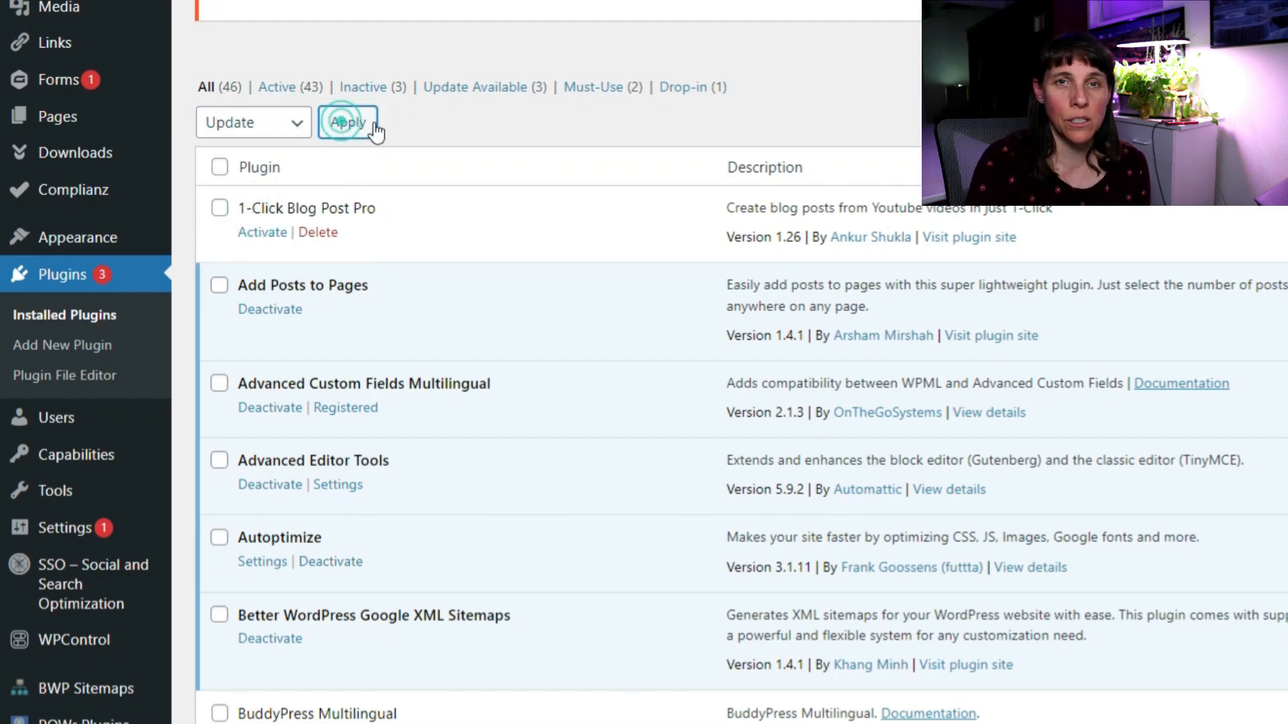
{"action": "scroll", "coordinate": [581, 361], "scroll_direction": "down", "scroll_amount": 8}
{"action": "scroll", "coordinate": [581, 360], "scroll_direction": "down", "scroll_amount": 8}
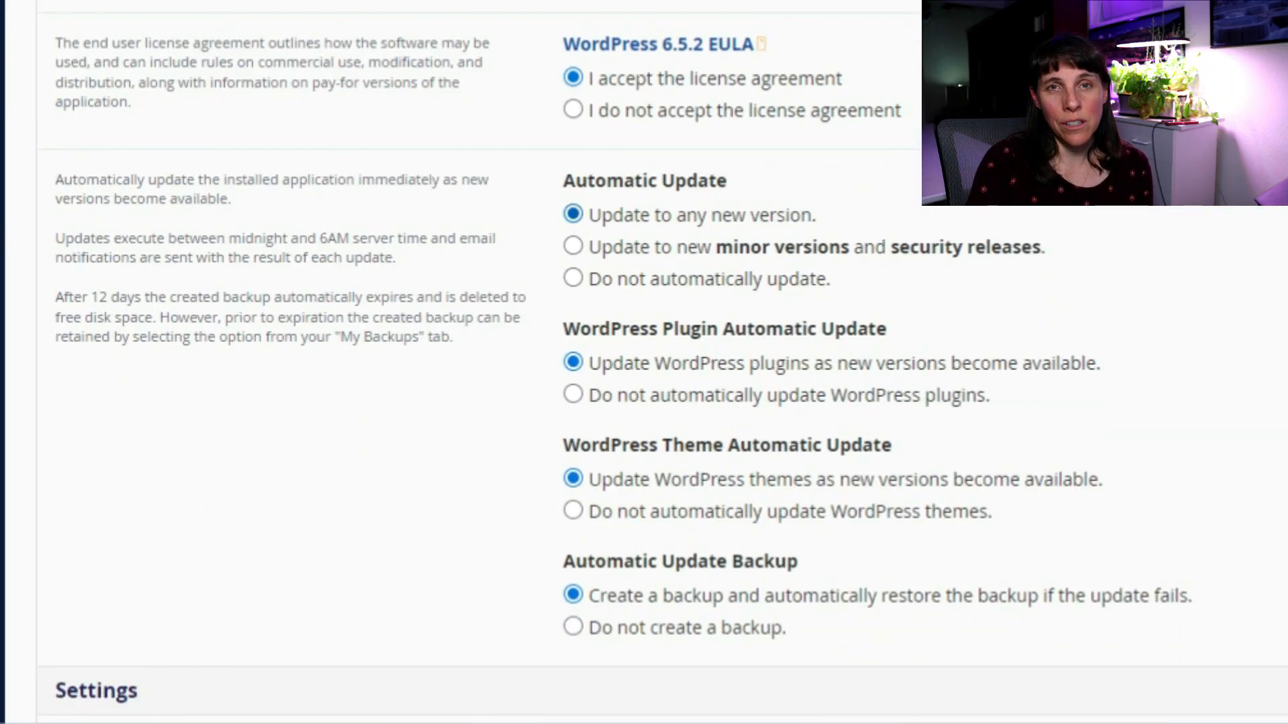
Set Automatic Backup to keep 1 daily + 1 weekly + 1 monthly backups.
{"action": "scroll", "coordinate": [644, 362], "scroll_direction": "down", "scroll_amount": 2}
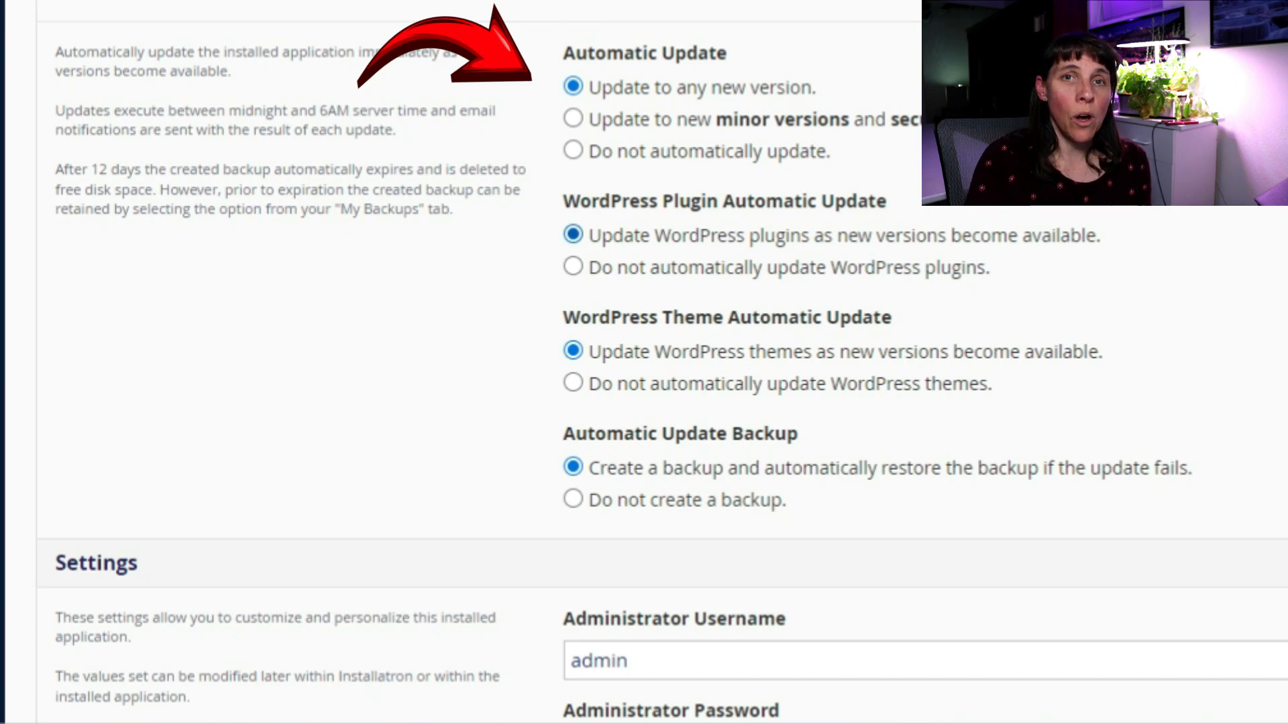
{"action": "scroll", "coordinate": [643, 362], "scroll_direction": "down", "scroll_amount": 2}
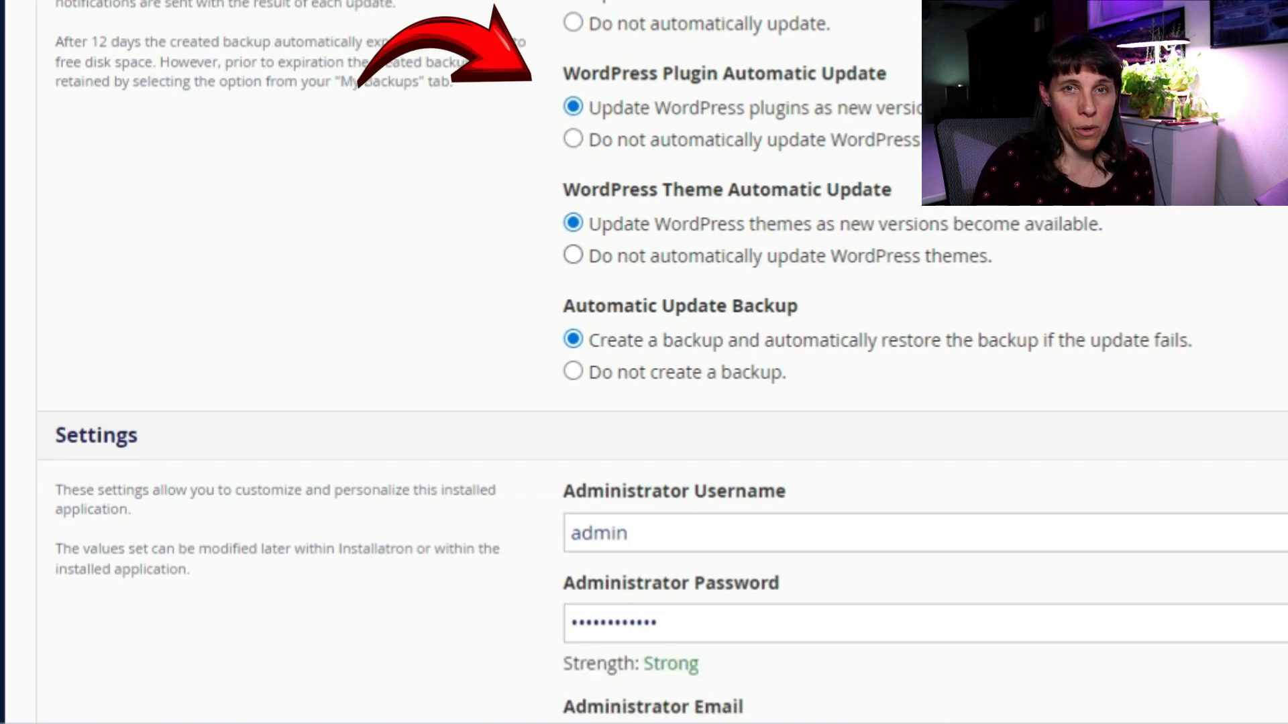
{"action": "scroll", "coordinate": [644, 362], "scroll_direction": "down", "scroll_amount": 2}
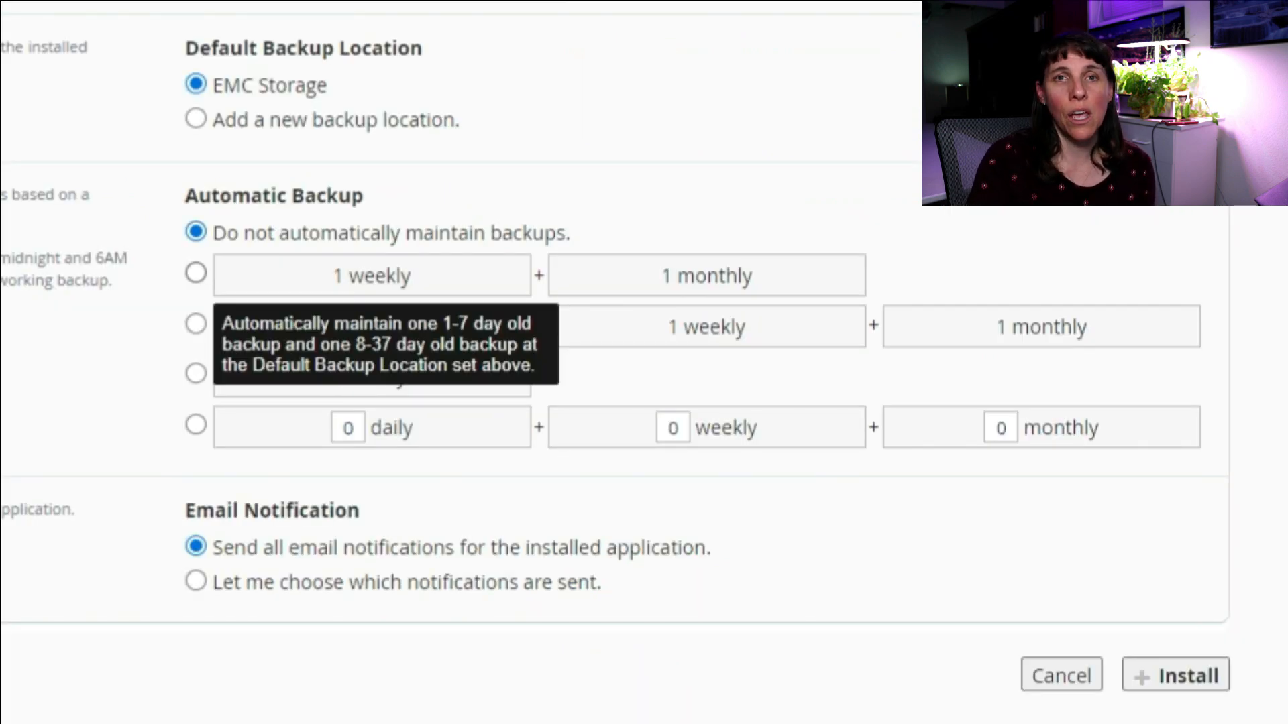
{"action": "left_click", "coordinate": [196, 273]}
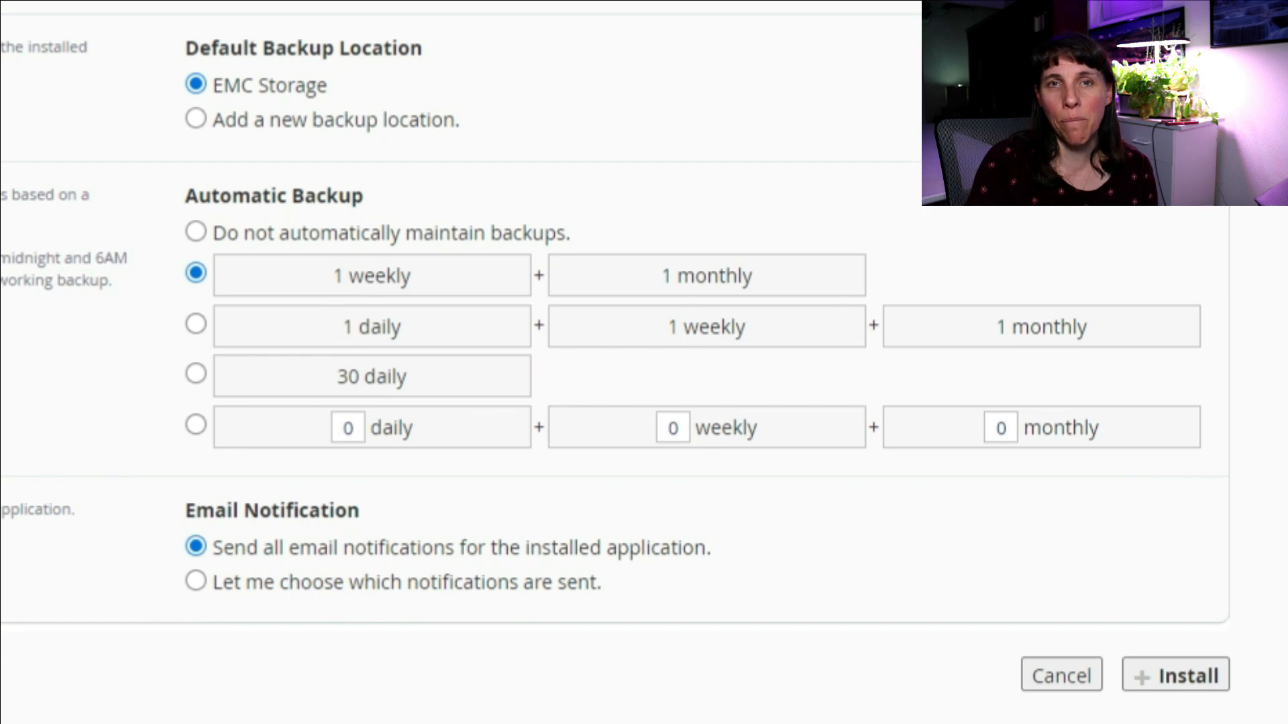
{"action": "left_click", "coordinate": [196, 324]}
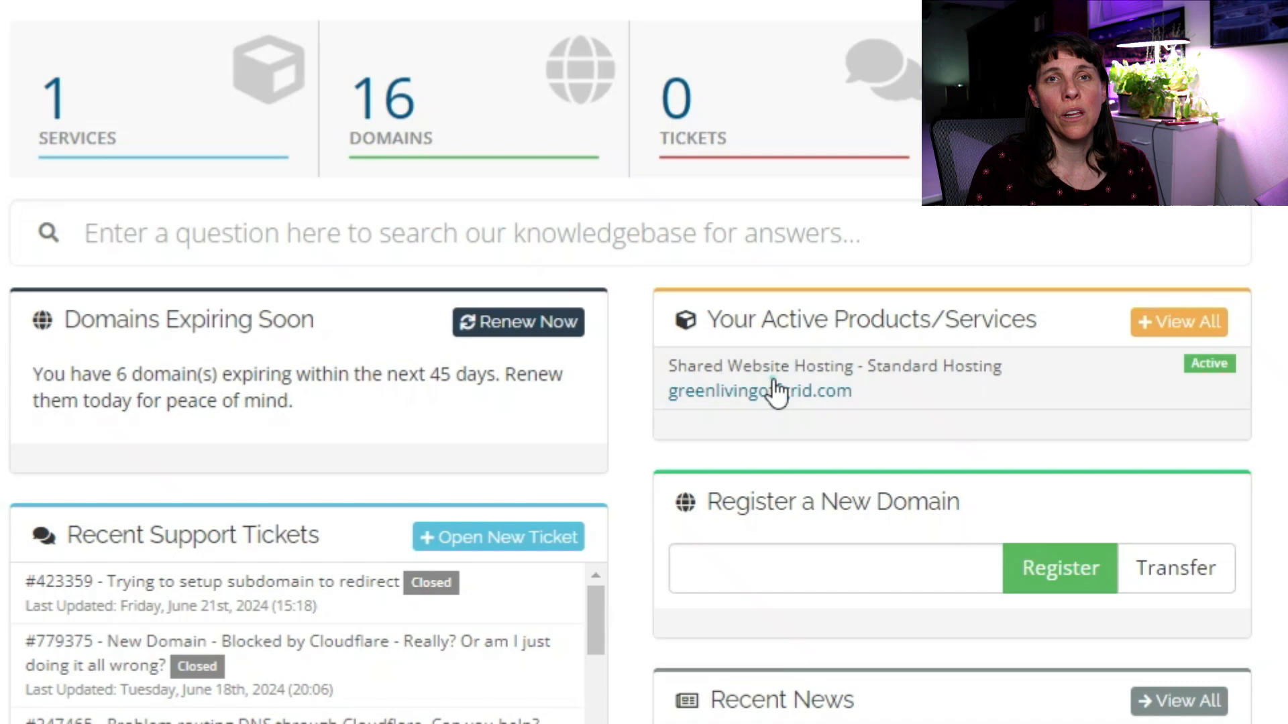
Open the Green Living Off Grid.com installation's backup list in Installatron through cPanel.
{"action": "left_click", "coordinate": [776, 384]}
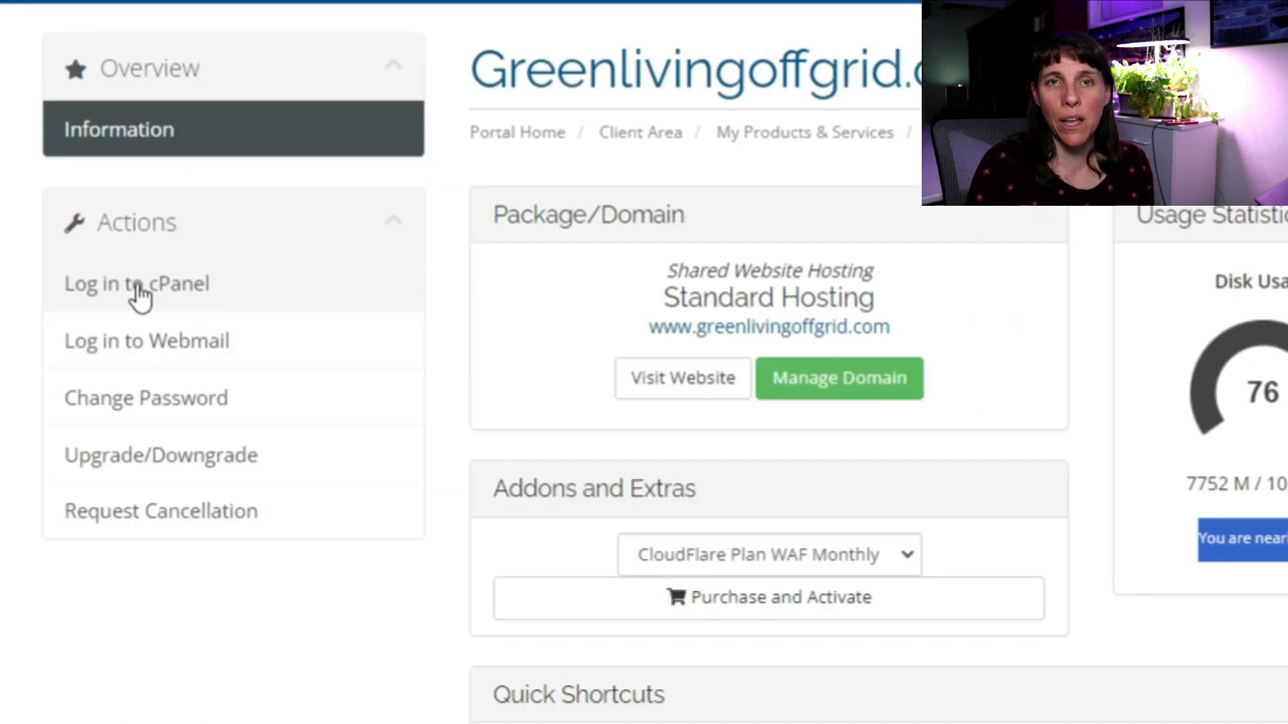
{"action": "left_click", "coordinate": [137, 283]}
{"action": "scroll", "coordinate": [1237, 508], "scroll_direction": "down", "scroll_amount": 20}
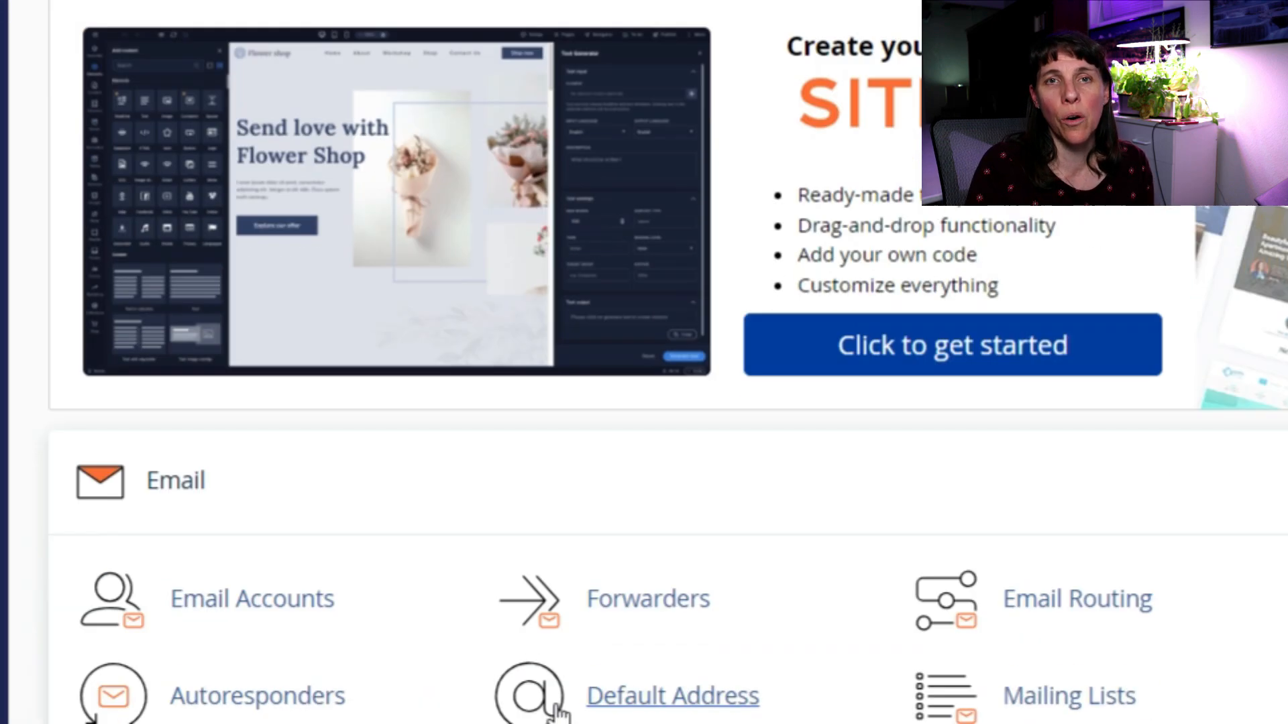
{"action": "scroll", "coordinate": [224, 660], "scroll_direction": "down", "scroll_amount": 20}
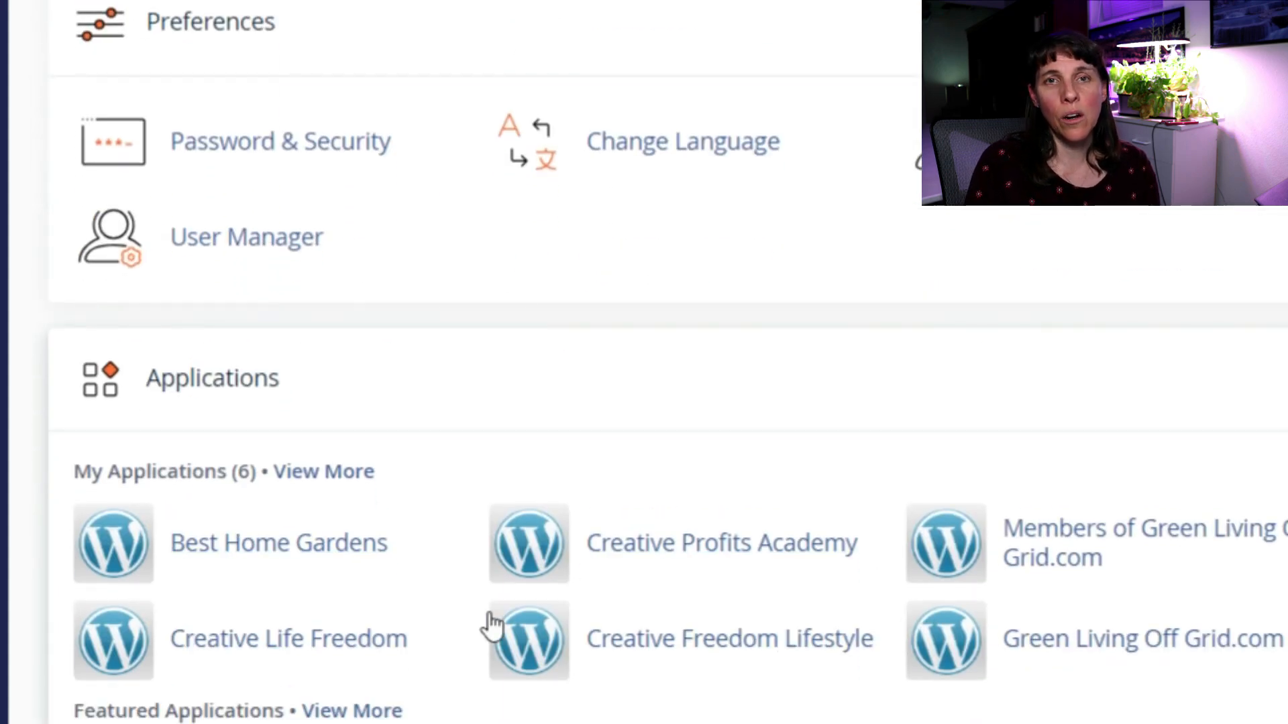
{"action": "left_click", "coordinate": [1100, 640]}
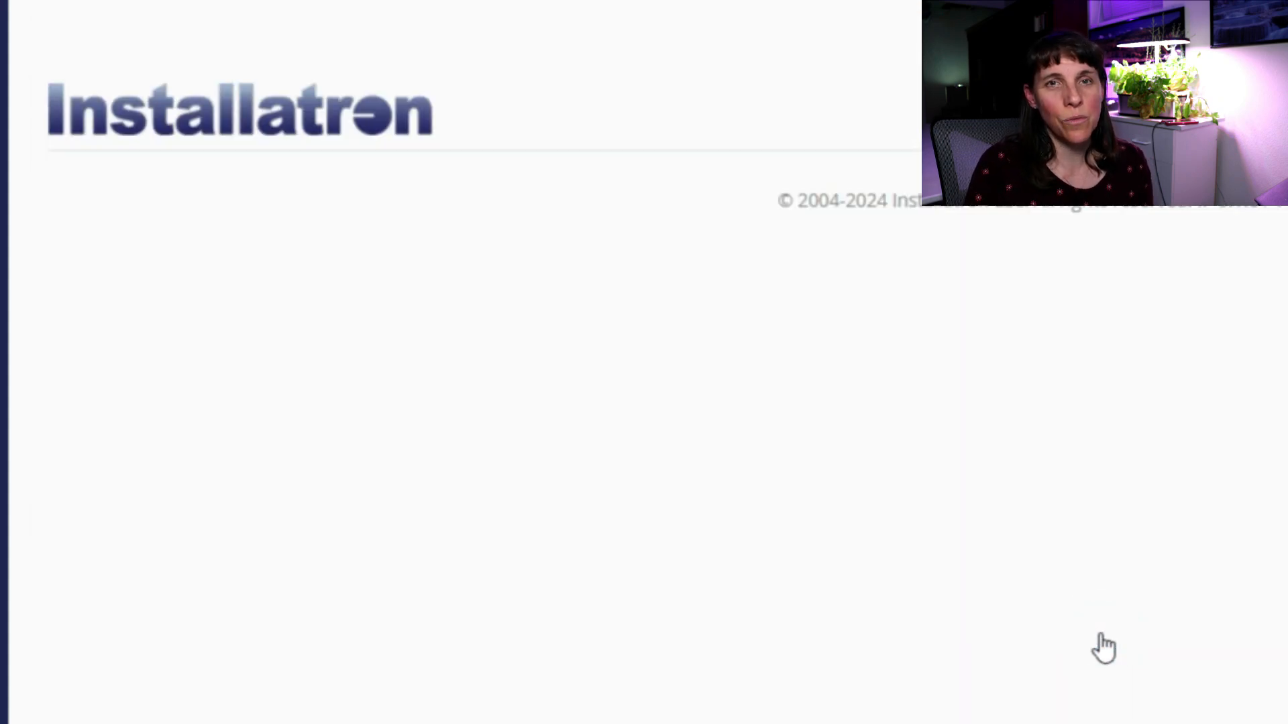
{"action": "left_click", "coordinate": [678, 130]}
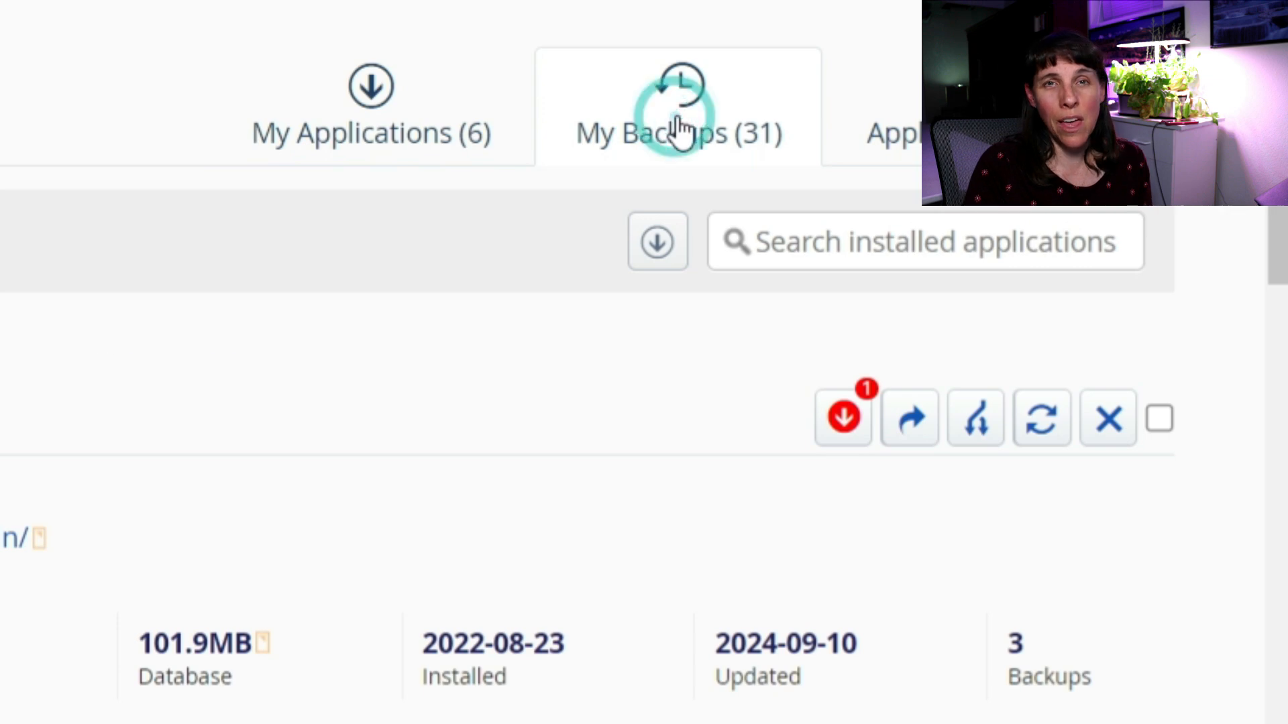
Tick six old Complimentary Backup Storage backups and confirm deleting them.
{"action": "scroll", "coordinate": [923, 619], "scroll_direction": "down", "scroll_amount": 7}
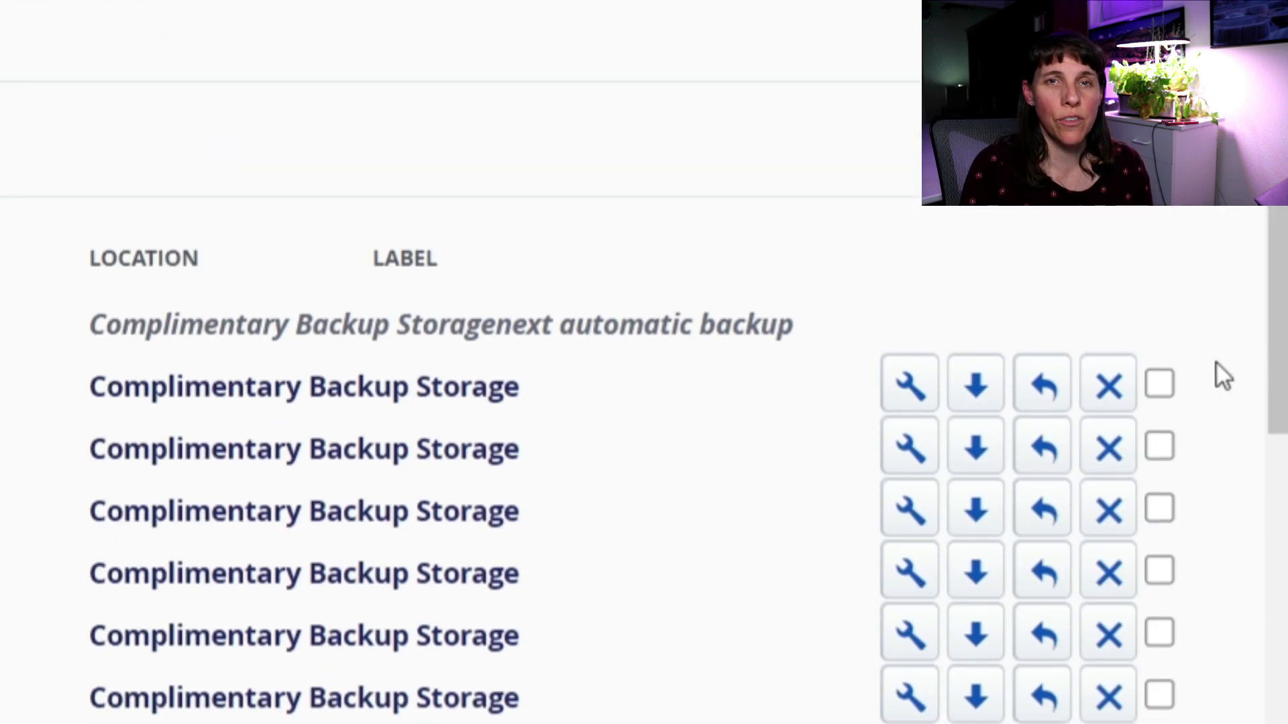
{"action": "left_click", "coordinate": [1165, 443]}
{"action": "left_click", "coordinate": [1154, 515]}
{"action": "left_click", "coordinate": [1157, 573]}
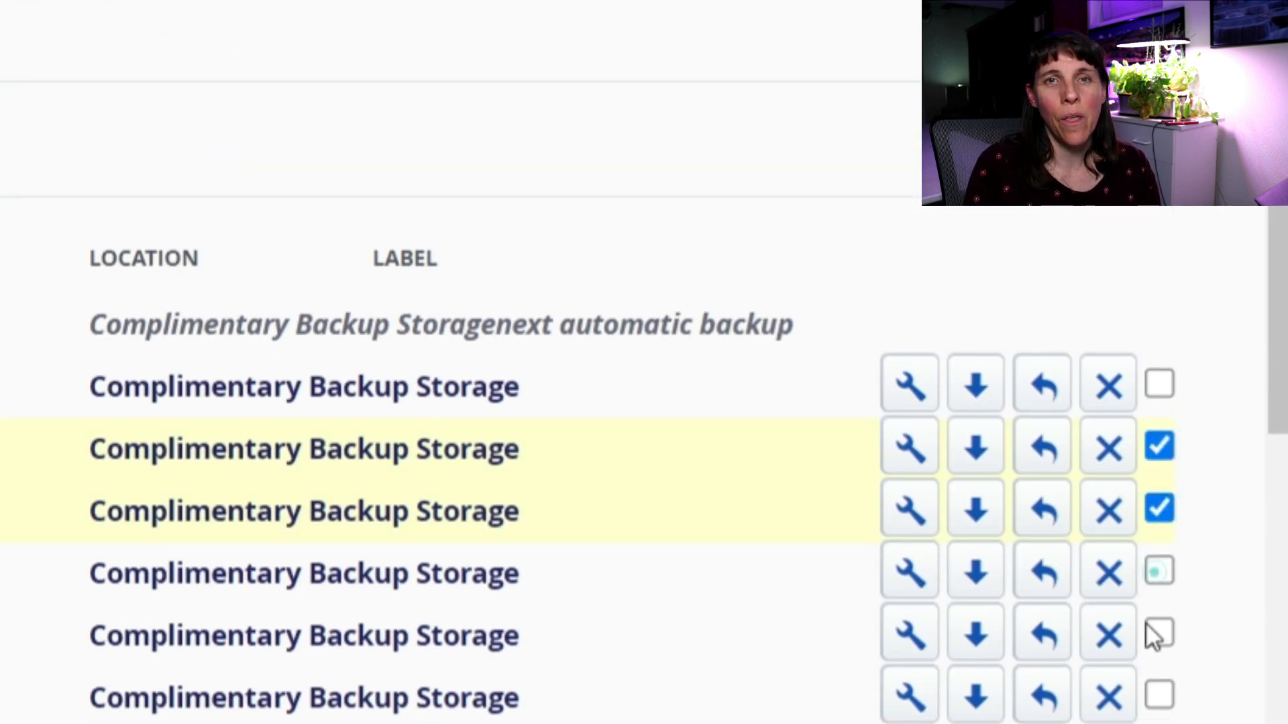
{"action": "left_click", "coordinate": [1159, 397]}
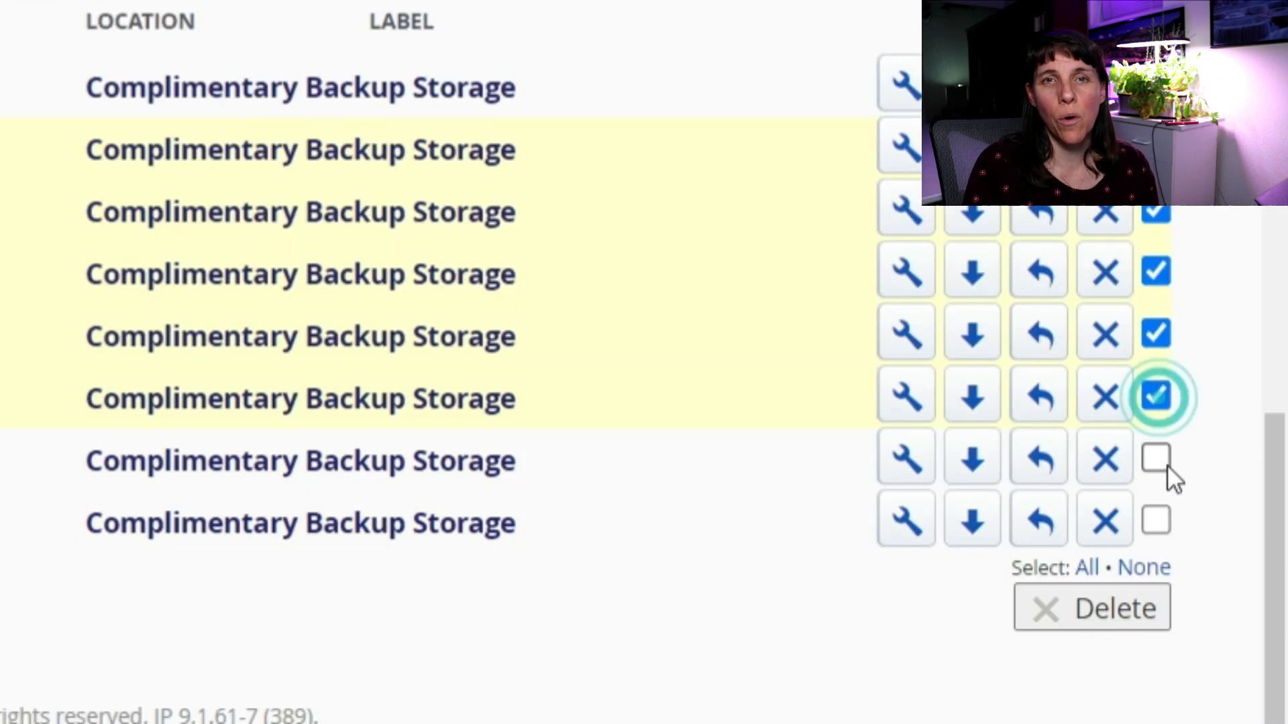
{"action": "left_click", "coordinate": [1162, 463]}
{"action": "left_click", "coordinate": [1158, 523]}
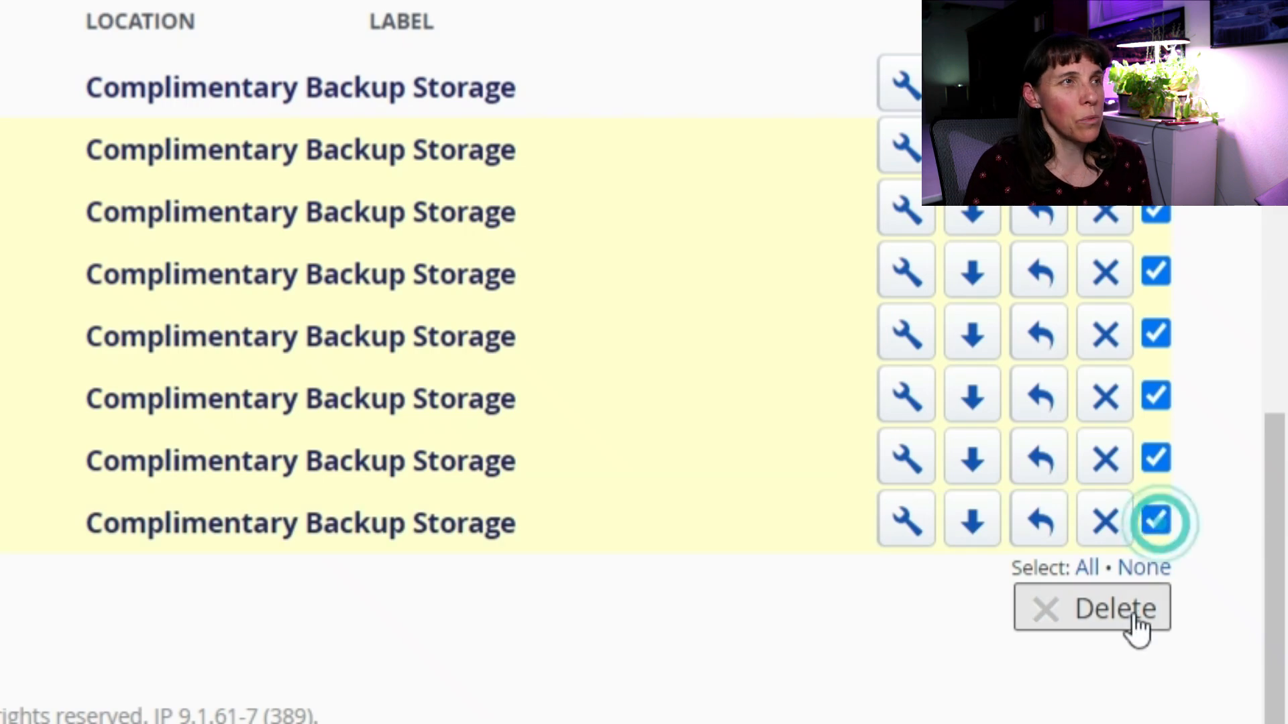
{"action": "left_click", "coordinate": [1111, 624]}
{"action": "left_click", "coordinate": [1097, 627]}
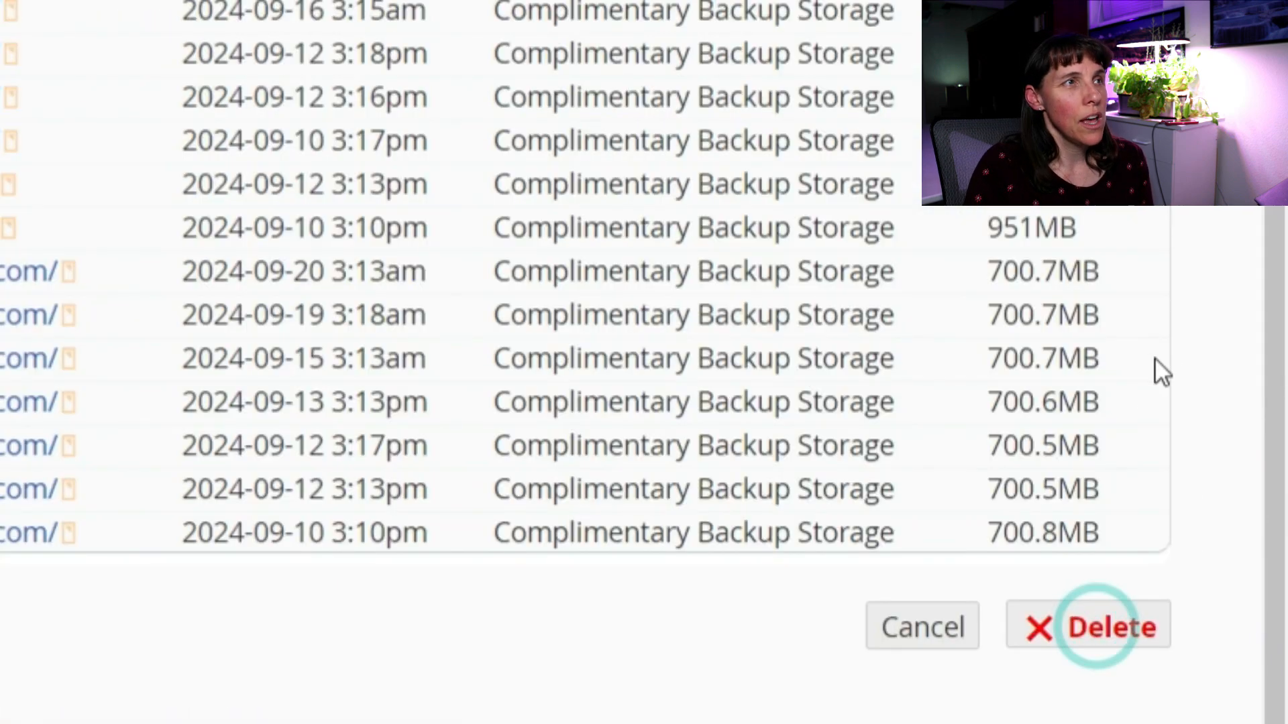
{"action": "scroll", "coordinate": [815, 287], "scroll_direction": "up", "scroll_amount": 3}
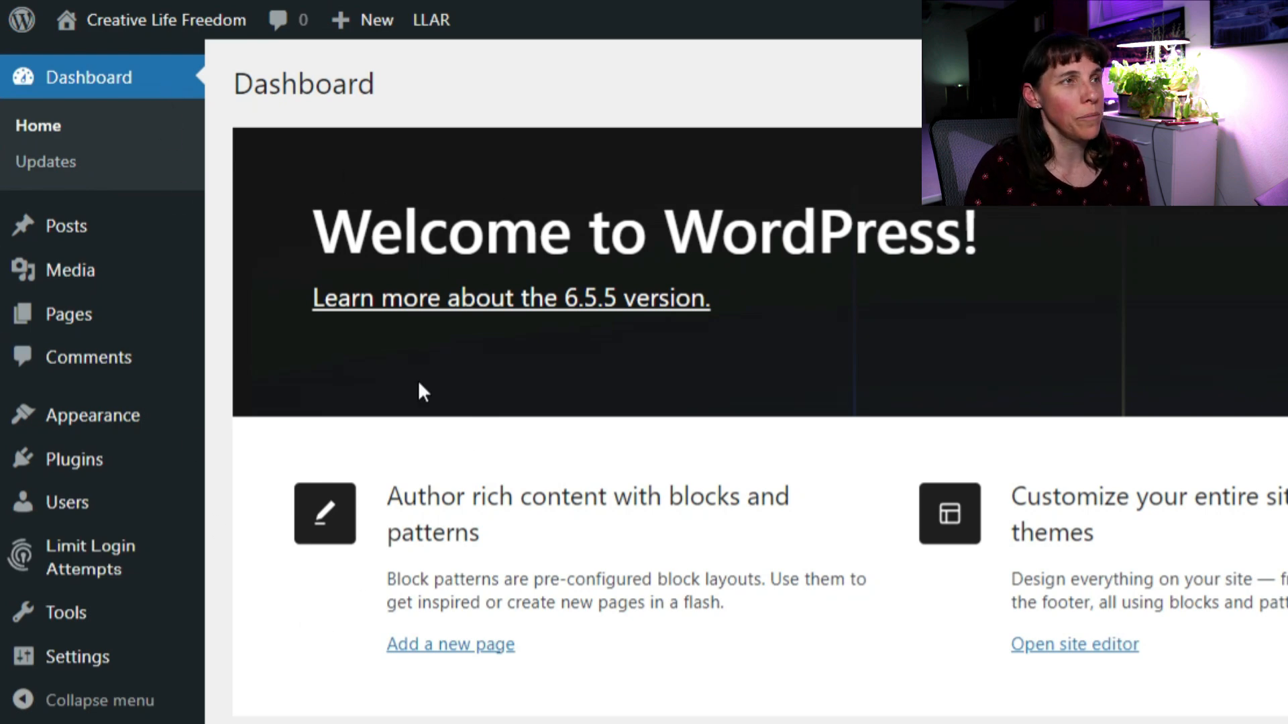
Look over the Posts, Media and Pages admin menus, then start a new browser tab.
{"action": "mouse_move", "coordinate": [78, 230]}
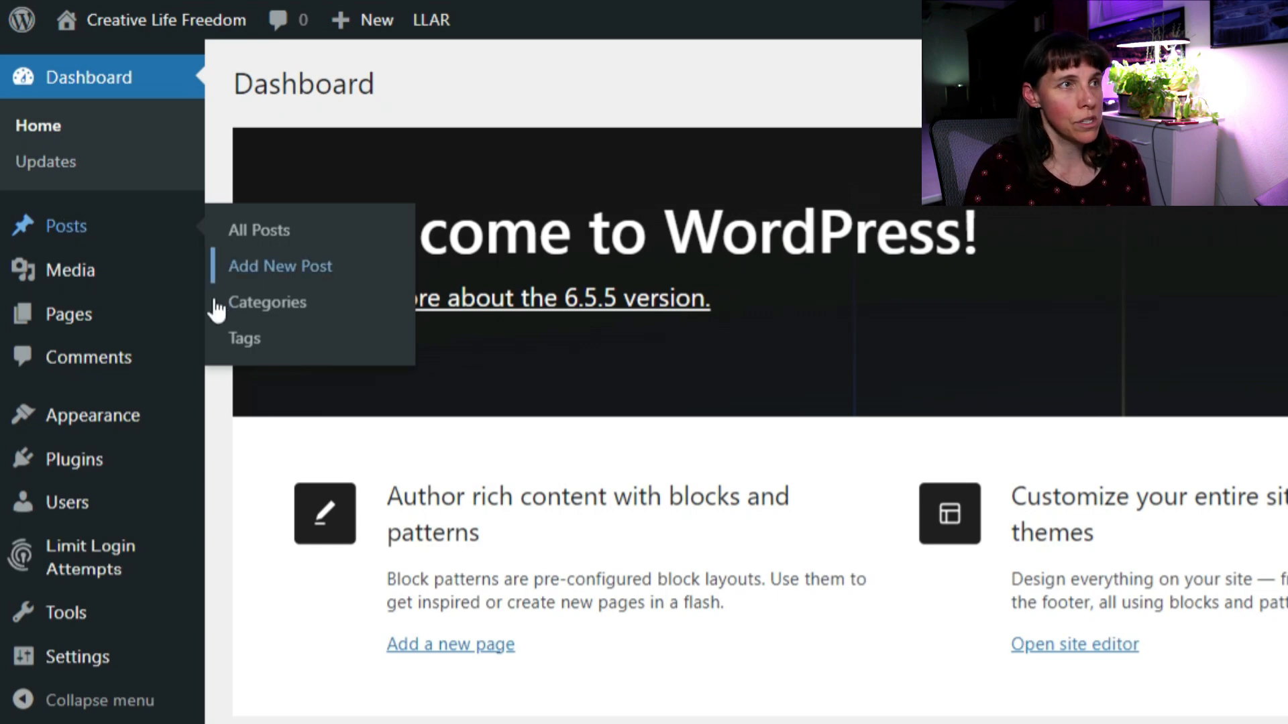
{"action": "mouse_move", "coordinate": [72, 277]}
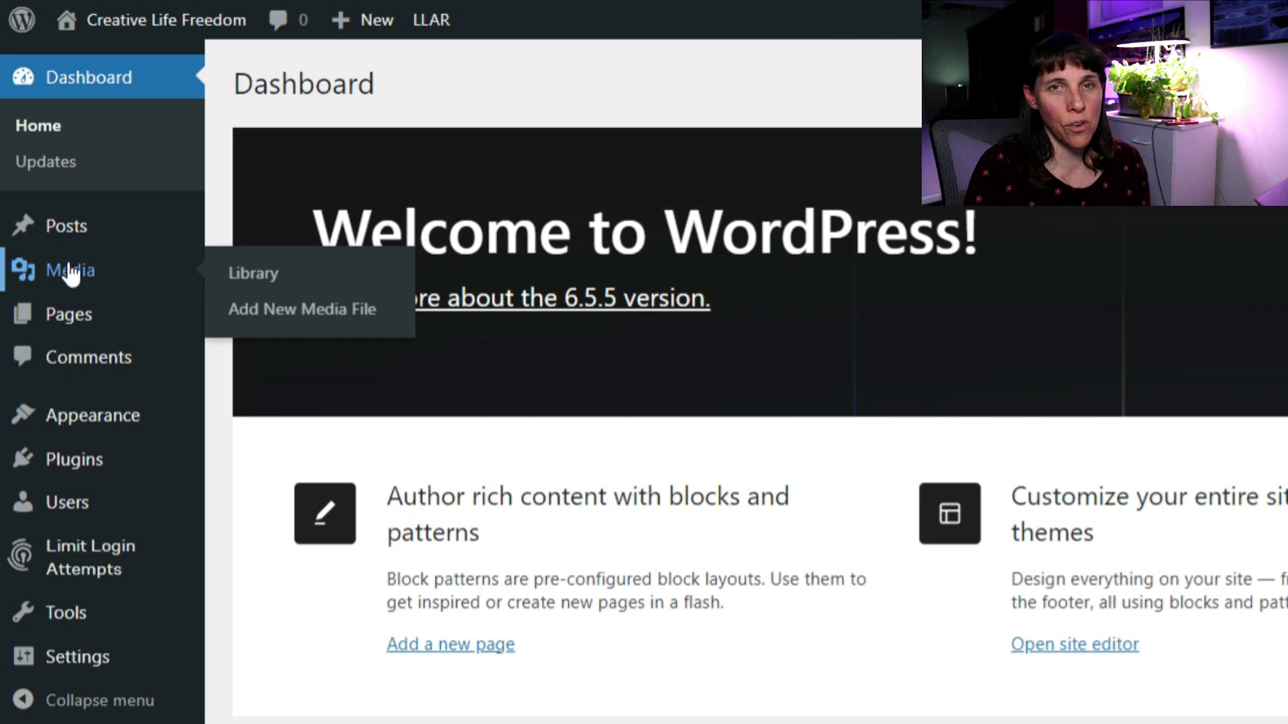
{"action": "mouse_move", "coordinate": [72, 322]}
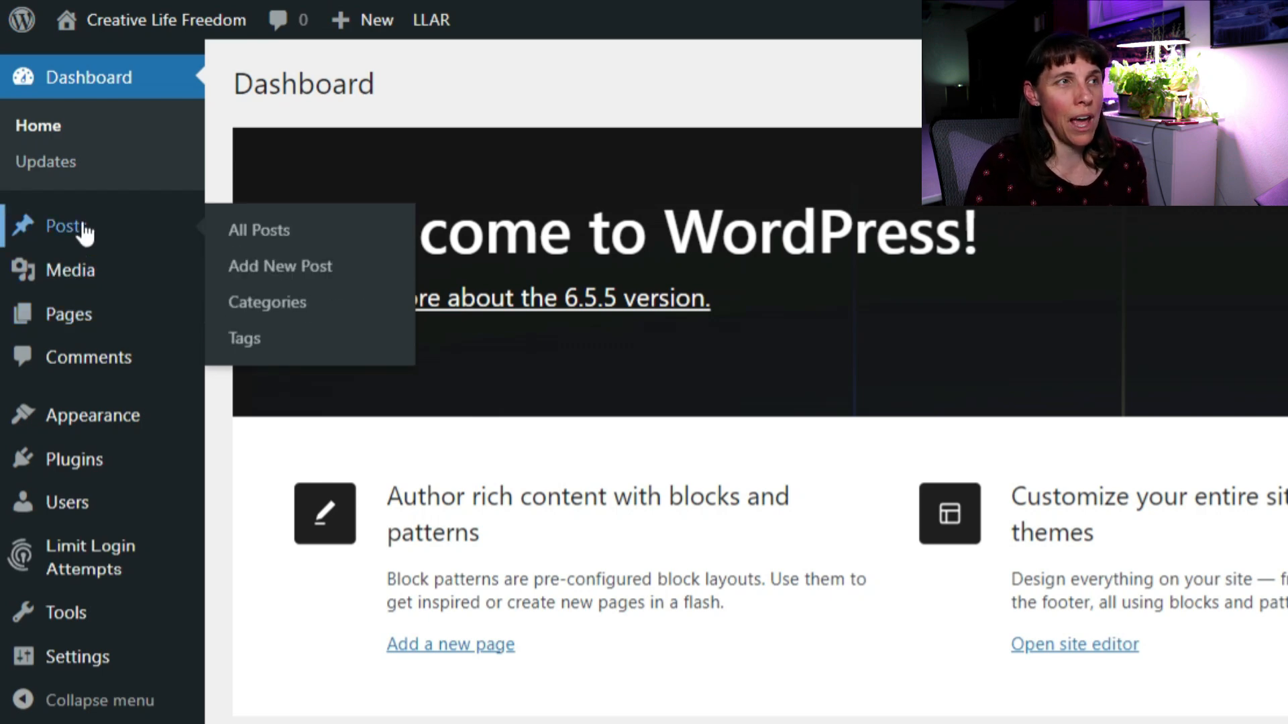
{"action": "mouse_move", "coordinate": [101, 337]}
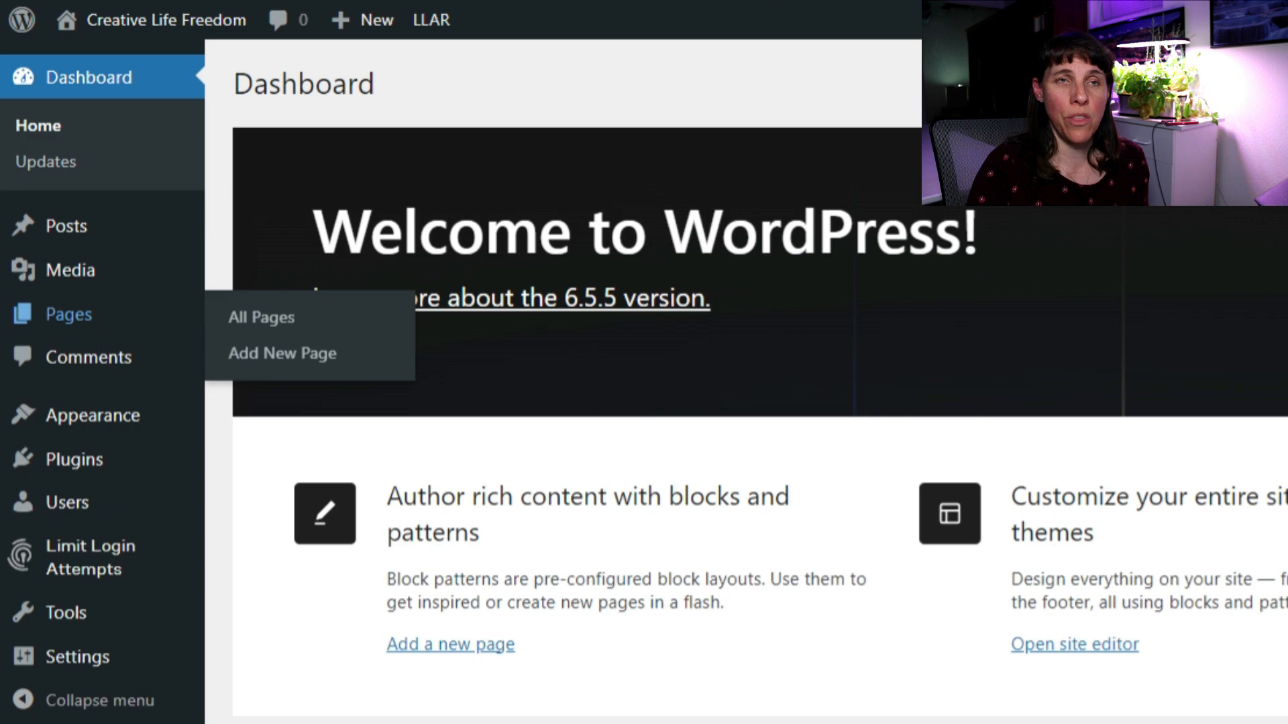
{"action": "key", "text": "ctrl+t"}
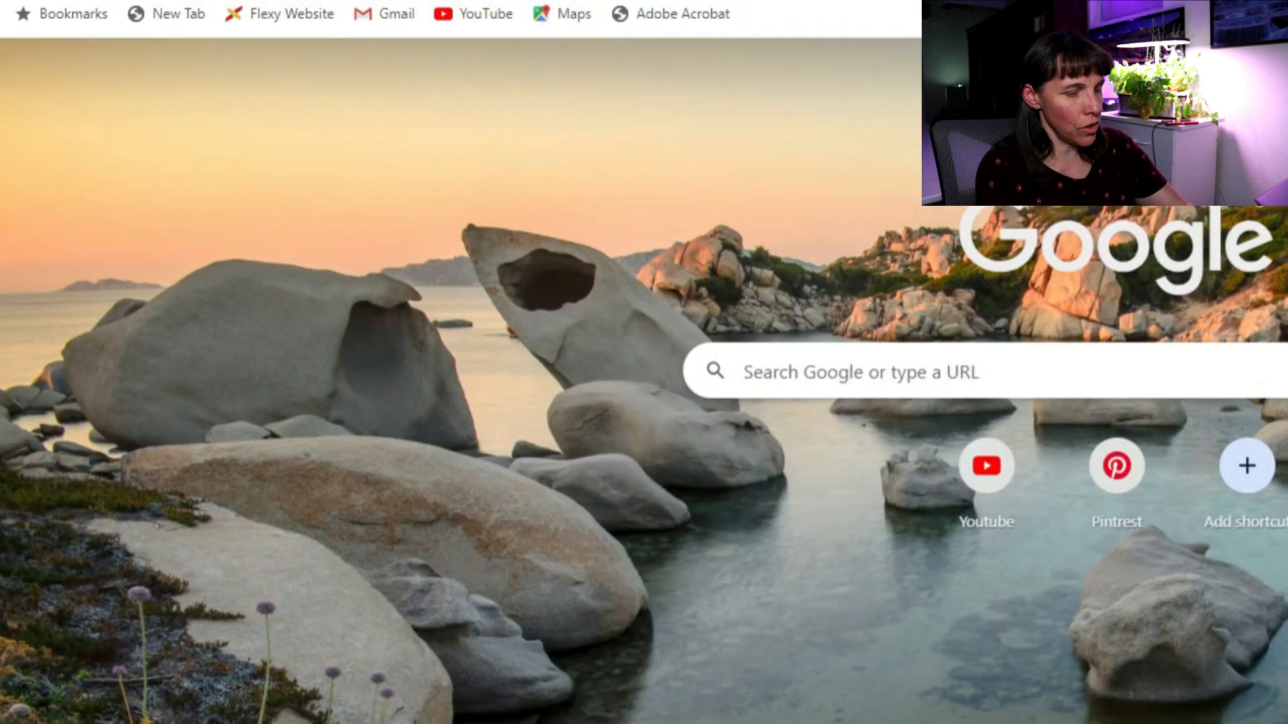
Load the Green Living Off Grid website and go to its Gardening posts page.
{"action": "type", "text": "gree"}
{"action": "key", "text": "Return"}
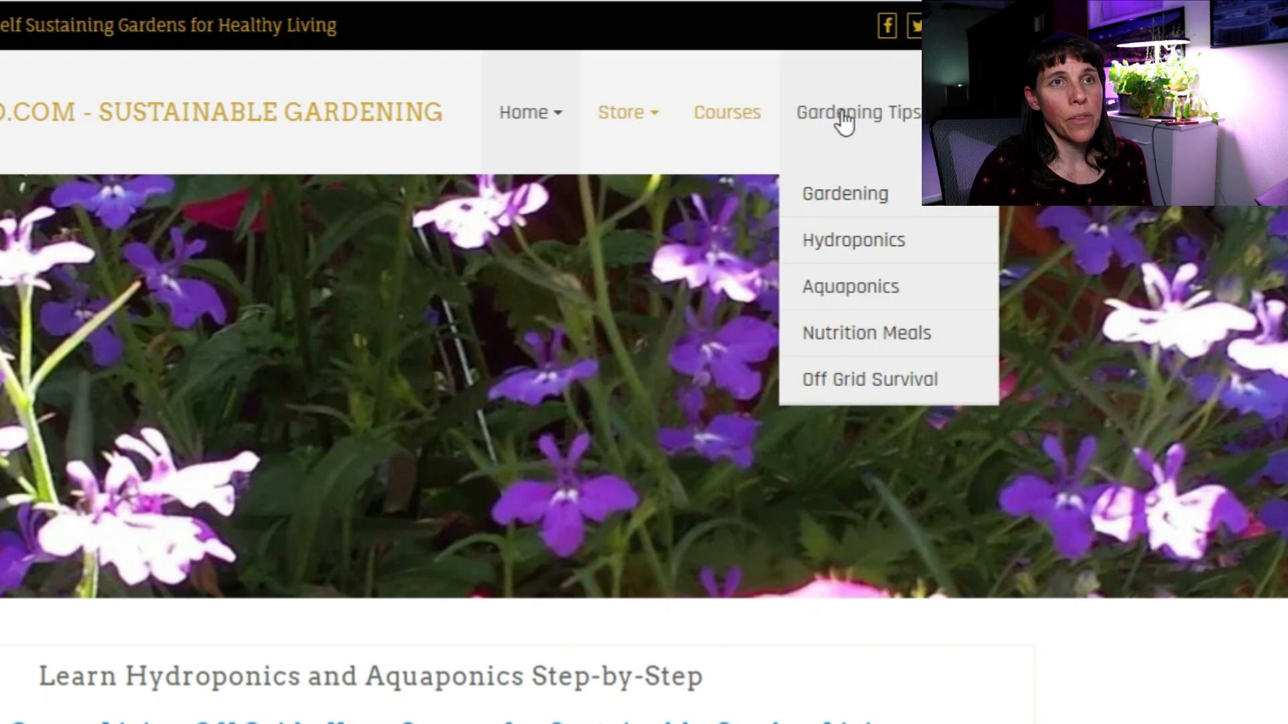
{"action": "mouse_move", "coordinate": [842, 130]}
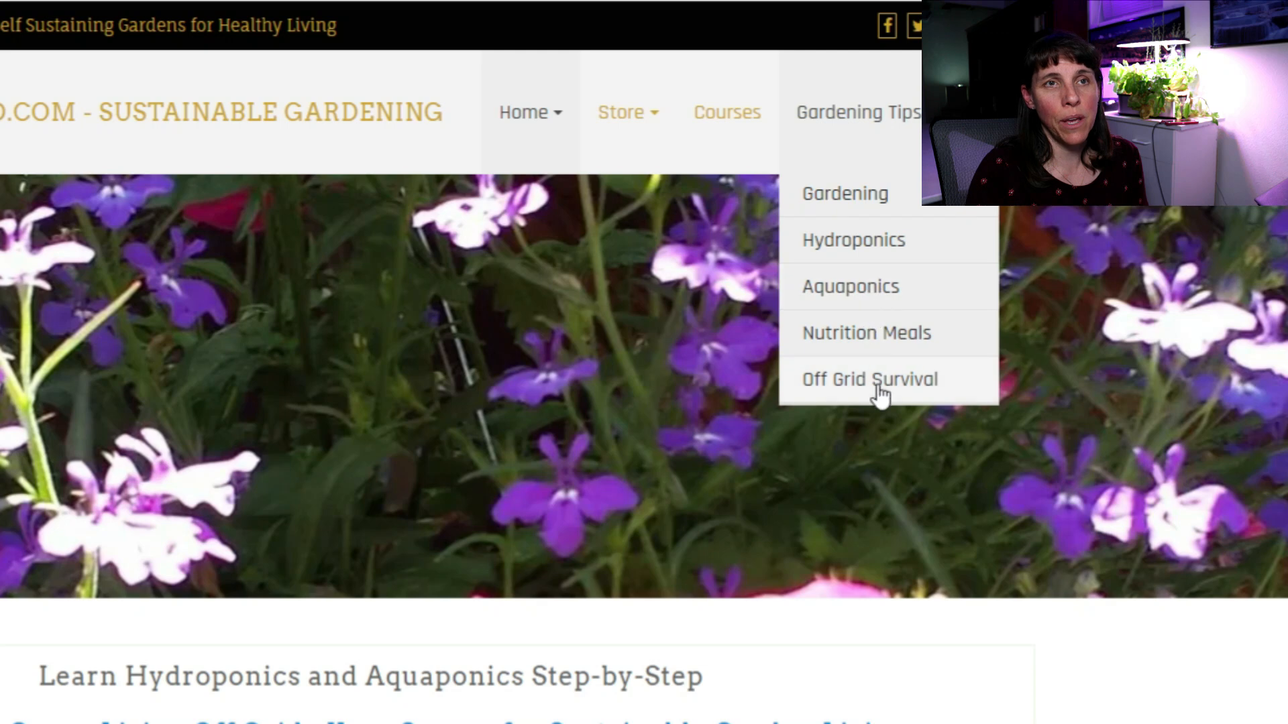
{"action": "left_click", "coordinate": [852, 193]}
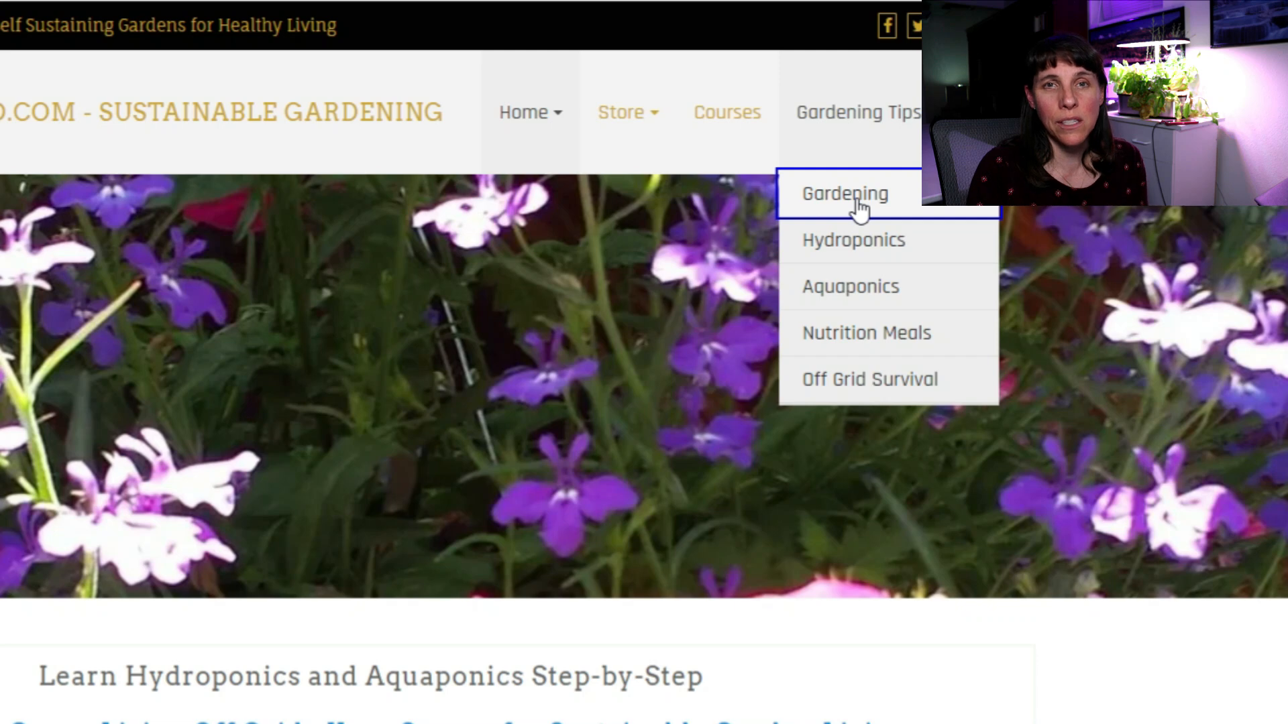
Scroll through the posts listed on the Gardening page.
{"action": "mouse_move", "coordinate": [572, 163]}
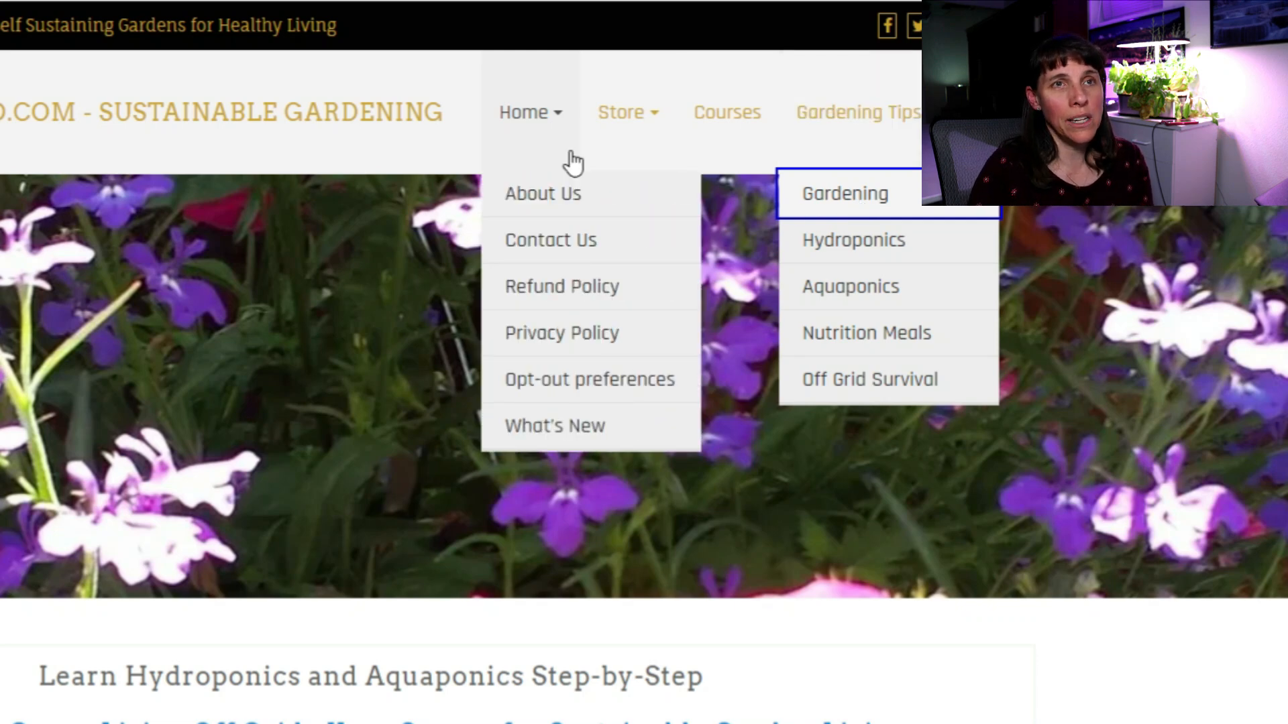
{"action": "mouse_move", "coordinate": [854, 144]}
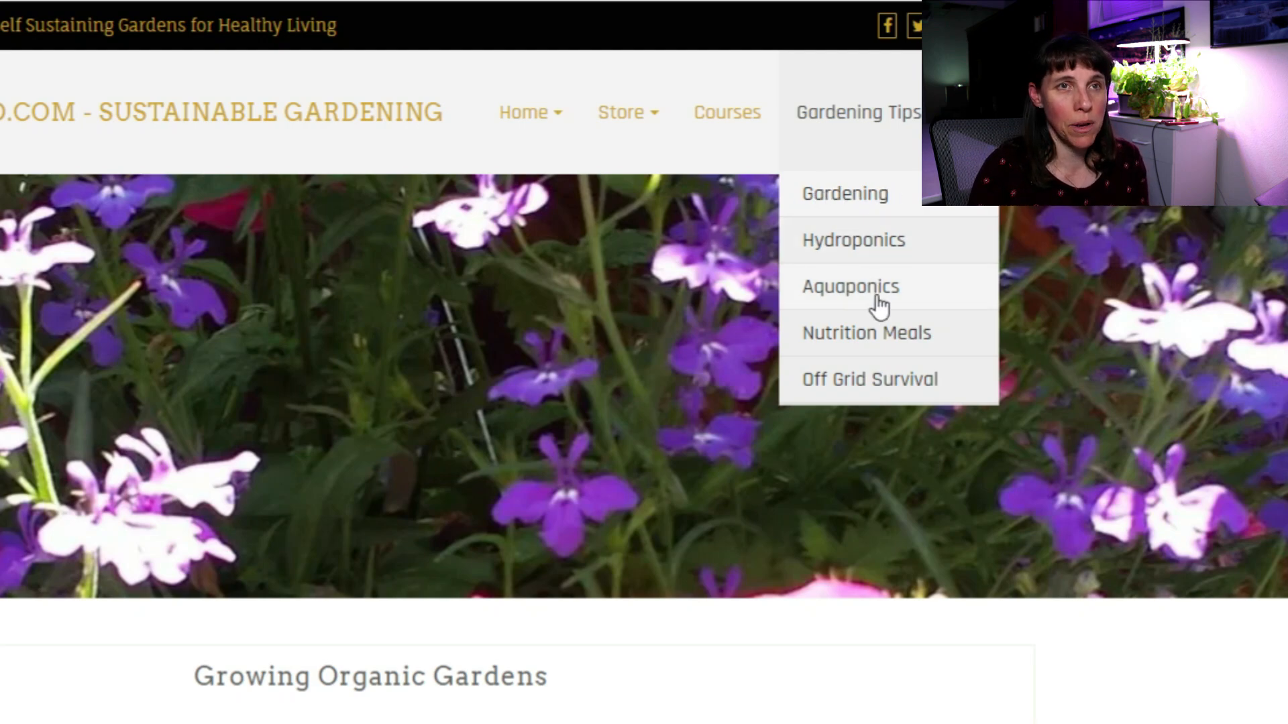
{"action": "scroll", "coordinate": [326, 717], "scroll_direction": "down", "scroll_amount": 5}
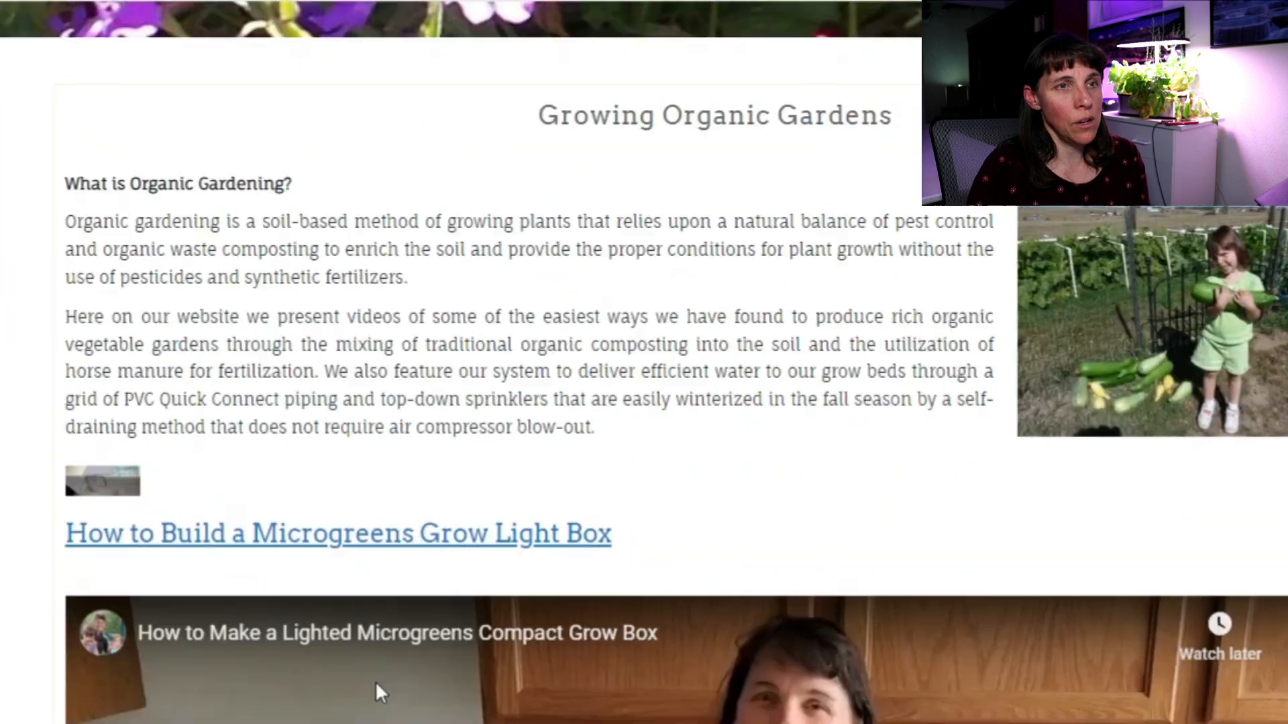
{"action": "scroll", "coordinate": [856, 292], "scroll_direction": "up", "scroll_amount": 2}
{"action": "scroll", "coordinate": [337, 497], "scroll_direction": "down", "scroll_amount": 3}
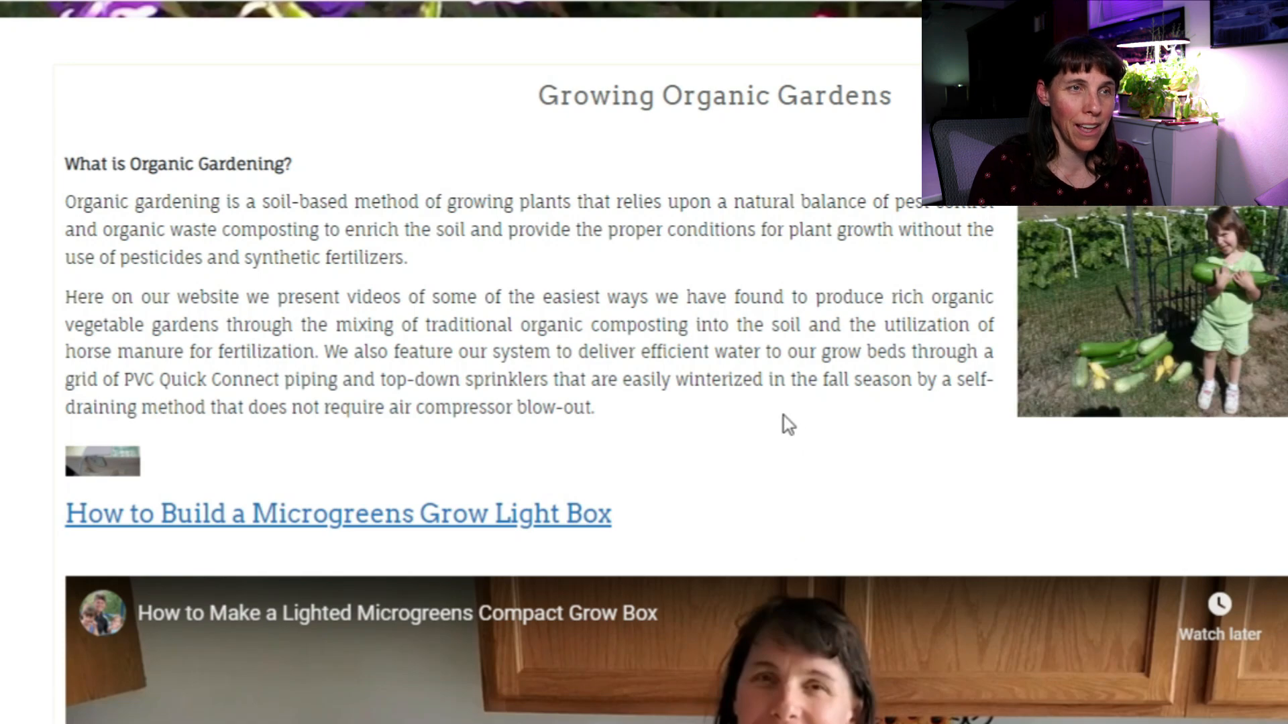
{"action": "scroll", "coordinate": [782, 426], "scroll_direction": "down", "scroll_amount": 8}
{"action": "scroll", "coordinate": [769, 539], "scroll_direction": "down", "scroll_amount": 10}
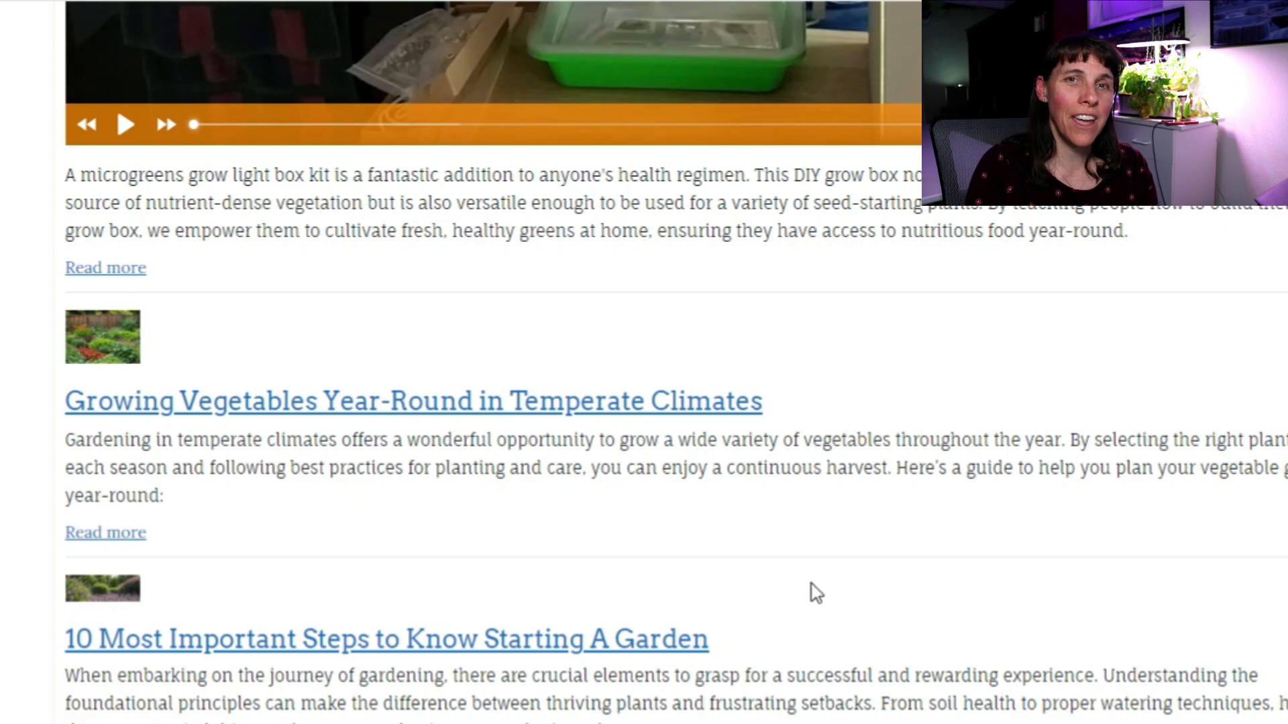
{"action": "scroll", "coordinate": [856, 584], "scroll_direction": "down", "scroll_amount": 20}
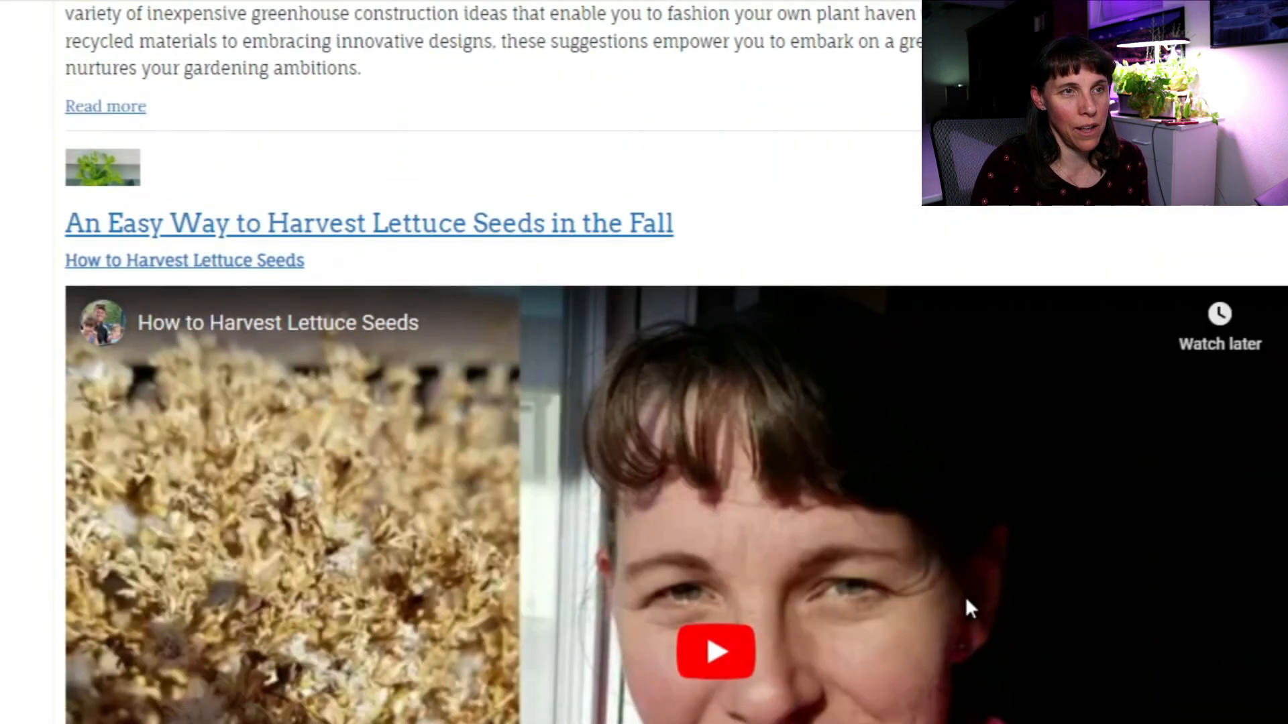
{"action": "scroll", "coordinate": [966, 614], "scroll_direction": "down", "scroll_amount": 18}
{"action": "scroll", "coordinate": [971, 626], "scroll_direction": "up", "scroll_amount": 14}
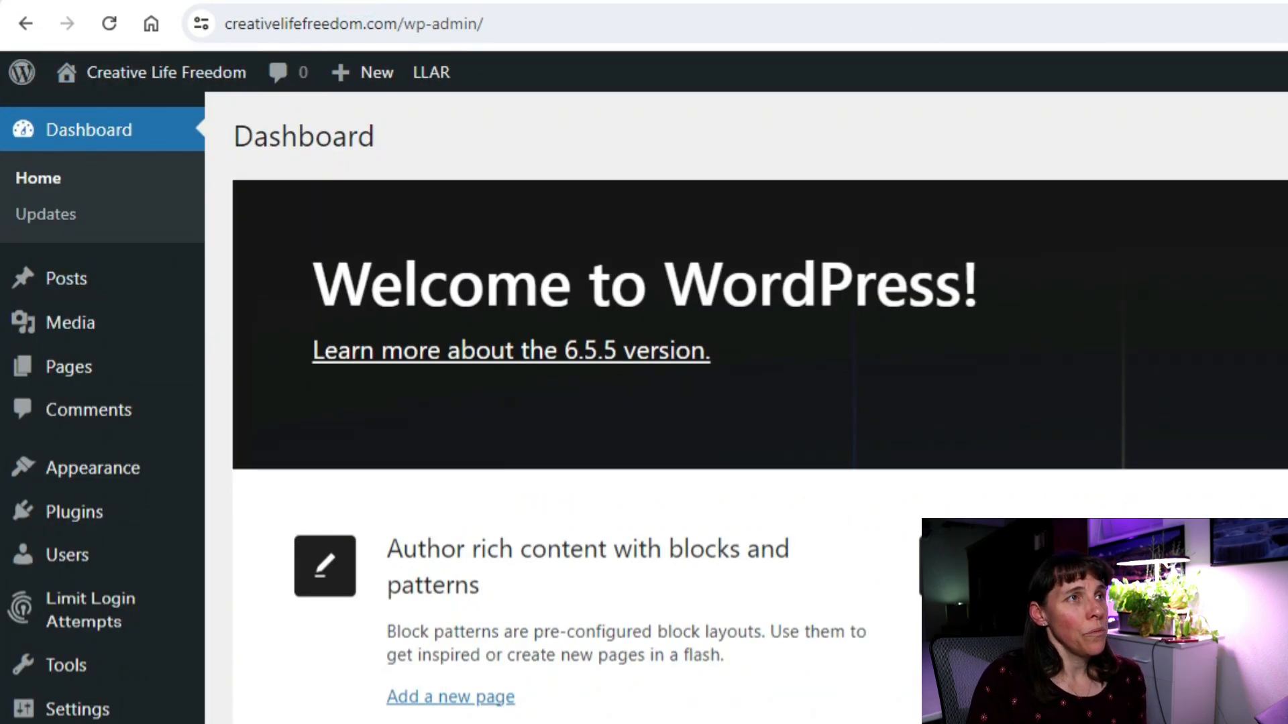
{"action": "mouse_move", "coordinate": [127, 342]}
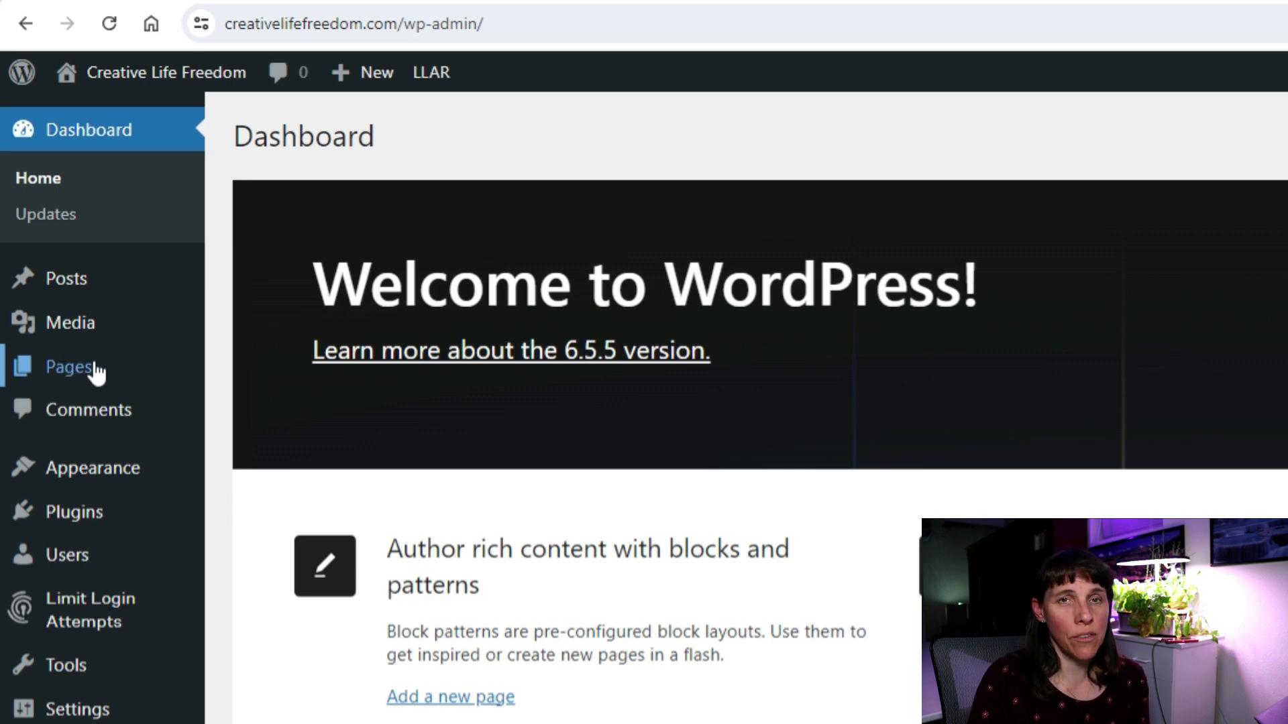
{"action": "mouse_move", "coordinate": [67, 284]}
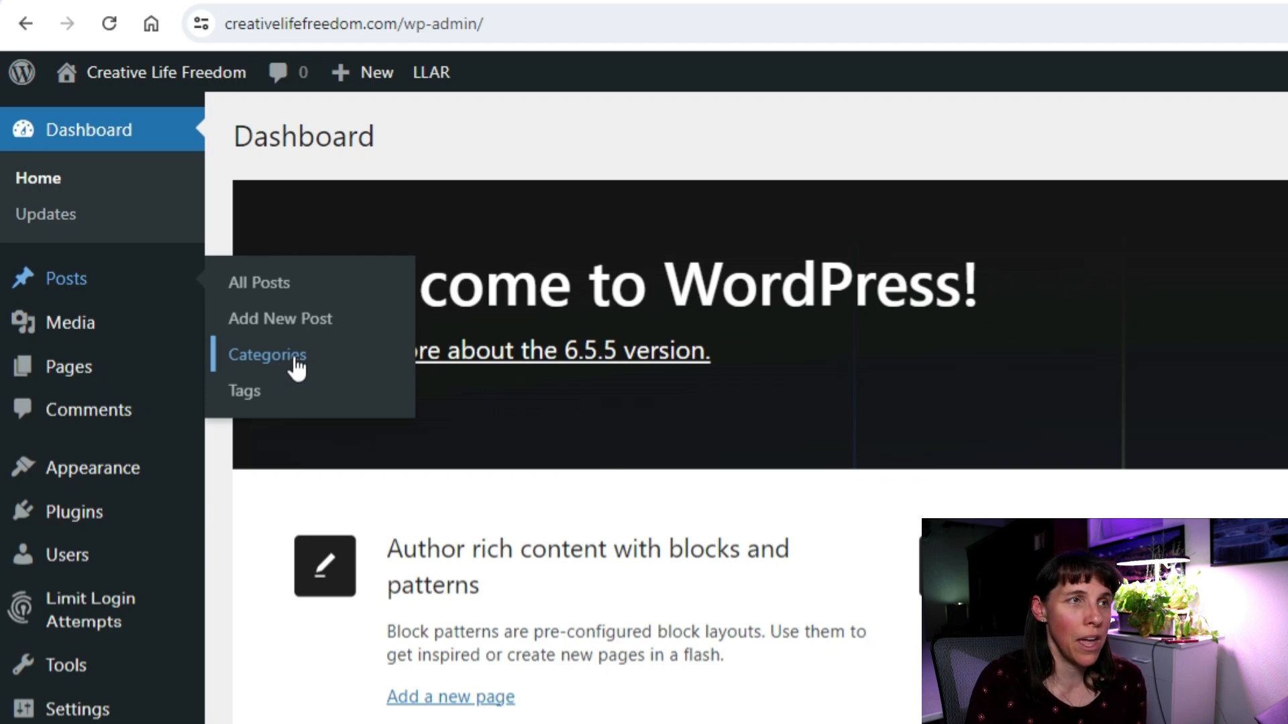
{"action": "mouse_move", "coordinate": [64, 369]}
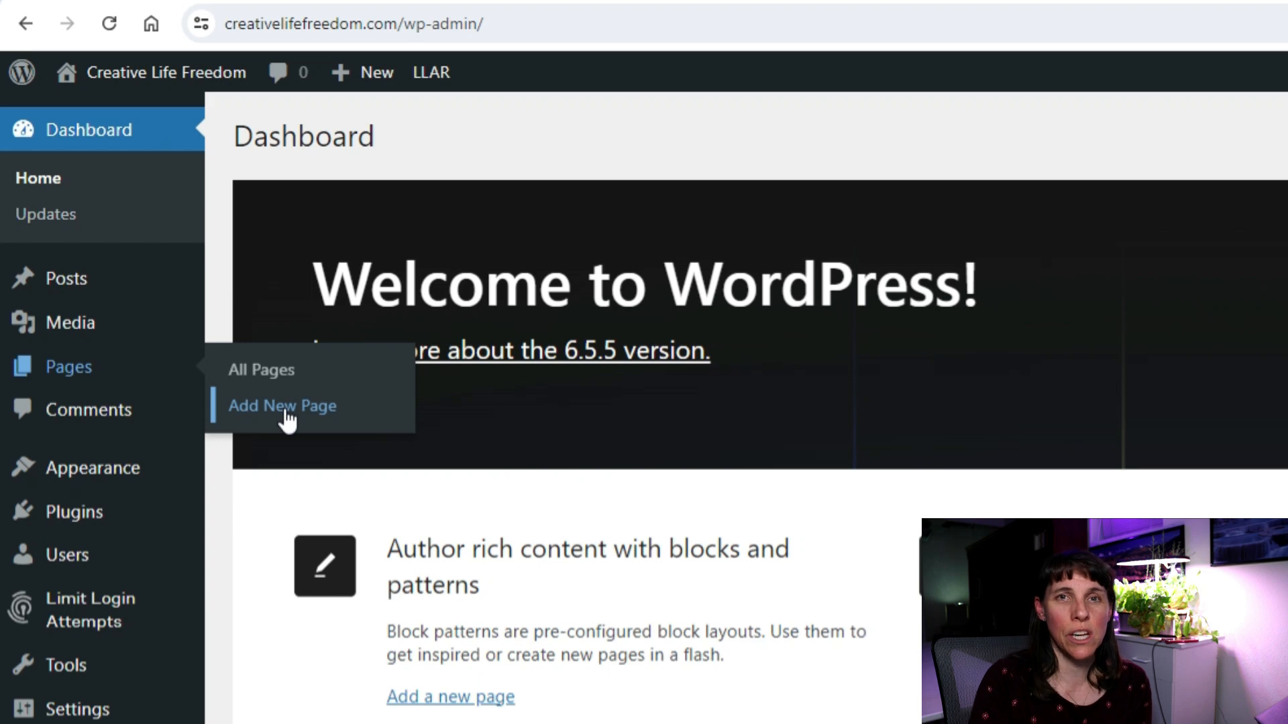
{"action": "mouse_move", "coordinate": [151, 520]}
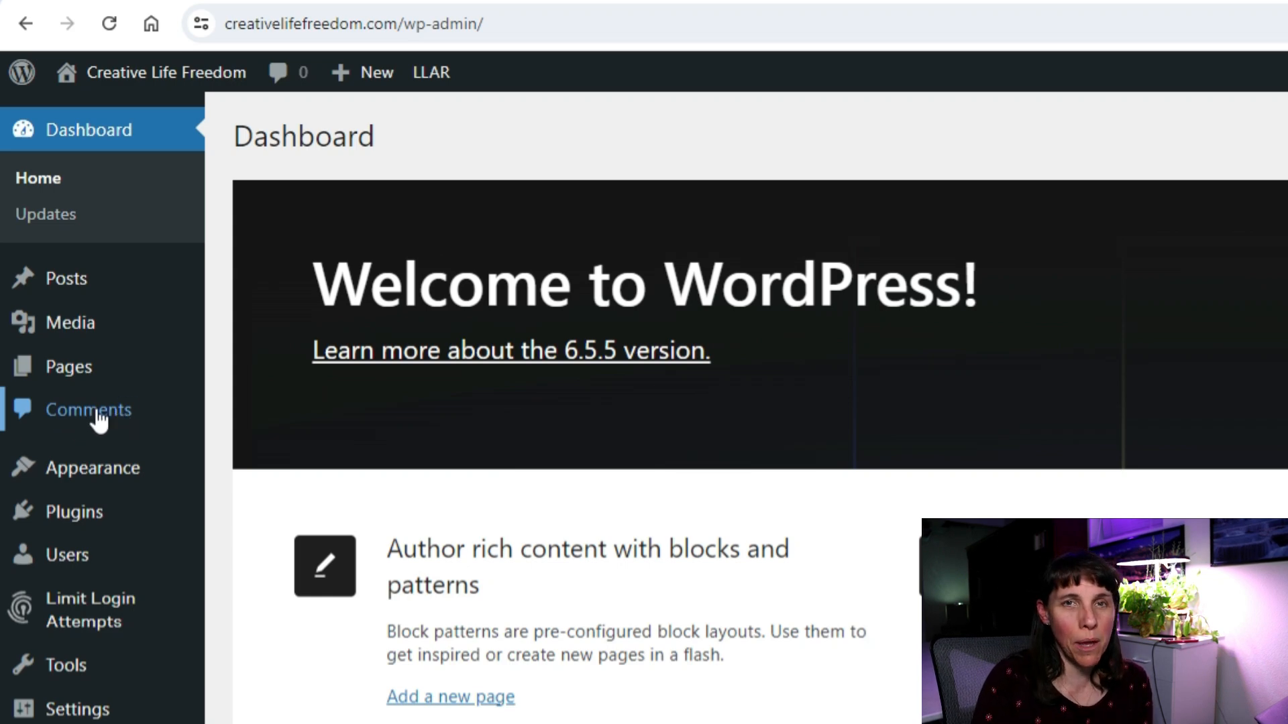
{"action": "mouse_move", "coordinate": [121, 384]}
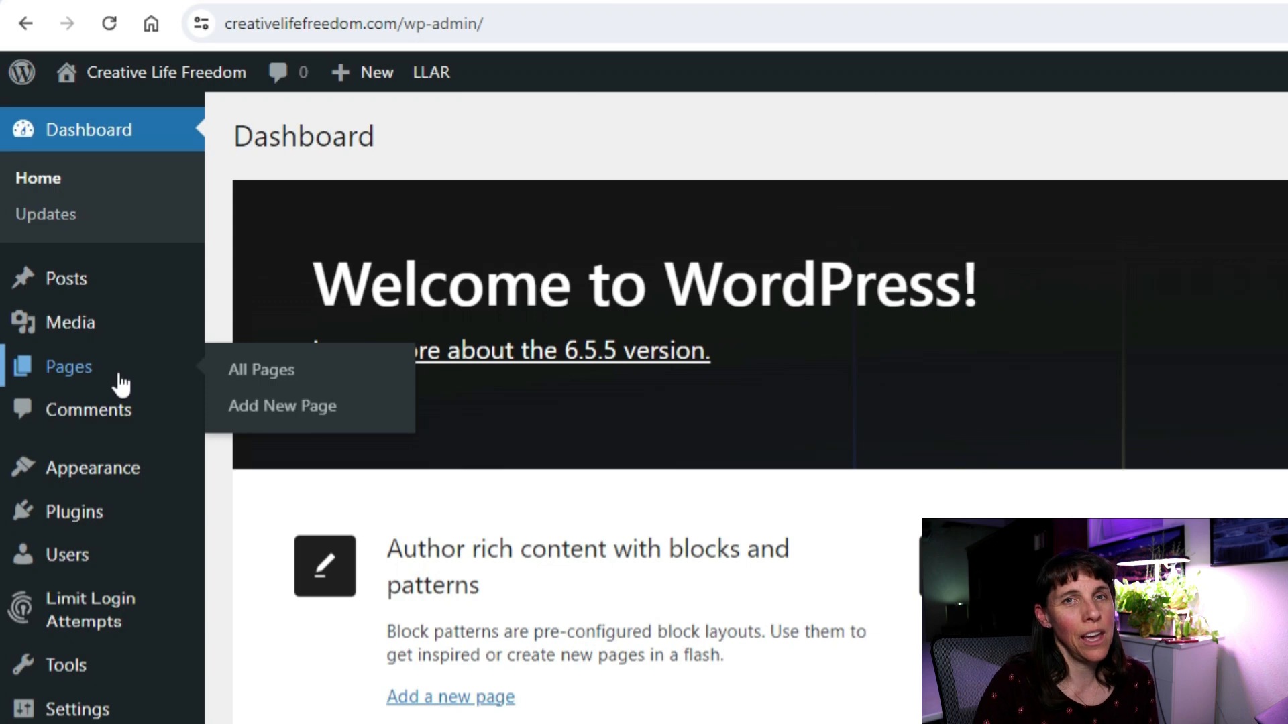
{"action": "mouse_move", "coordinate": [86, 482]}
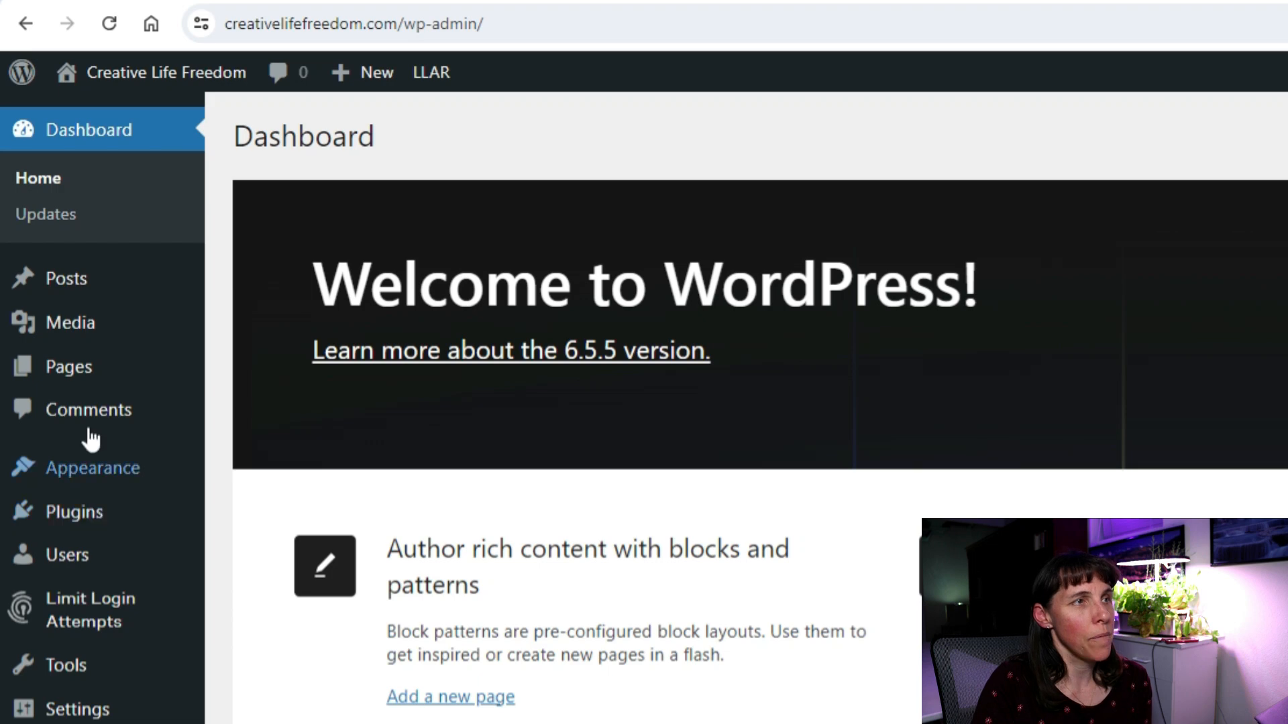
{"action": "mouse_move", "coordinate": [130, 483]}
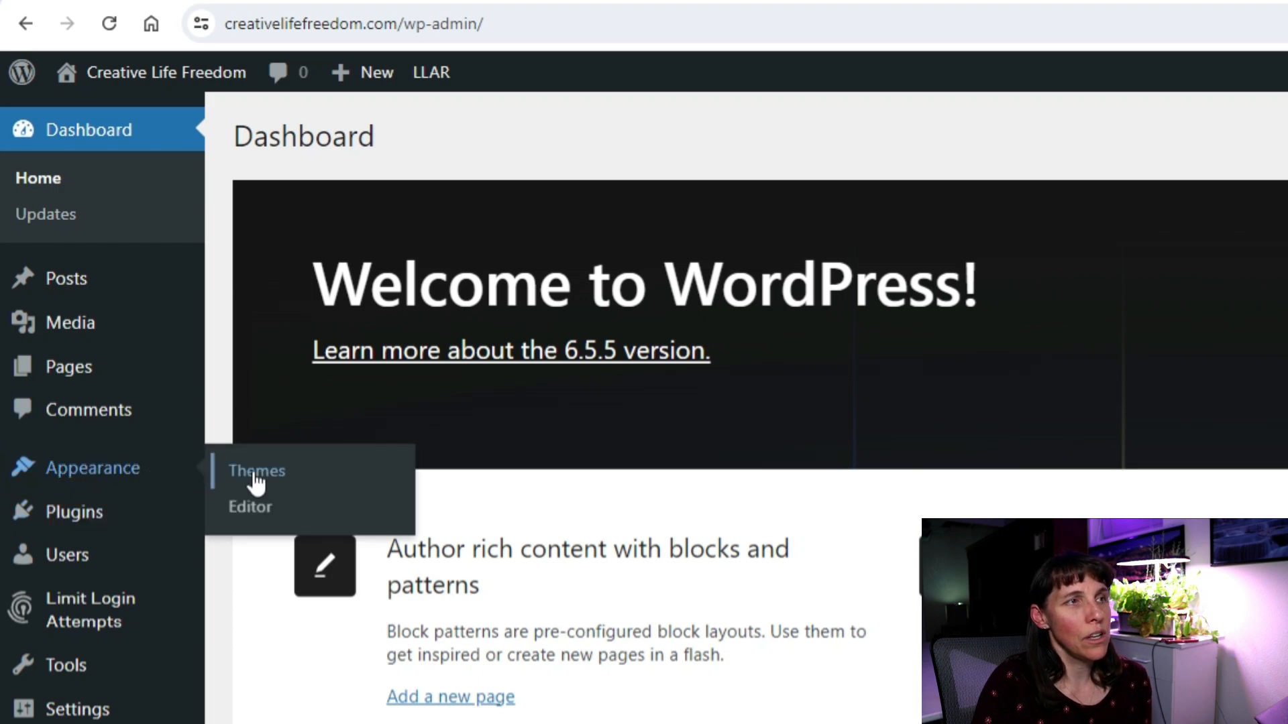
{"action": "mouse_move", "coordinate": [95, 526]}
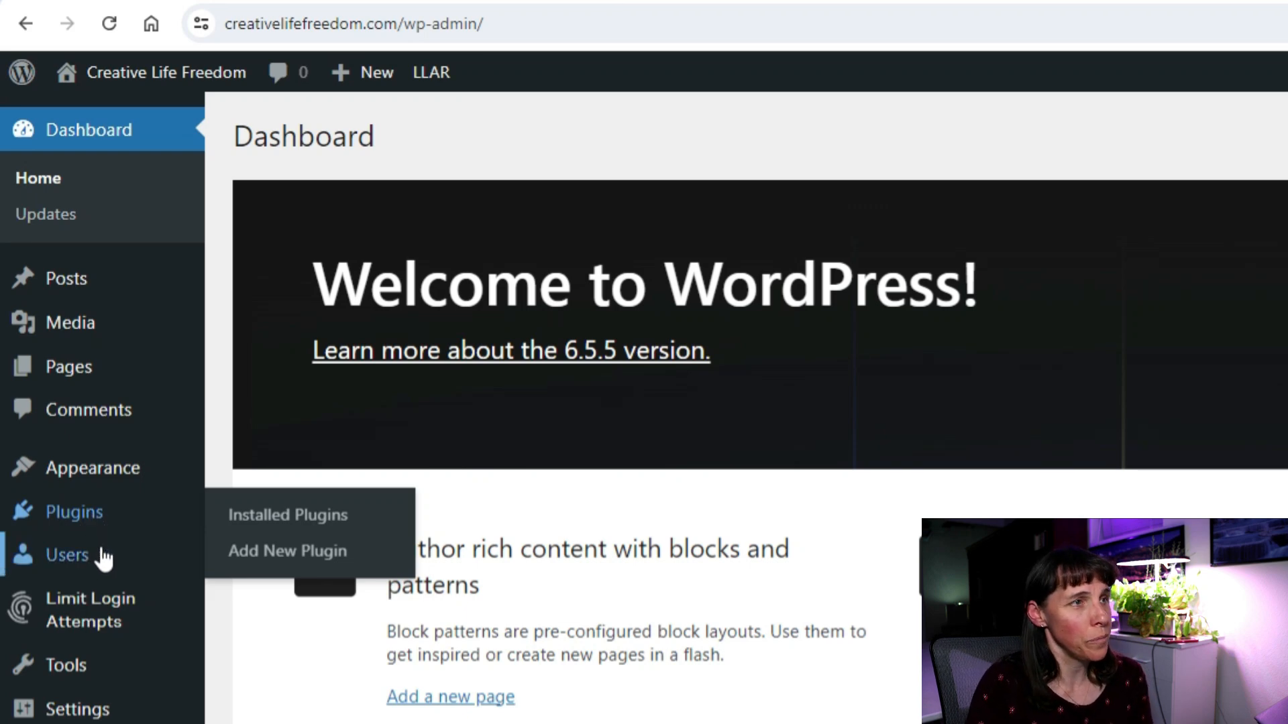
{"action": "mouse_move", "coordinate": [84, 564]}
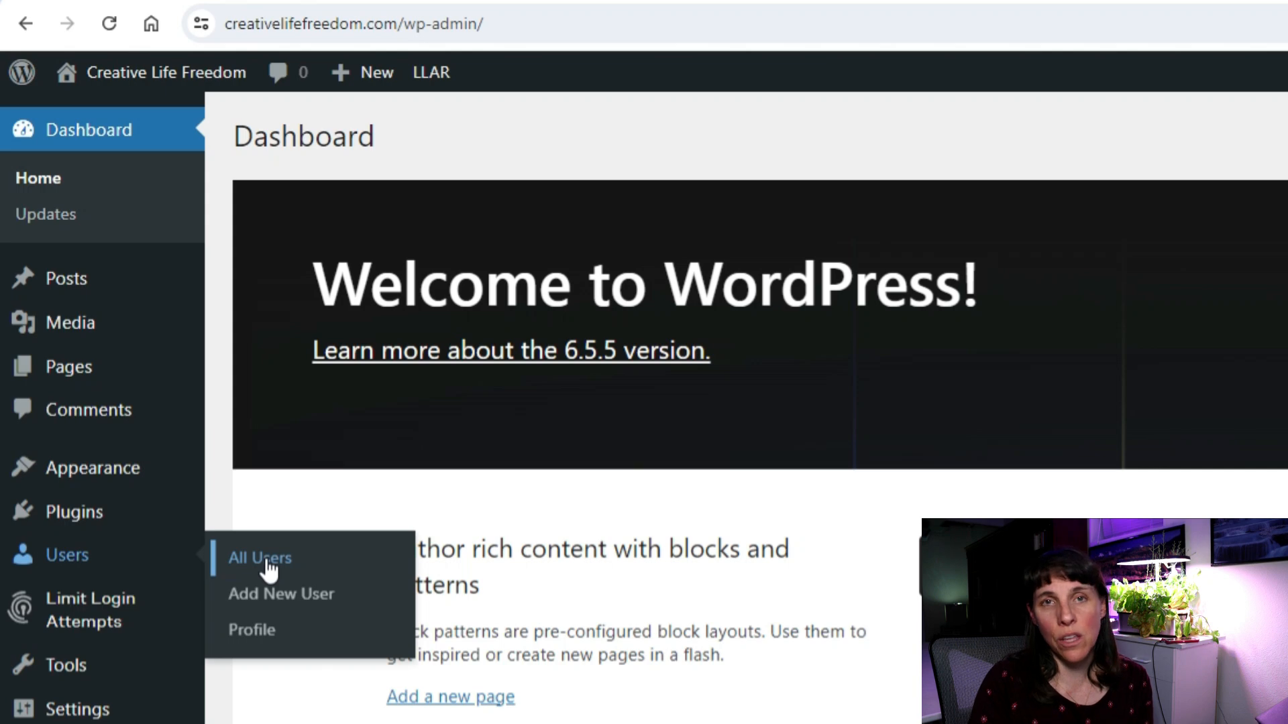
{"action": "mouse_move", "coordinate": [139, 627]}
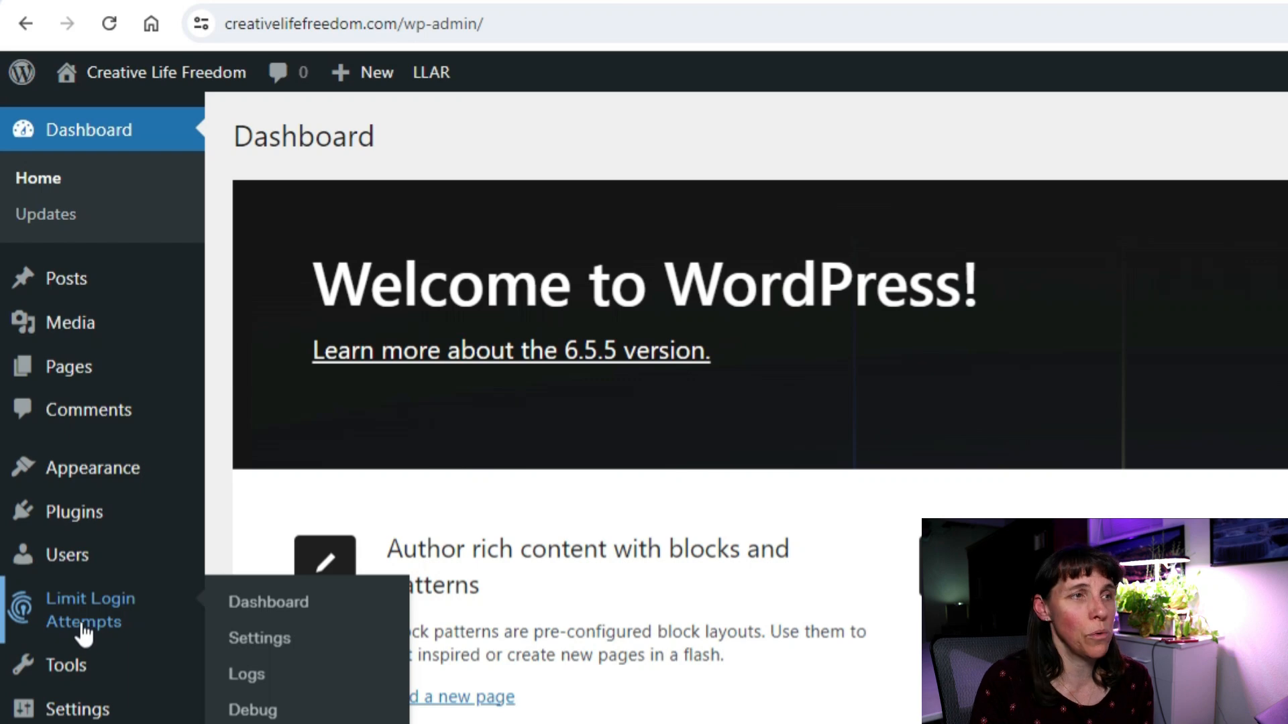
{"action": "mouse_move", "coordinate": [70, 667]}
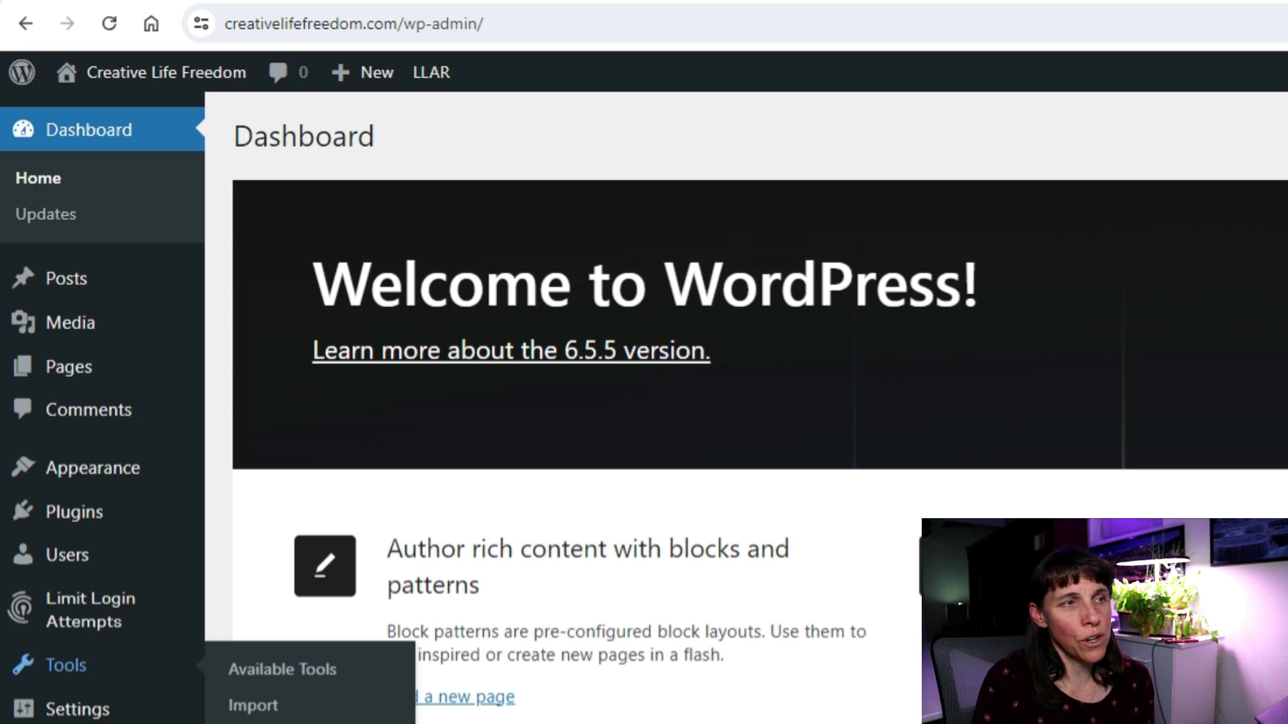
{"action": "mouse_move", "coordinate": [77, 709]}
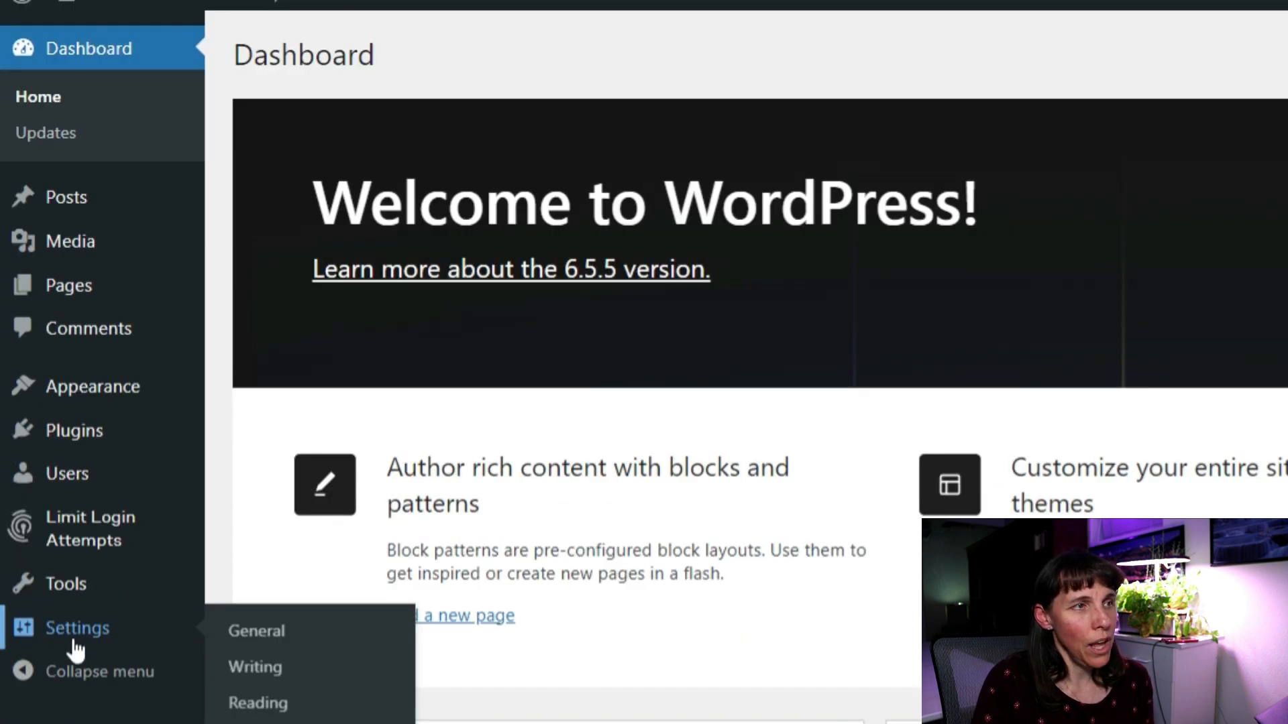
Check the Writing settings' default post format stays Standard, then go to General Settings.
{"action": "left_click", "coordinate": [269, 679]}
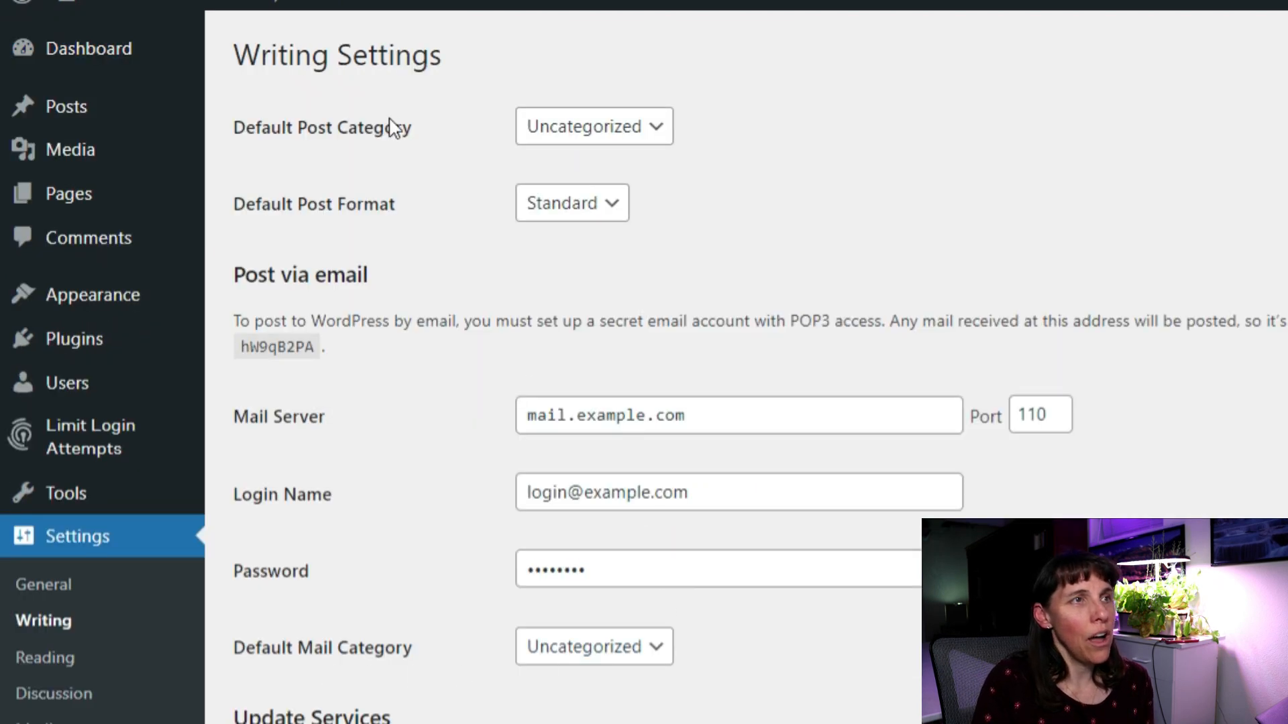
{"action": "left_click", "coordinate": [604, 203]}
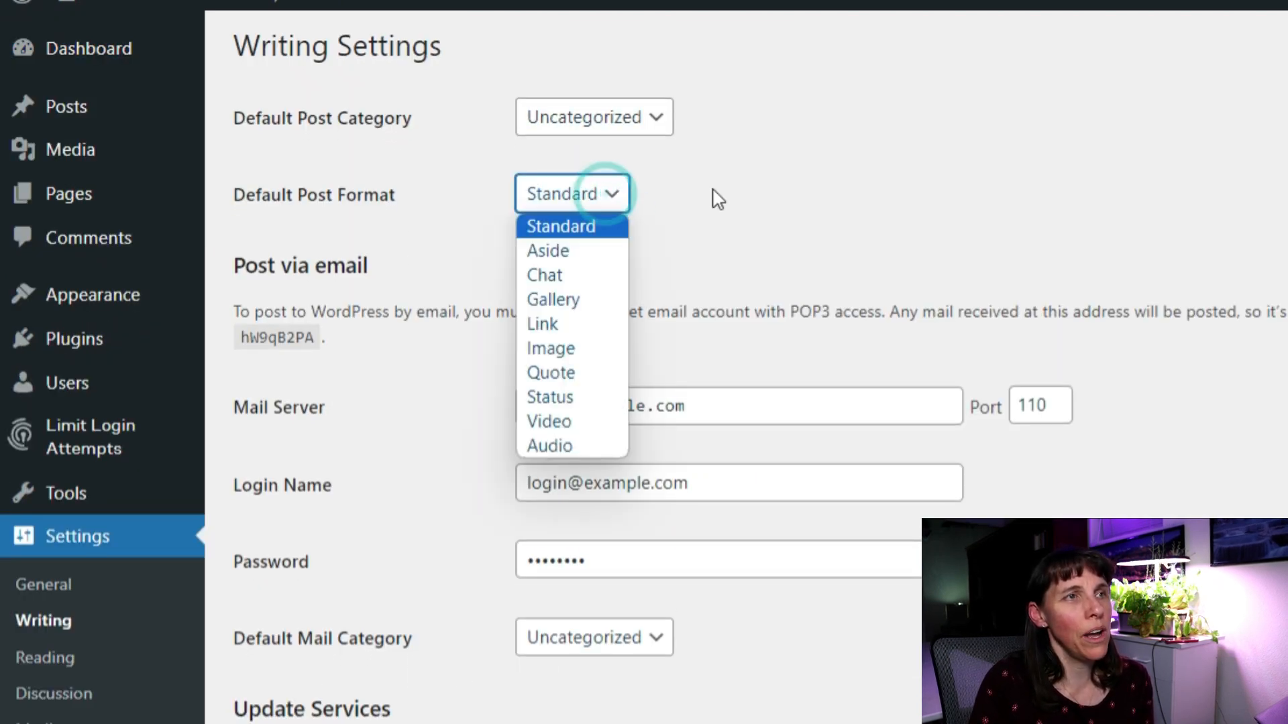
{"action": "left_click", "coordinate": [752, 189]}
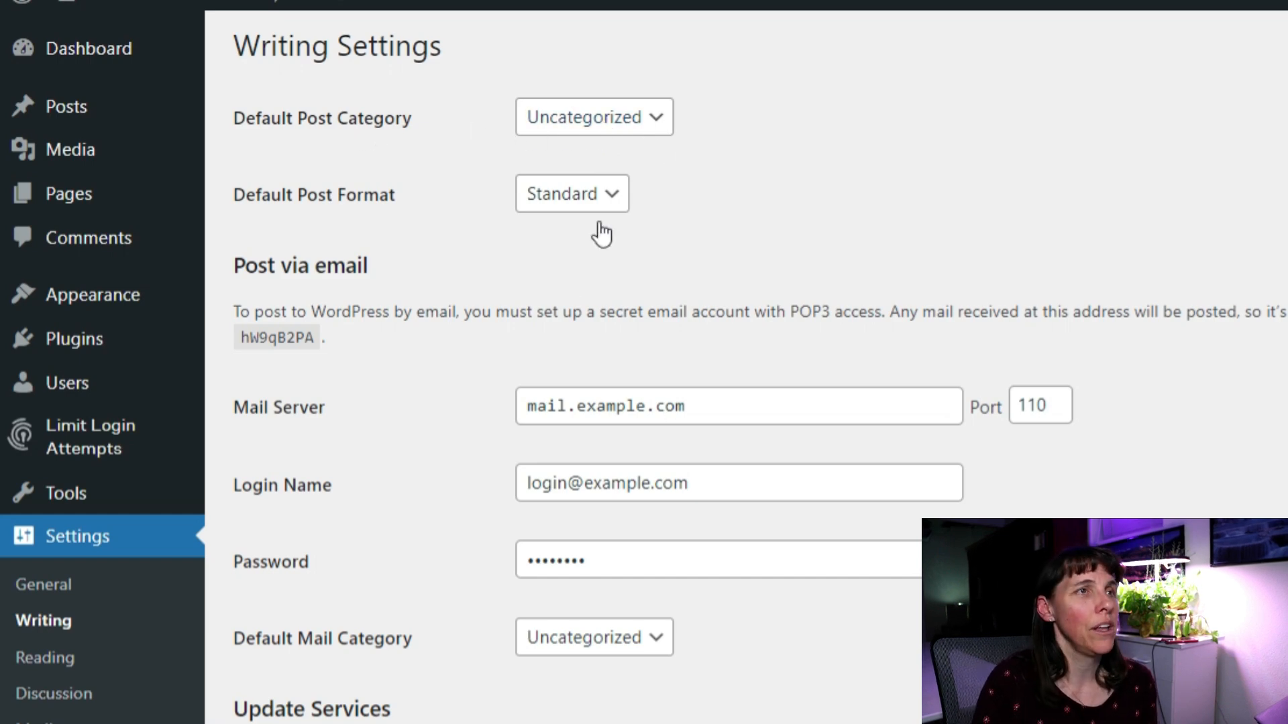
{"action": "scroll", "coordinate": [362, 402], "scroll_direction": "up", "scroll_amount": 1}
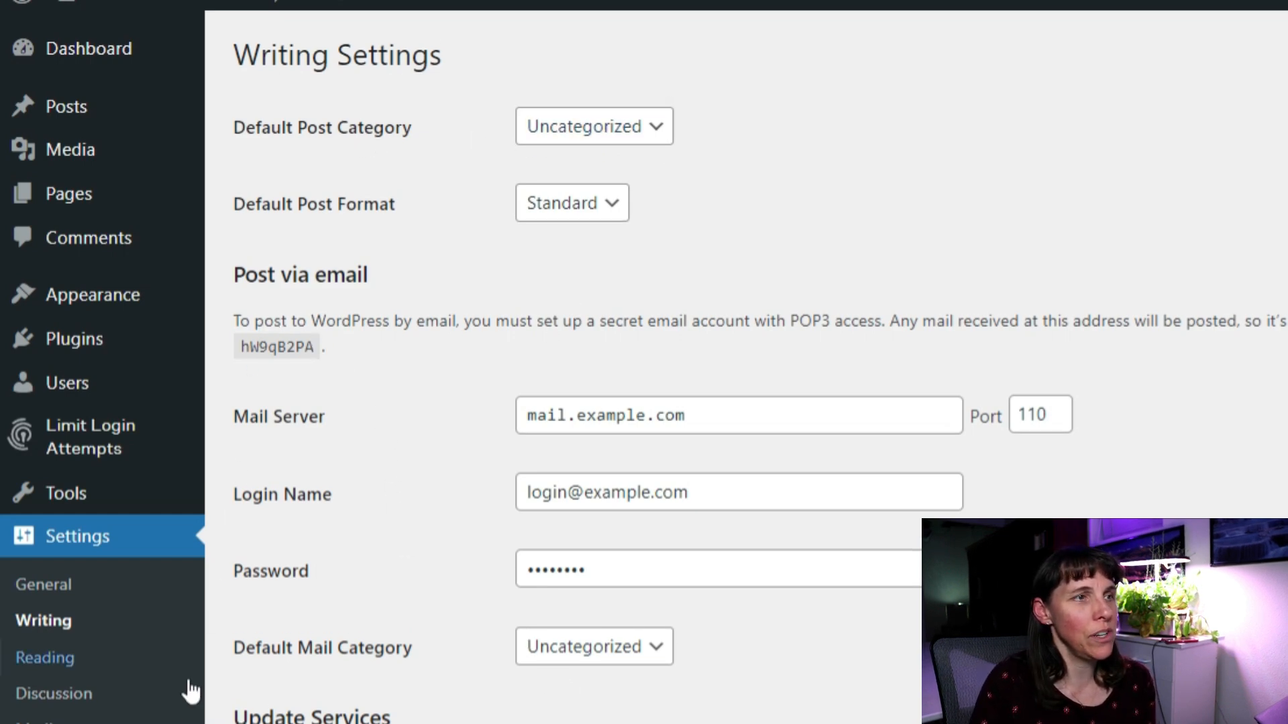
{"action": "left_click", "coordinate": [74, 535]}
{"action": "left_click", "coordinate": [54, 574]}
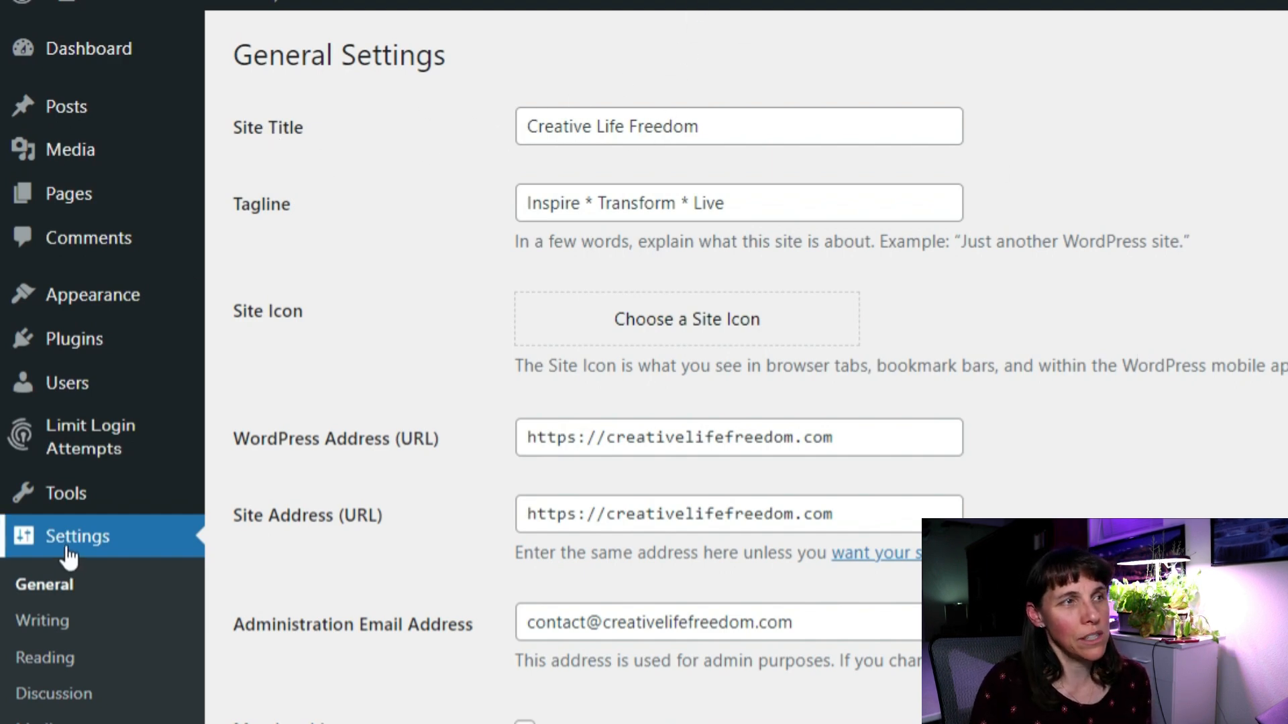
{"action": "left_click_drag", "start_coordinate": [752, 126], "coordinate": [518, 148]}
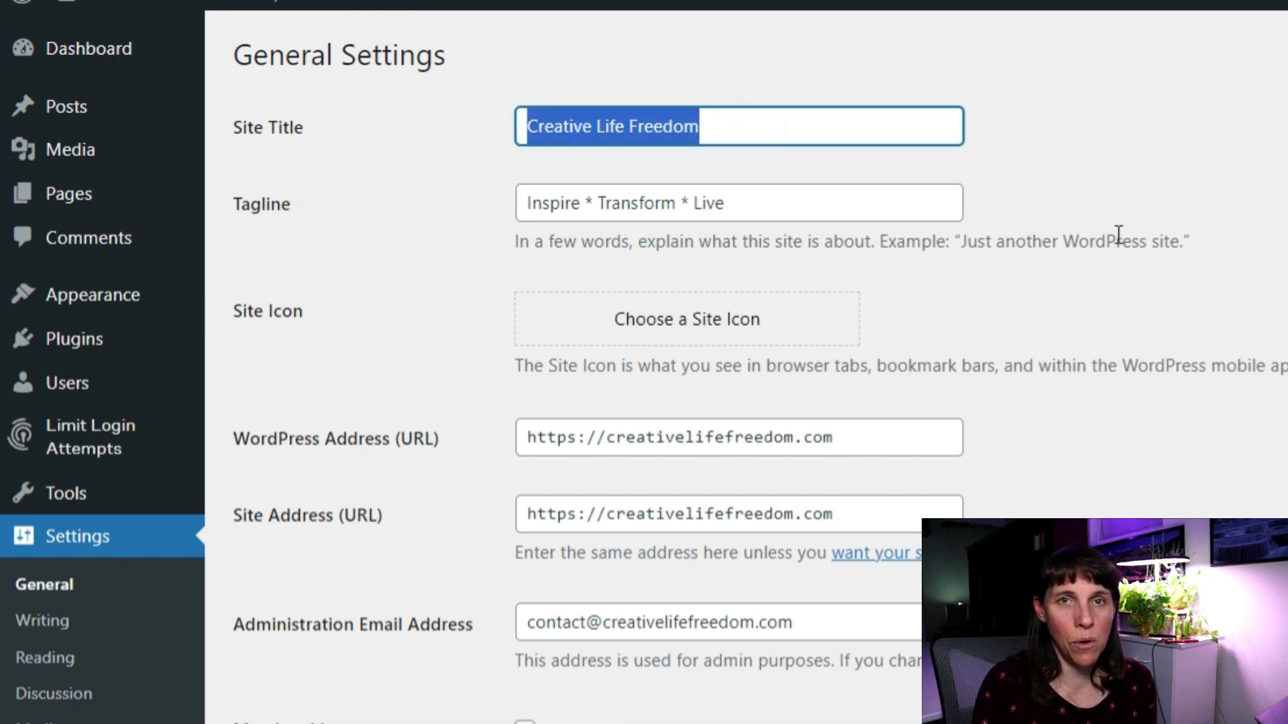
{"action": "left_click", "coordinate": [751, 132]}
{"action": "left_click_drag", "start_coordinate": [746, 127], "coordinate": [496, 127]}
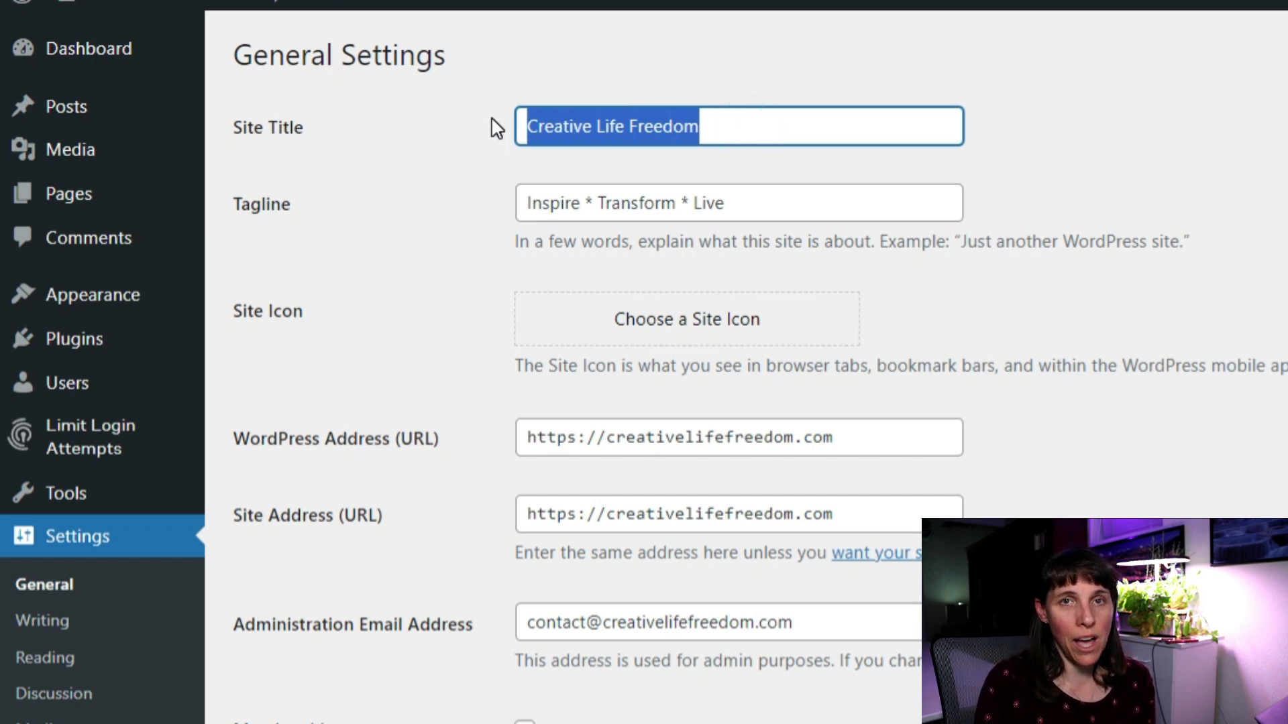
{"action": "mouse_move", "coordinate": [194, 143]}
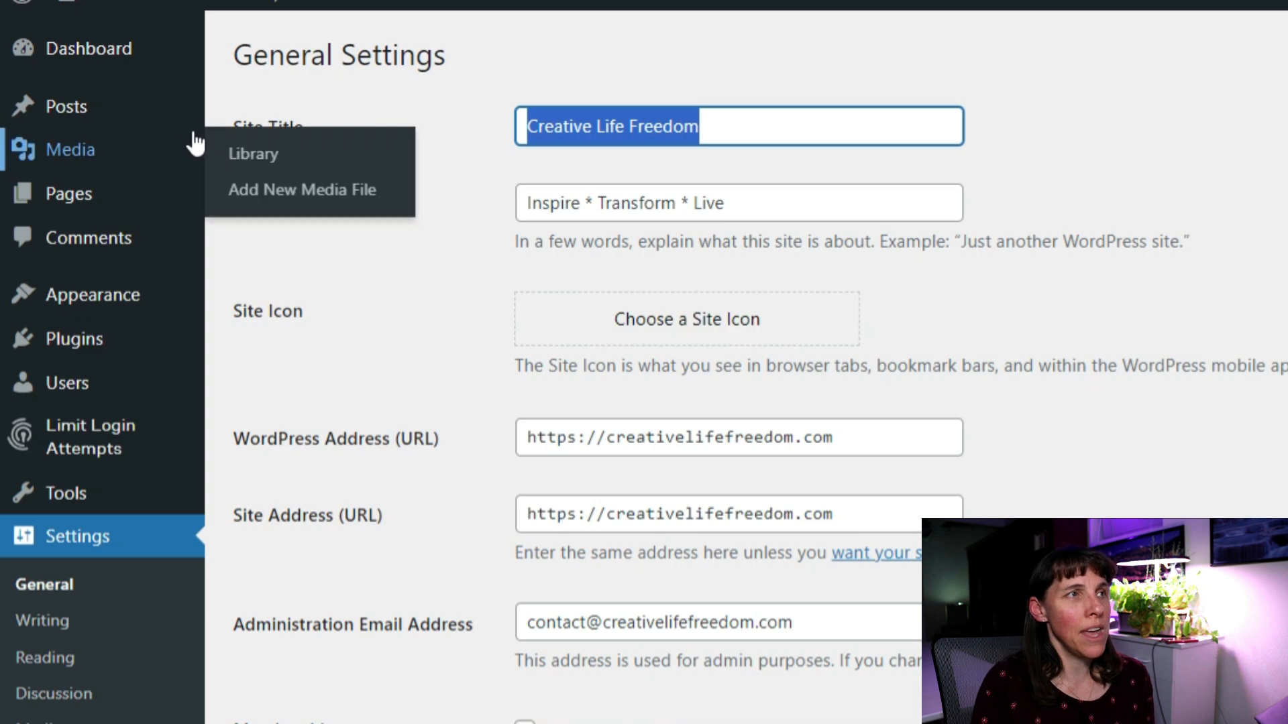
{"action": "mouse_move", "coordinate": [362, 5]}
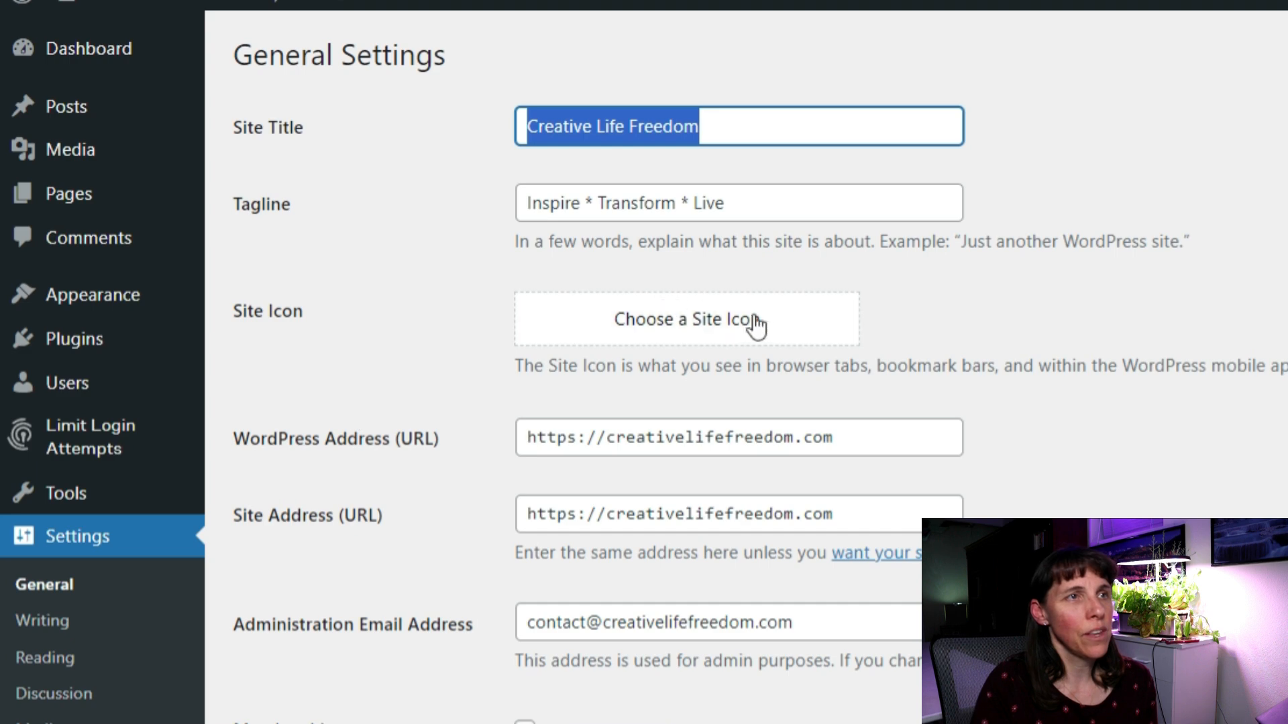
Upload Creative-Life-Freedom-Main-Logo.png and crop it as the site icon.
{"action": "left_click", "coordinate": [694, 328]}
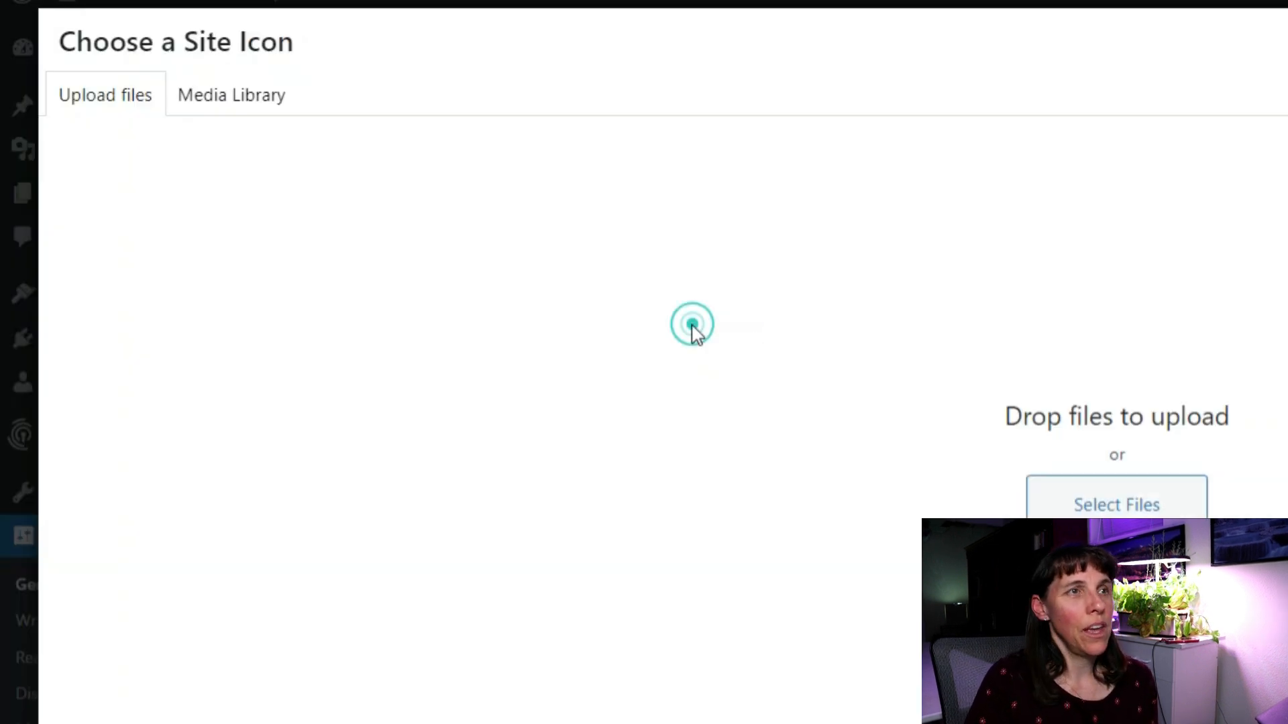
{"action": "left_click", "coordinate": [1118, 509]}
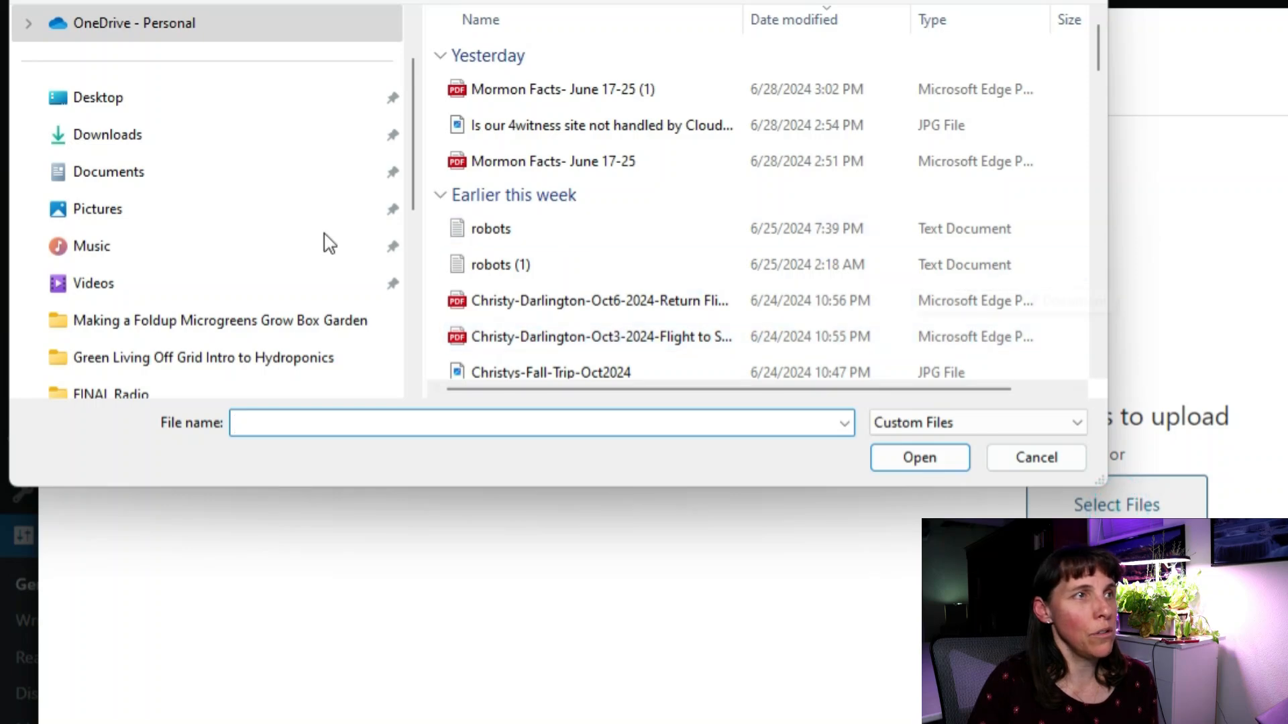
{"action": "scroll", "coordinate": [313, 214], "scroll_direction": "down", "scroll_amount": 1}
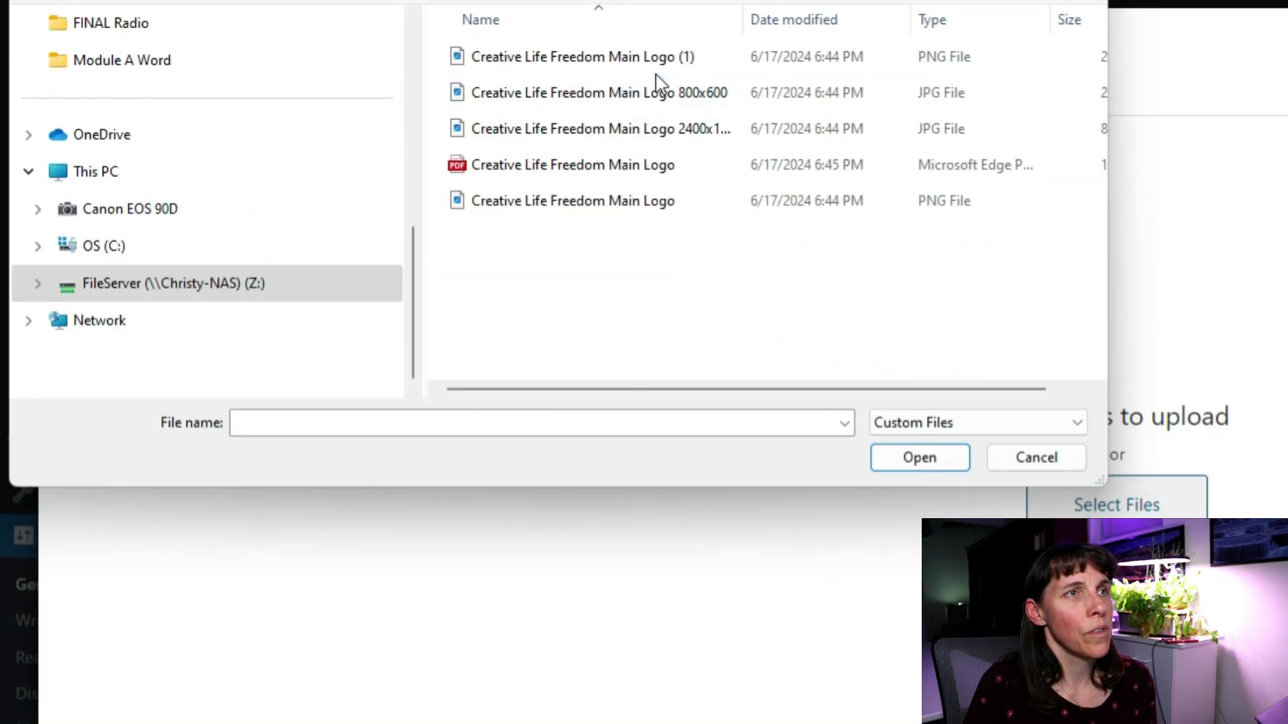
{"action": "left_click", "coordinate": [631, 202]}
{"action": "left_click", "coordinate": [916, 469]}
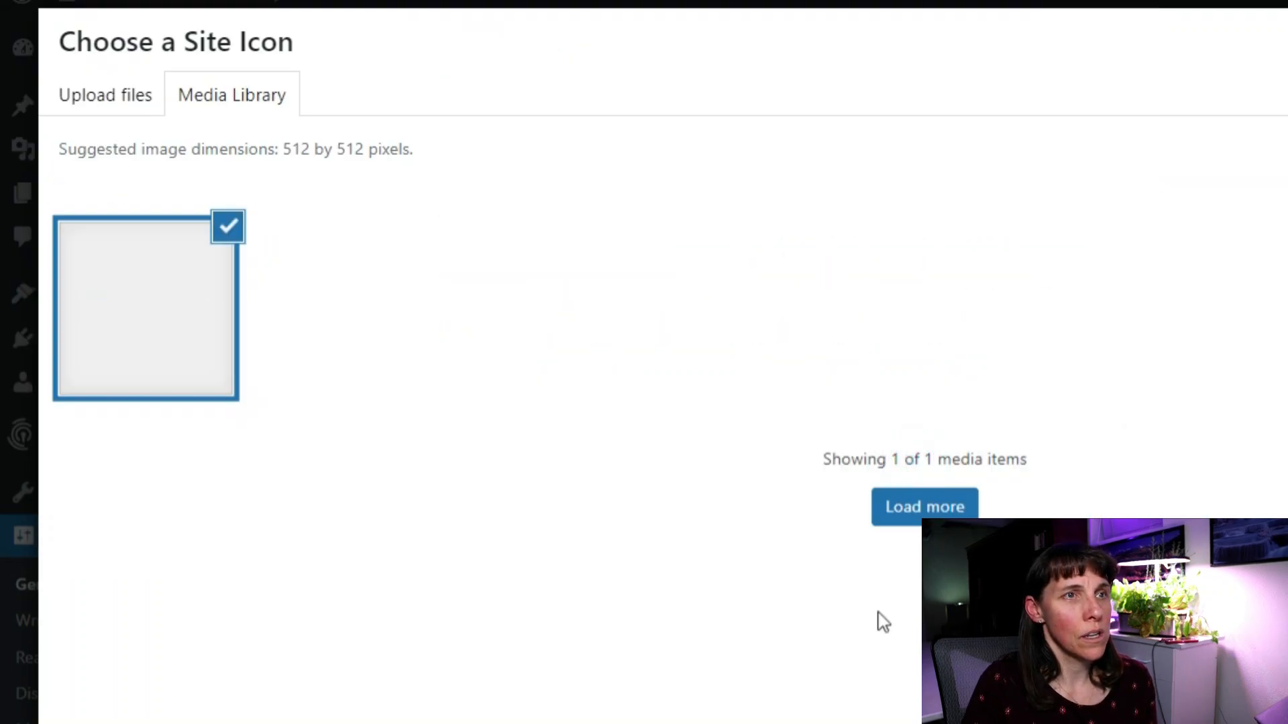
{"action": "left_click", "coordinate": [1210, 693]}
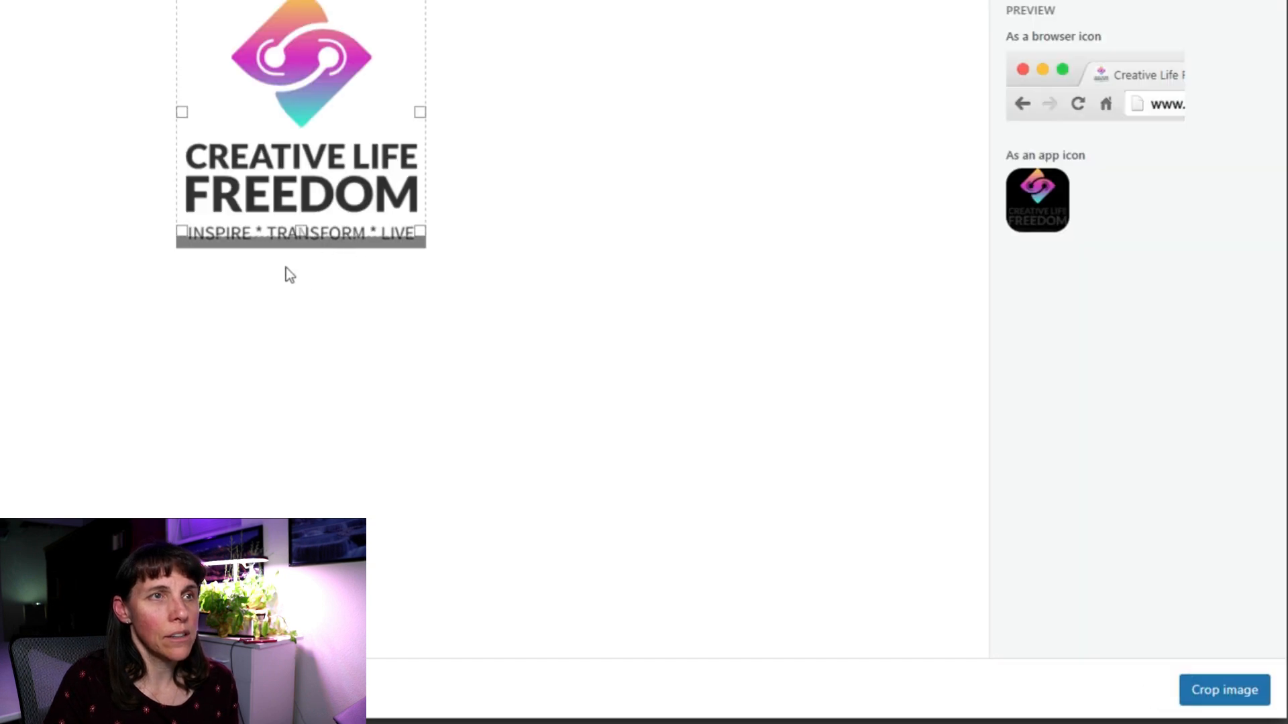
{"action": "left_click", "coordinate": [1214, 698]}
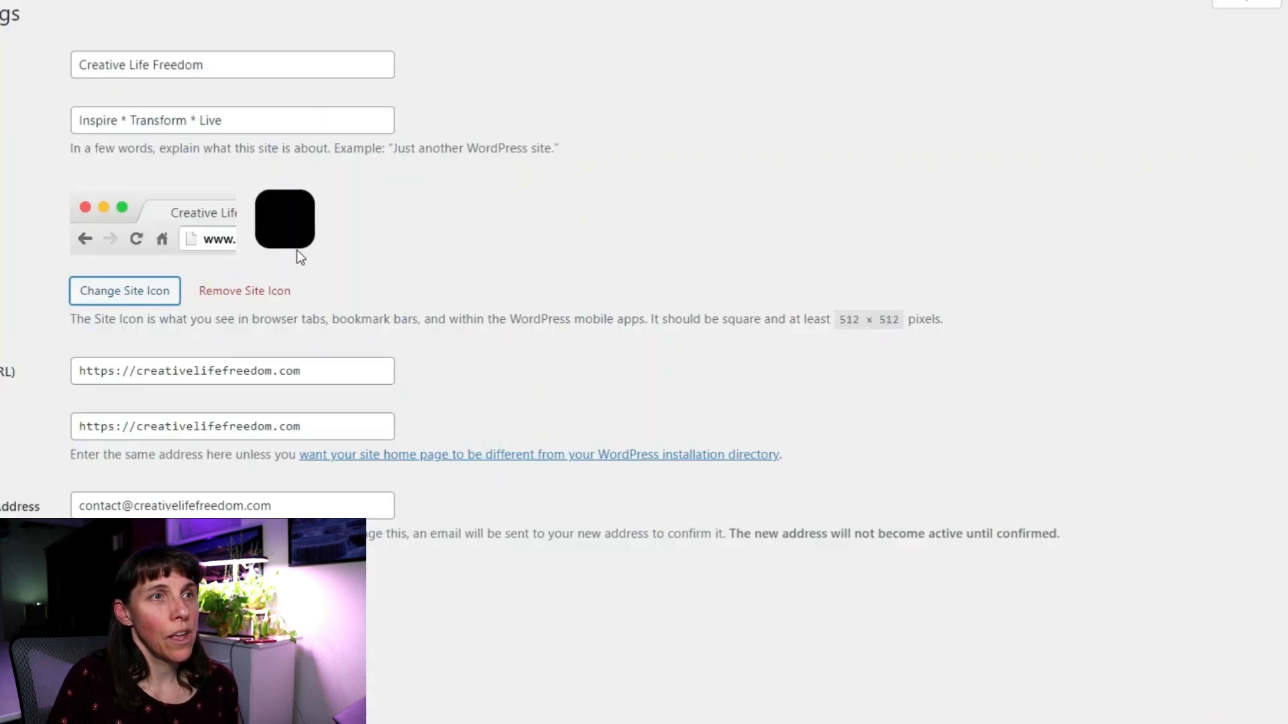
{"action": "scroll", "coordinate": [343, 236], "scroll_direction": "down", "scroll_amount": 1}
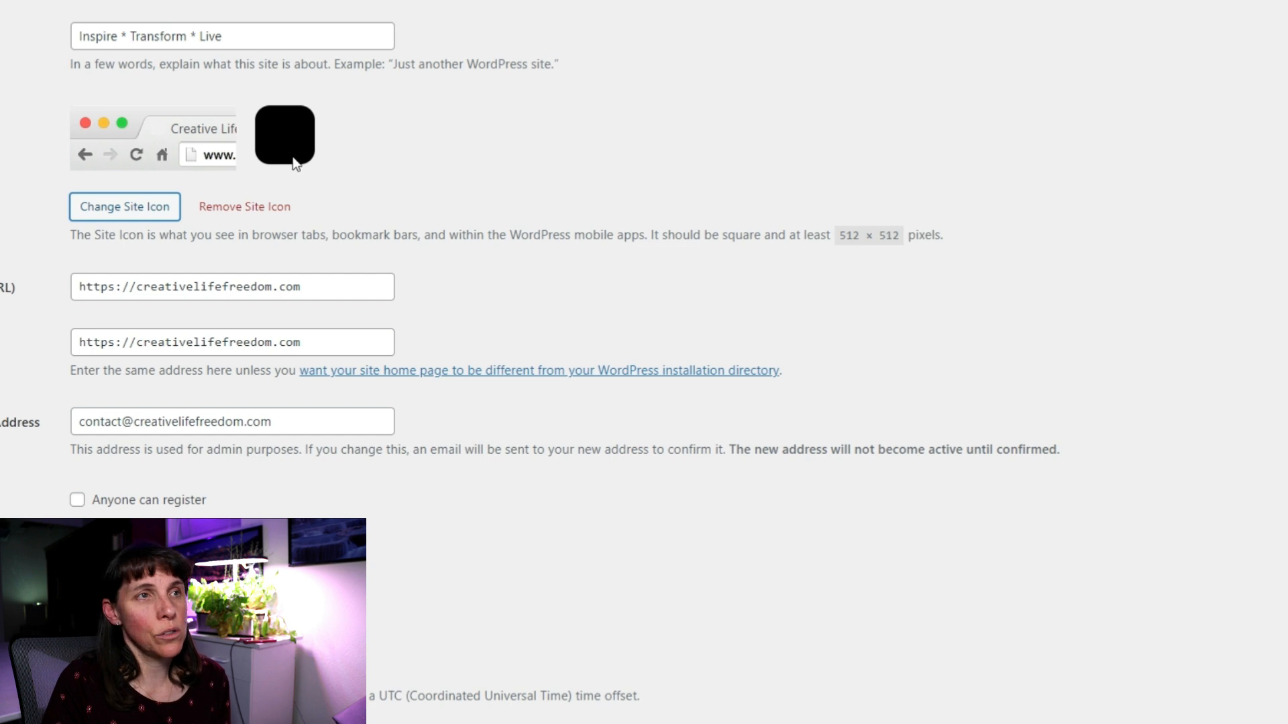
{"action": "left_click", "coordinate": [295, 164]}
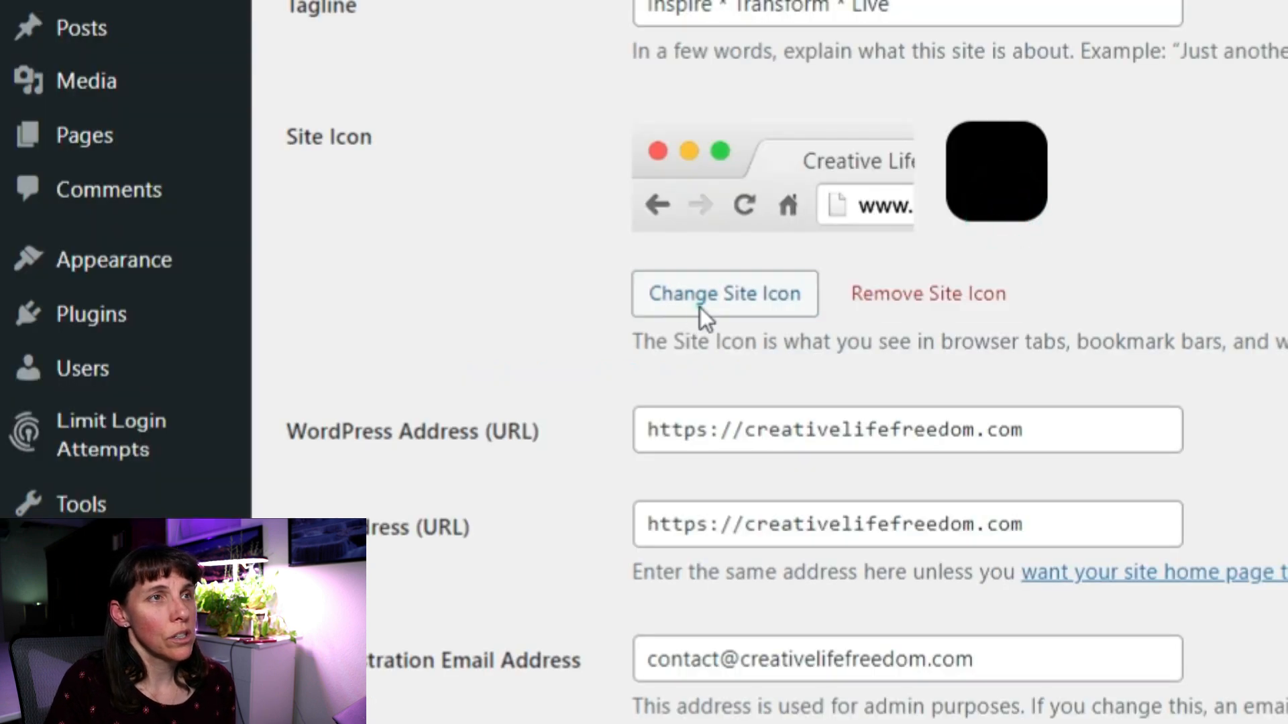
Permanently delete the cropped-Creative-Life-Freedom-Without-Slogan.png image from the Site Icon media library.
{"action": "left_click", "coordinate": [699, 306]}
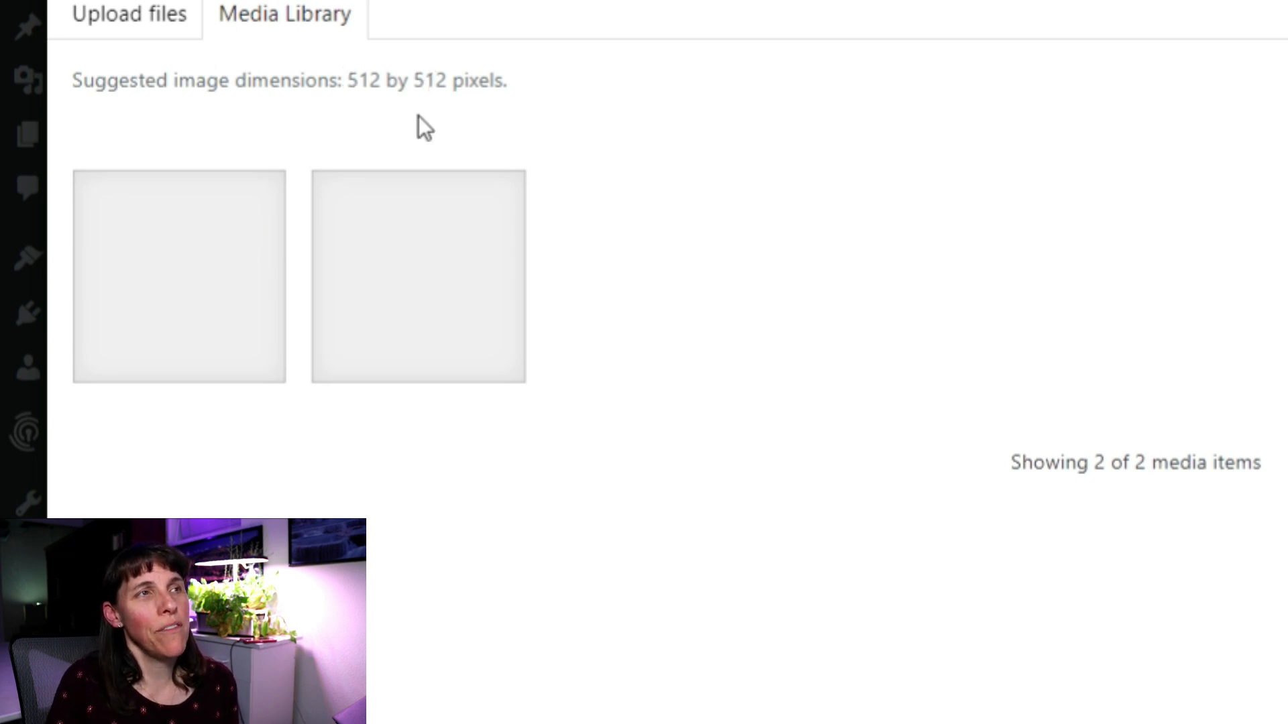
{"action": "left_click", "coordinate": [170, 280]}
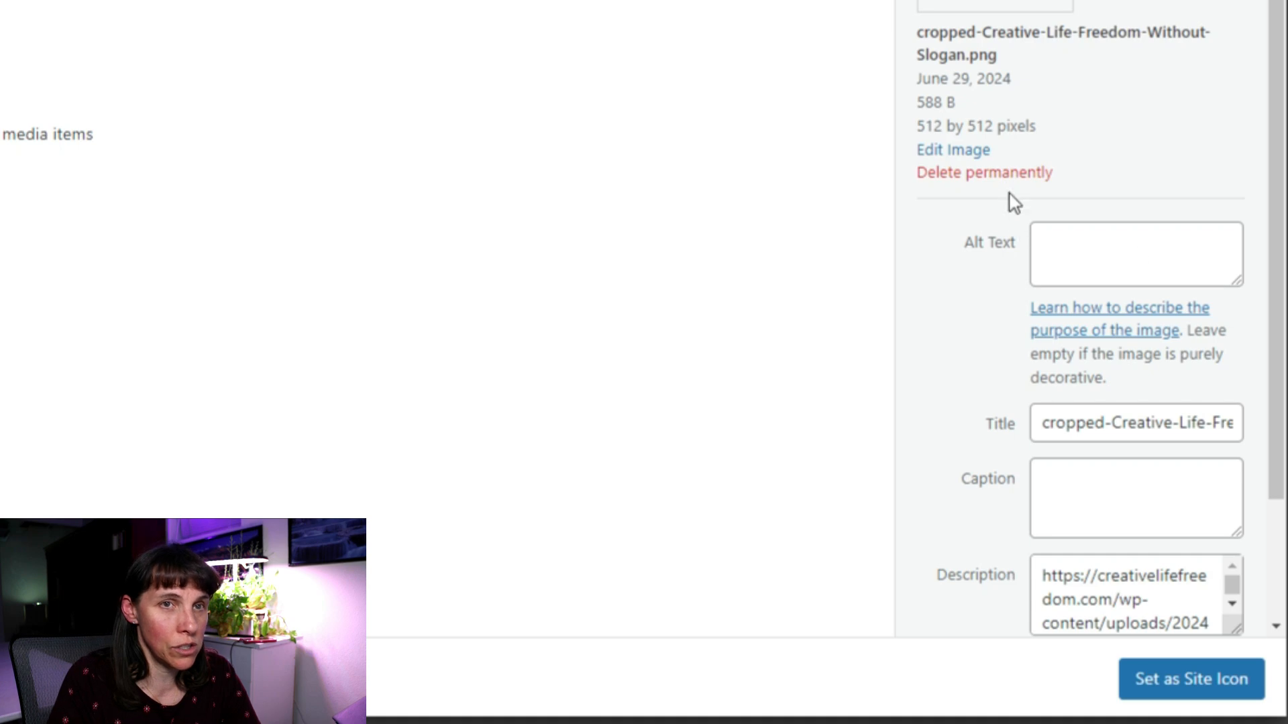
{"action": "left_click", "coordinate": [1006, 176]}
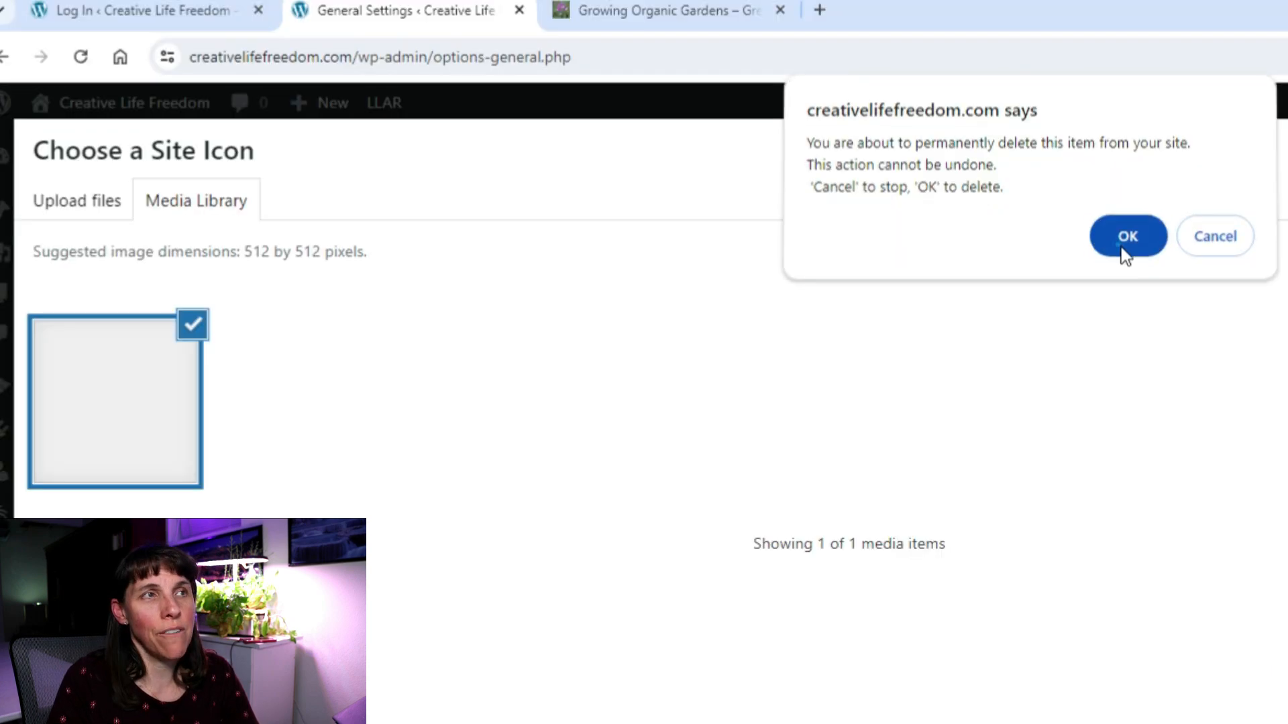
{"action": "left_click", "coordinate": [1123, 245]}
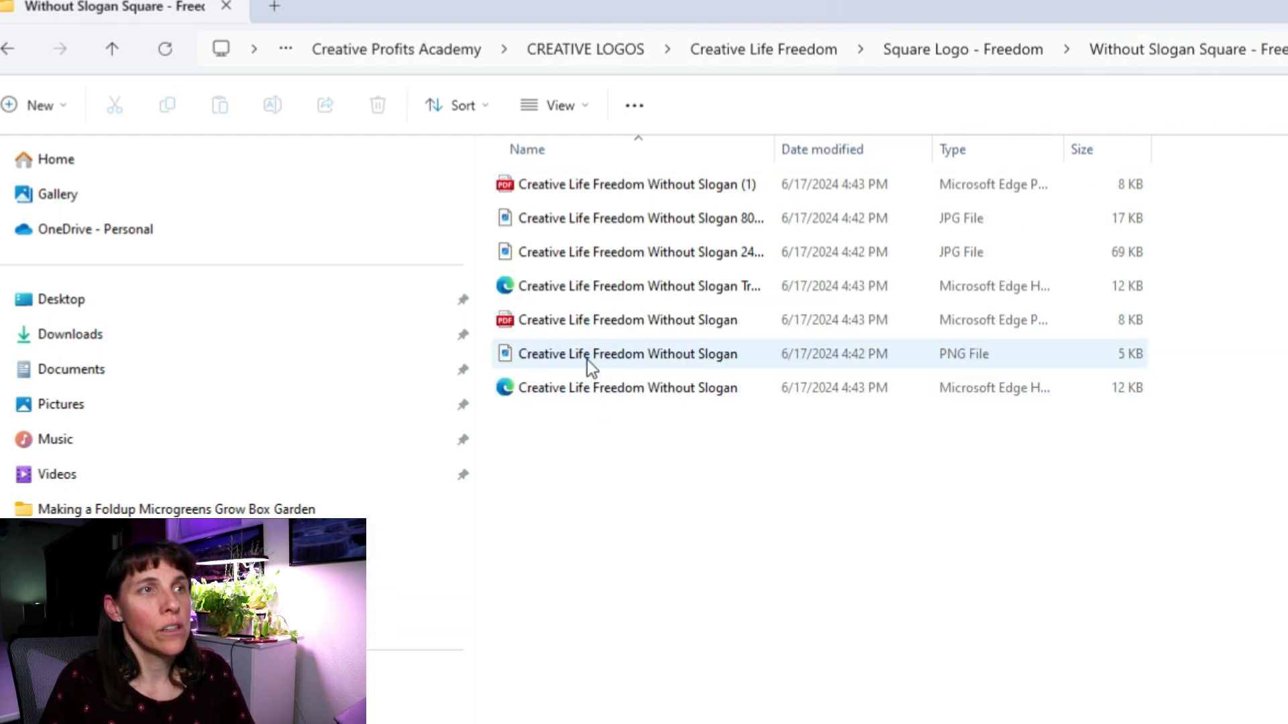
Select and preview the smaller Without Slogan JPG logo in File Explorer.
{"action": "right_click", "coordinate": [586, 359]}
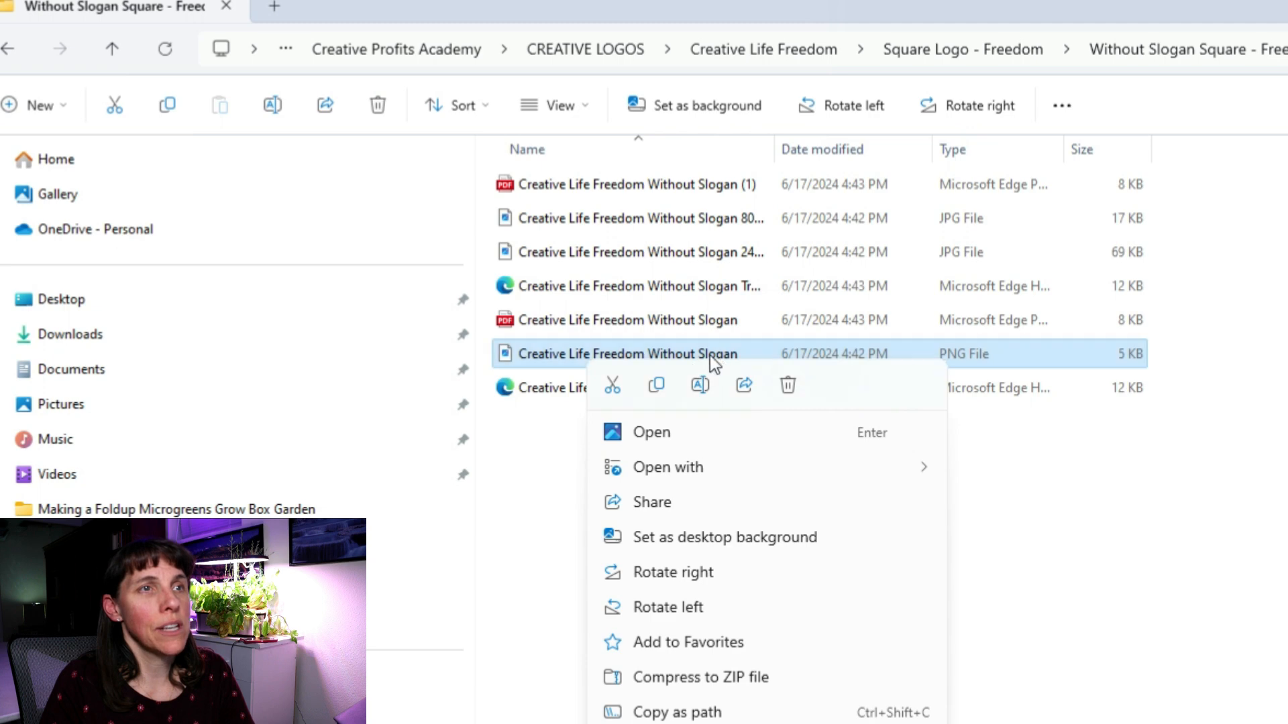
{"action": "left_click", "coordinate": [1078, 601]}
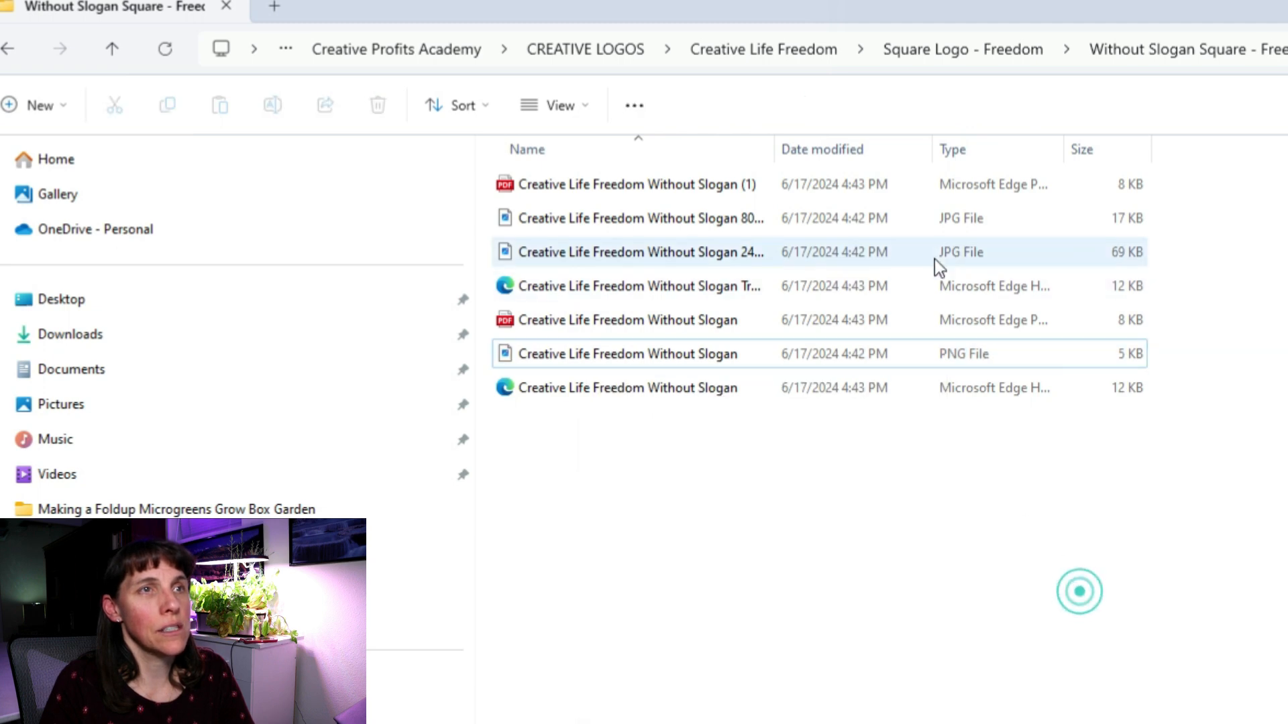
{"action": "left_click", "coordinate": [549, 218]}
{"action": "right_click", "coordinate": [557, 220]}
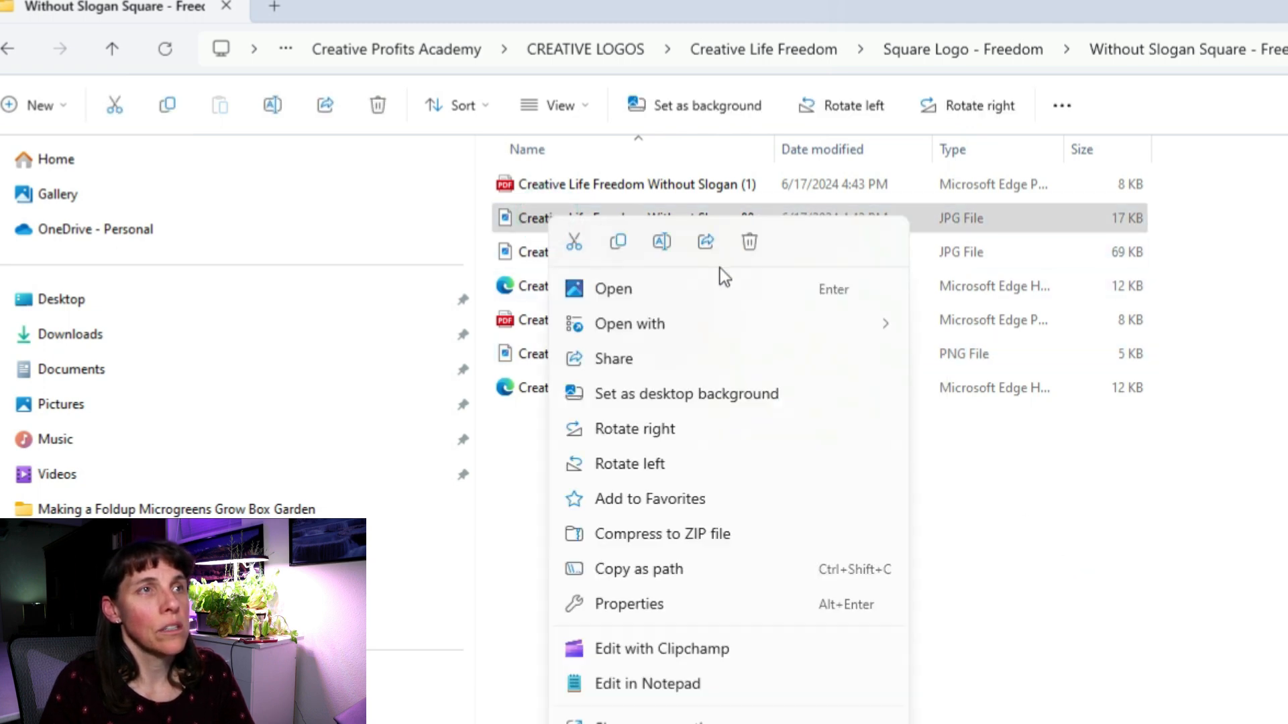
{"action": "left_click", "coordinate": [523, 212]}
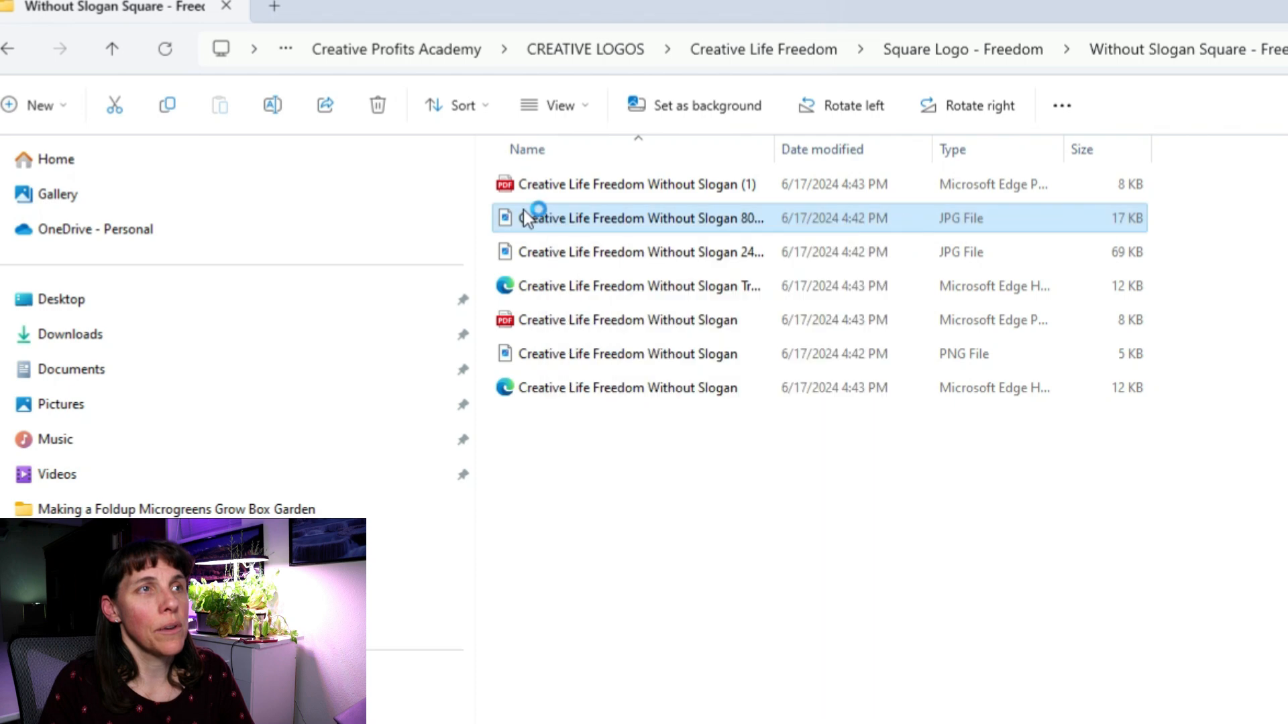
{"action": "double_click", "coordinate": [525, 219]}
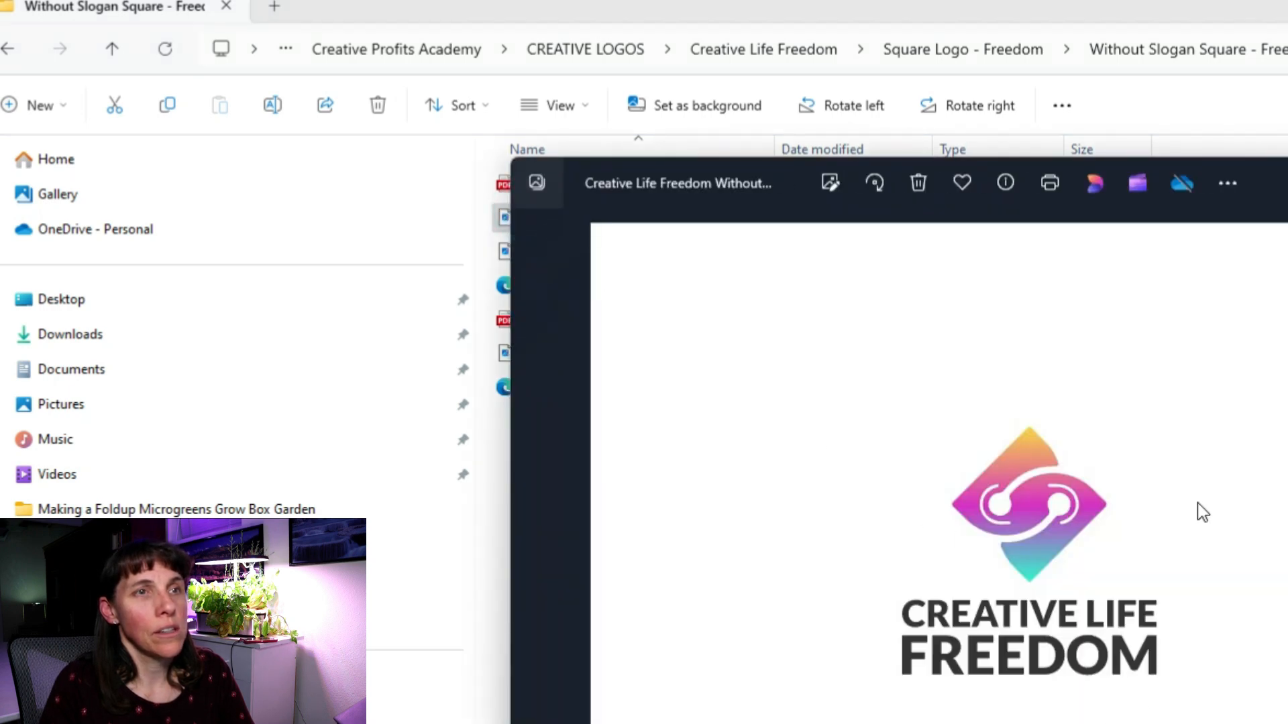
{"action": "key", "text": "alt+F4"}
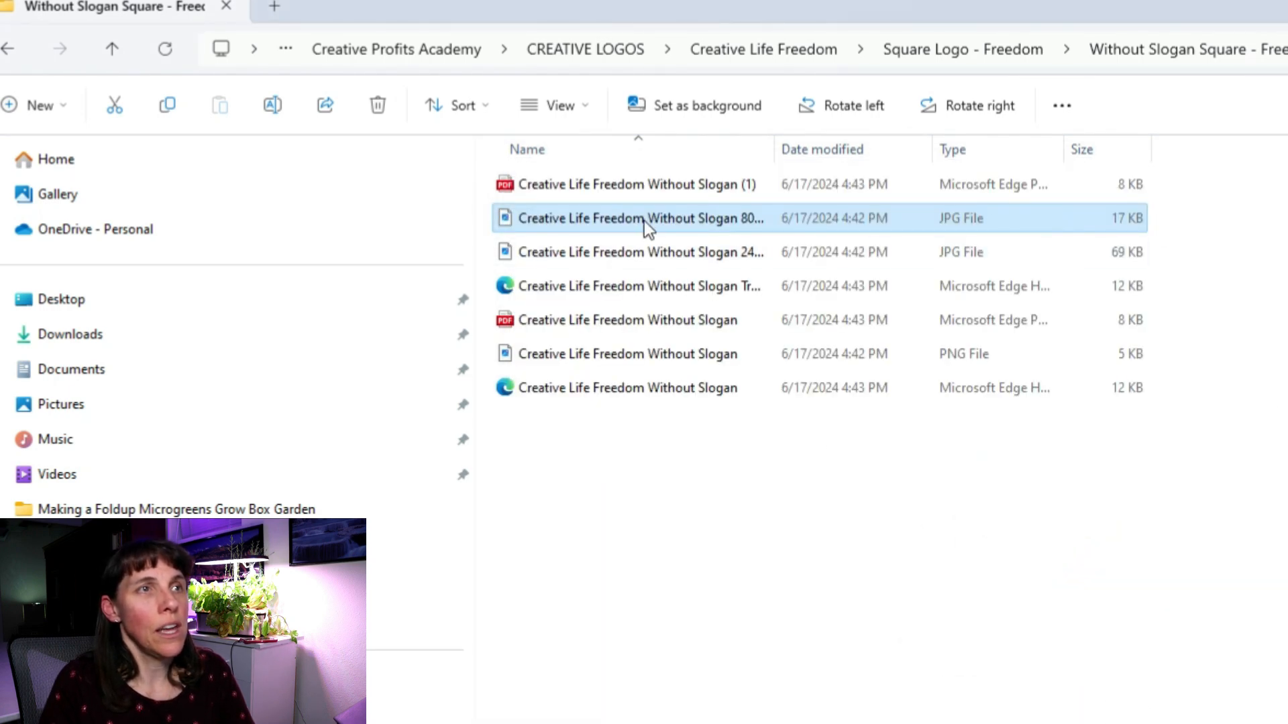
Open the Without Slogan 800x800 JPG logo with IrfanView 64-bit.
{"action": "right_click", "coordinate": [645, 219]}
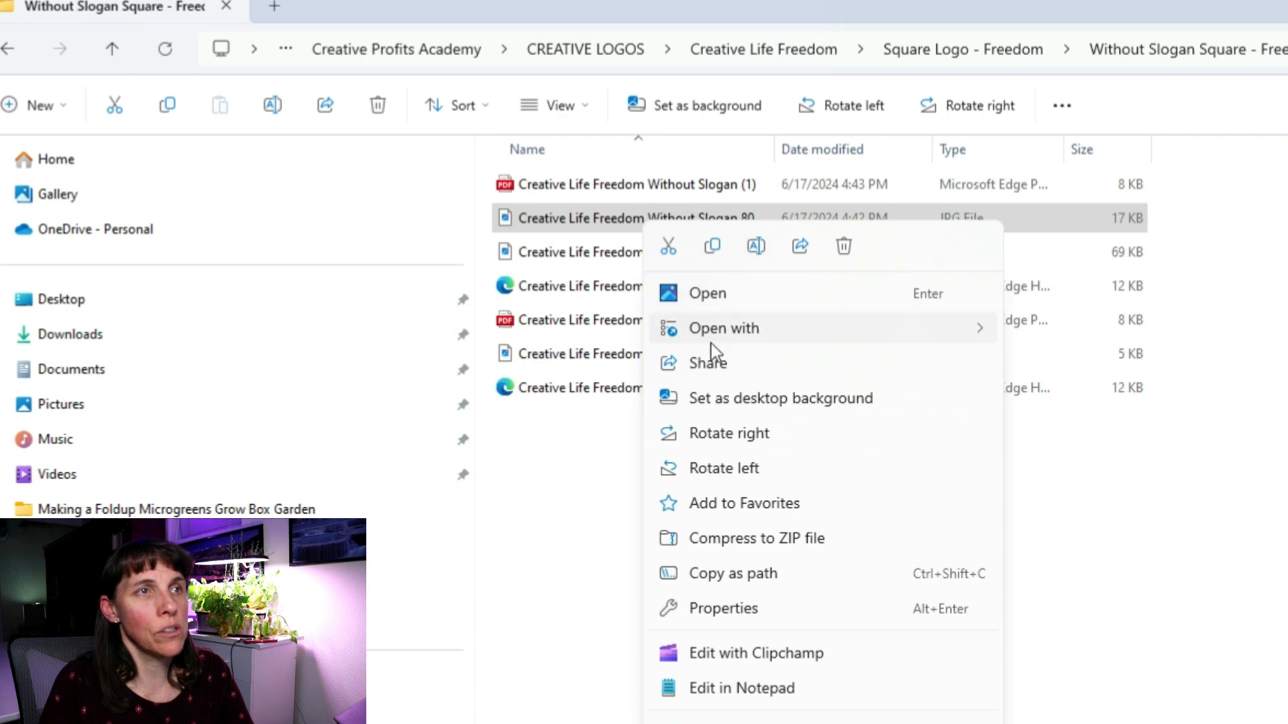
{"action": "mouse_move", "coordinate": [712, 343]}
{"action": "left_click", "coordinate": [1080, 334]}
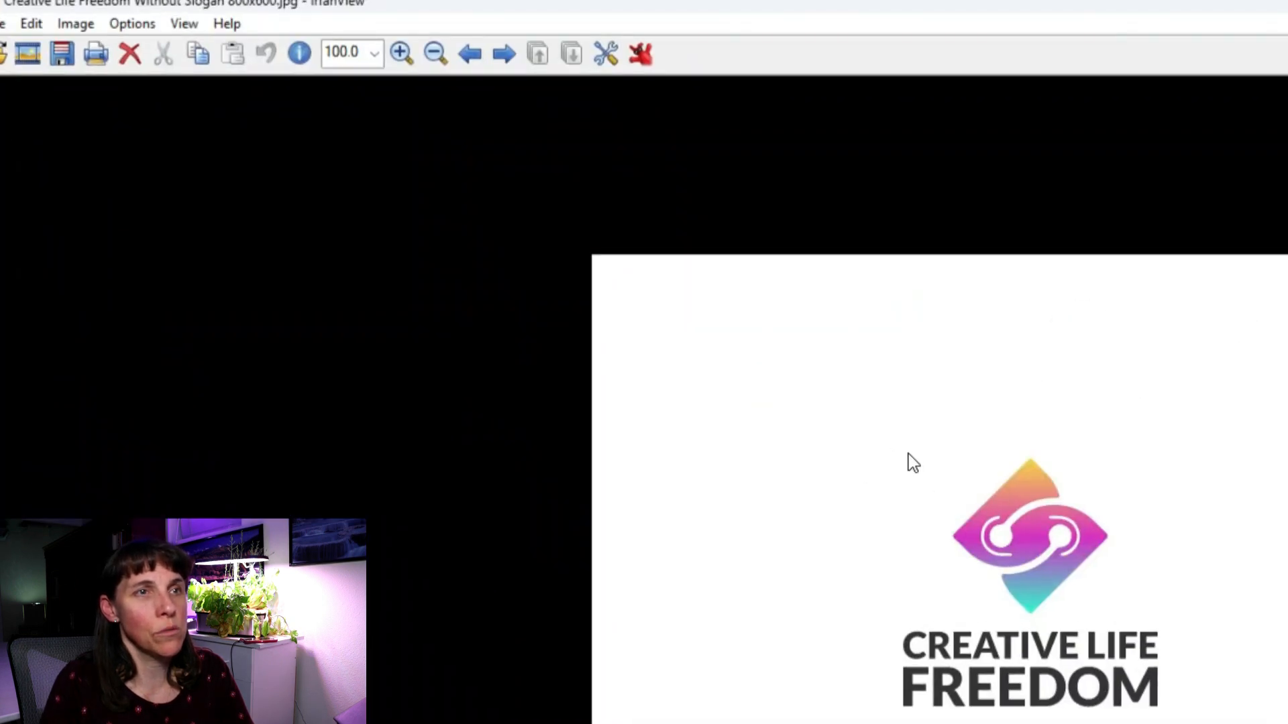
Crop the image tightly around the logo and wordmark to 271 x 262 pixels, leaving the size unchanged.
{"action": "left_click_drag", "start_coordinate": [883, 425], "coordinate": [1175, 723]}
{"action": "left_click_drag", "start_coordinate": [1073, 425], "coordinate": [1057, 450]}
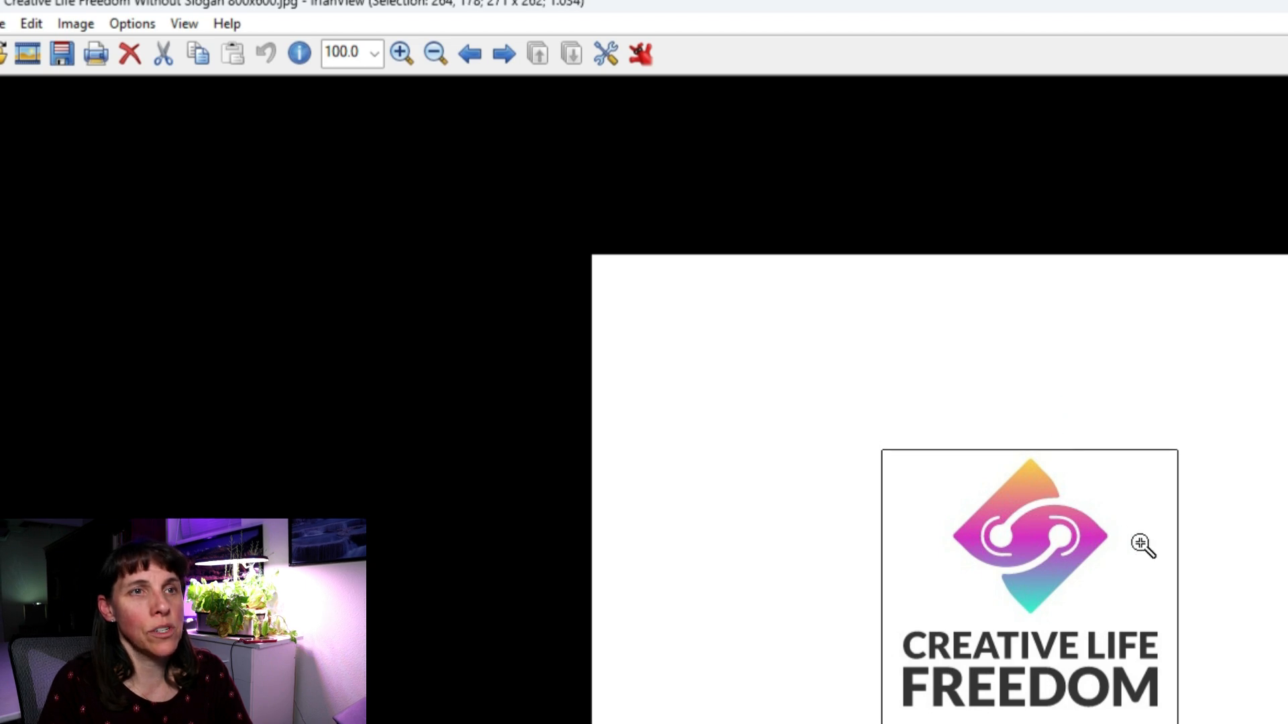
{"action": "left_click", "coordinate": [32, 24]}
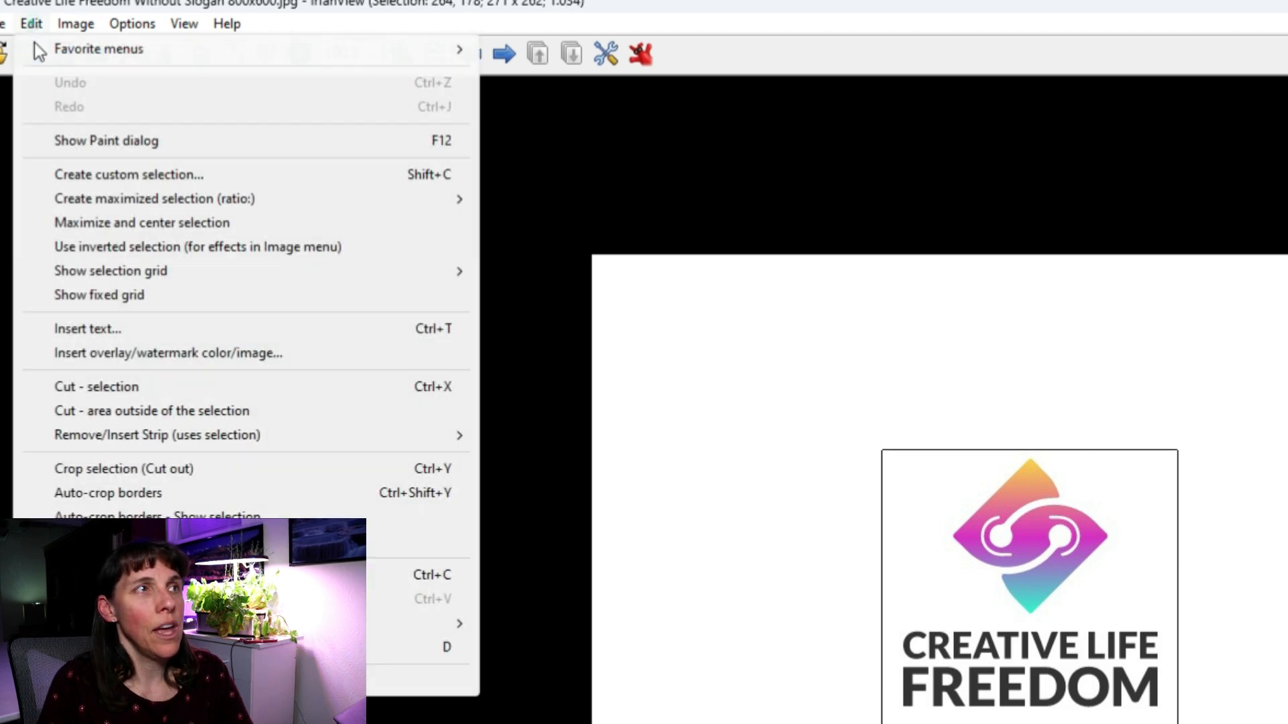
{"action": "left_click", "coordinate": [71, 470]}
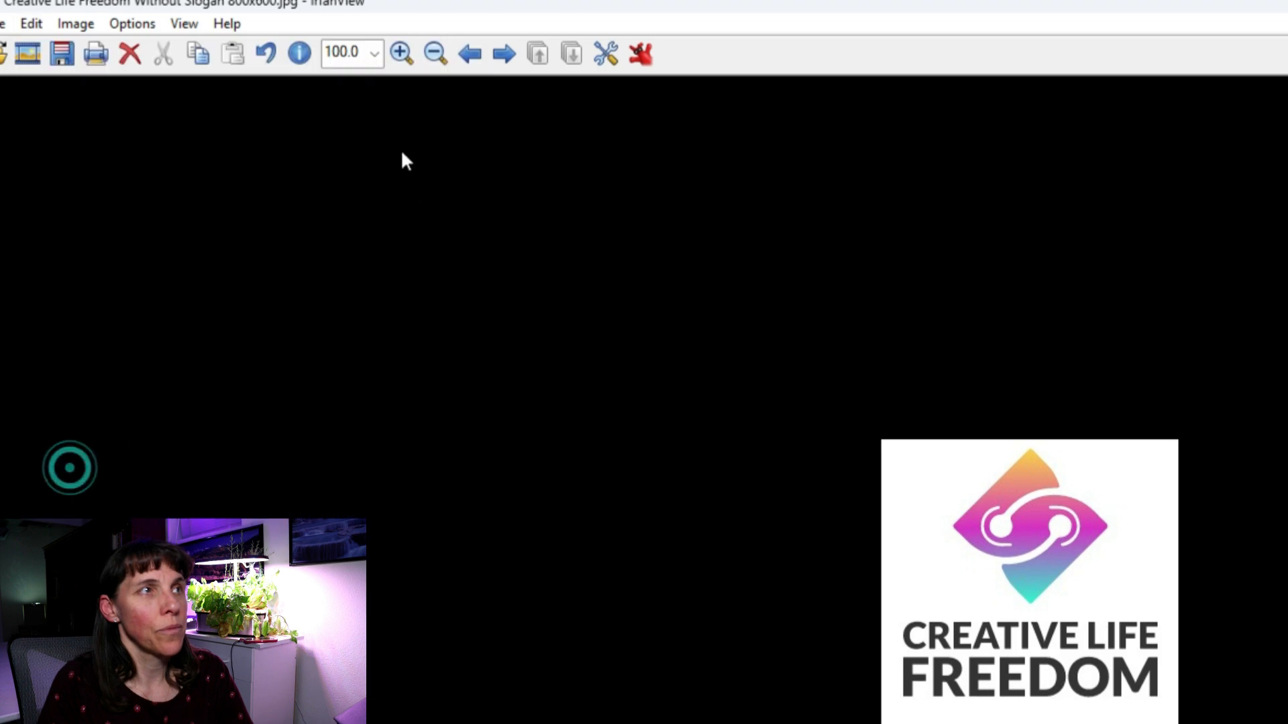
{"action": "left_click", "coordinate": [83, 26]}
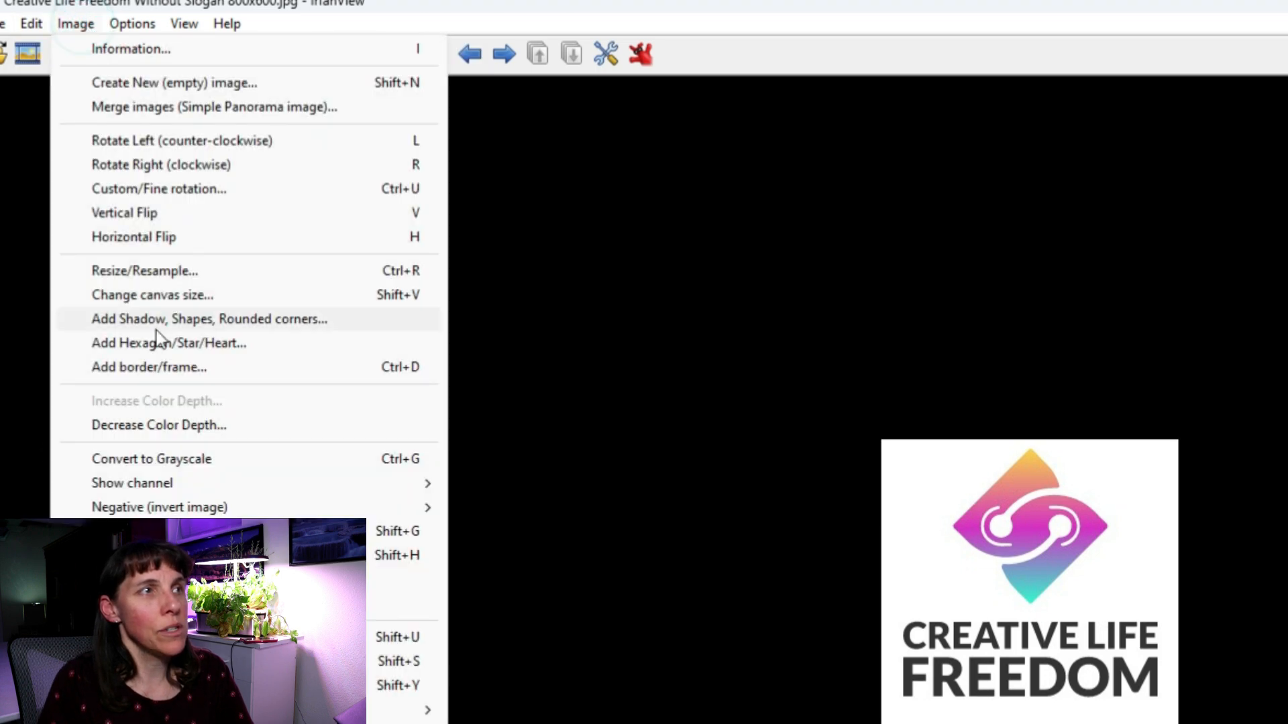
{"action": "left_click", "coordinate": [136, 269]}
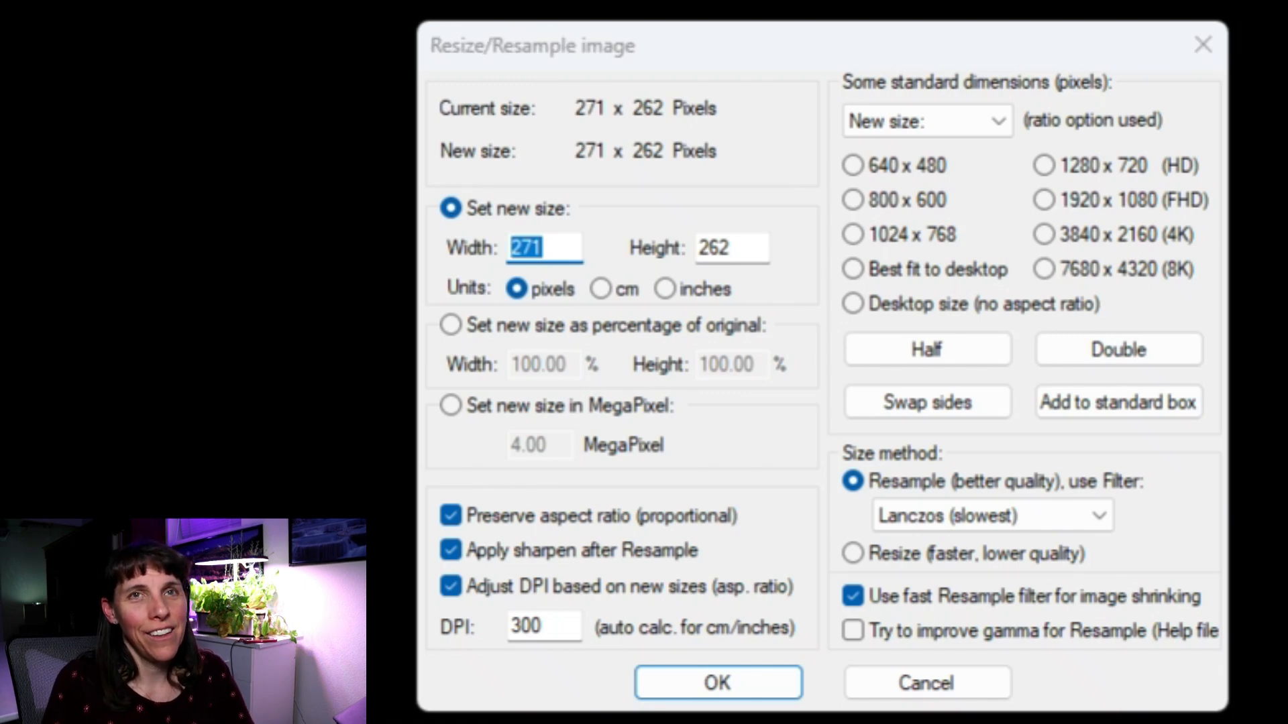
{"action": "left_click", "coordinate": [872, 685]}
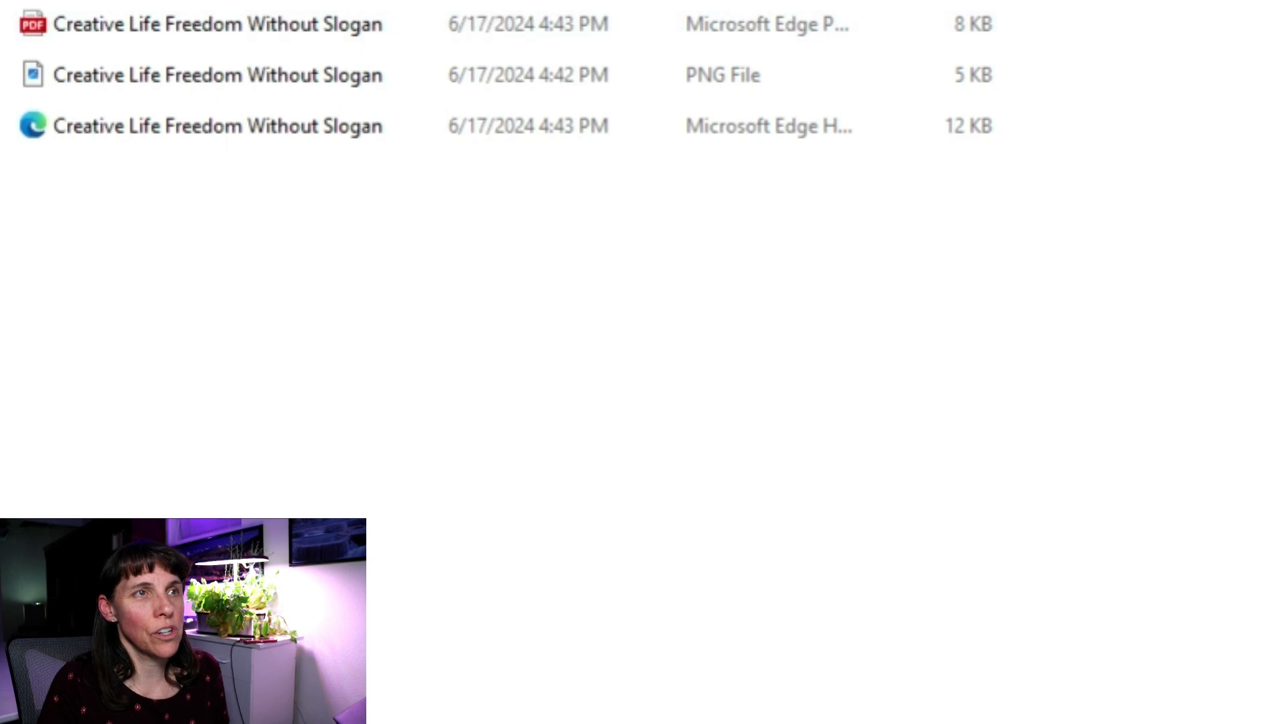
Open the 2400x1800 Without Slogan JPG logo in IrfanView.
{"action": "left_click_drag", "start_coordinate": [435, 0], "coordinate": [698, 0]}
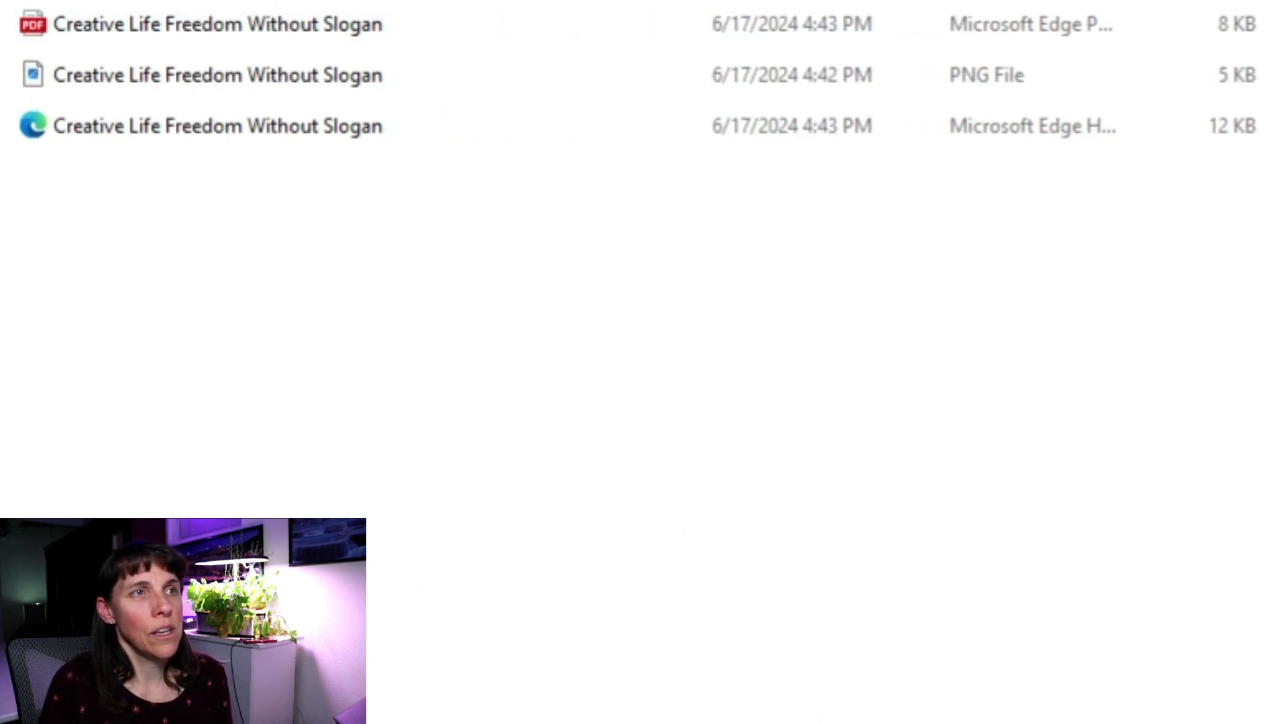
{"action": "right_click", "coordinate": [440, 7]}
{"action": "left_click", "coordinate": [386, 98]}
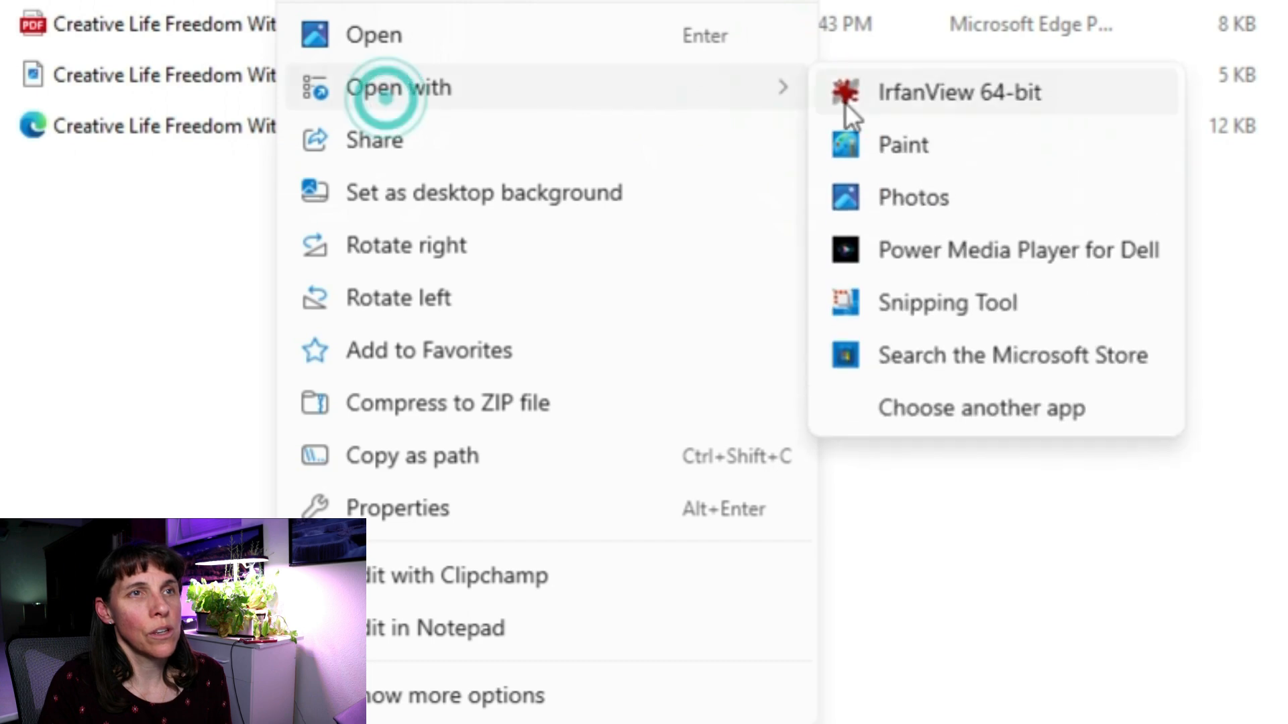
{"action": "left_click", "coordinate": [914, 100]}
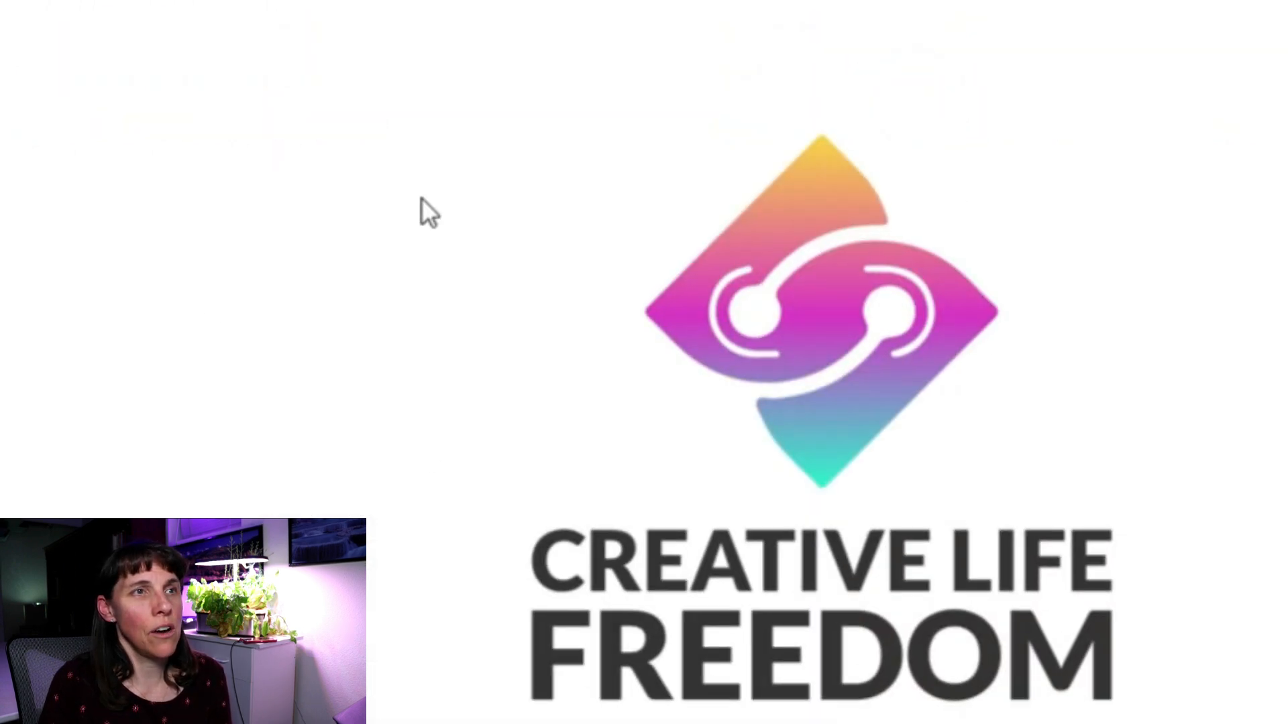
Select a tight rectangle around the logo and crop the image to it.
{"action": "left_click_drag", "start_coordinate": [406, 94], "coordinate": [1162, 723]}
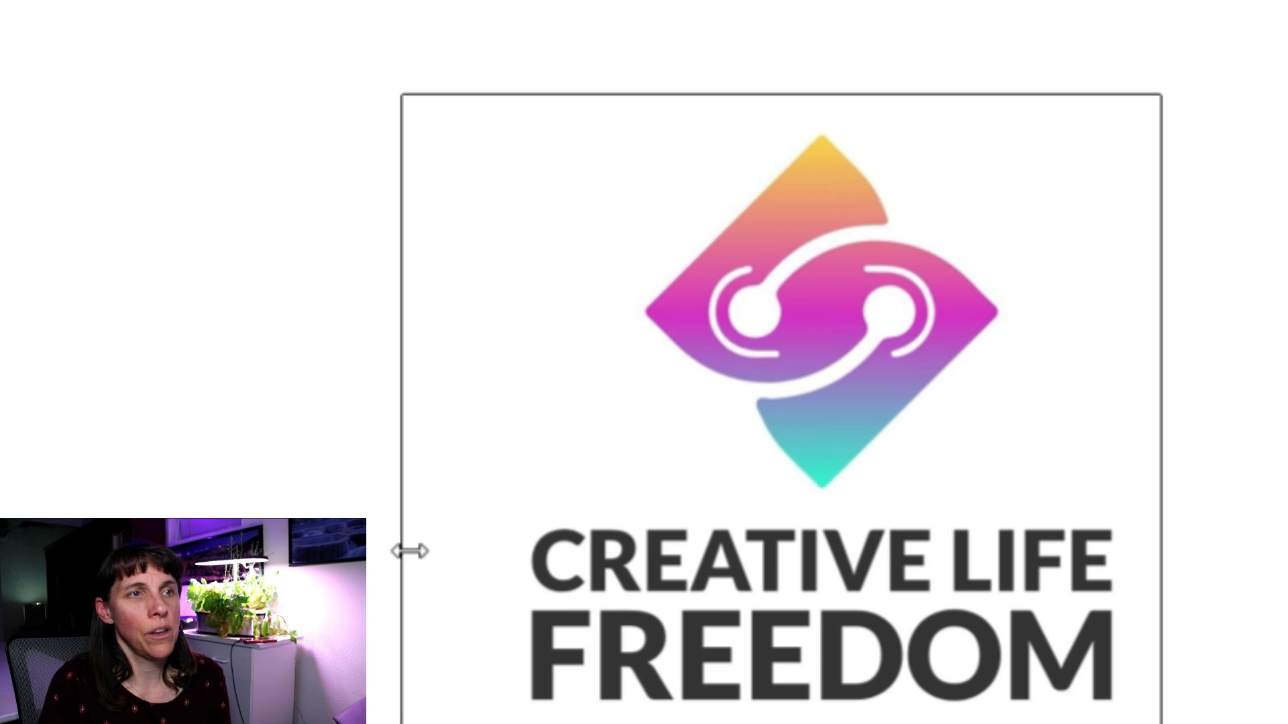
{"action": "left_click_drag", "start_coordinate": [405, 550], "coordinate": [462, 552]}
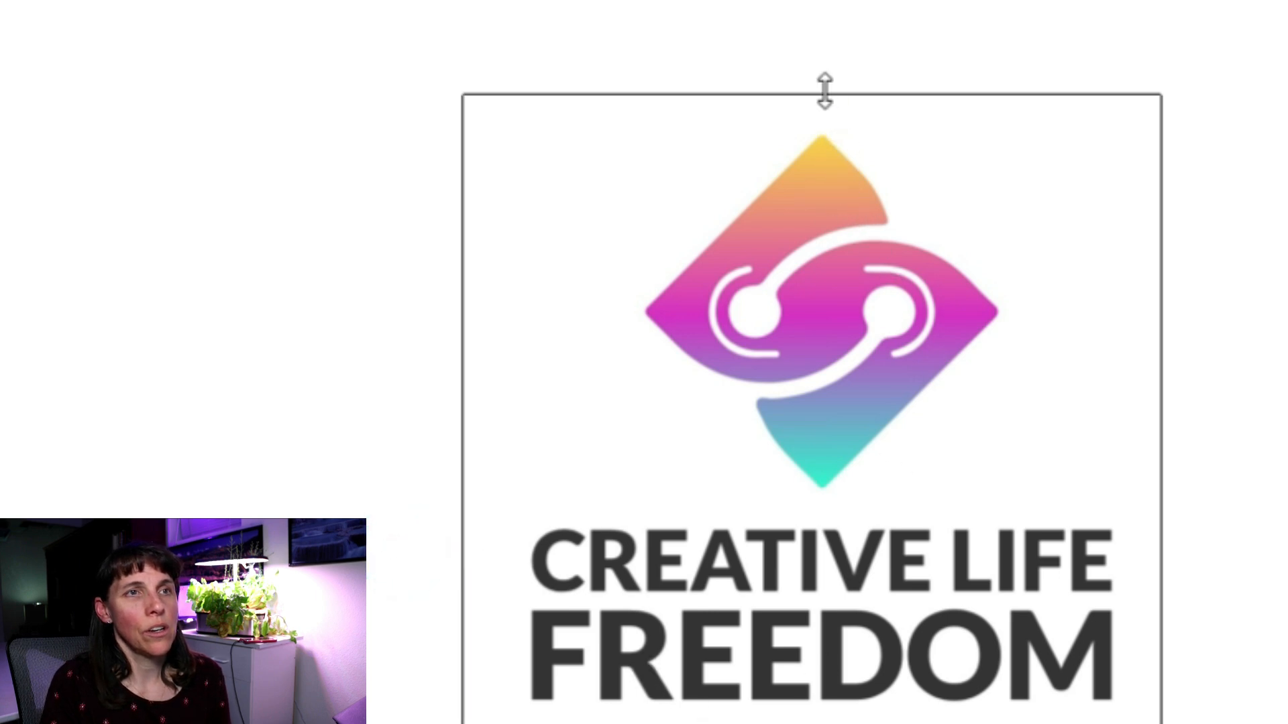
{"action": "left_click_drag", "start_coordinate": [825, 94], "coordinate": [808, 126]}
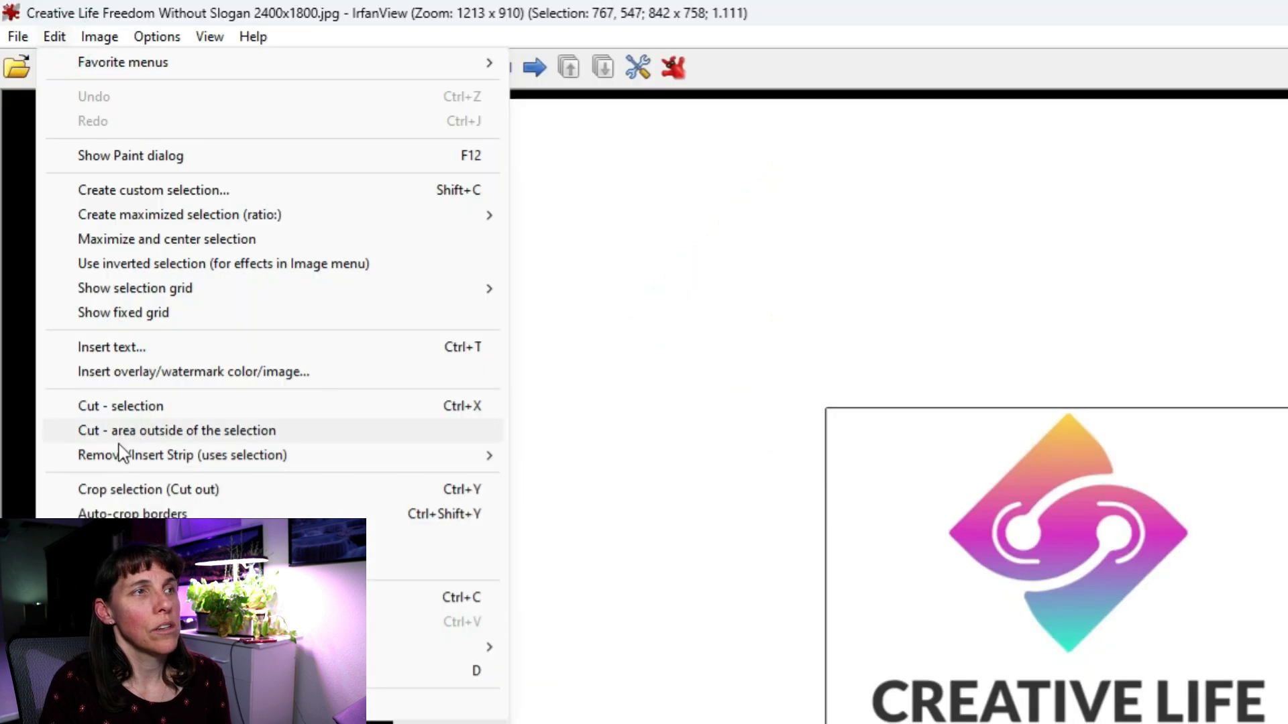
{"action": "left_click", "coordinate": [111, 492]}
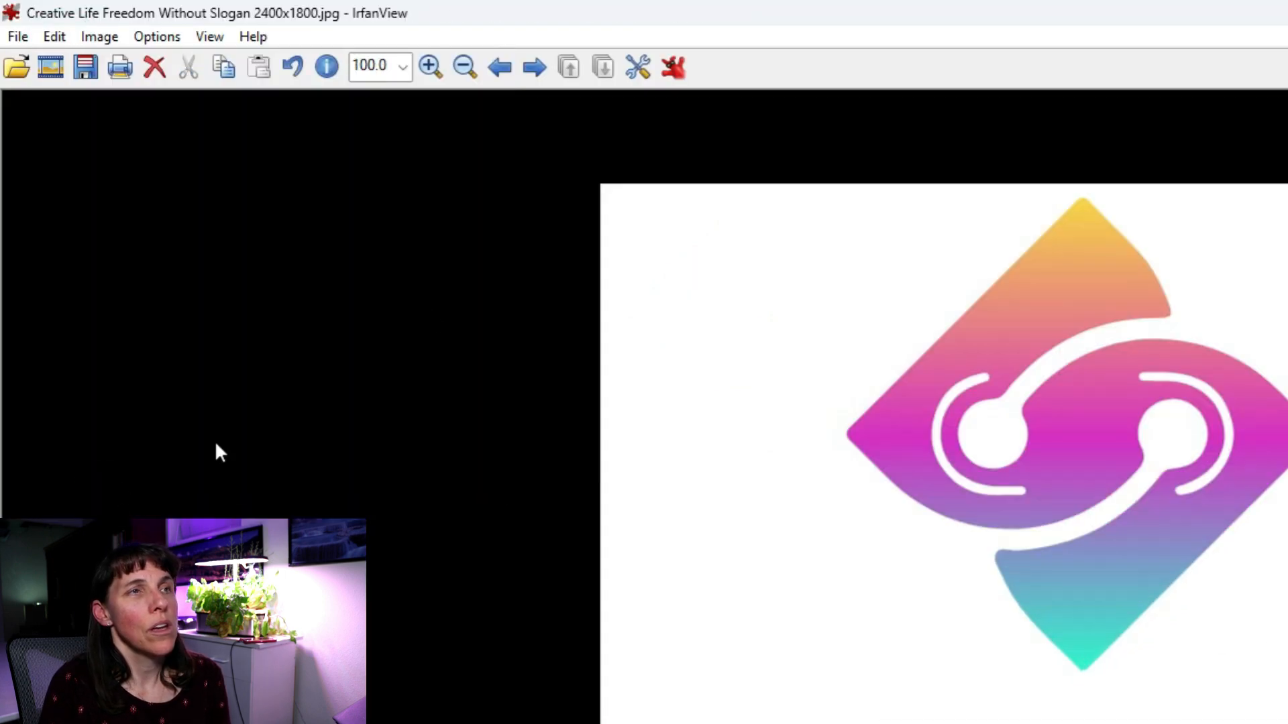
Resize the cropped logo to 512 pixels wide (512 x 461).
{"action": "left_click", "coordinate": [101, 37]}
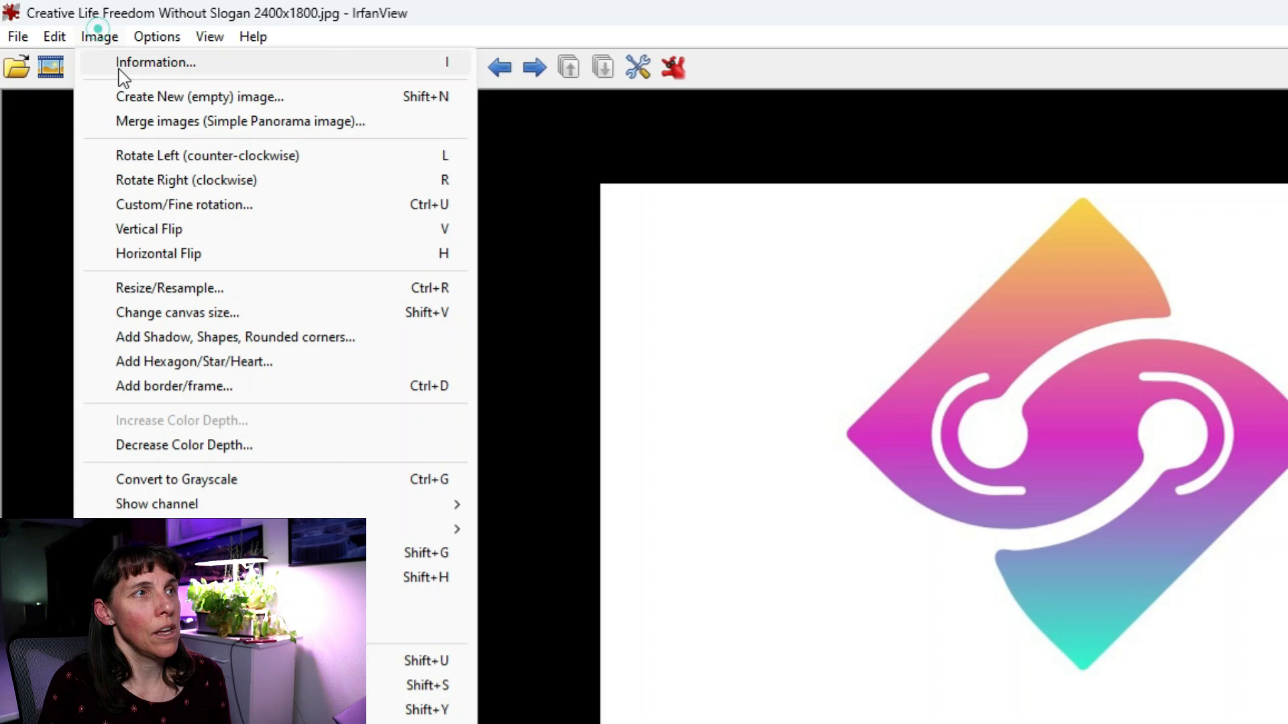
{"action": "left_click", "coordinate": [147, 282]}
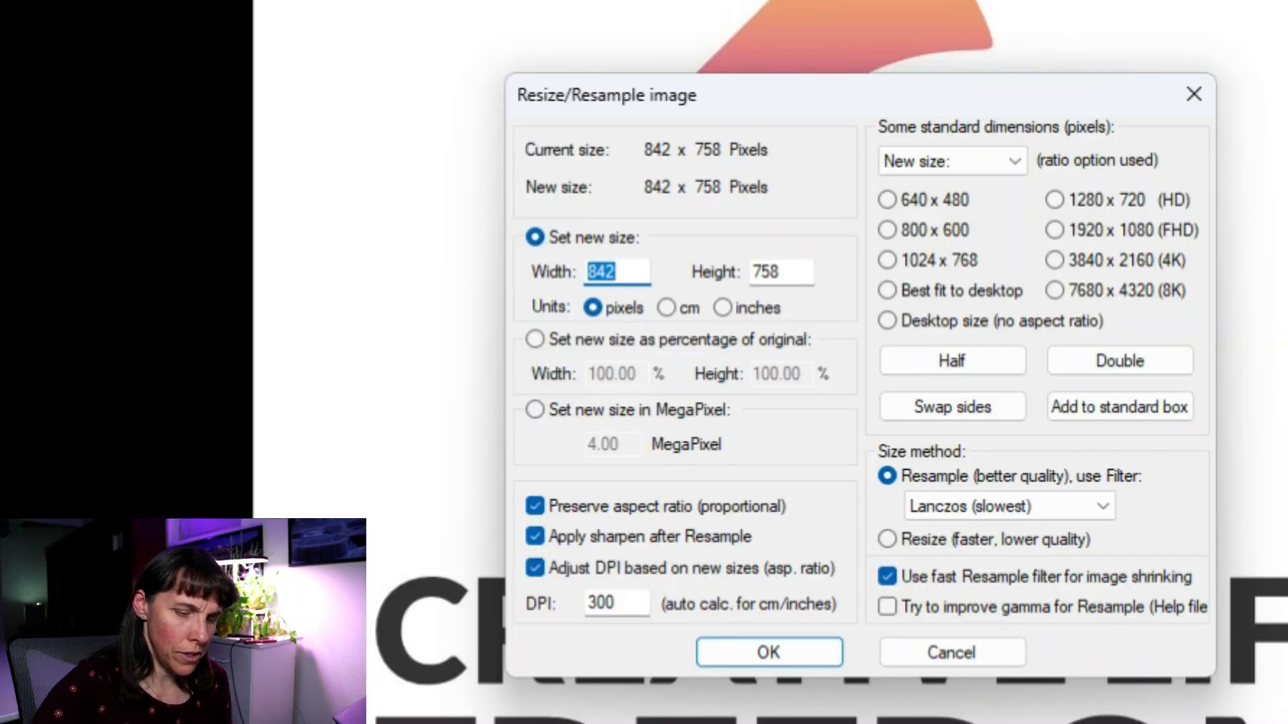
{"action": "type", "text": "512"}
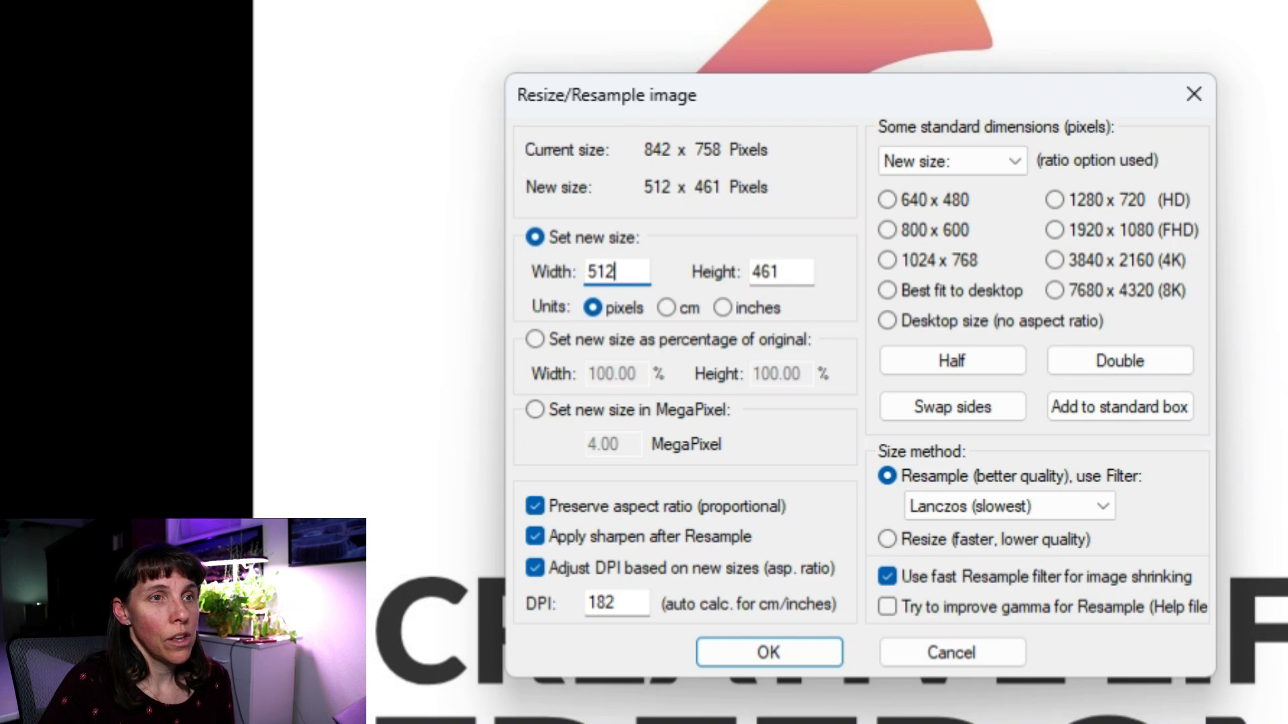
{"action": "left_click", "coordinate": [770, 647]}
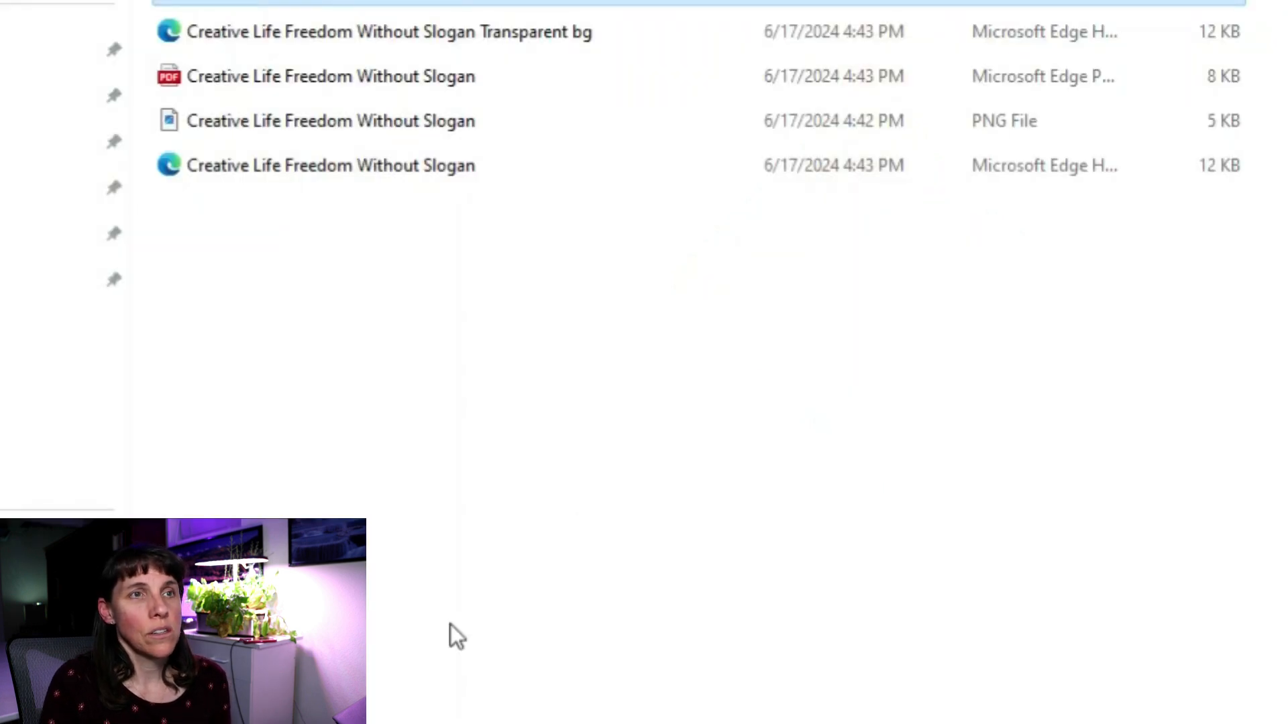
Trim the selection's left edge and crop the logo symbol to a 512 × 512 square.
{"action": "key", "text": "alt+Left"}
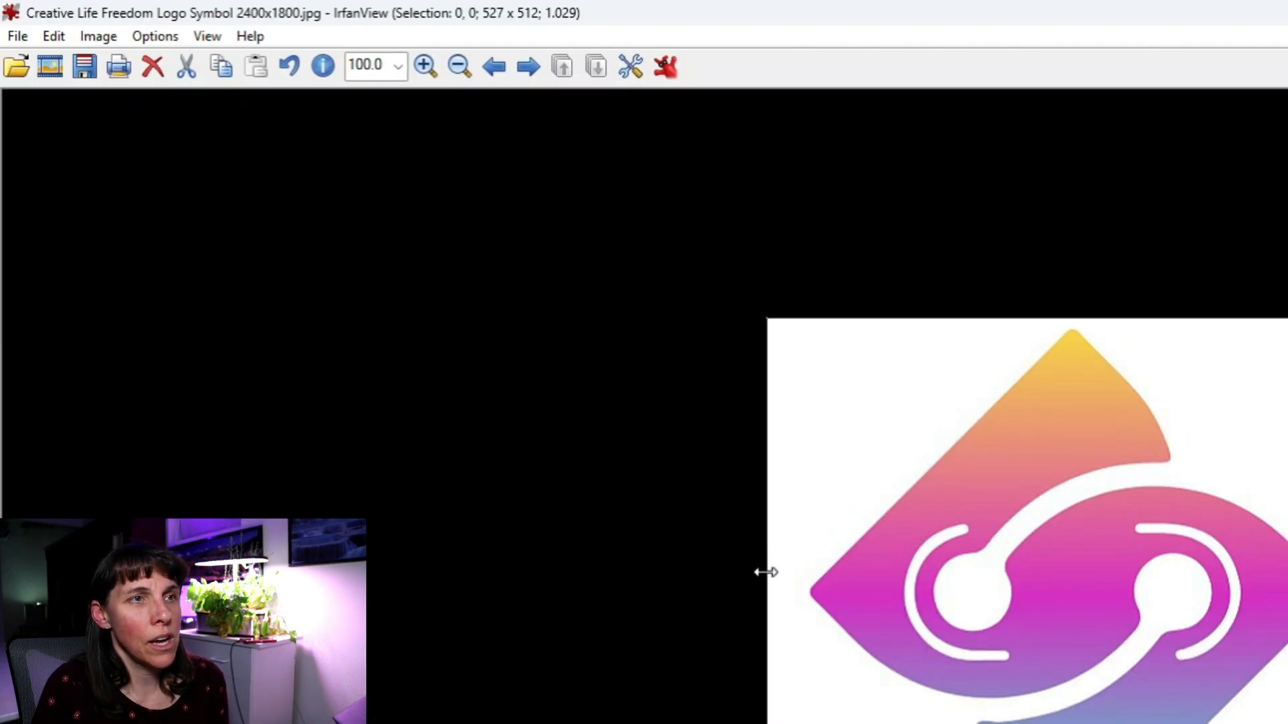
{"action": "left_click", "coordinate": [766, 572]}
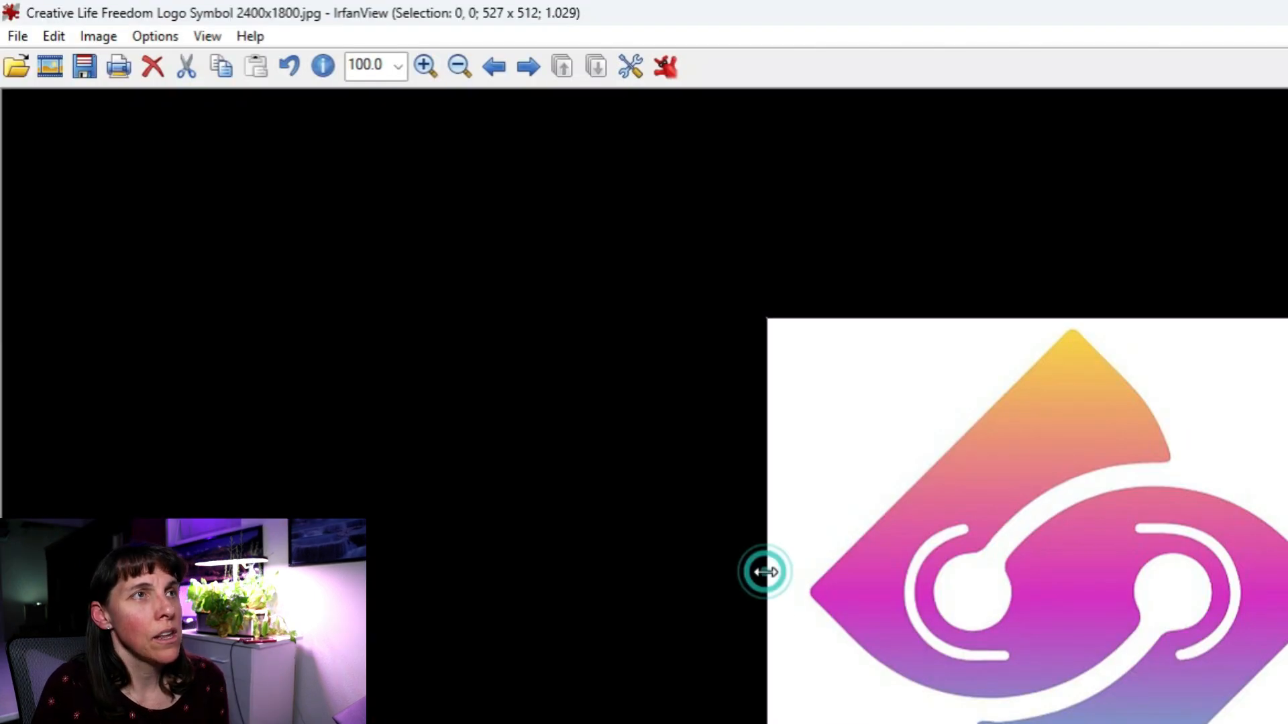
{"action": "left_click_drag", "start_coordinate": [766, 572], "coordinate": [783, 576]}
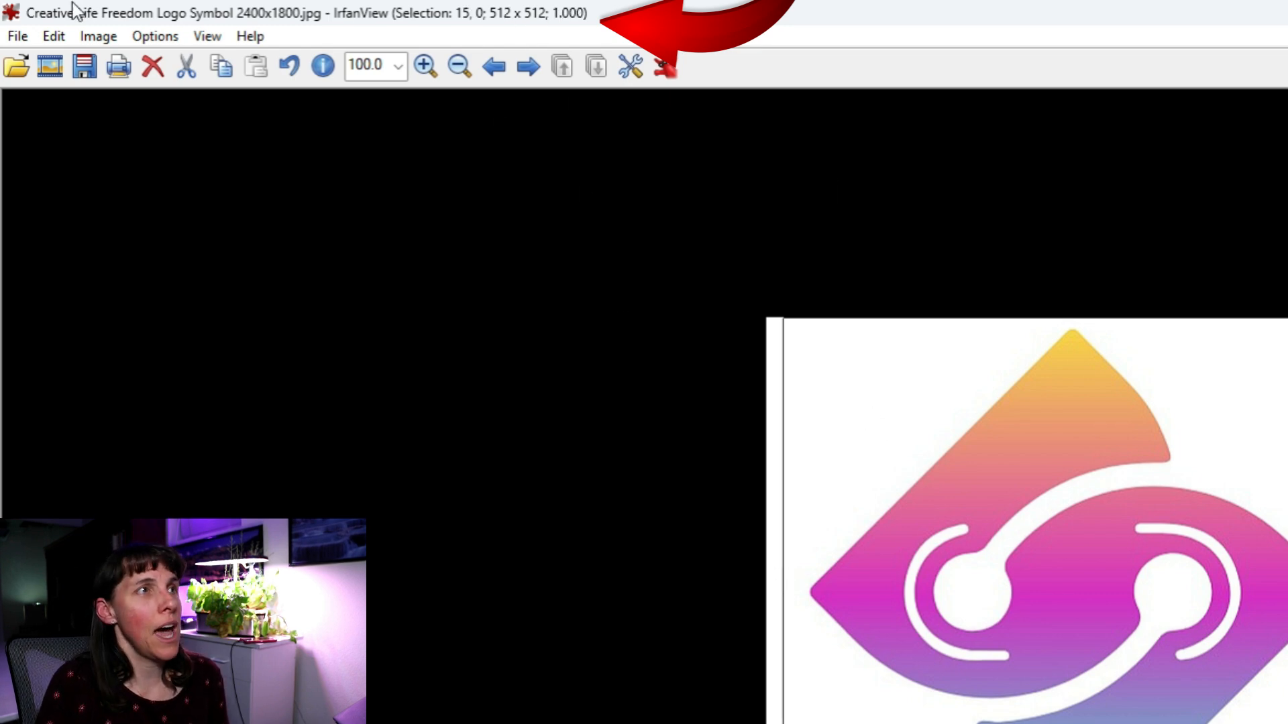
{"action": "left_click", "coordinate": [56, 36]}
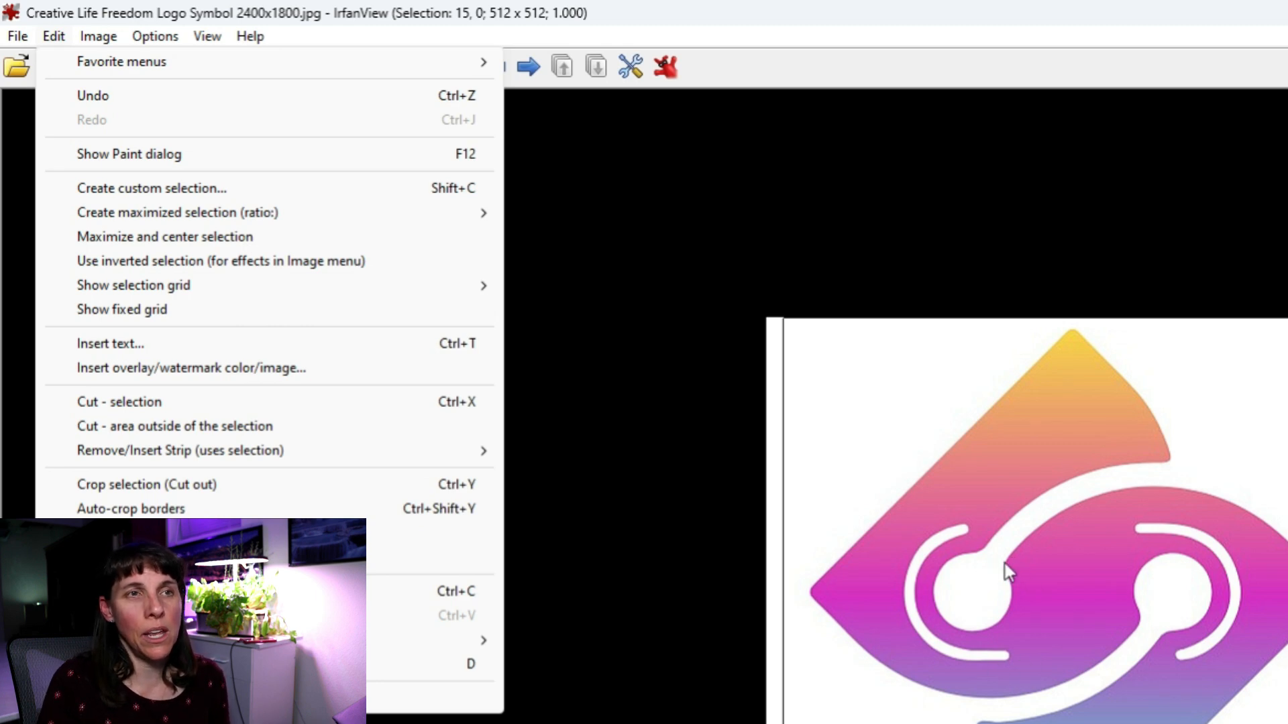
{"action": "left_click", "coordinate": [136, 489]}
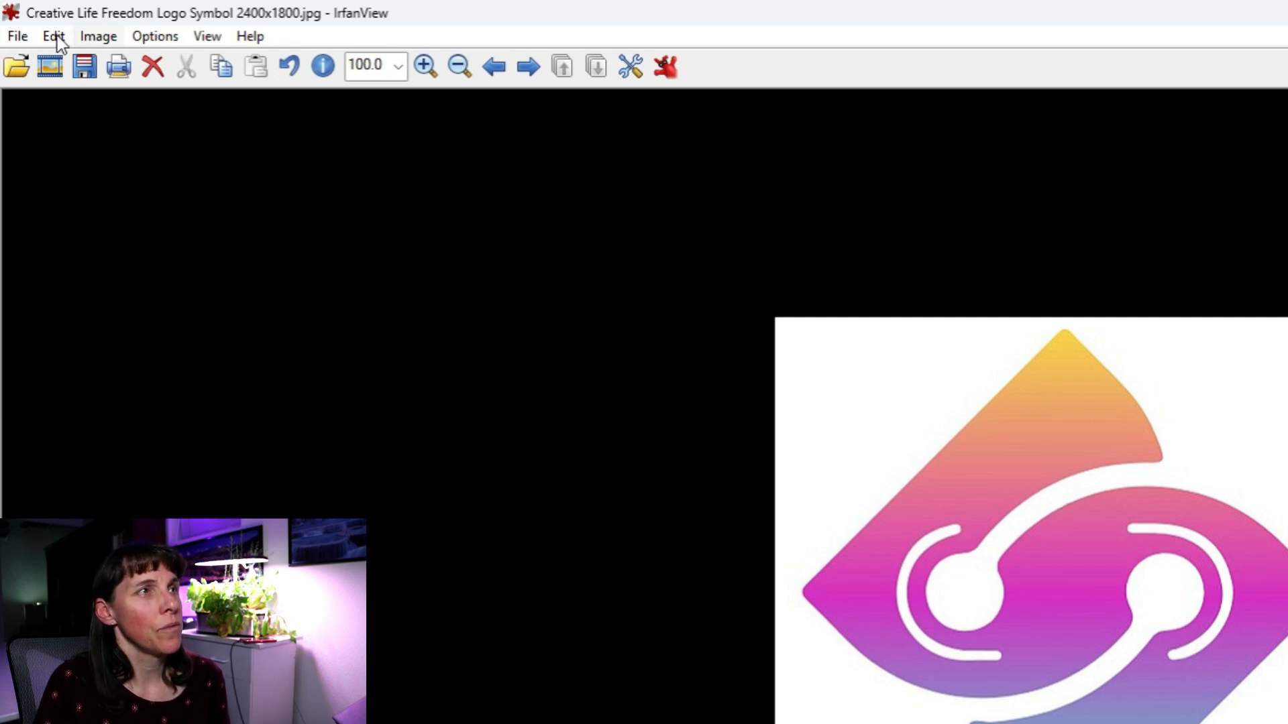
Save the cropped image as a new JPG with -512 replacing the size, then close IrfanView.
{"action": "left_click", "coordinate": [17, 37]}
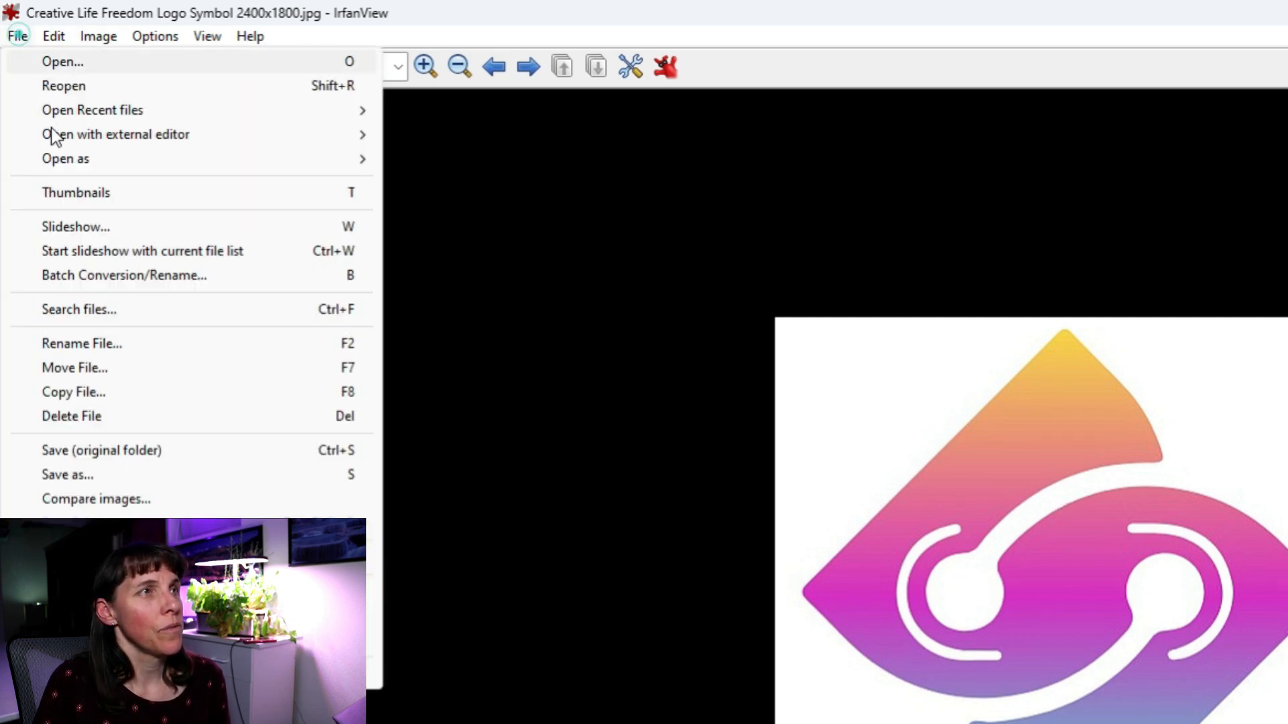
{"action": "left_click", "coordinate": [90, 456]}
{"action": "left_click", "coordinate": [512, 721]}
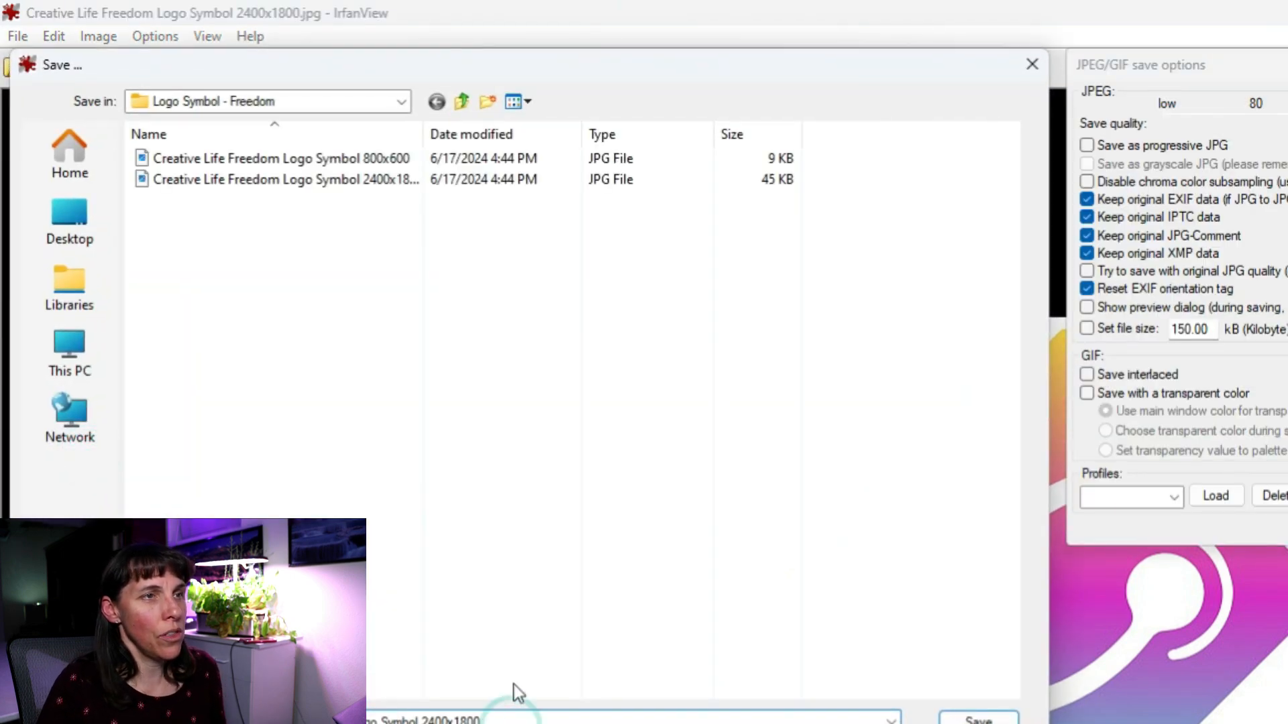
{"action": "type", "text": "\\"}
{"action": "key", "text": "BackSpace"}
{"action": "key", "text": "BackSpace"}
{"action": "key", "text": "BackSpace"}
{"action": "key", "text": "BackSpace"}
{"action": "key", "text": "BackSpace"}
{"action": "key", "text": "BackSpace"}
{"action": "key", "text": "BackSpace"}
{"action": "key", "text": "BackSpace"}
{"action": "key", "text": "BackSpace"}
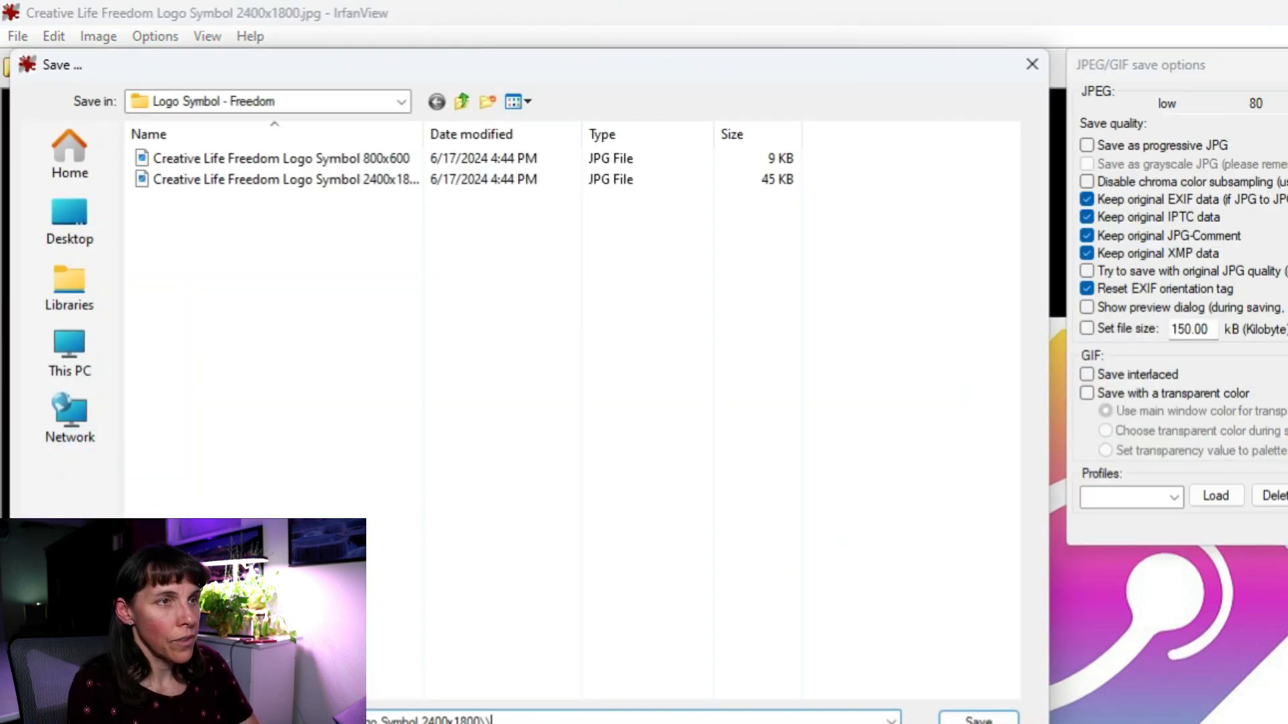
{"action": "key", "text": "BackSpace"}
{"action": "key", "text": "BackSpace"}
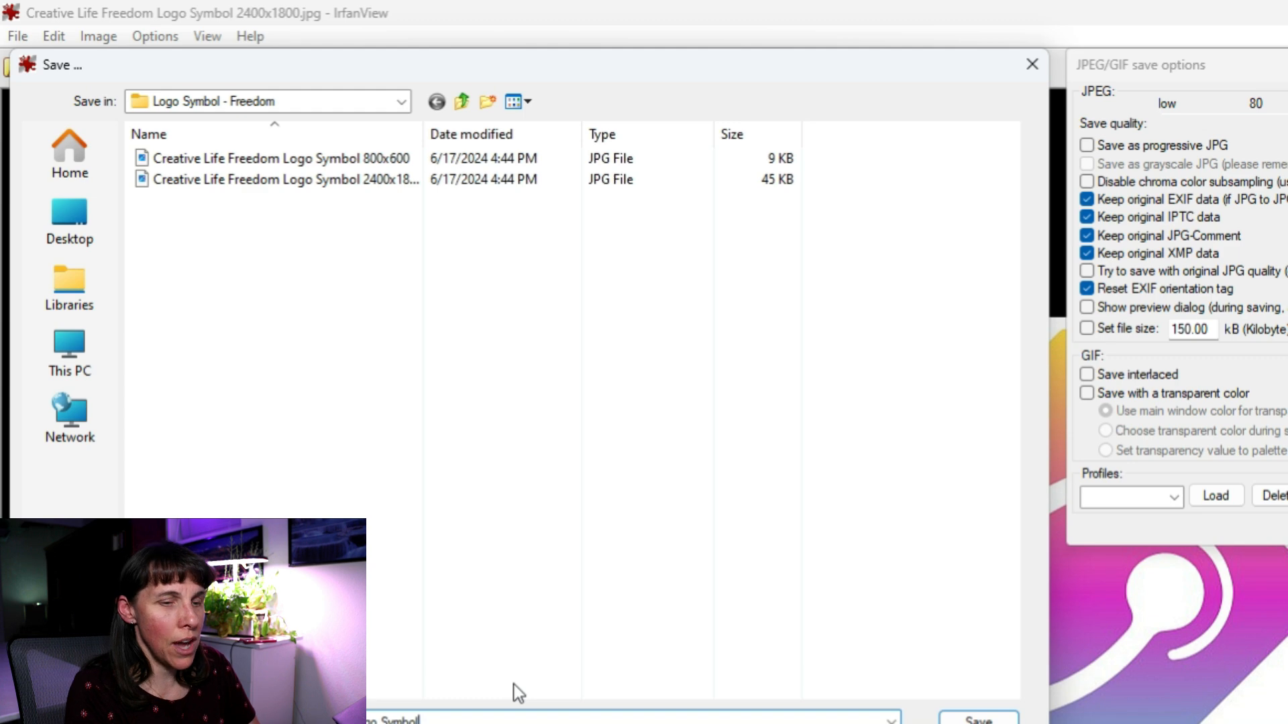
{"action": "type", "text": "-"}
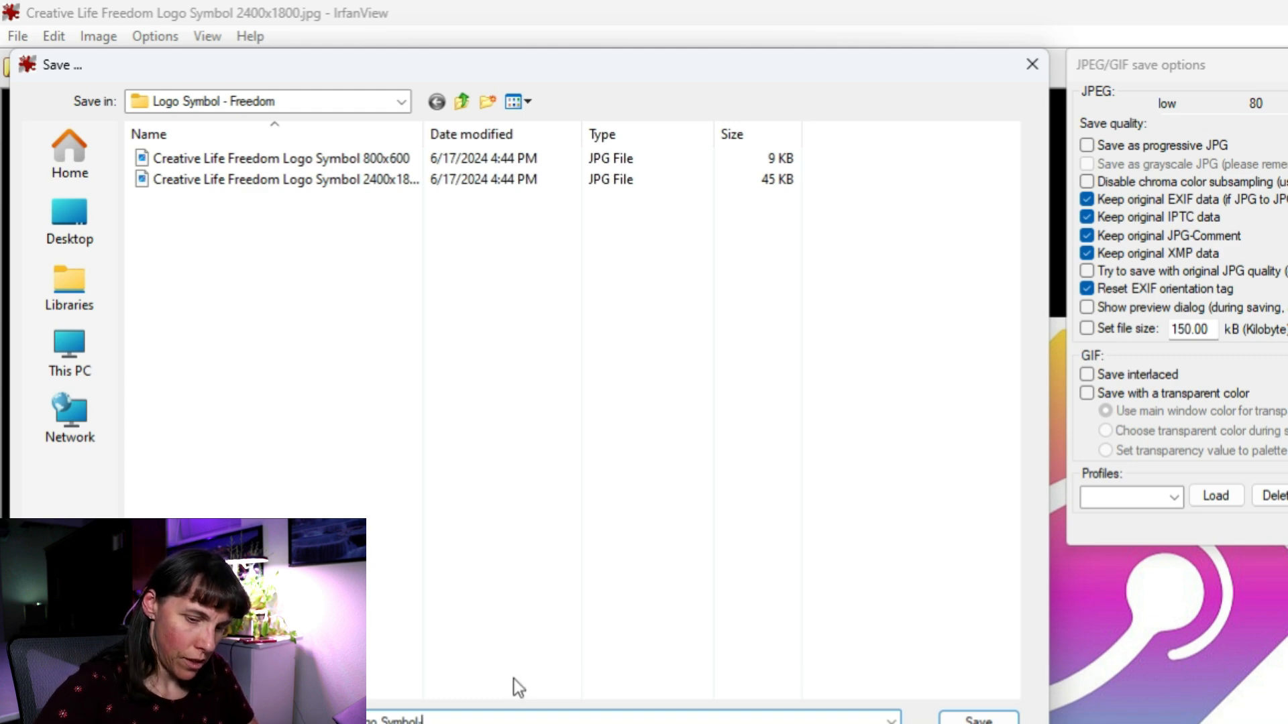
{"action": "type", "text": "512"}
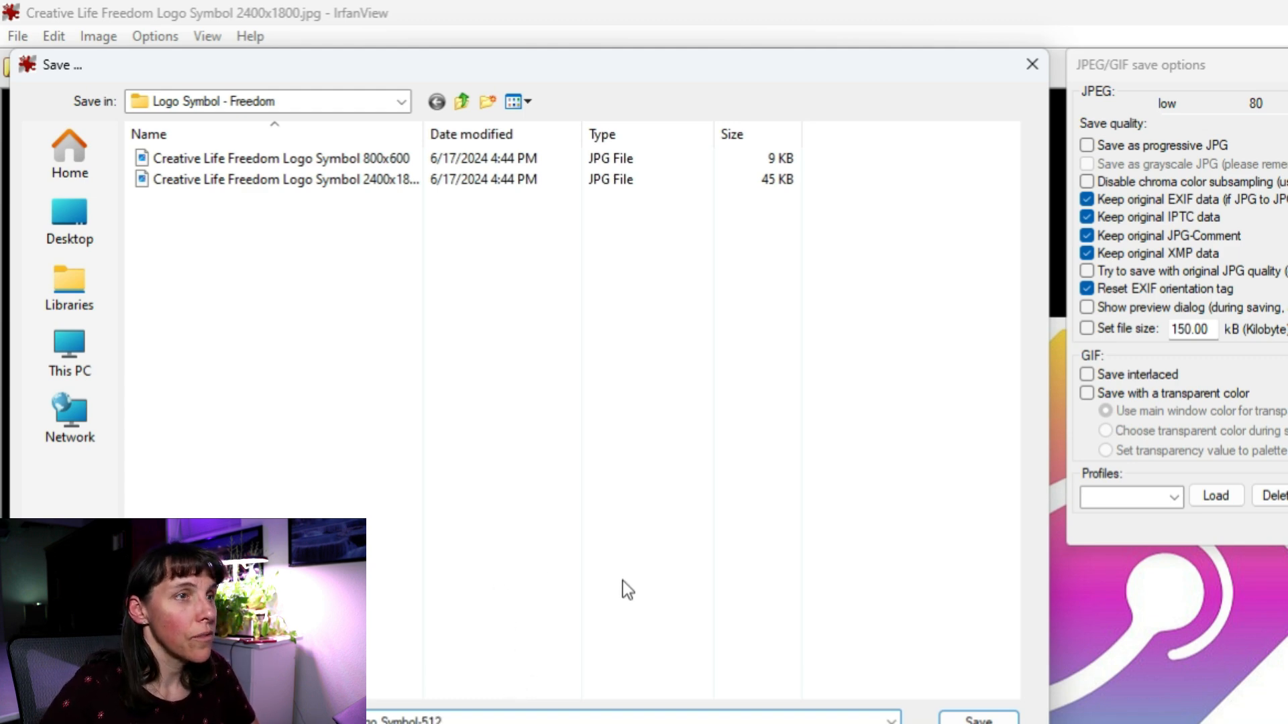
{"action": "left_click", "coordinate": [958, 719]}
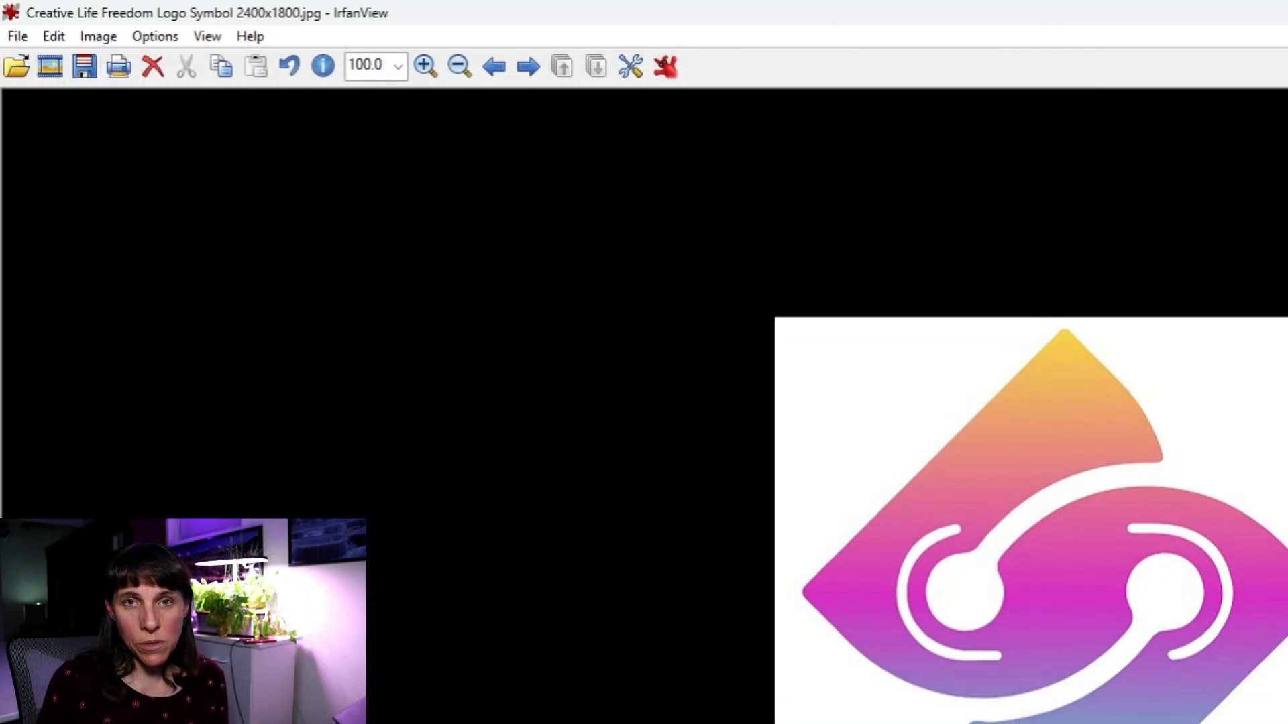
{"action": "key", "text": "Escape"}
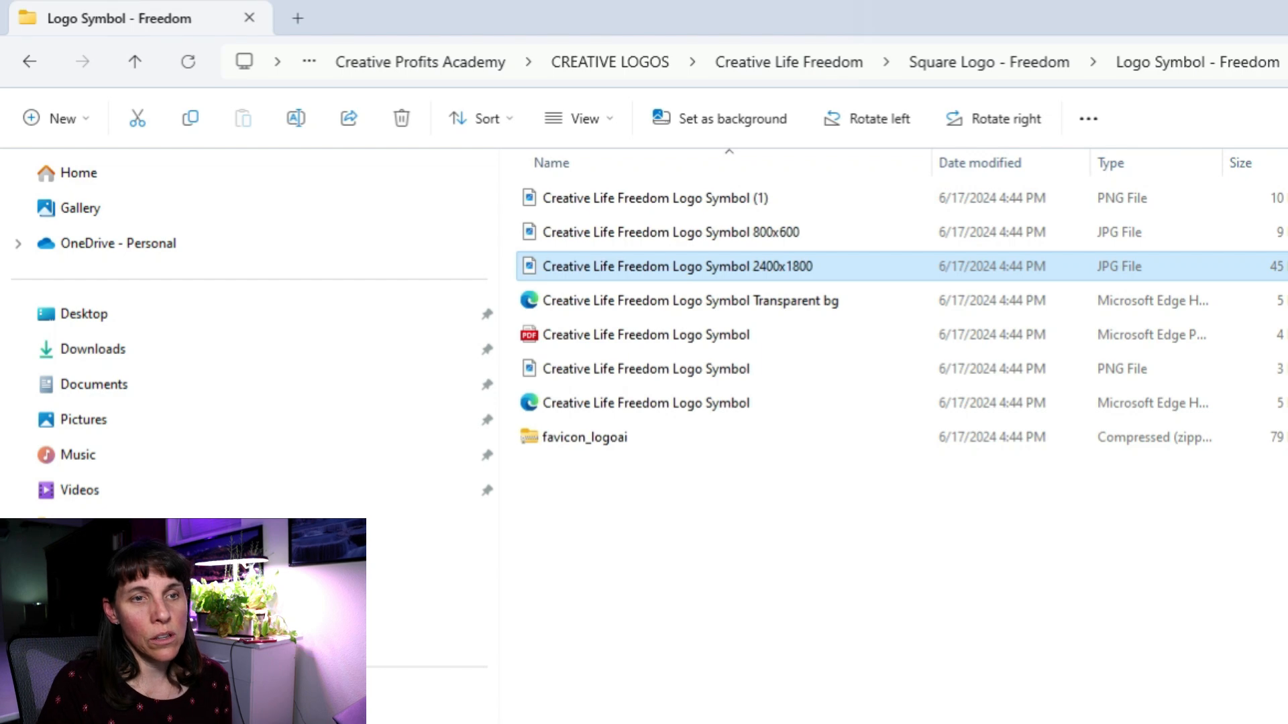
Set the 512 x 512 Creative Life Freedom Logo Symbol image as the site icon.
{"action": "key", "text": "alt+Tab"}
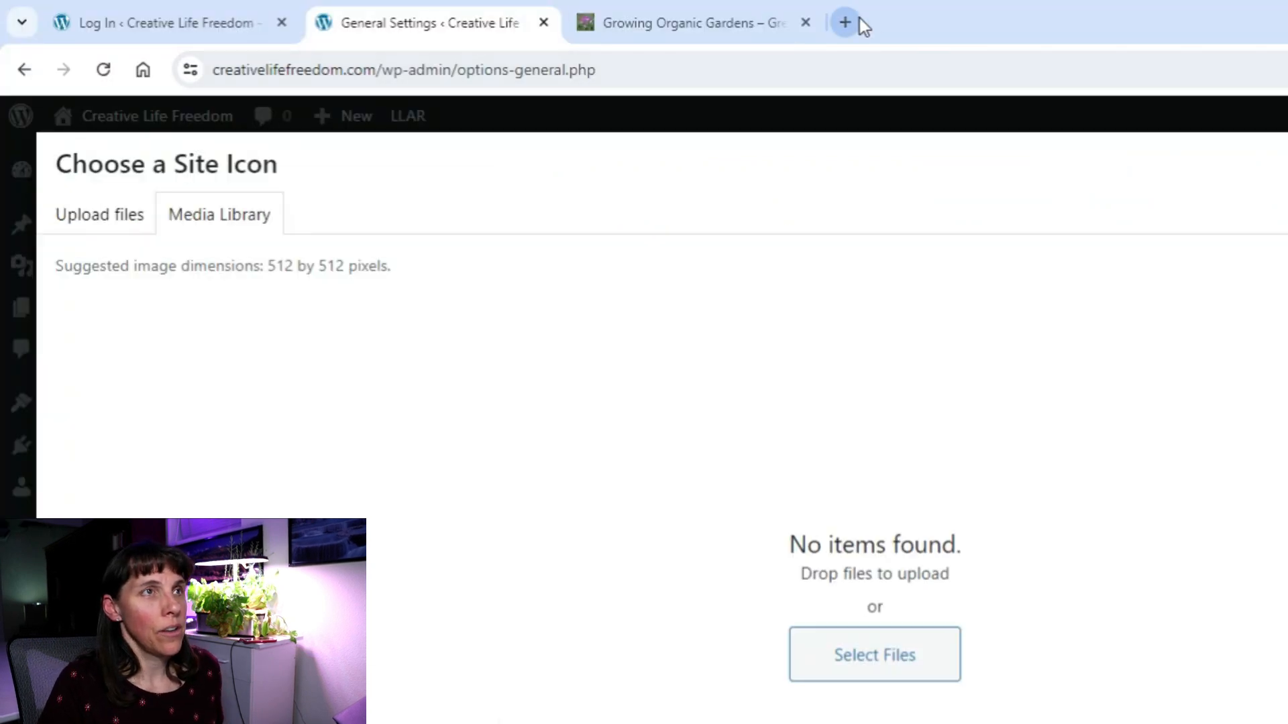
{"action": "left_click", "coordinate": [880, 653]}
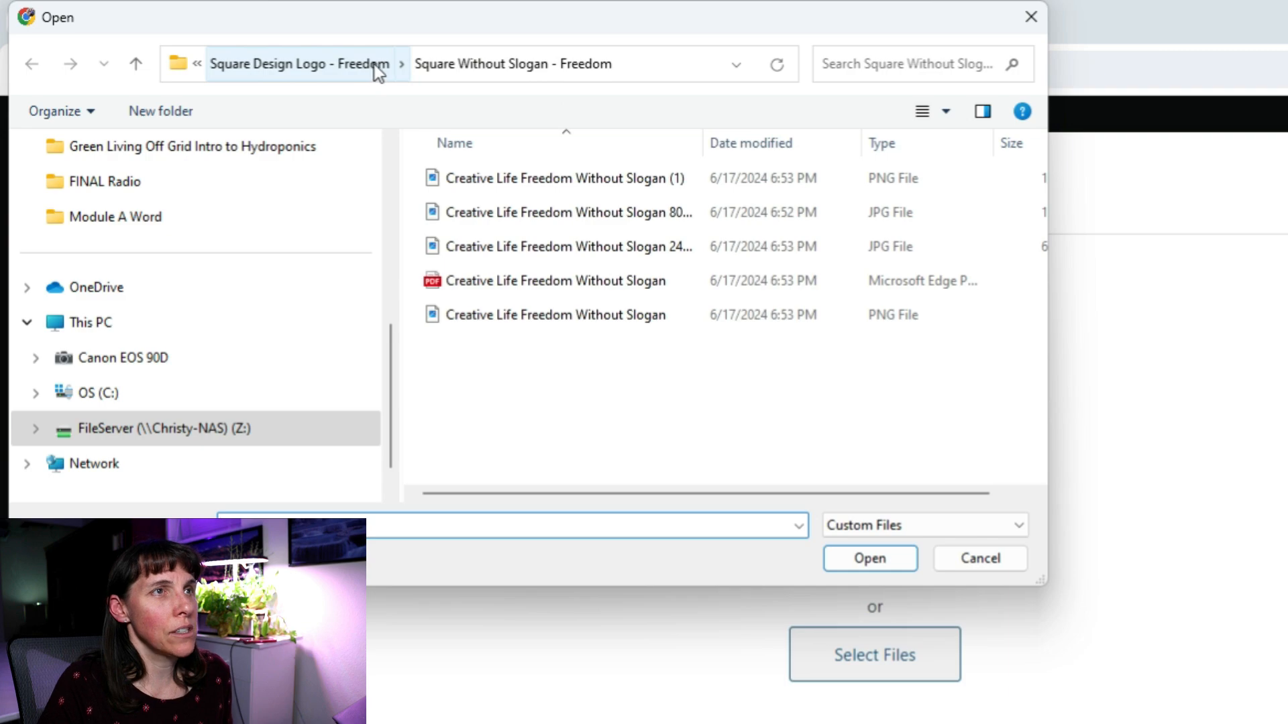
{"action": "double_click", "coordinate": [708, 140]}
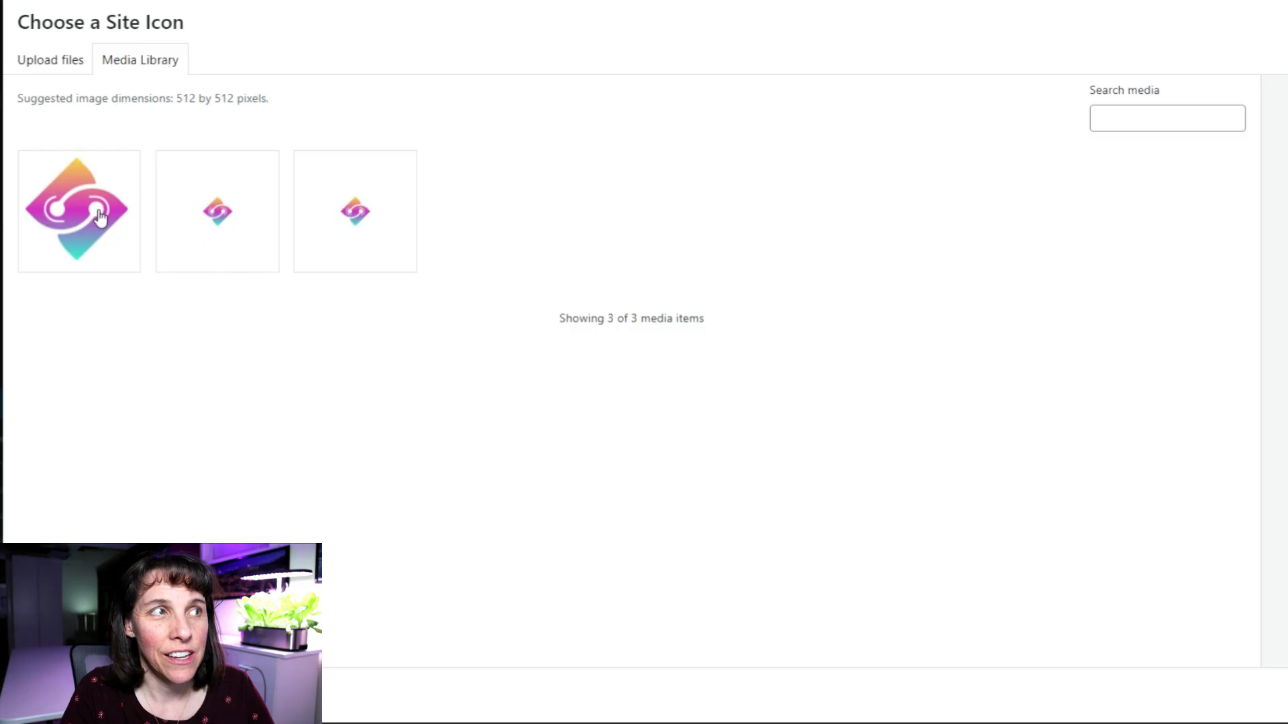
{"action": "left_click", "coordinate": [99, 216]}
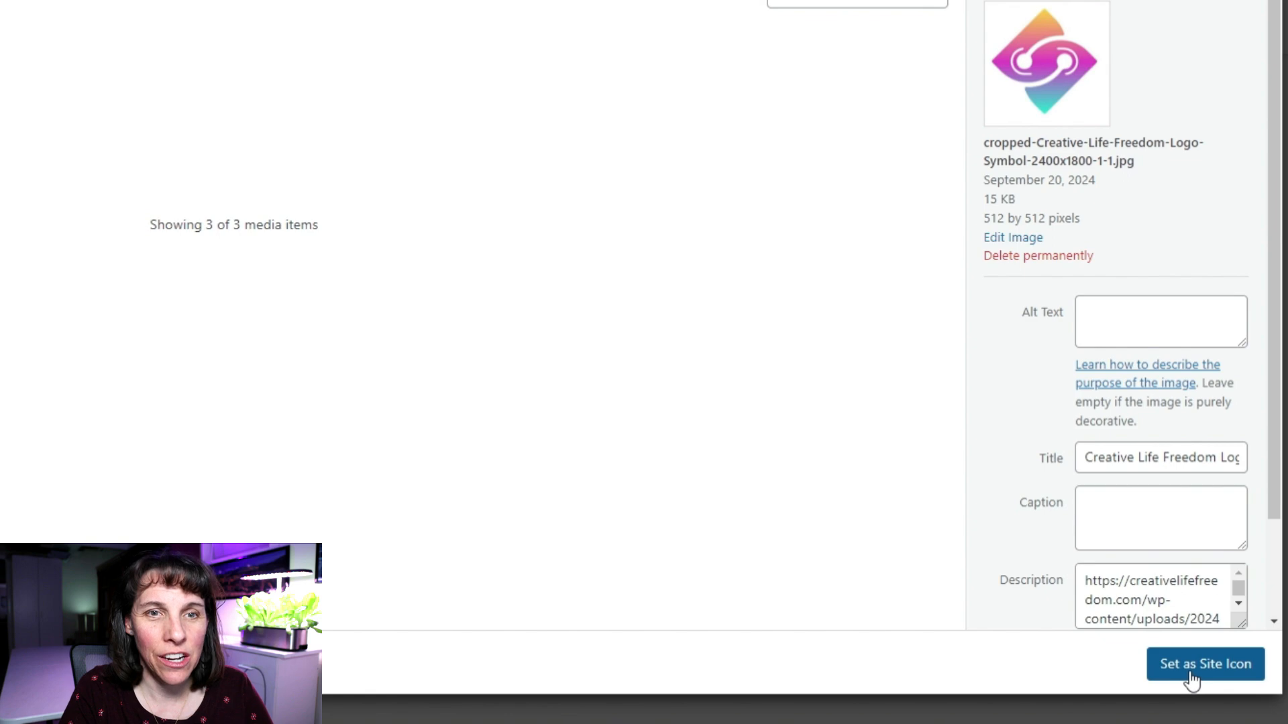
{"action": "left_click", "coordinate": [1191, 674]}
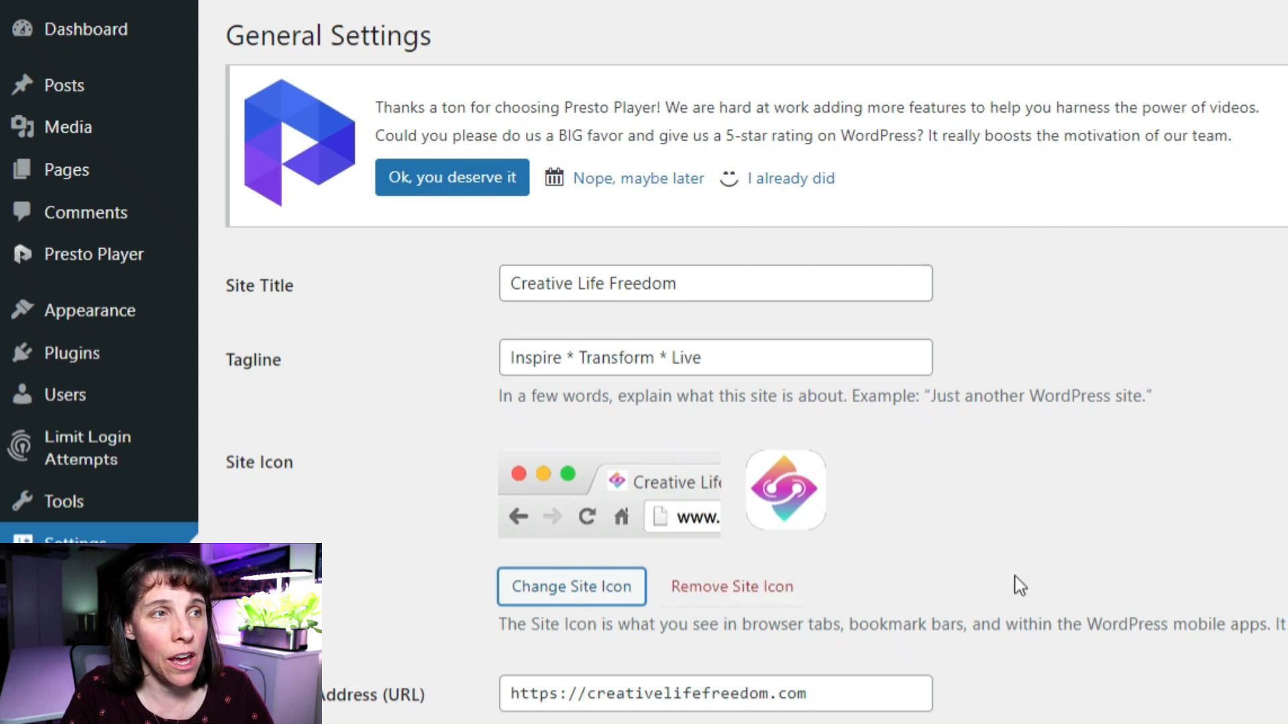
Save the General Settings with the new site icon.
{"action": "scroll", "coordinate": [976, 549], "scroll_direction": "down", "scroll_amount": 2}
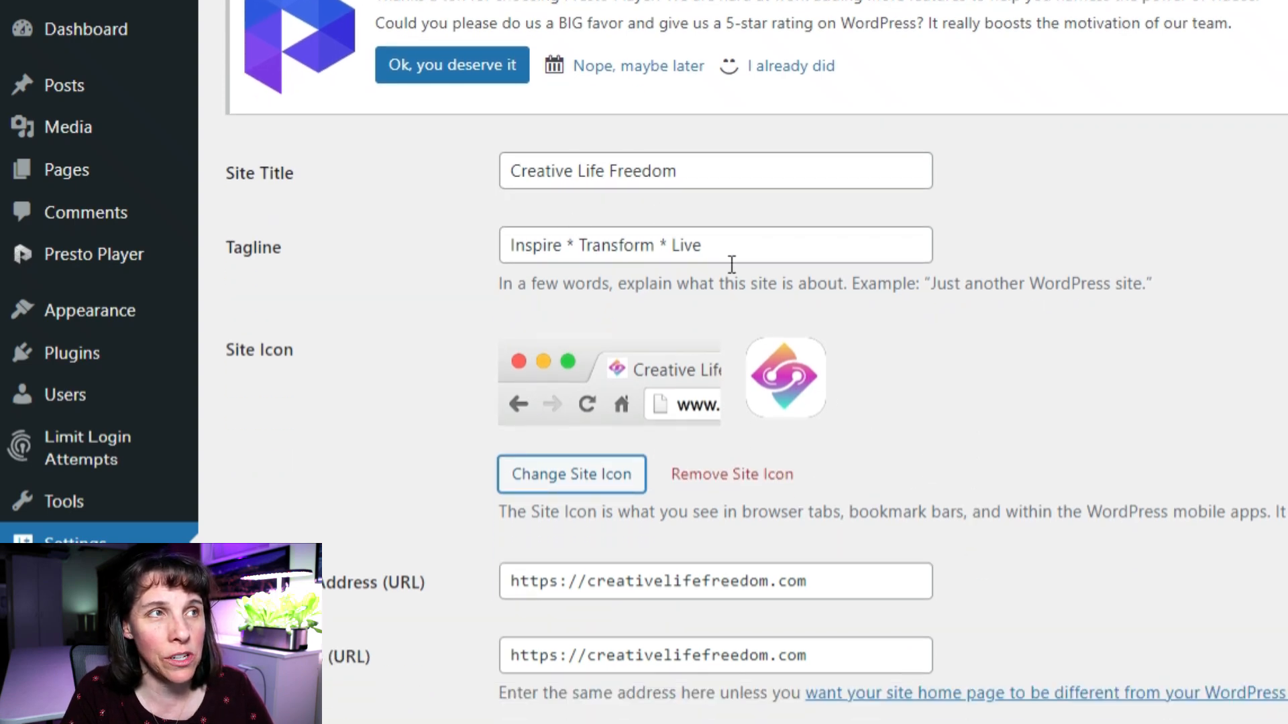
{"action": "scroll", "coordinate": [1020, 532], "scroll_direction": "down", "scroll_amount": 8}
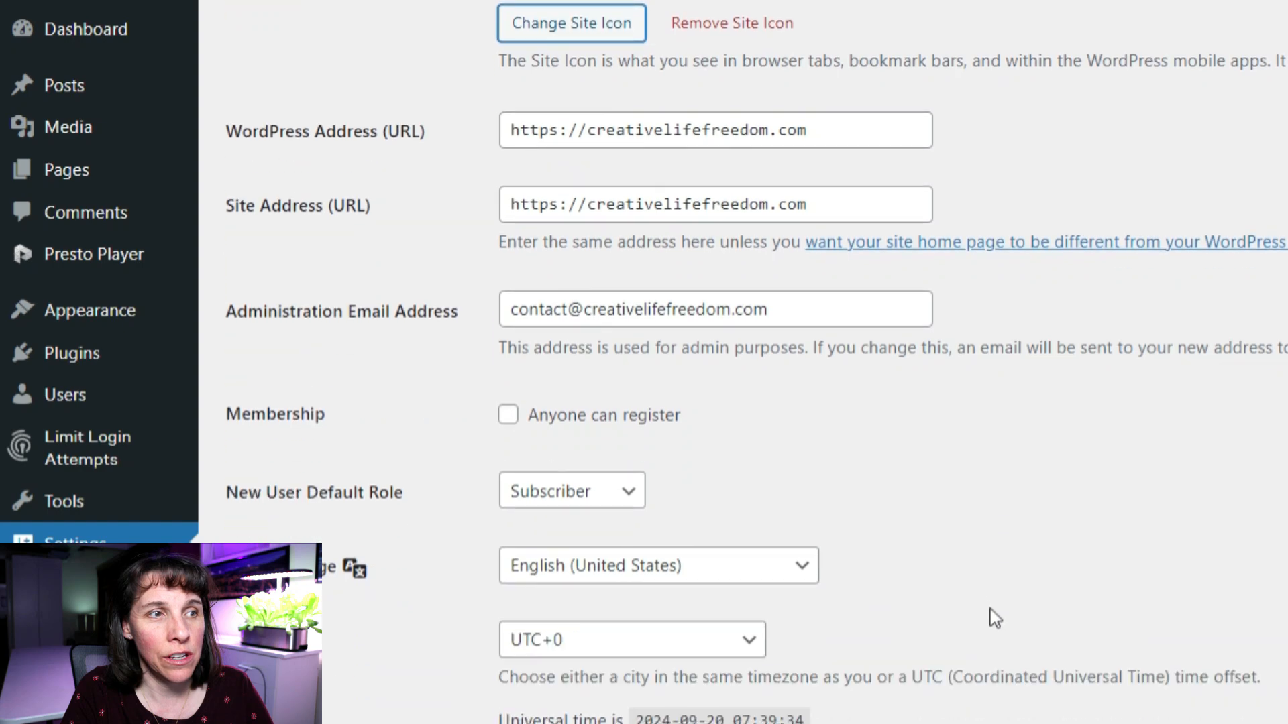
{"action": "scroll", "coordinate": [990, 609], "scroll_direction": "down", "scroll_amount": 10}
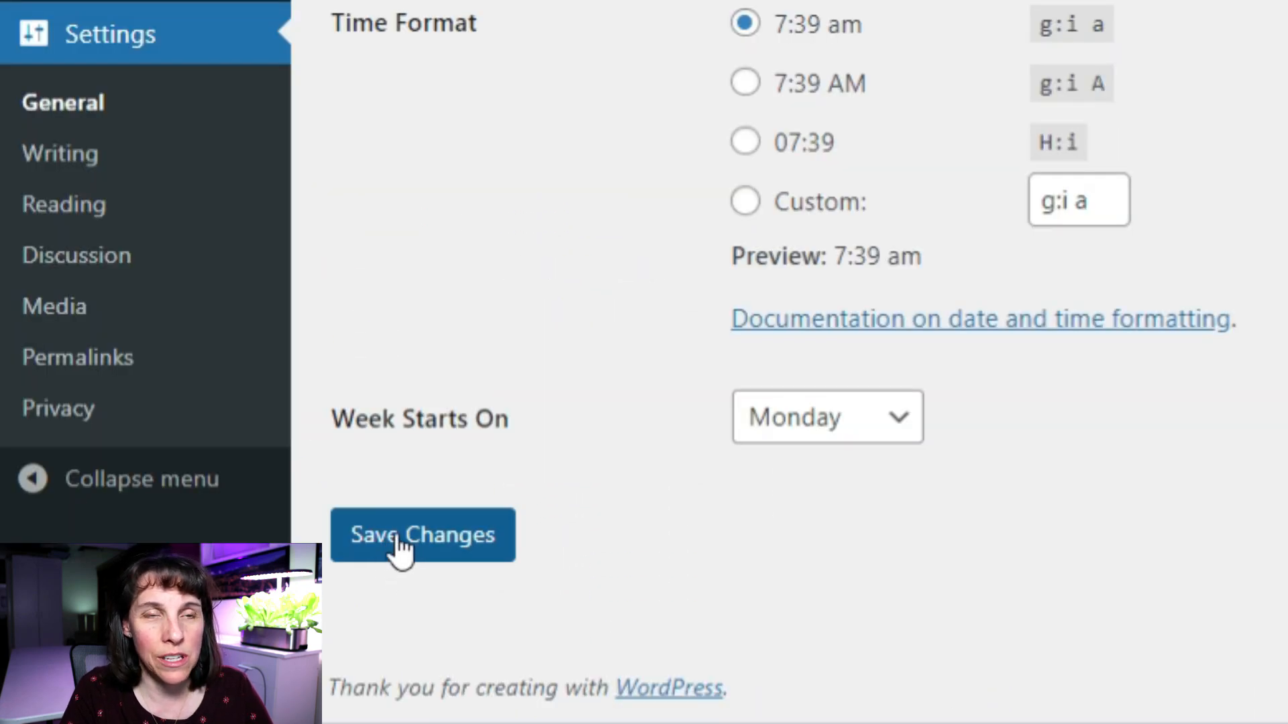
{"action": "left_click", "coordinate": [395, 537]}
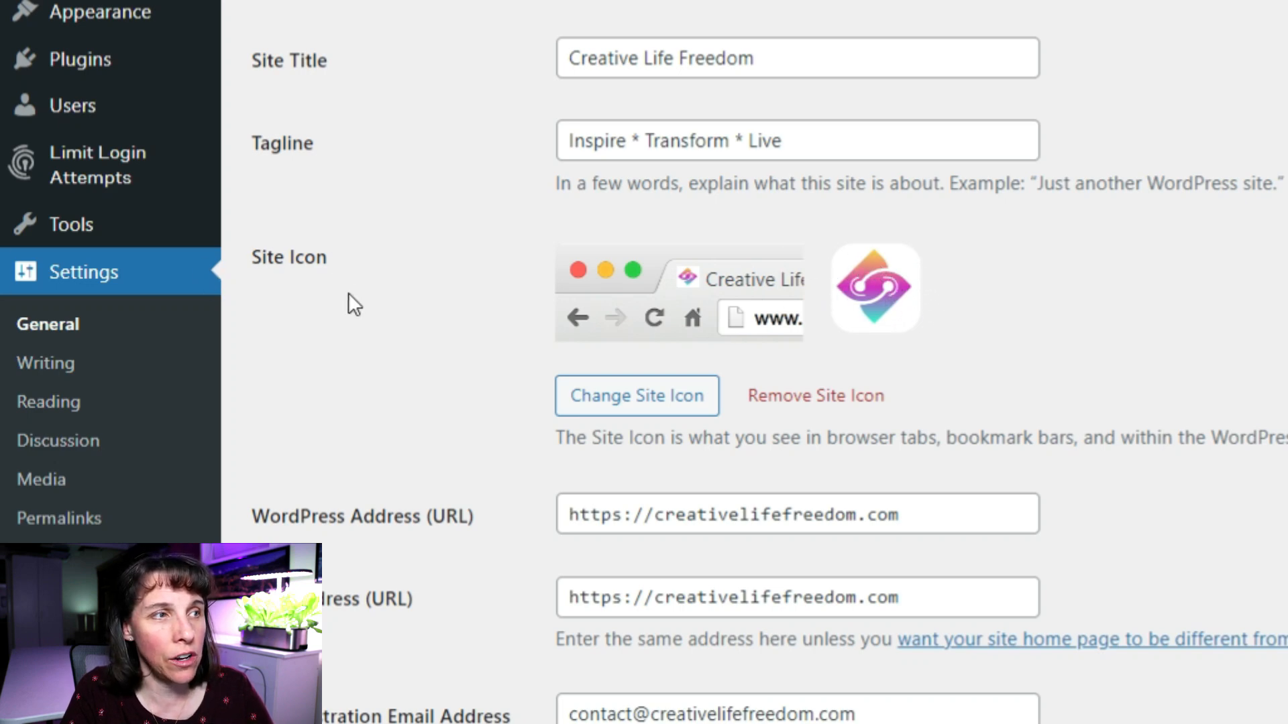
Review the saved settings, then go to Settings > Reading.
{"action": "scroll", "coordinate": [782, 586], "scroll_direction": "down", "scroll_amount": 2}
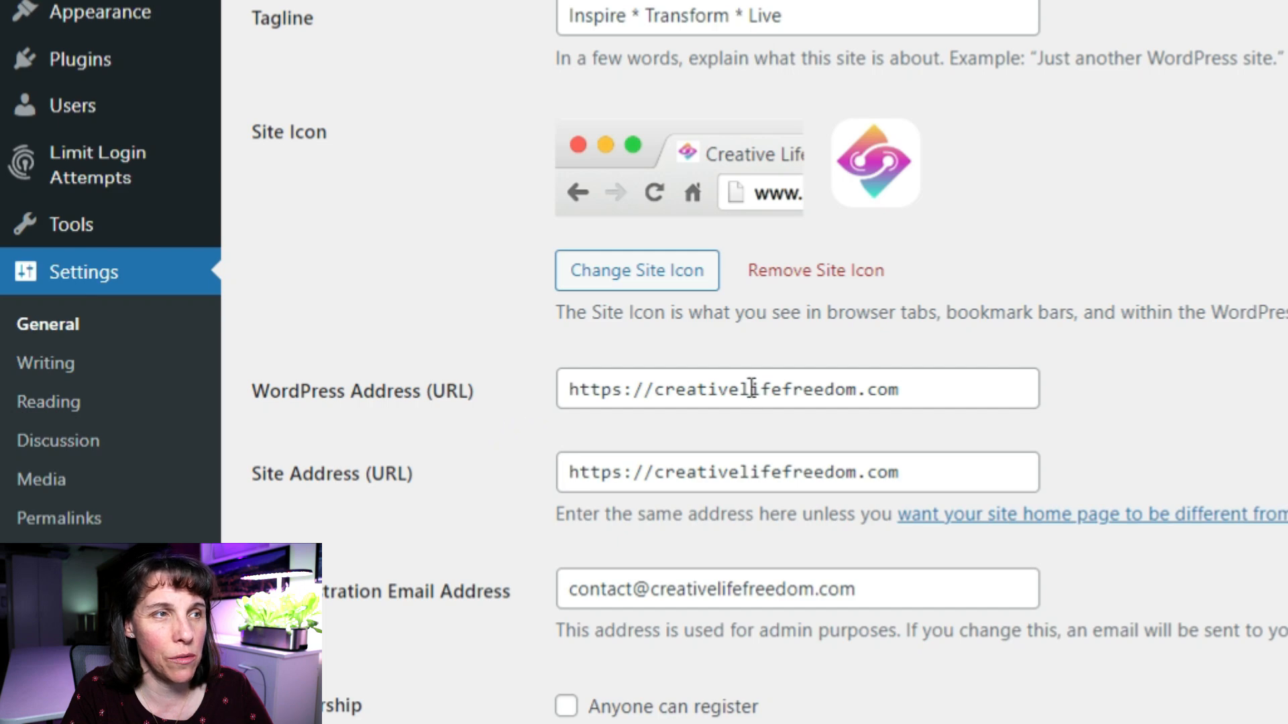
{"action": "scroll", "coordinate": [496, 544], "scroll_direction": "down", "scroll_amount": 2}
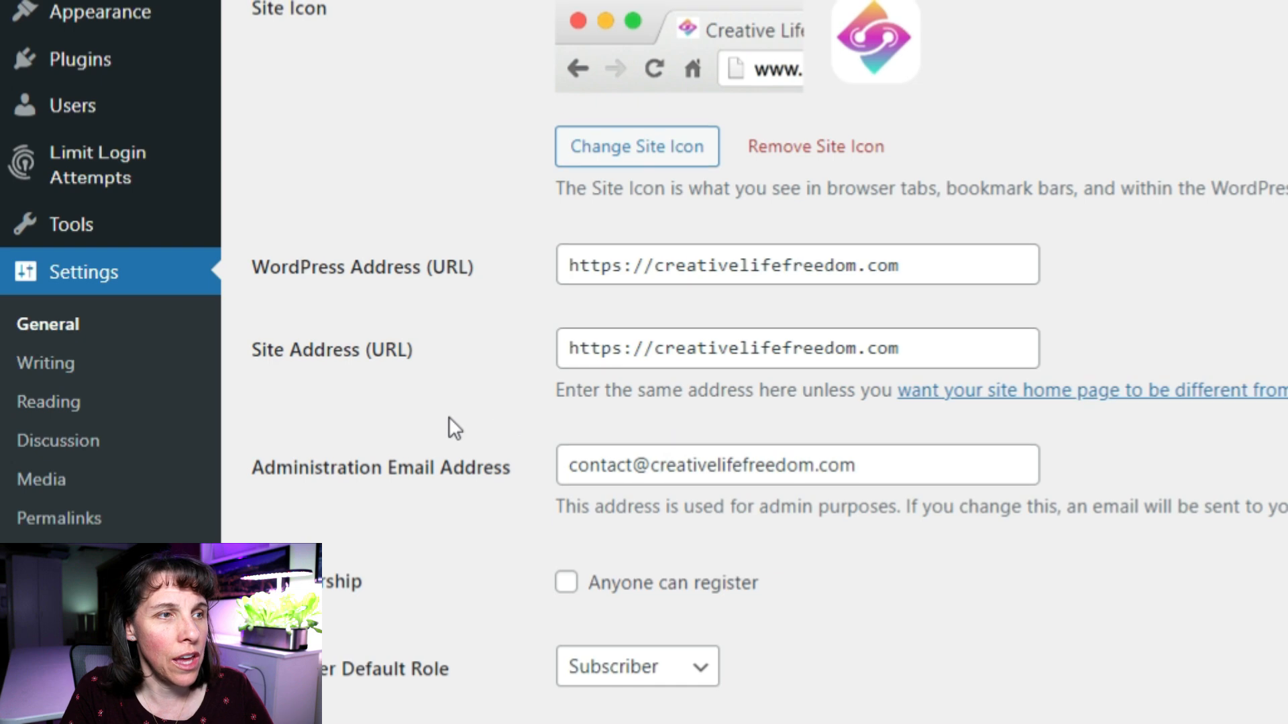
{"action": "scroll", "coordinate": [497, 422], "scroll_direction": "up", "scroll_amount": 2}
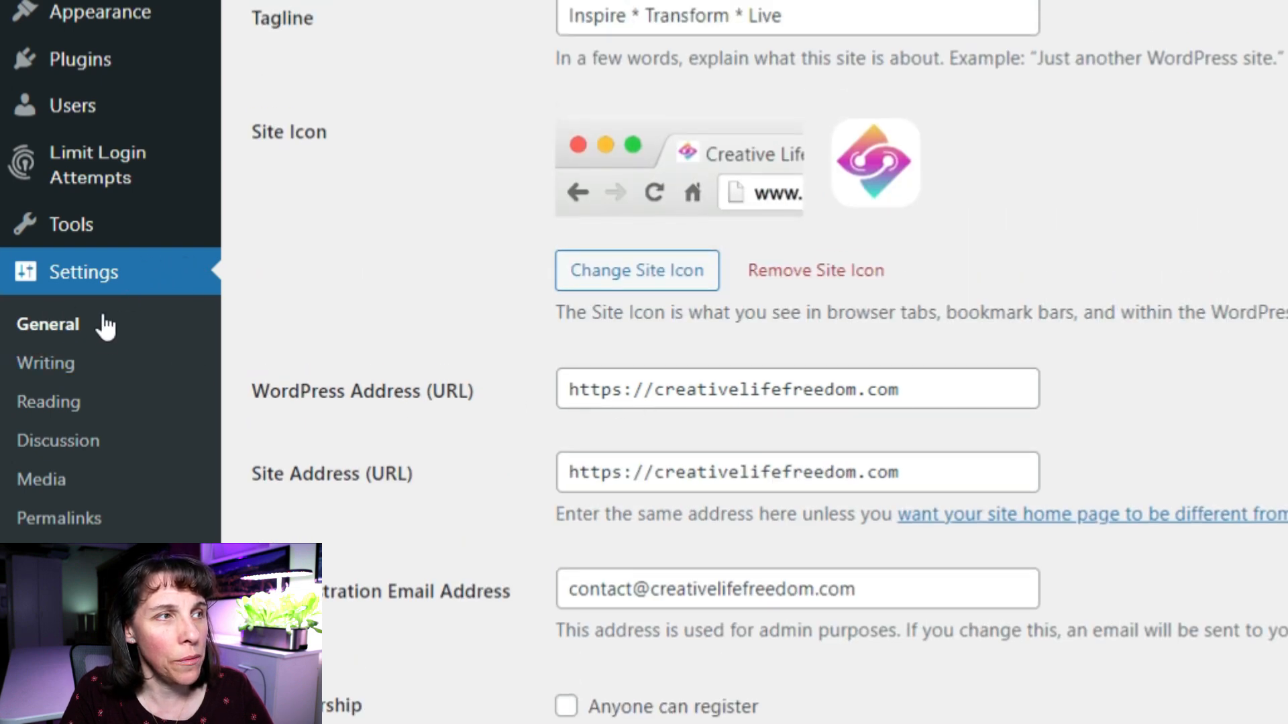
{"action": "left_click", "coordinate": [46, 403]}
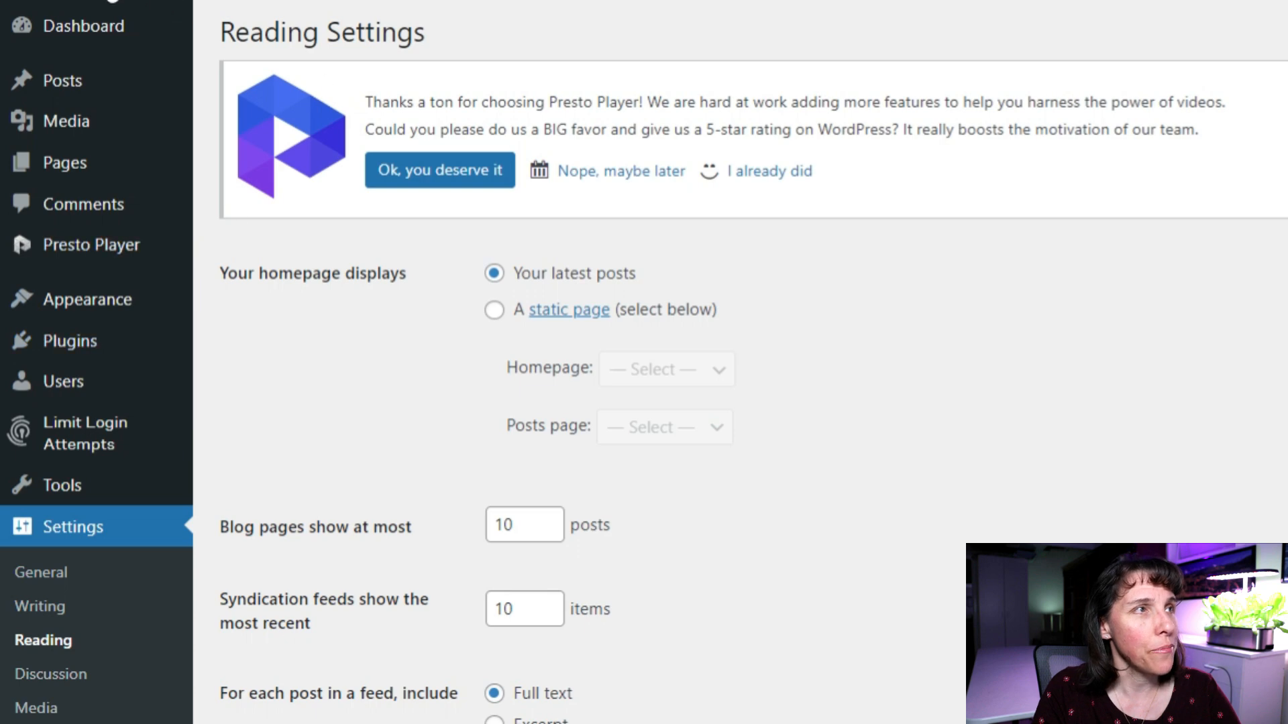
{"action": "mouse_move", "coordinate": [97, 149]}
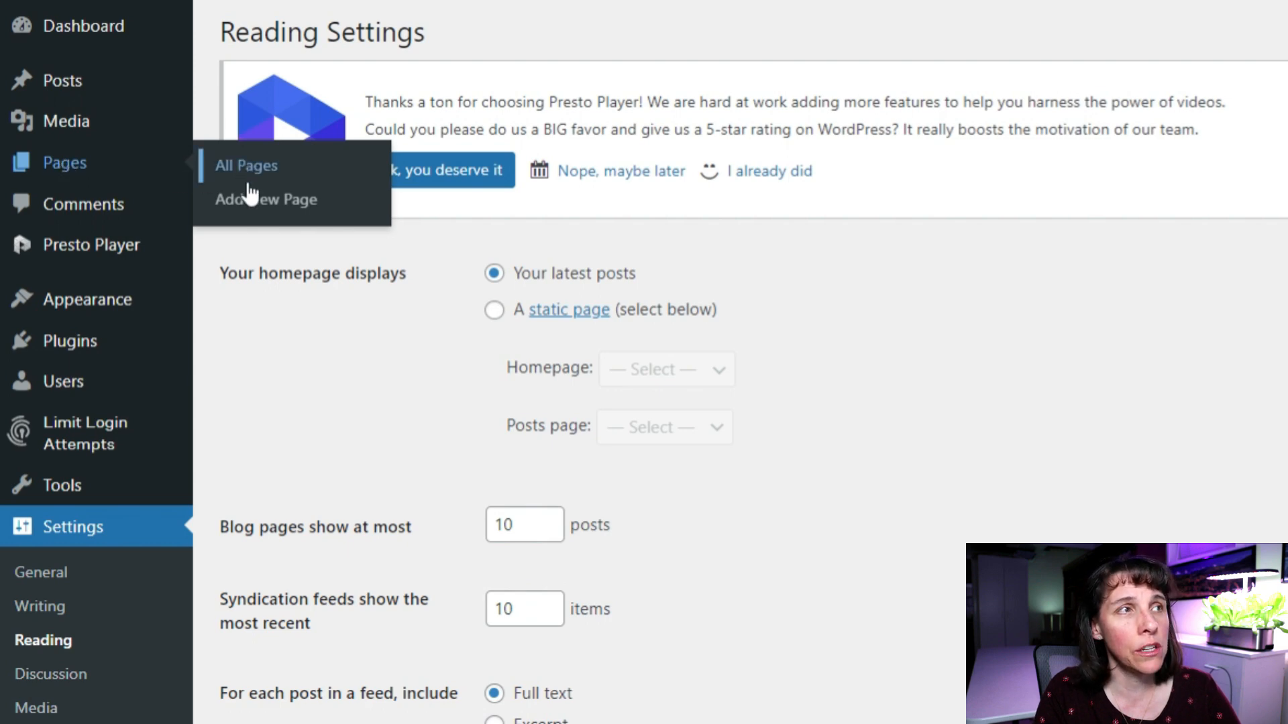
Add a new page and close the Choose a pattern modal to start from a blank page.
{"action": "left_click", "coordinate": [272, 203]}
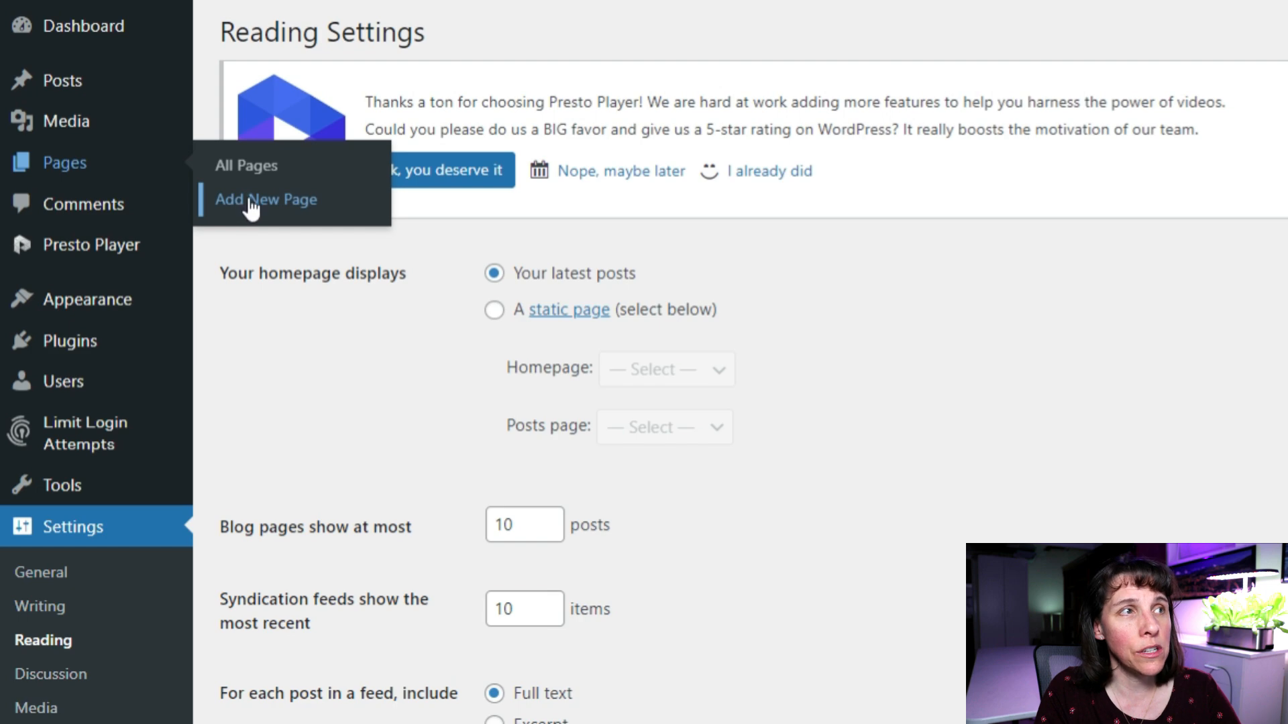
{"action": "left_click", "coordinate": [251, 201]}
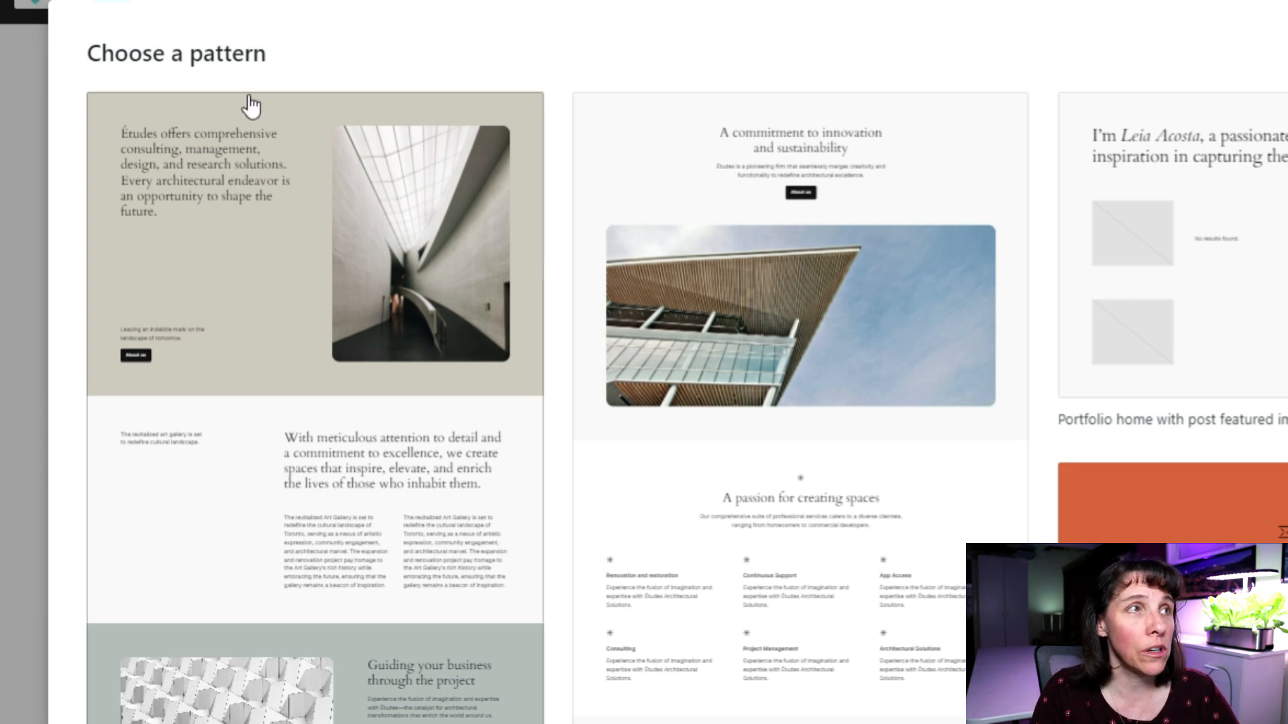
{"action": "scroll", "coordinate": [724, 468], "scroll_direction": "down", "scroll_amount": 8}
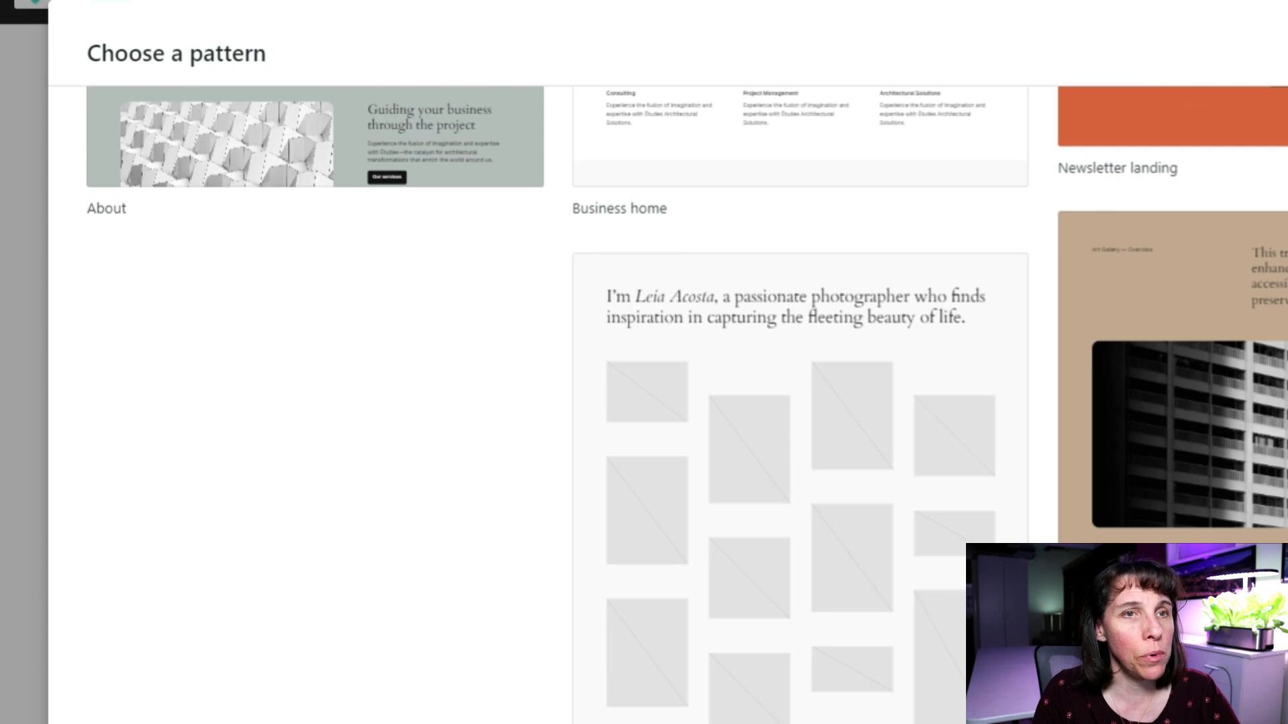
{"action": "scroll", "coordinate": [736, 406], "scroll_direction": "up", "scroll_amount": 8}
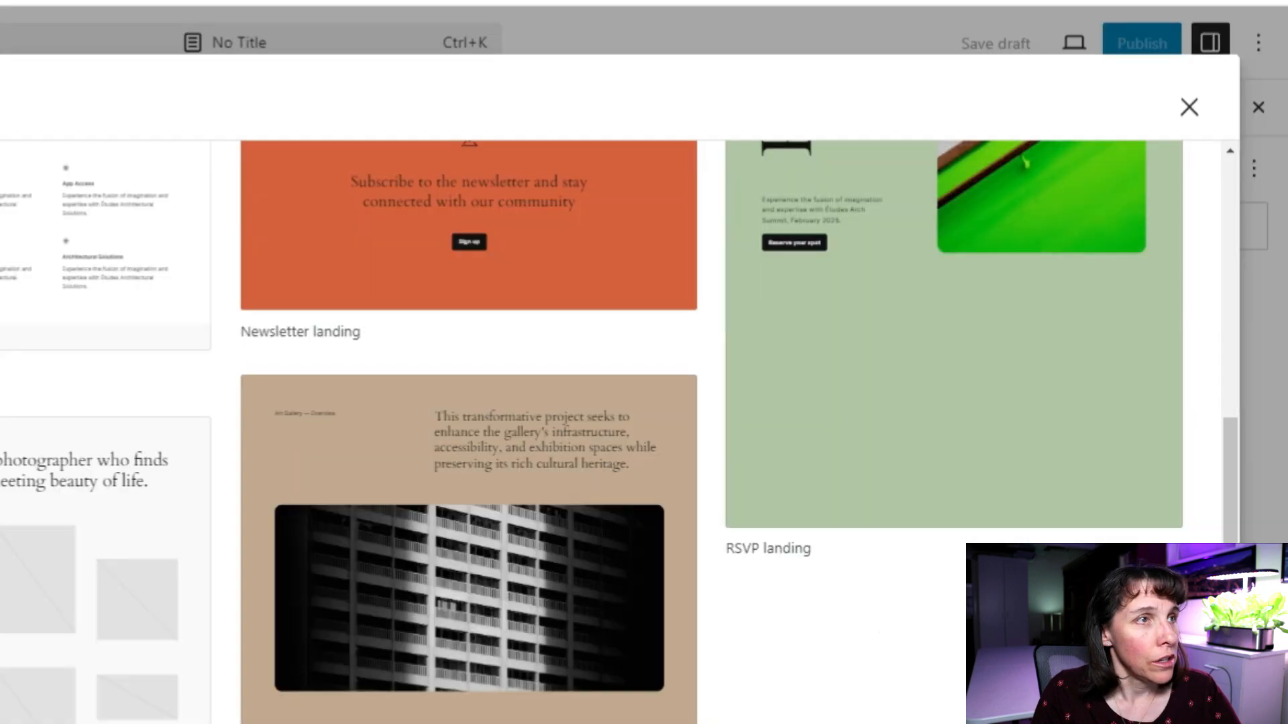
{"action": "scroll", "coordinate": [620, 430], "scroll_direction": "up", "scroll_amount": 5}
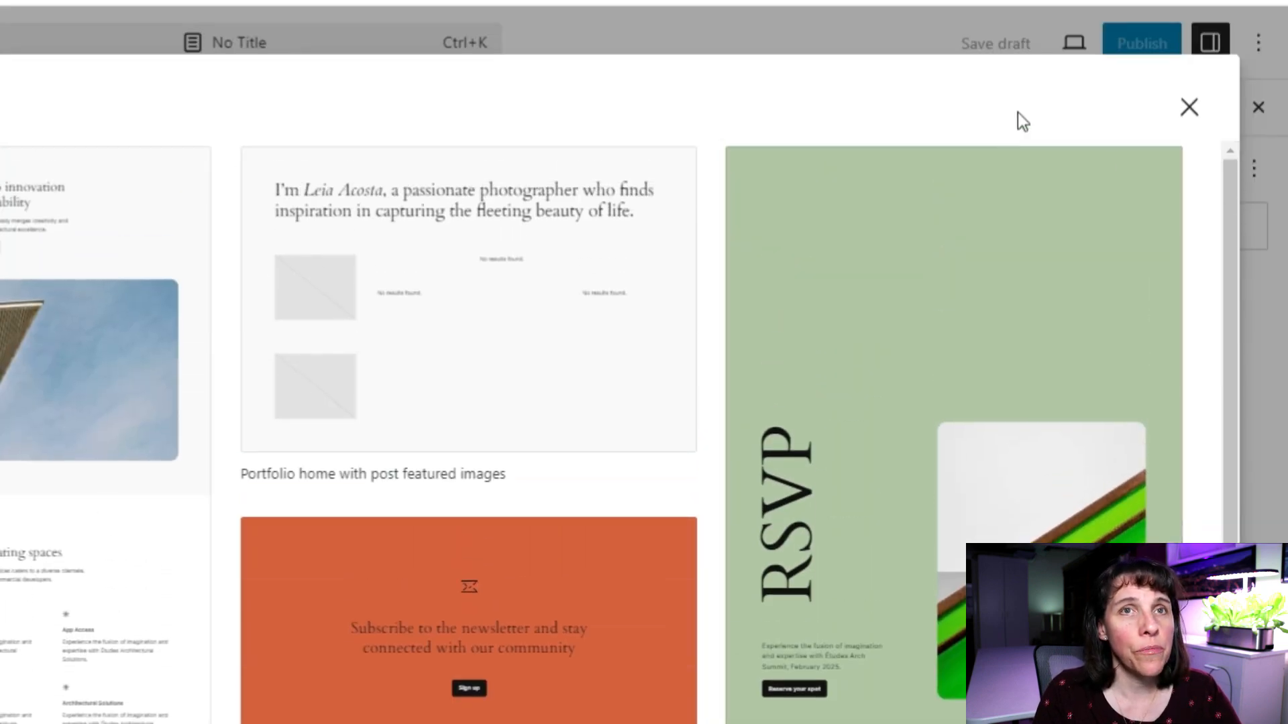
{"action": "left_click", "coordinate": [1188, 107]}
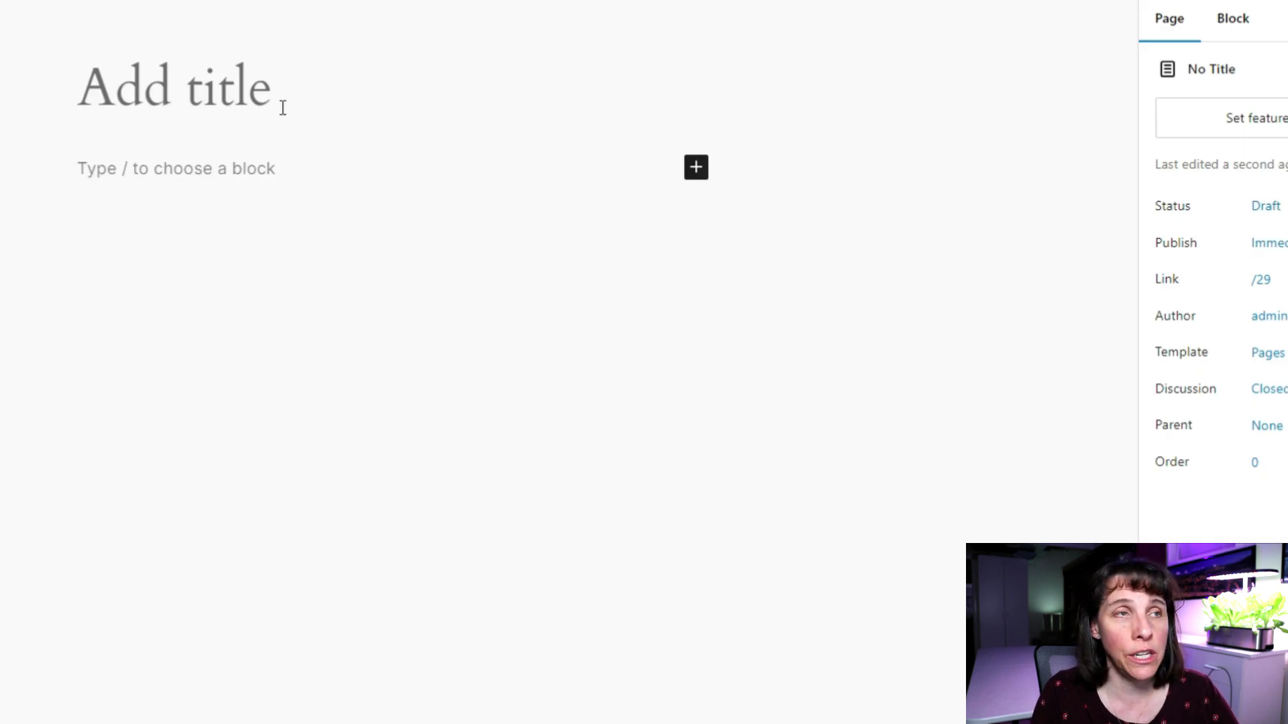
Open the full block library from the empty paragraph's inserter with Browse all.
{"action": "left_click", "coordinate": [84, 91]}
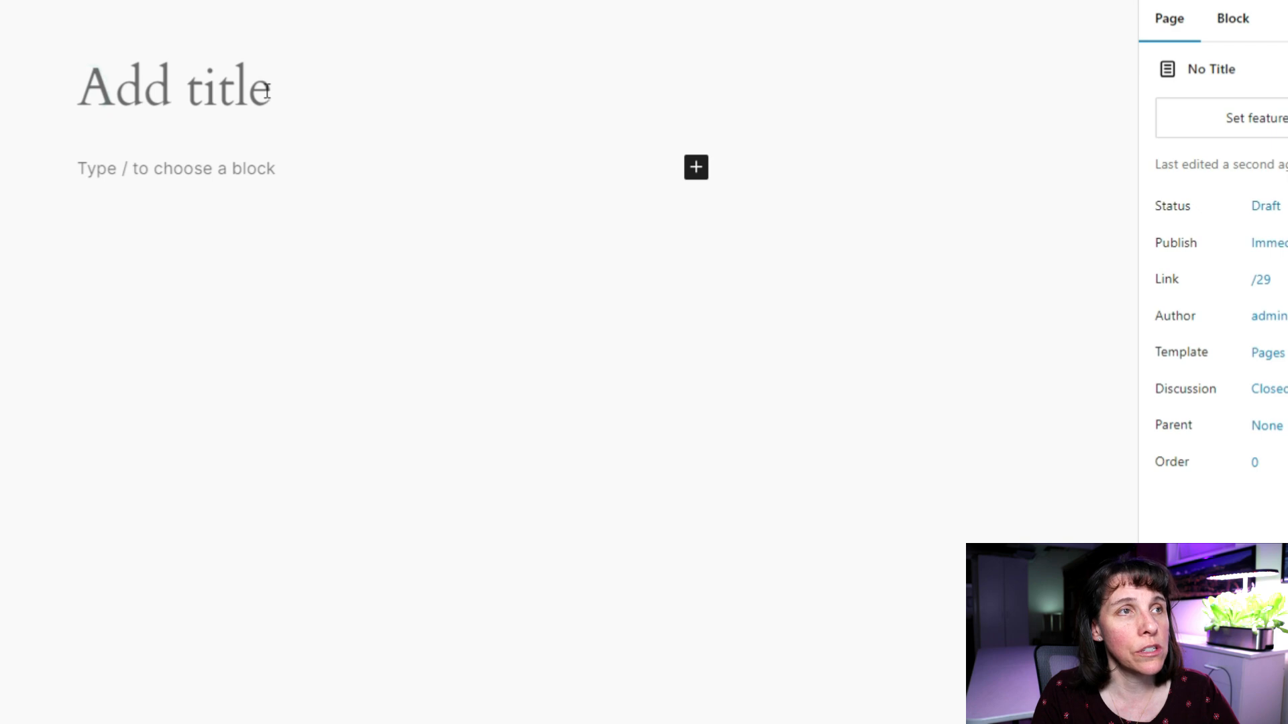
{"action": "left_click", "coordinate": [78, 167]}
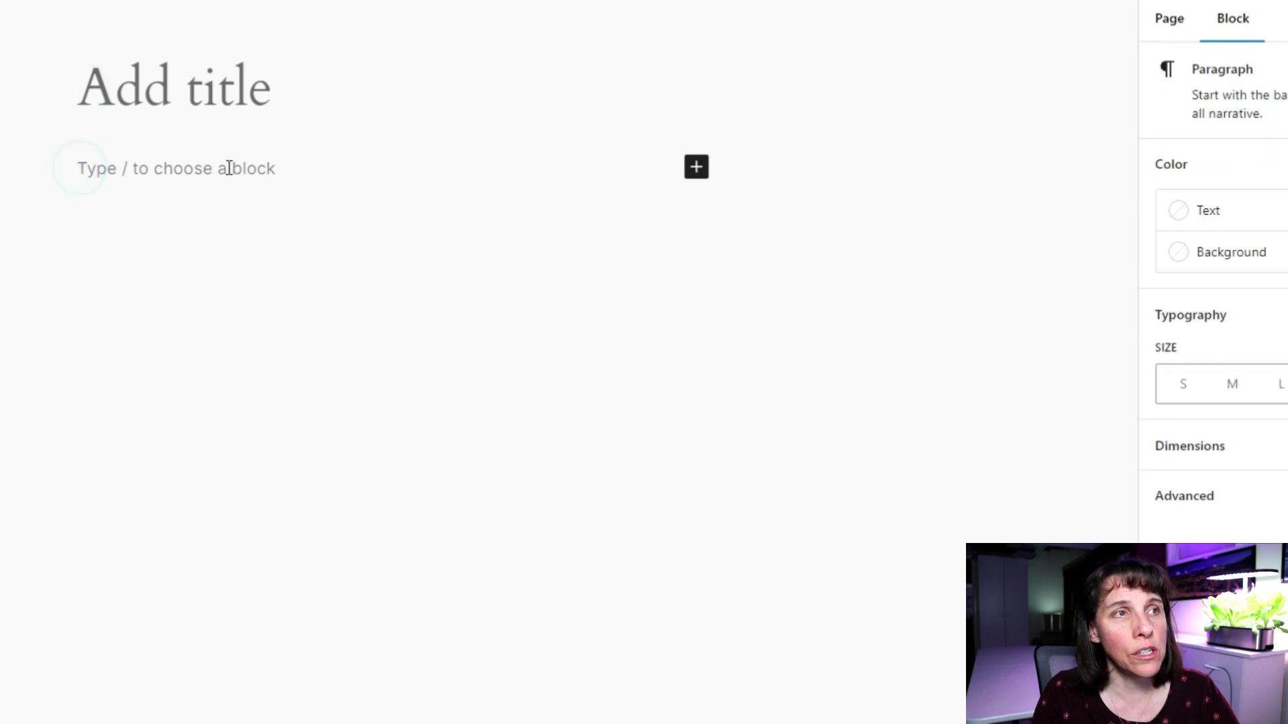
{"action": "left_click", "coordinate": [696, 167]}
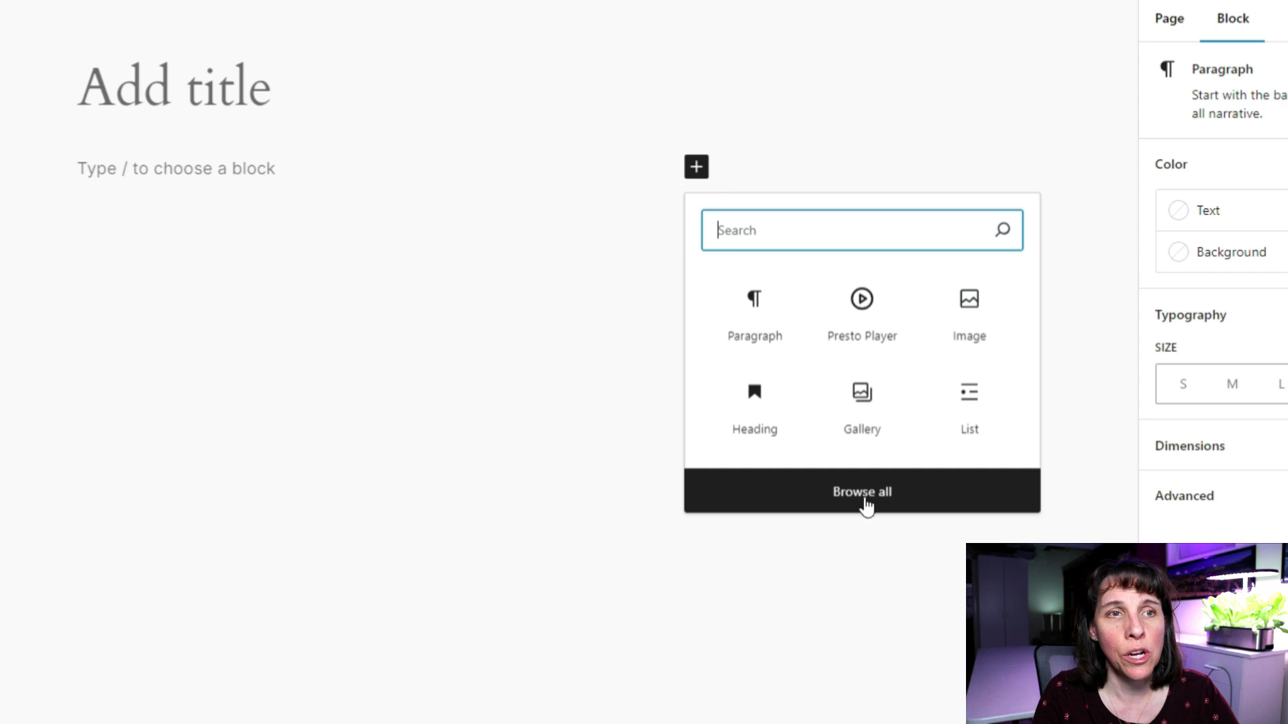
{"action": "left_click", "coordinate": [859, 499]}
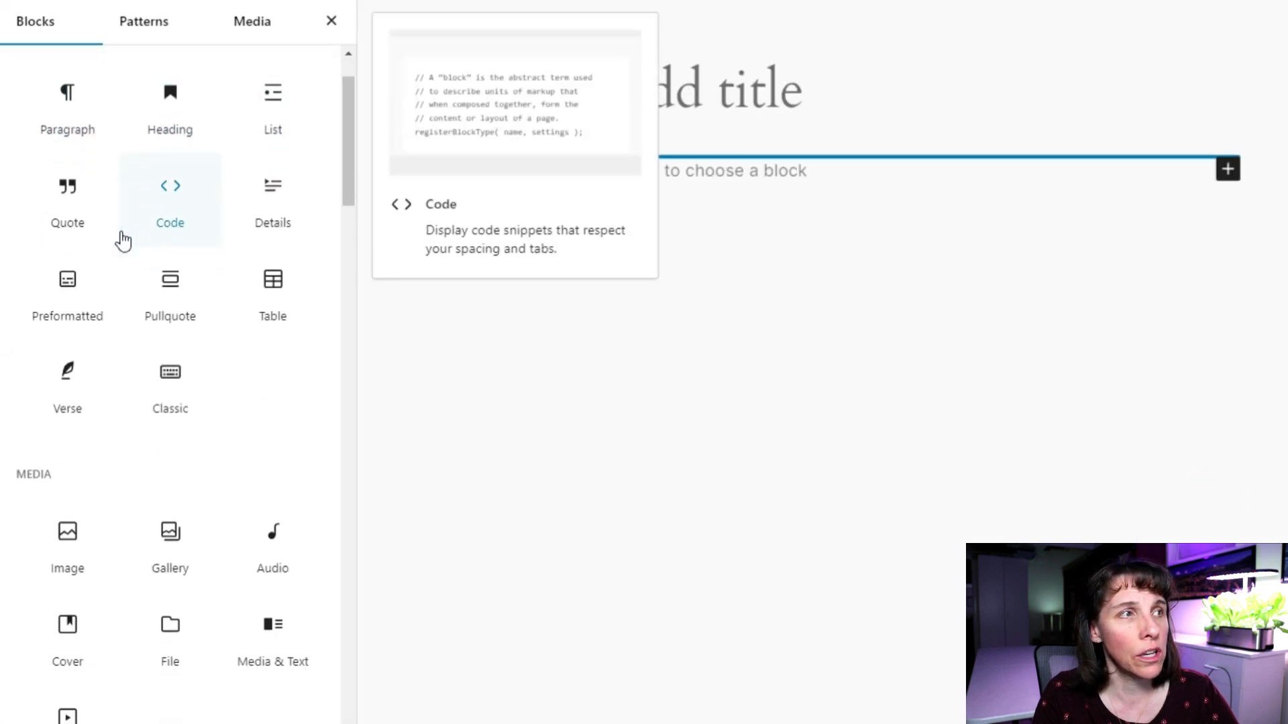
Scroll the Blocks list down to the Presto section.
{"action": "scroll", "coordinate": [129, 228], "scroll_direction": "down", "scroll_amount": 1}
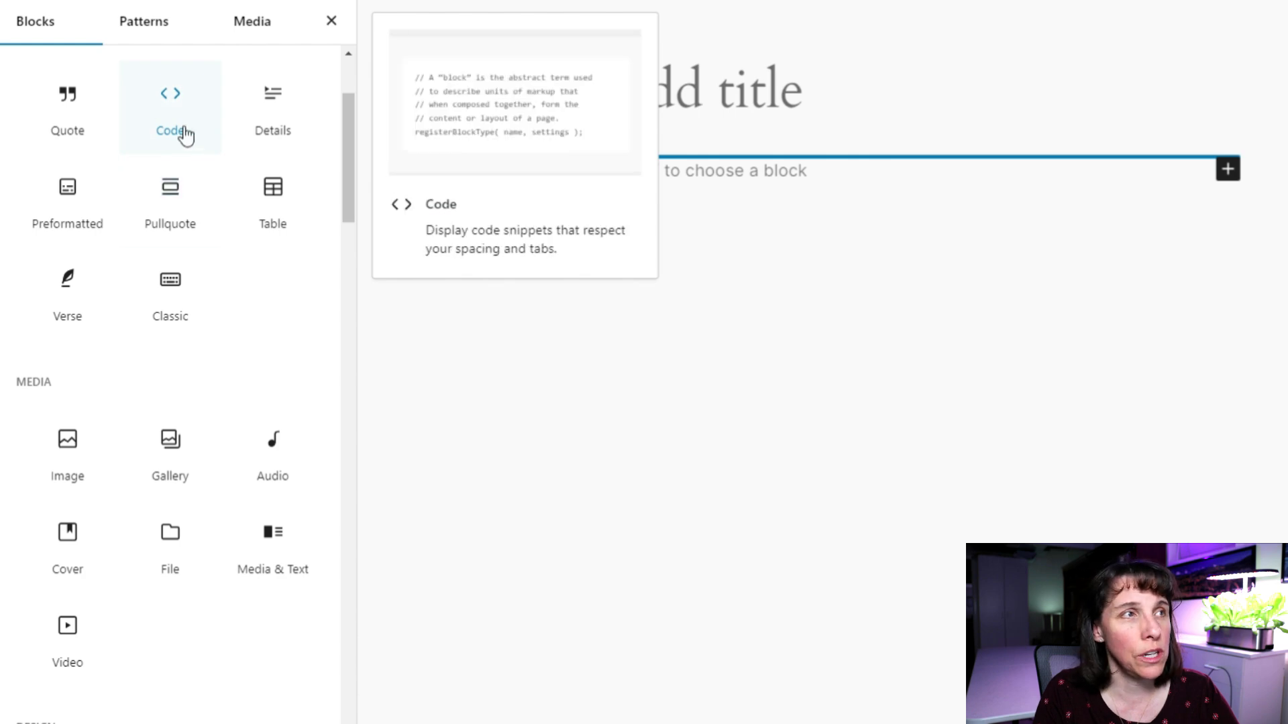
{"action": "scroll", "coordinate": [69, 160], "scroll_direction": "down", "scroll_amount": 1}
{"action": "scroll", "coordinate": [75, 134], "scroll_direction": "up", "scroll_amount": 1}
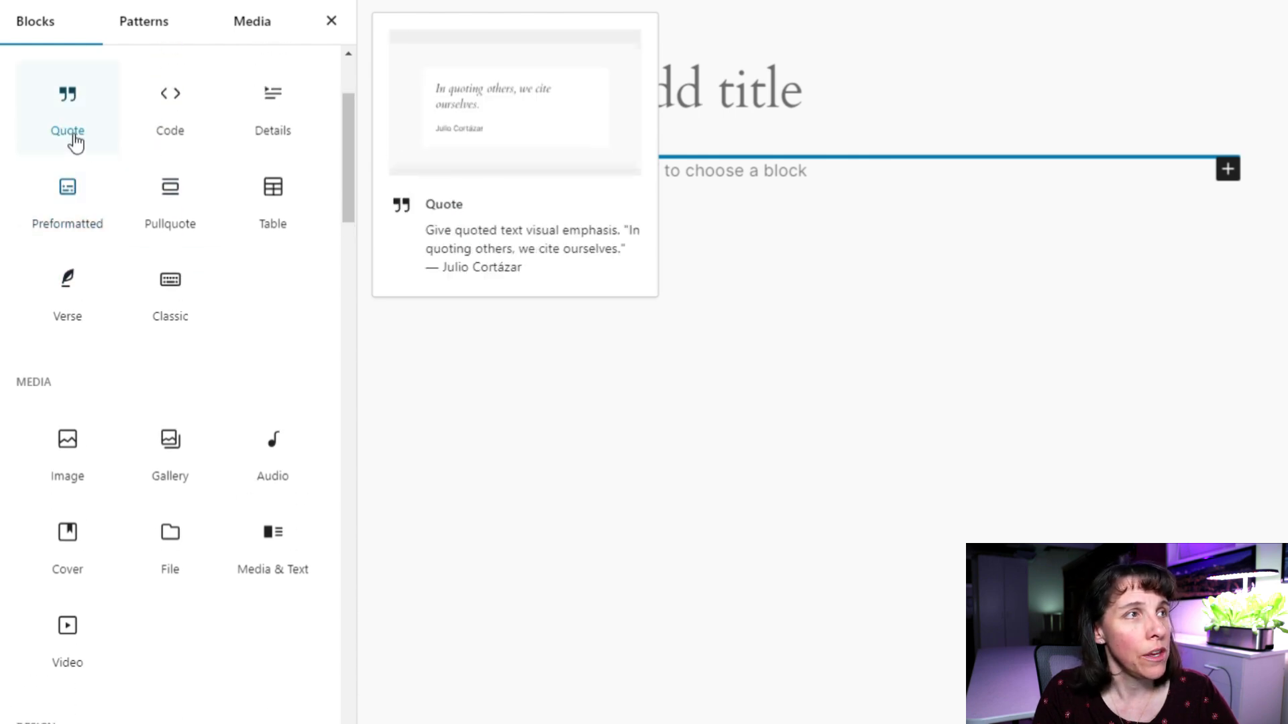
{"action": "scroll", "coordinate": [77, 225], "scroll_direction": "down", "scroll_amount": 1}
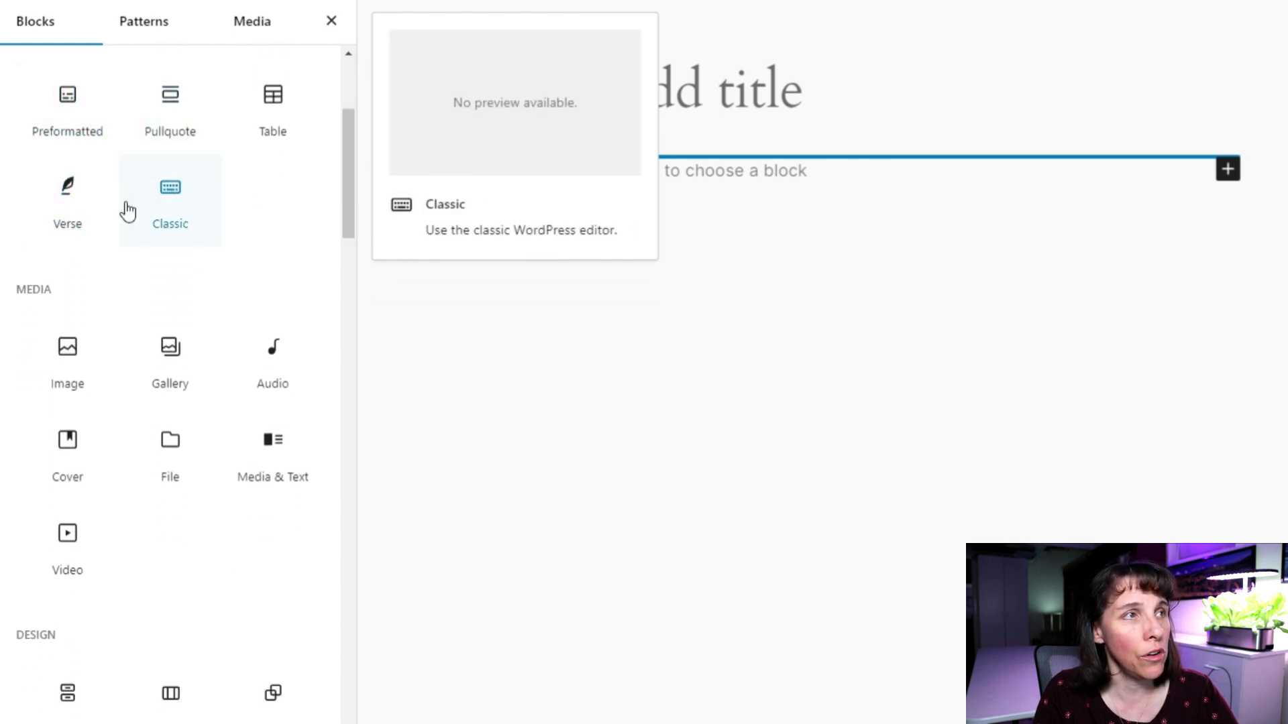
{"action": "scroll", "coordinate": [107, 221], "scroll_direction": "down", "scroll_amount": 1}
{"action": "scroll", "coordinate": [67, 221], "scroll_direction": "down", "scroll_amount": 2}
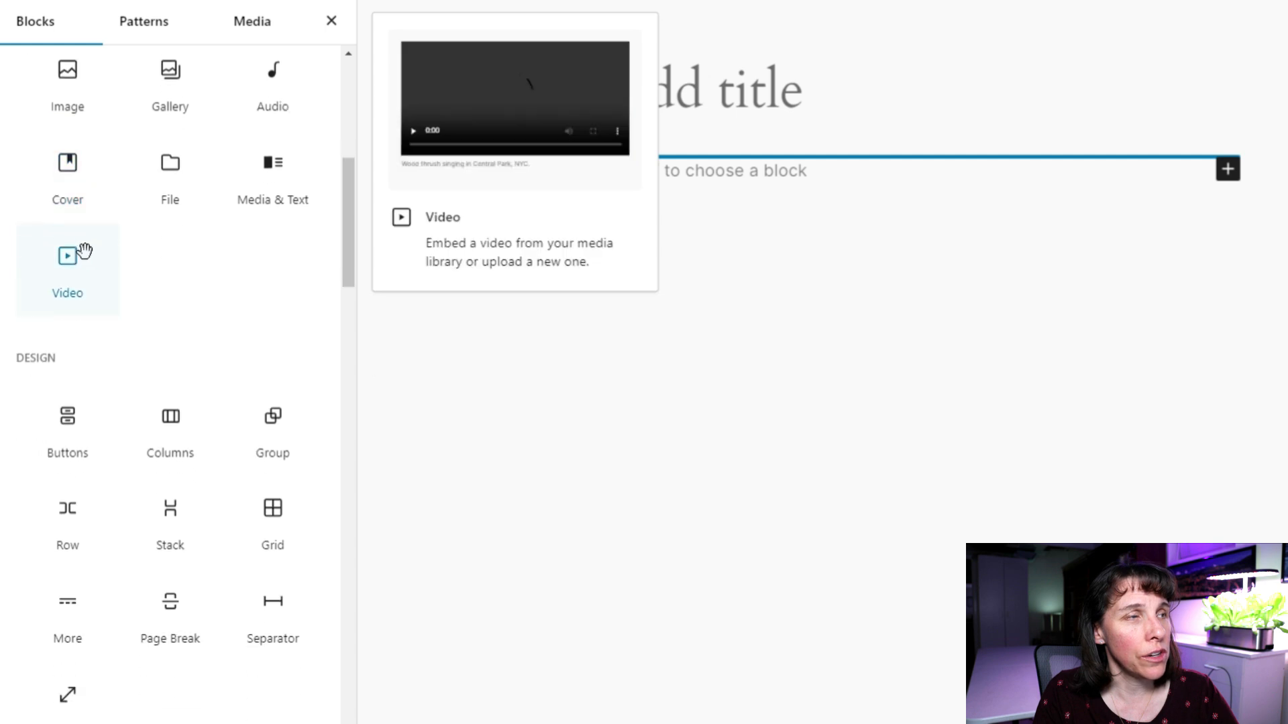
{"action": "scroll", "coordinate": [218, 222], "scroll_direction": "down", "scroll_amount": 1}
{"action": "scroll", "coordinate": [159, 249], "scroll_direction": "up", "scroll_amount": 2}
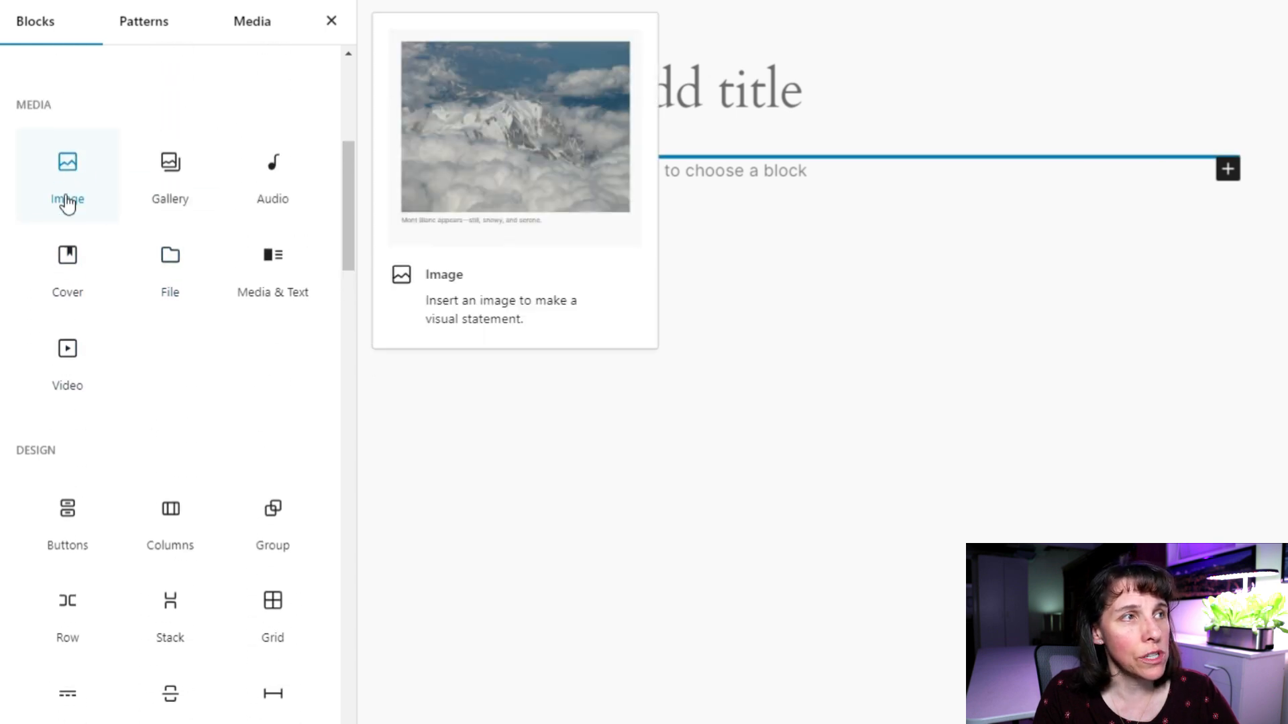
{"action": "scroll", "coordinate": [207, 311], "scroll_direction": "down", "scroll_amount": 1}
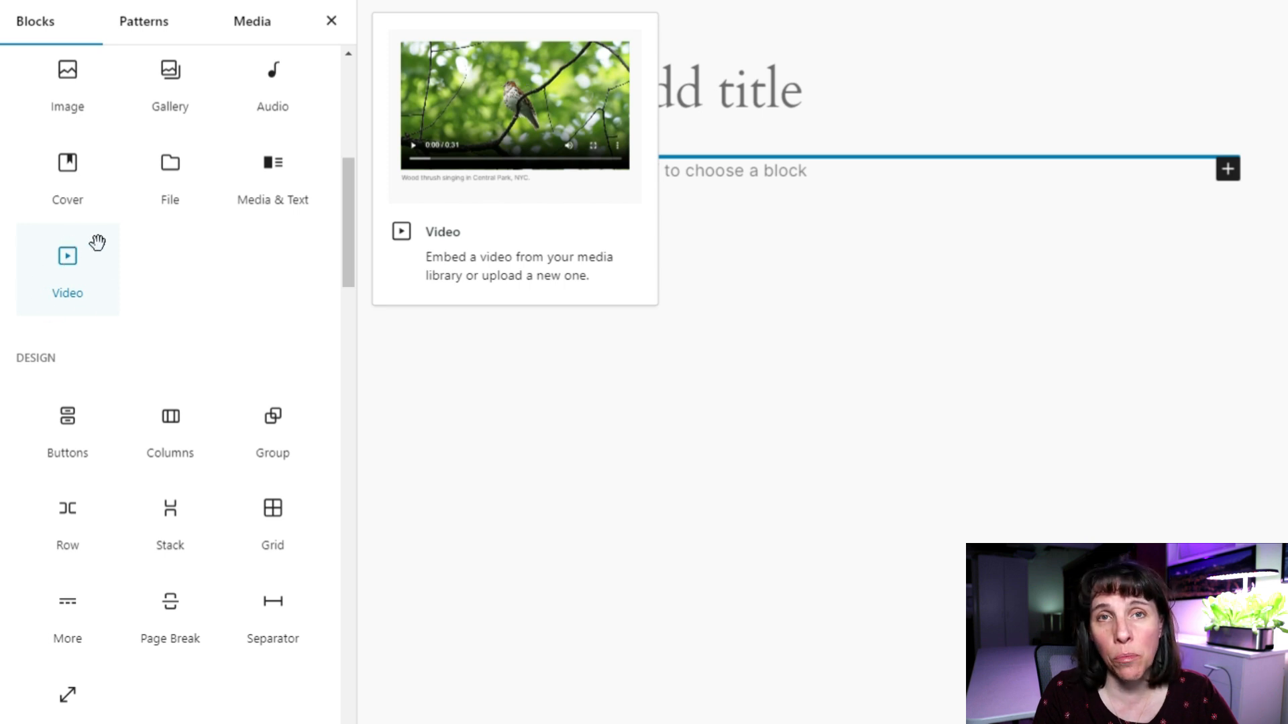
{"action": "scroll", "coordinate": [98, 244], "scroll_direction": "down", "scroll_amount": 1}
{"action": "scroll", "coordinate": [94, 253], "scroll_direction": "down", "scroll_amount": 8}
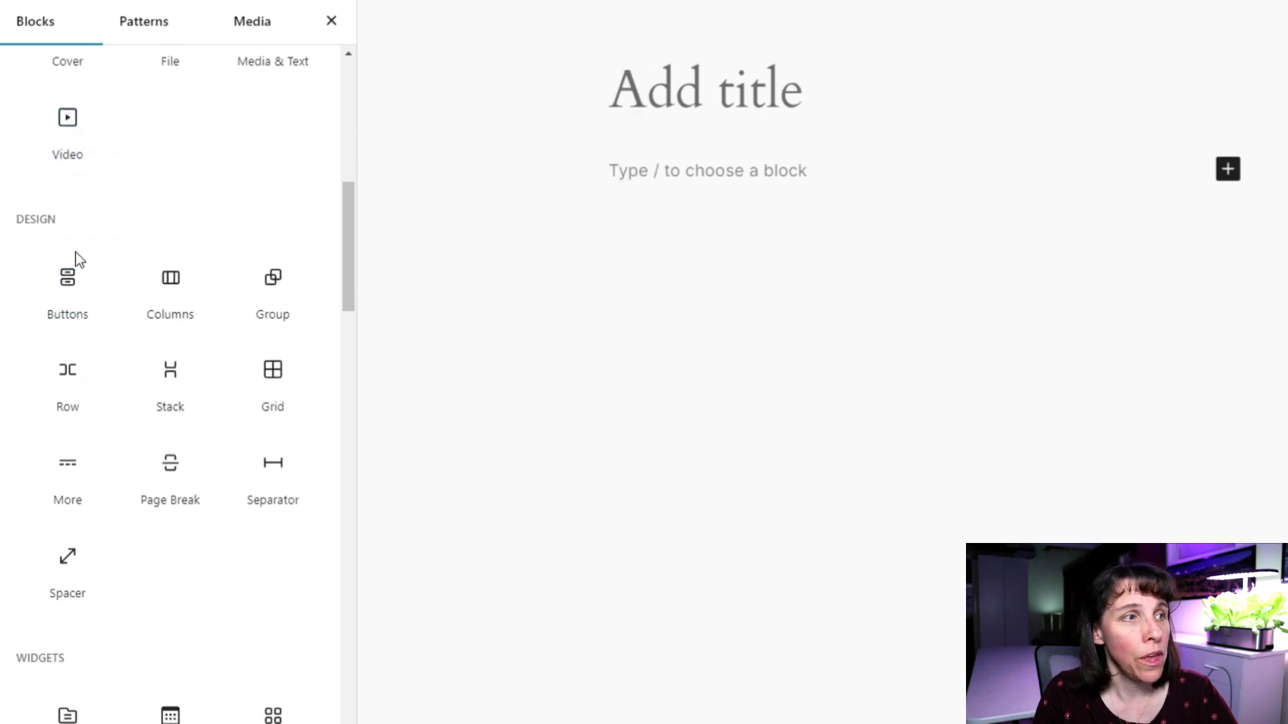
{"action": "scroll", "coordinate": [122, 519], "scroll_direction": "down", "scroll_amount": 12}
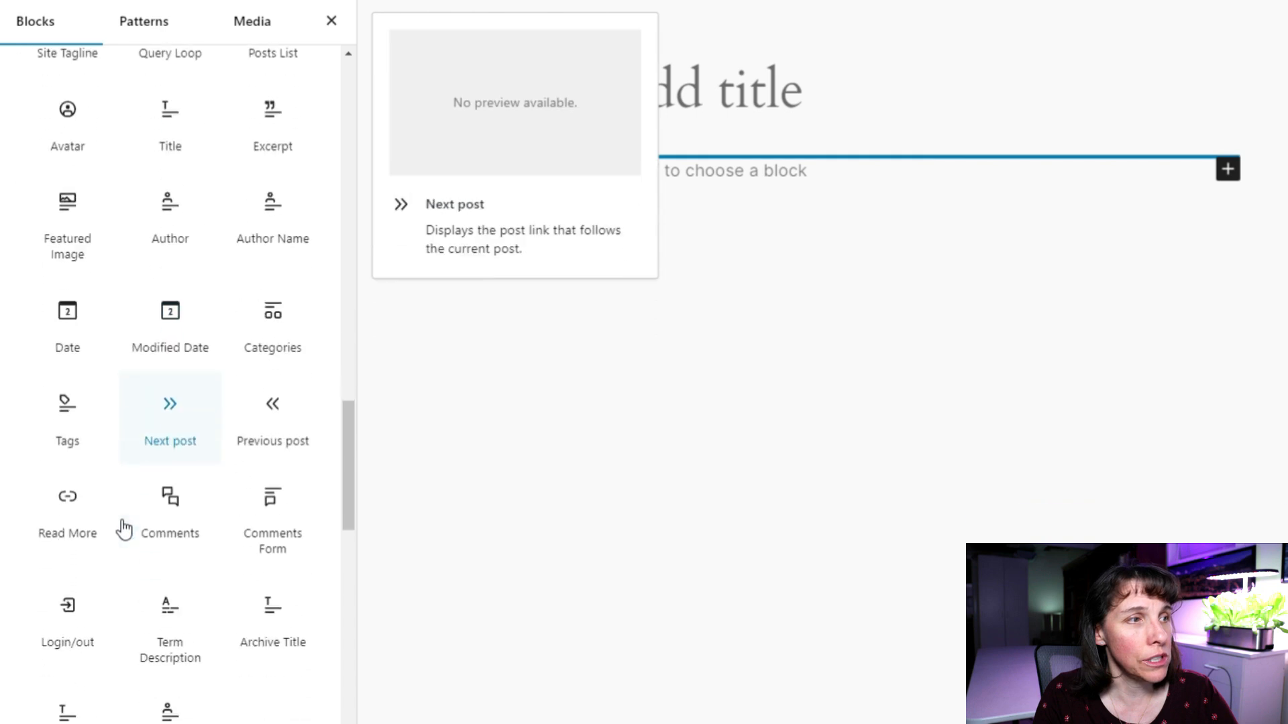
{"action": "scroll", "coordinate": [127, 565], "scroll_direction": "down", "scroll_amount": 9}
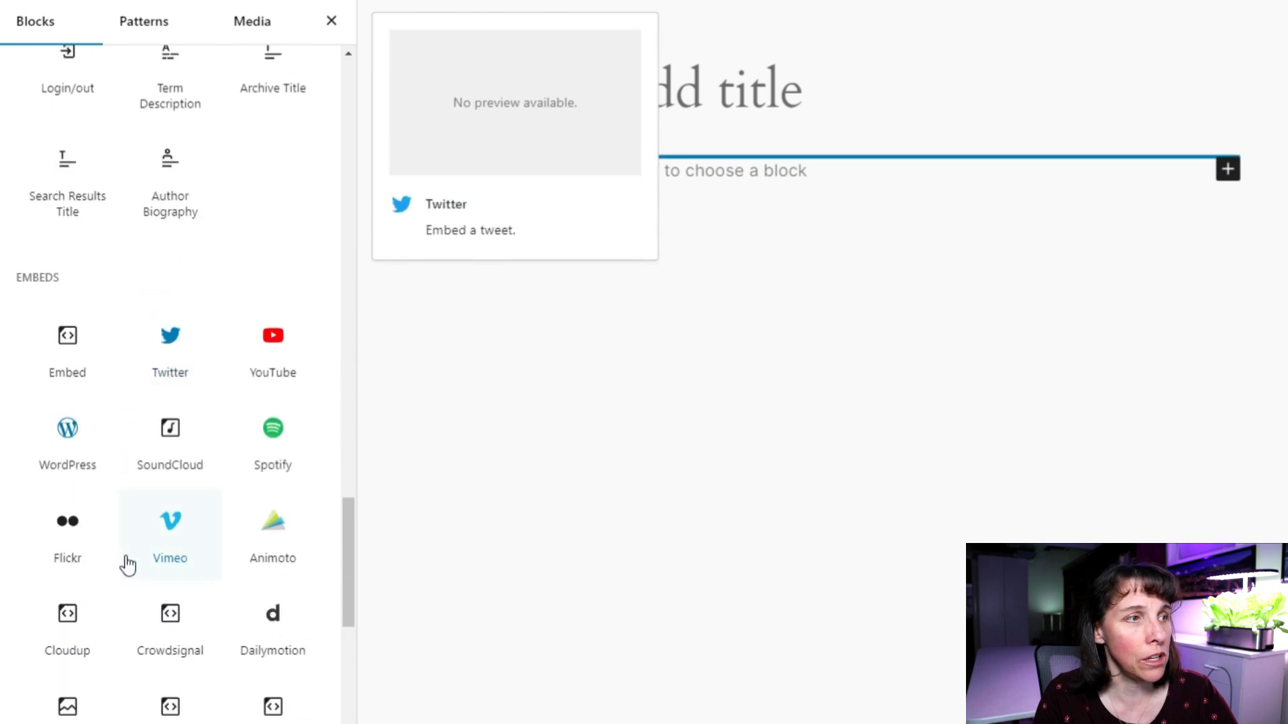
{"action": "scroll", "coordinate": [128, 590], "scroll_direction": "down", "scroll_amount": 5}
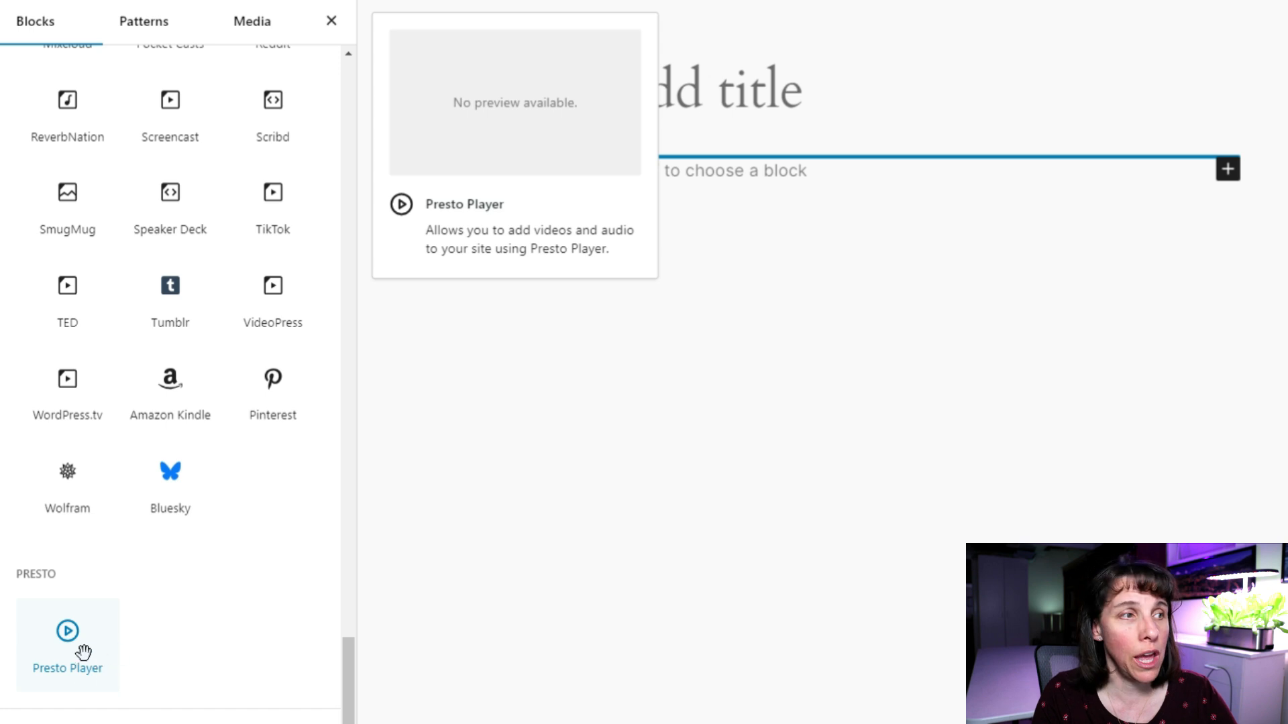
Insert a trial Presto Player block, delete it, and return the caret to the empty paragraph.
{"action": "left_click", "coordinate": [59, 674]}
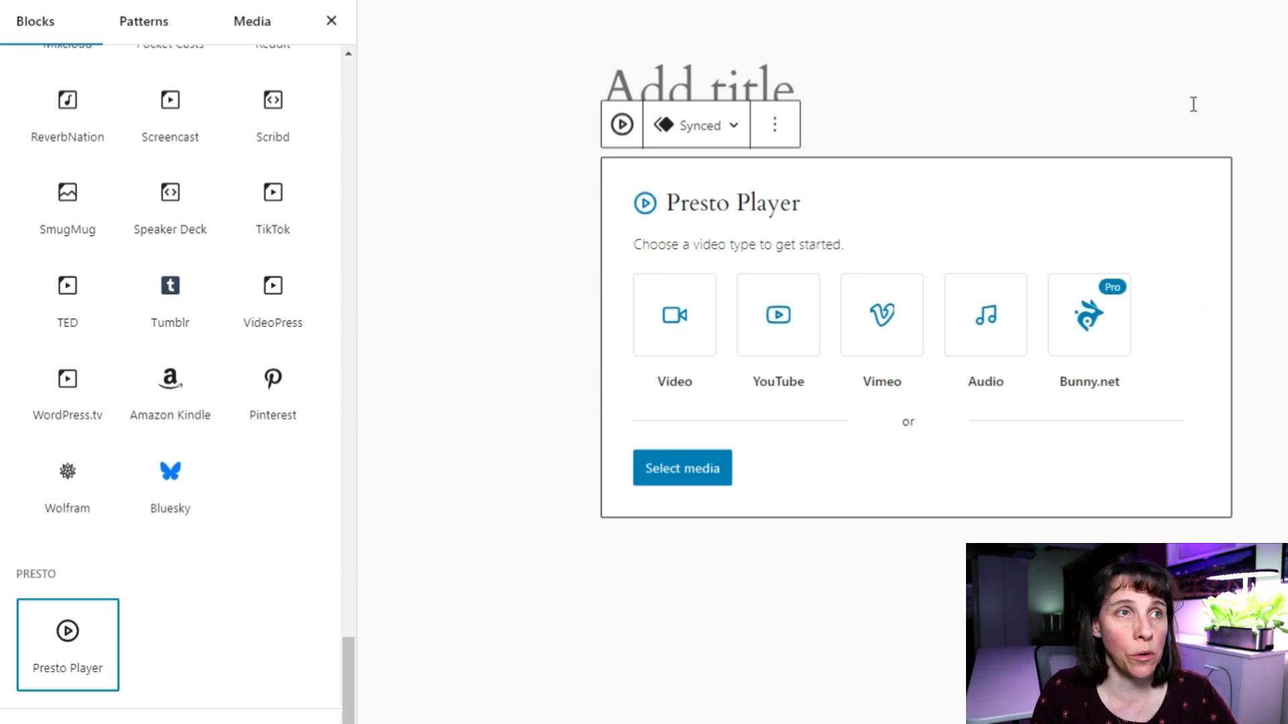
{"action": "left_click", "coordinate": [1014, 120]}
{"action": "left_click", "coordinate": [915, 192]}
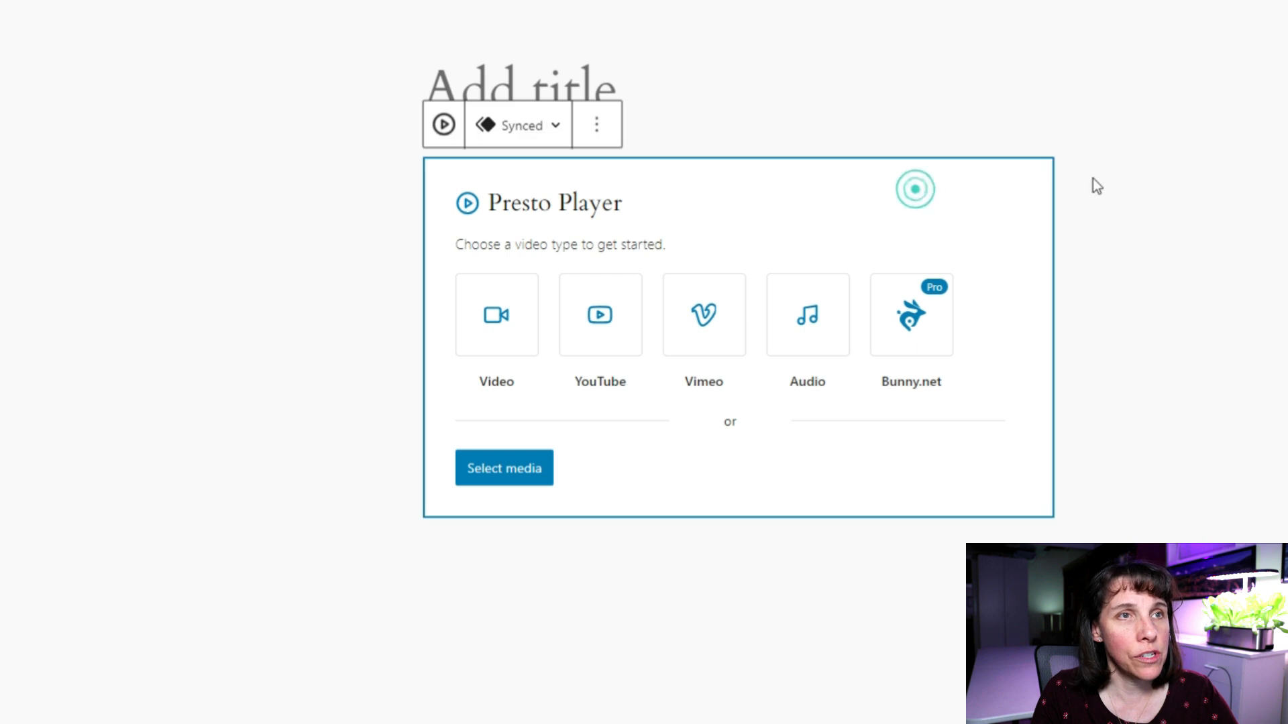
{"action": "left_click", "coordinate": [603, 133]}
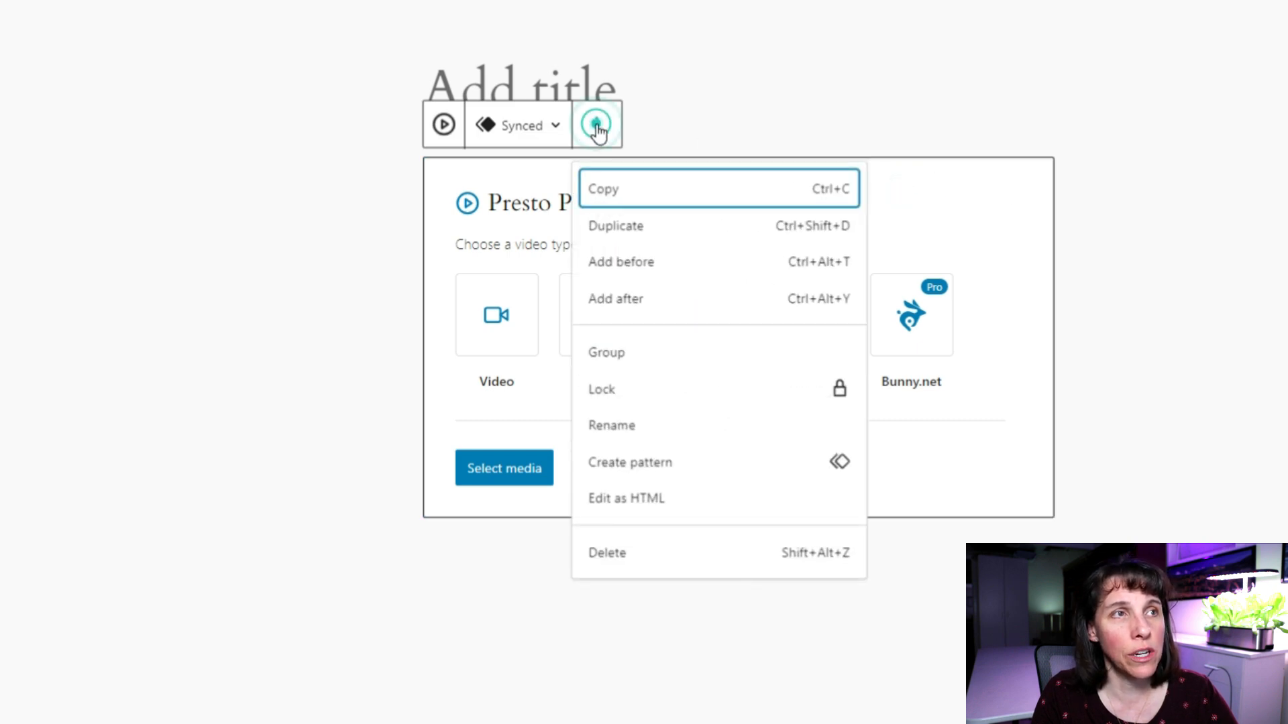
{"action": "left_click", "coordinate": [600, 555]}
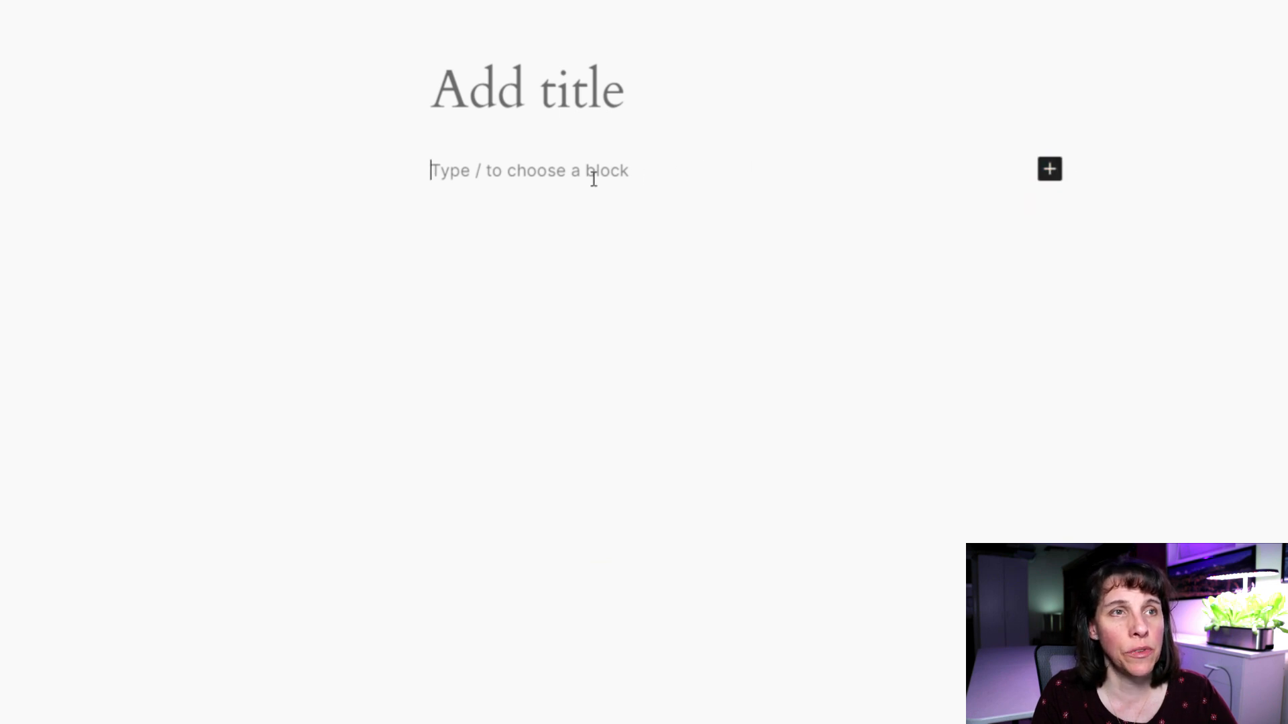
{"action": "left_click", "coordinate": [1049, 169]}
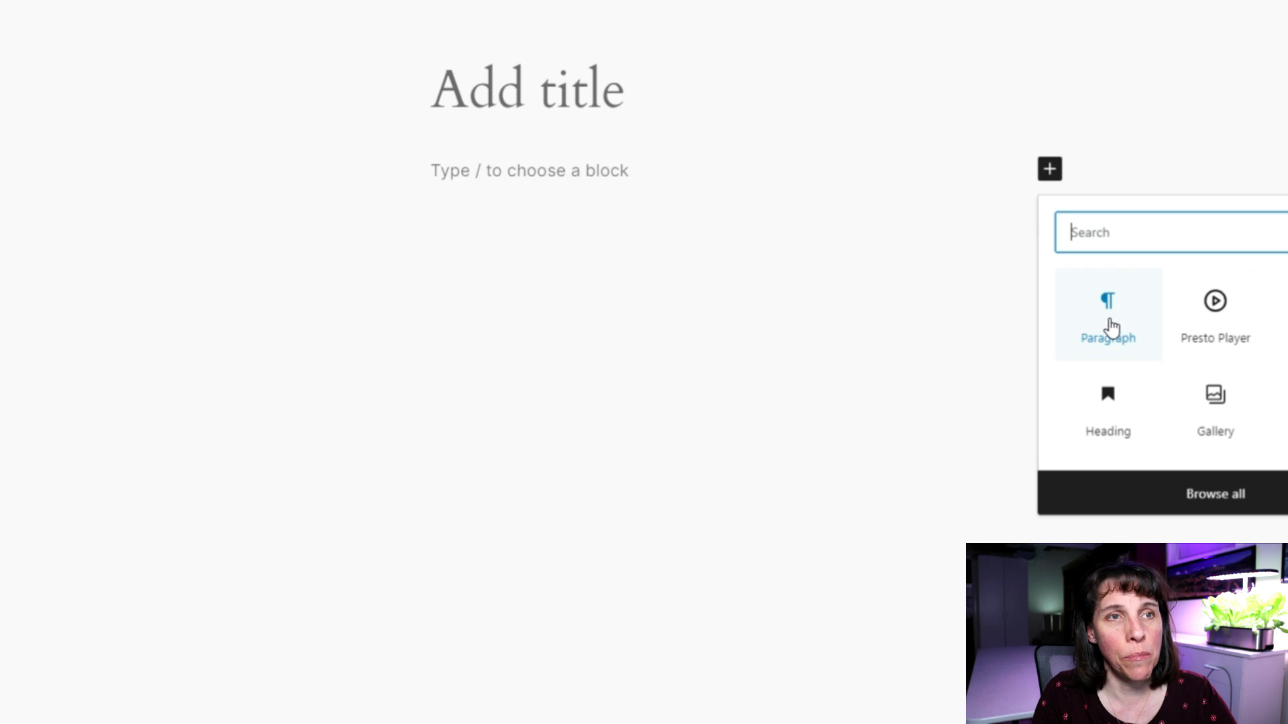
{"action": "left_click", "coordinate": [469, 89]}
{"action": "left_click", "coordinate": [601, 173]}
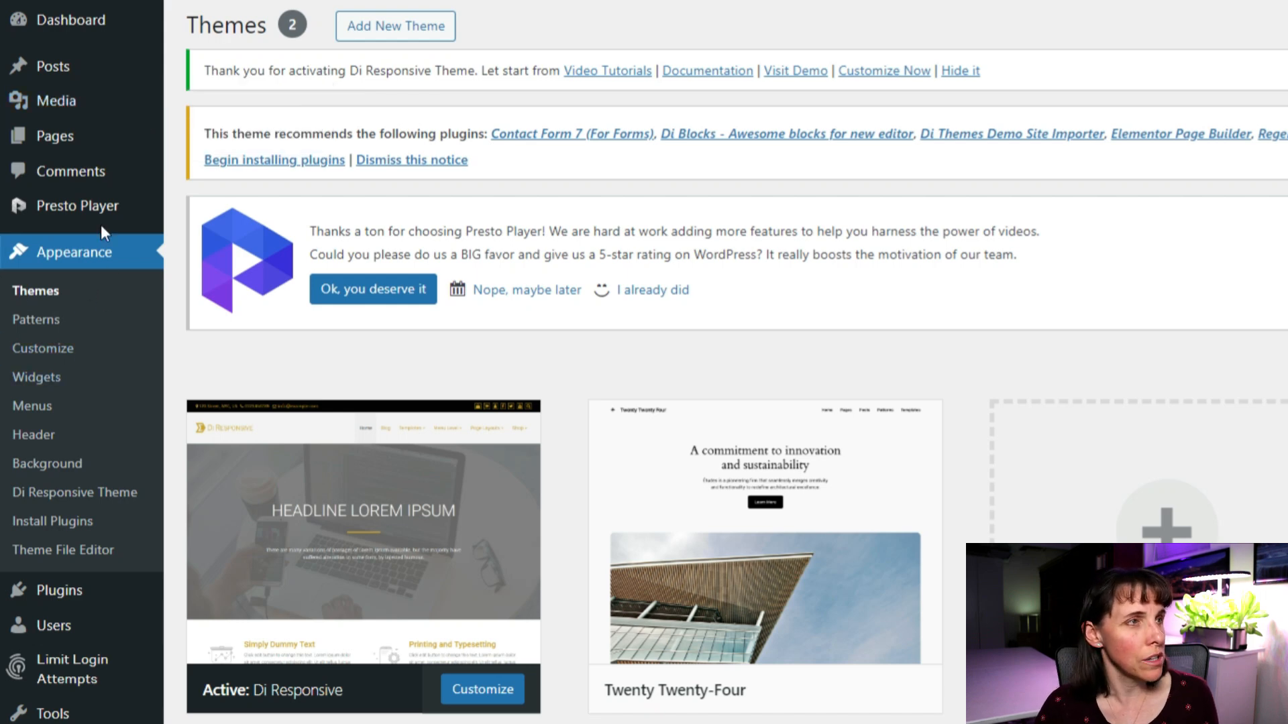
Go from the dashboard to the Posts > Categories admin page.
{"action": "left_click", "coordinate": [56, 69]}
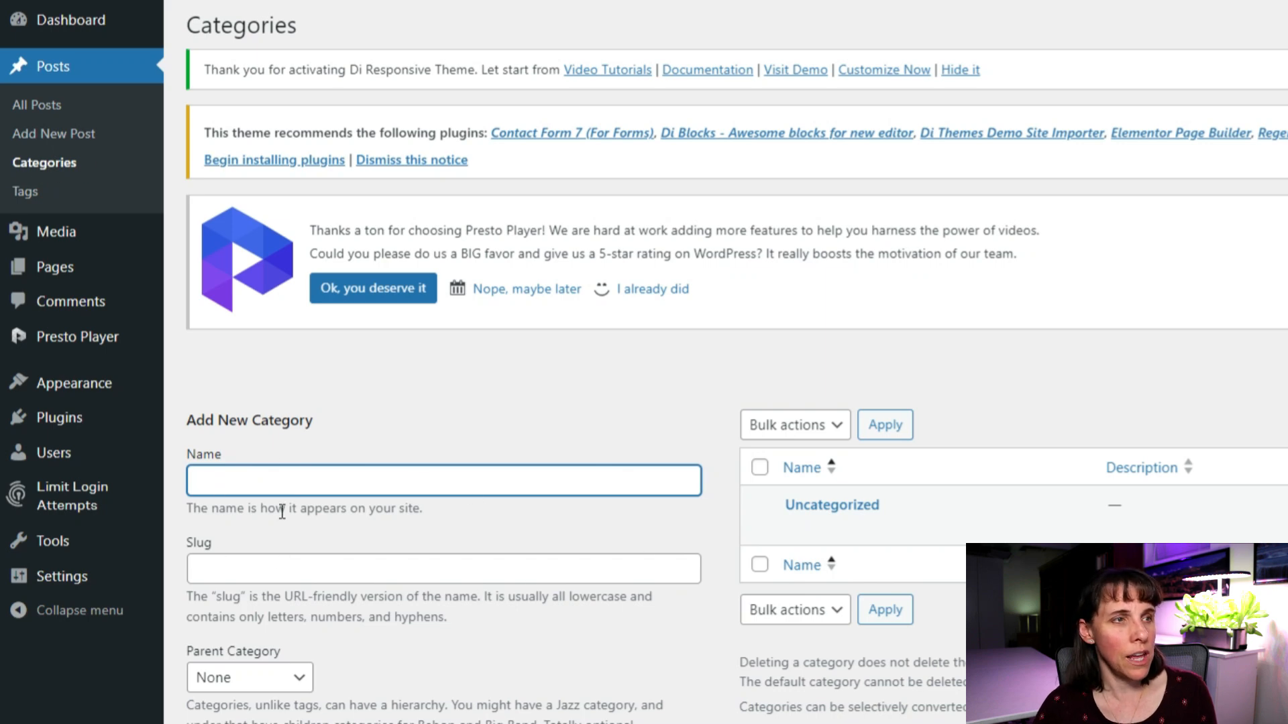
Add a new top-level category named 'Marketing' with parent None.
{"action": "type", "text": "Marketing"}
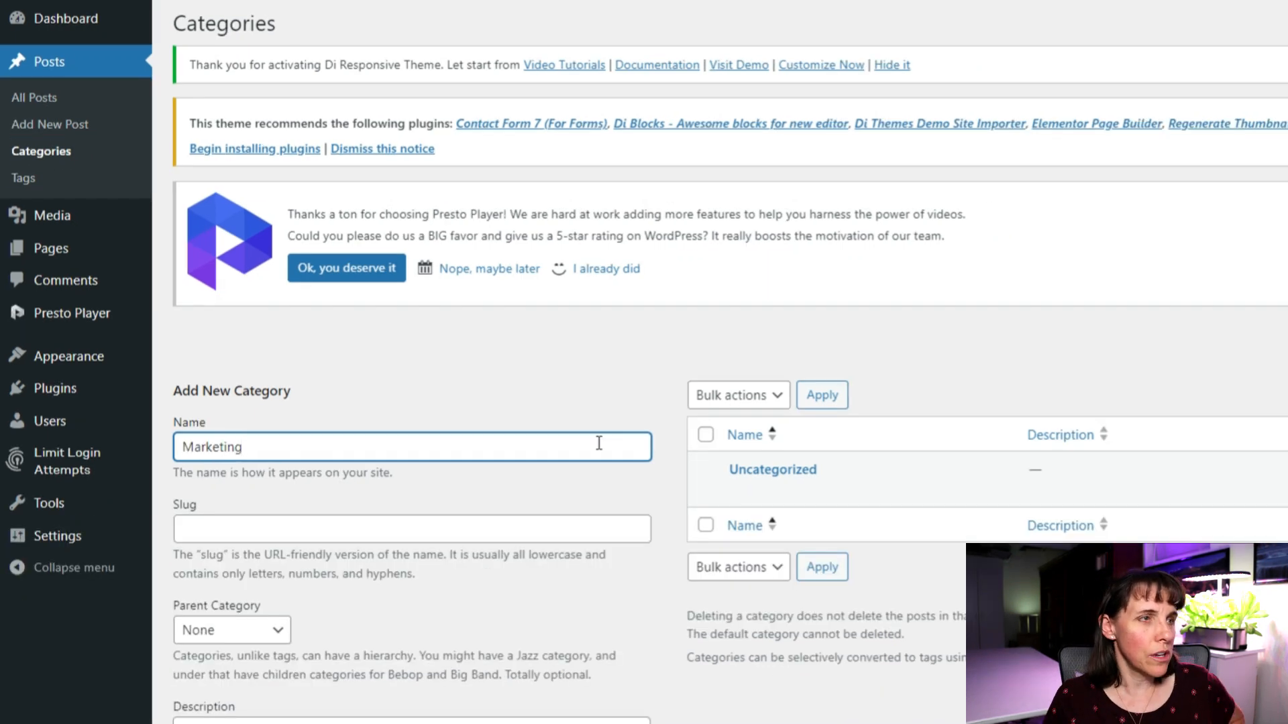
{"action": "scroll", "coordinate": [340, 655], "scroll_direction": "down", "scroll_amount": 3}
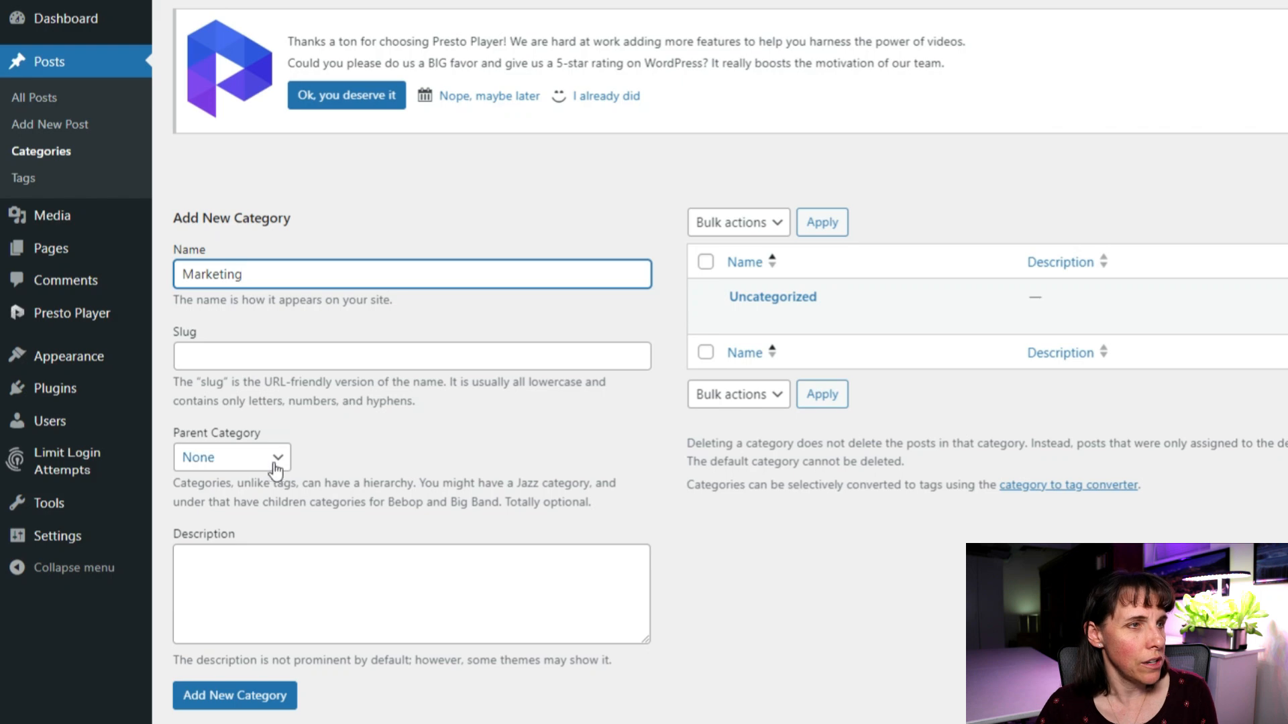
{"action": "left_click", "coordinate": [280, 459]}
{"action": "left_click", "coordinate": [389, 456]}
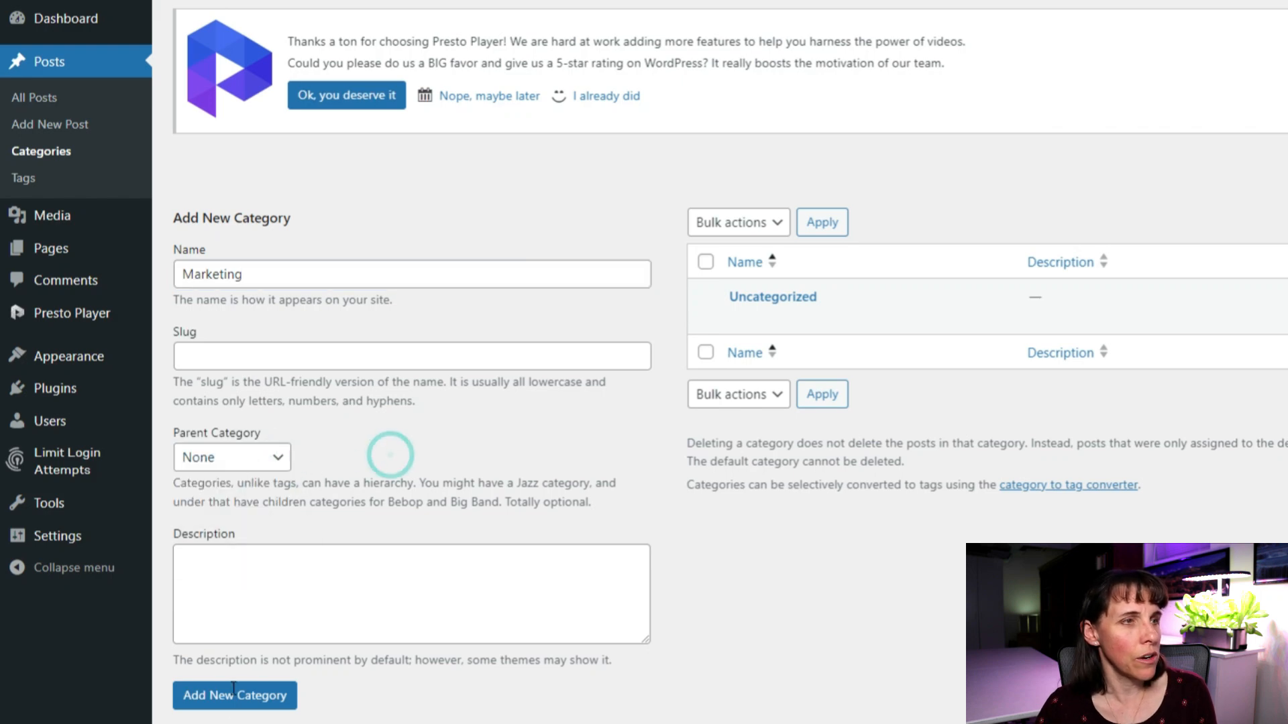
{"action": "left_click", "coordinate": [217, 699]}
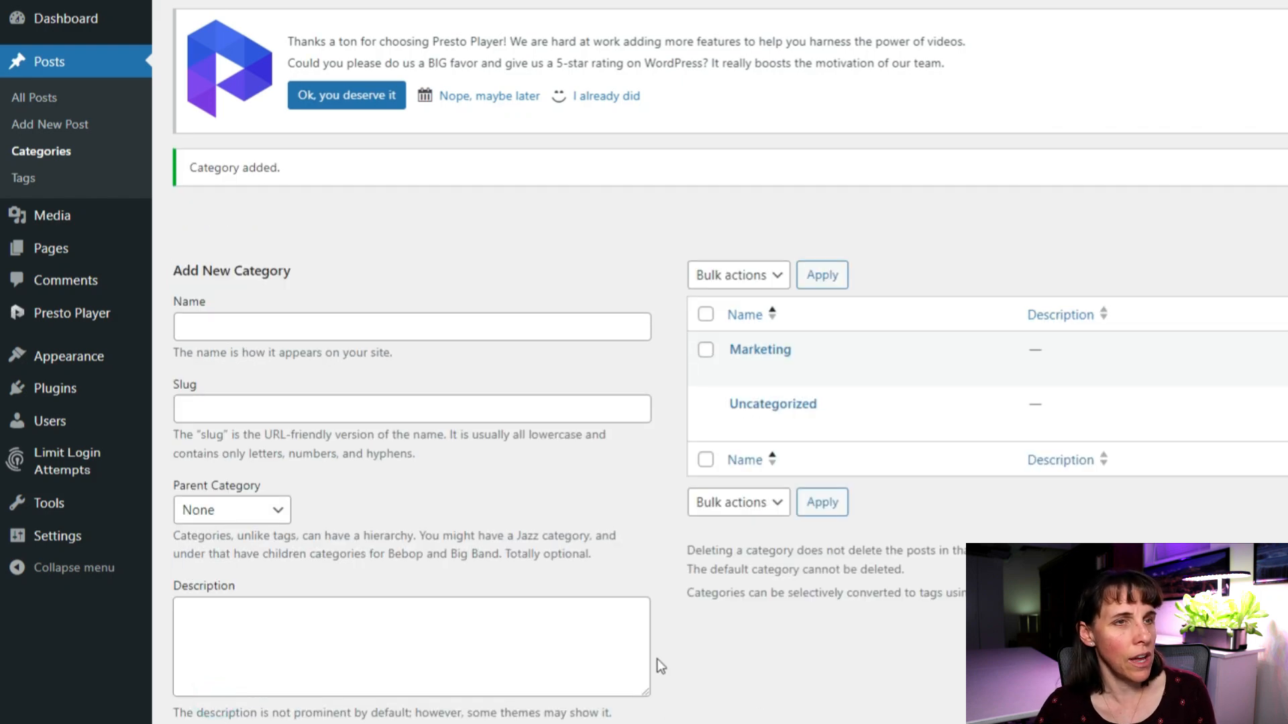
{"action": "mouse_move", "coordinate": [763, 442]}
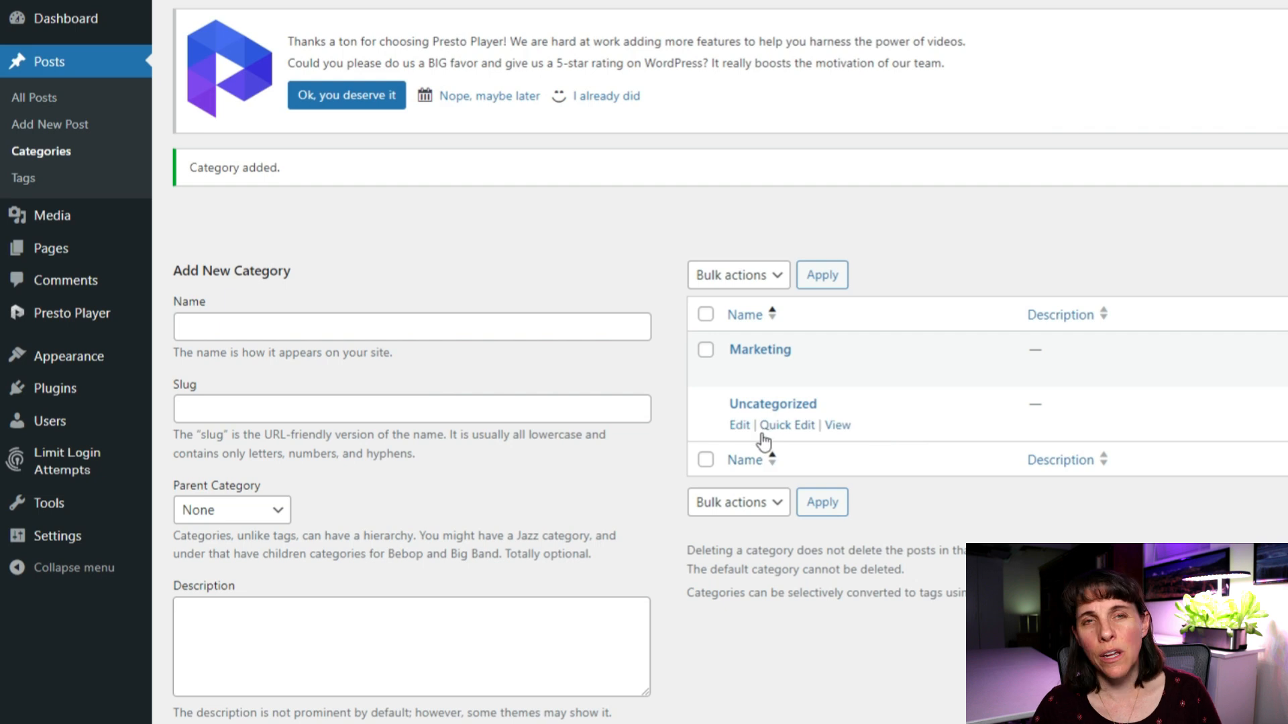
{"action": "mouse_move", "coordinate": [764, 353]}
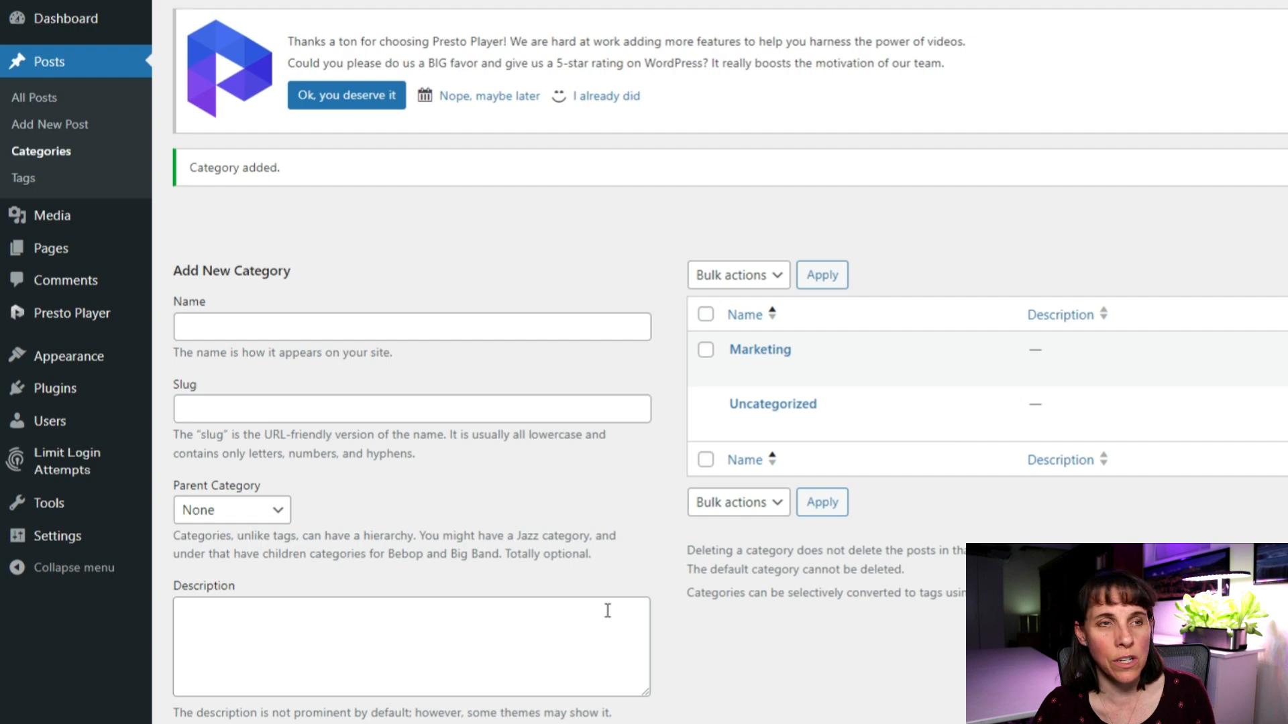
Open Quick Edit for the Instagram marketing post in the All Posts list.
{"action": "mouse_move", "coordinate": [54, 257]}
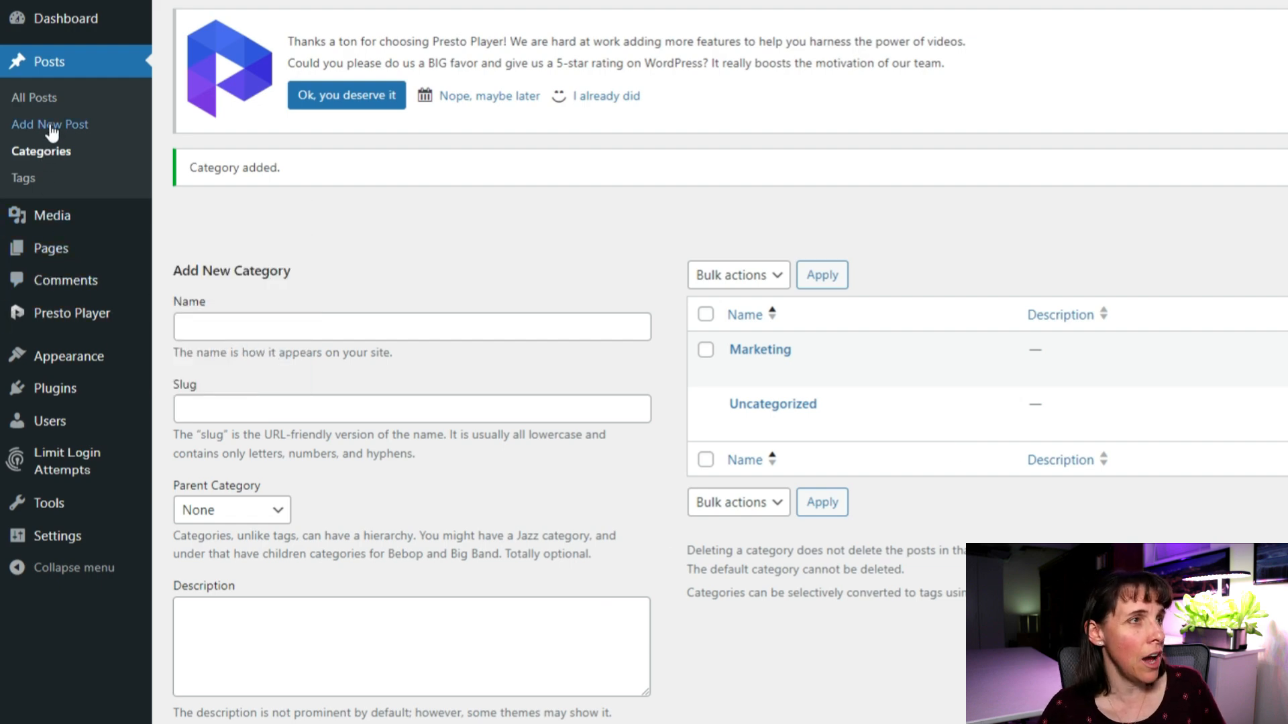
{"action": "left_click", "coordinate": [42, 100]}
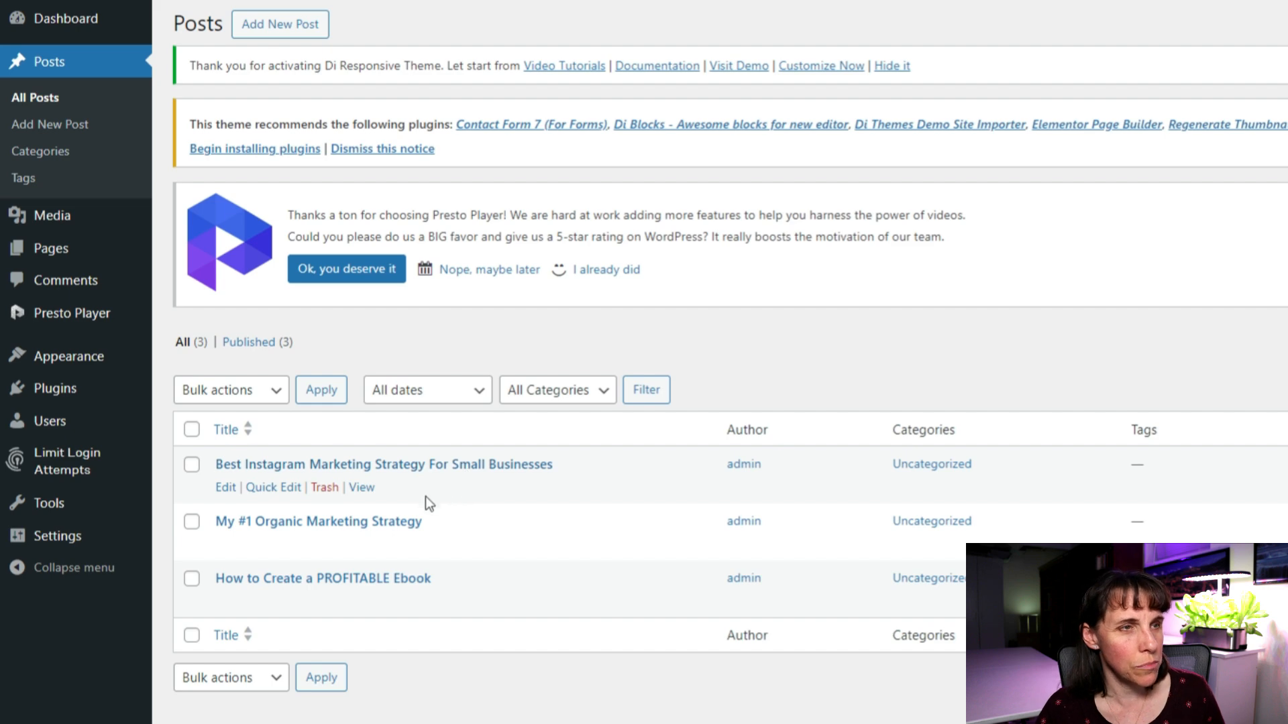
{"action": "left_click", "coordinate": [268, 489]}
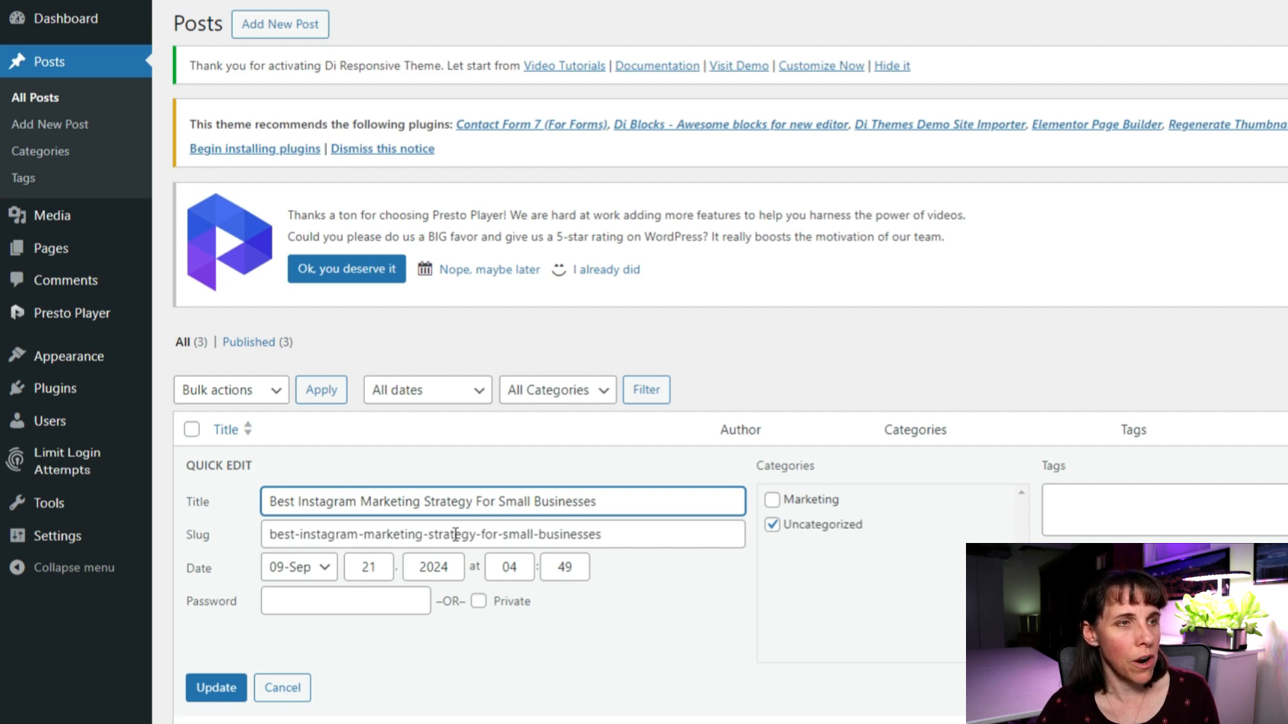
Cut ' Strategy For Small Businesses' from the title and empty the slug field.
{"action": "left_click_drag", "start_coordinate": [431, 535], "coordinate": [923, 554]}
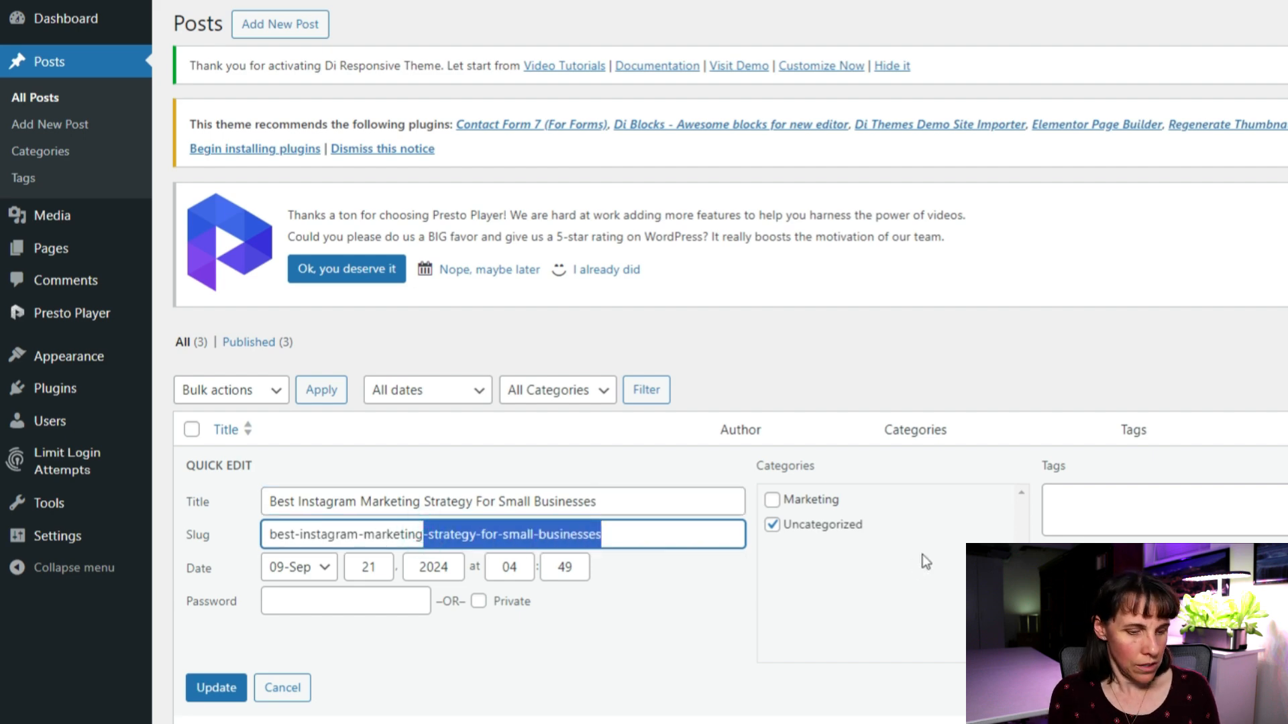
{"action": "key", "text": "BackSpace"}
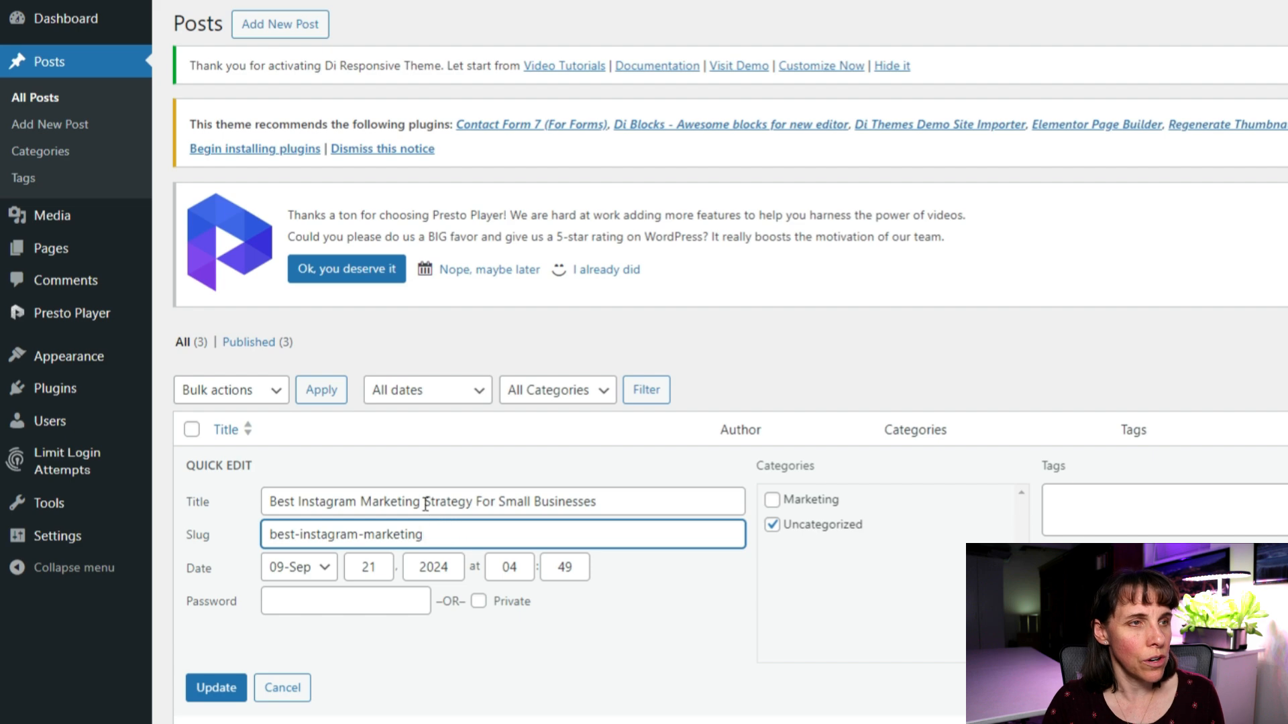
{"action": "left_click_drag", "start_coordinate": [426, 504], "coordinate": [1028, 518]}
{"action": "key", "text": "BackSpace"}
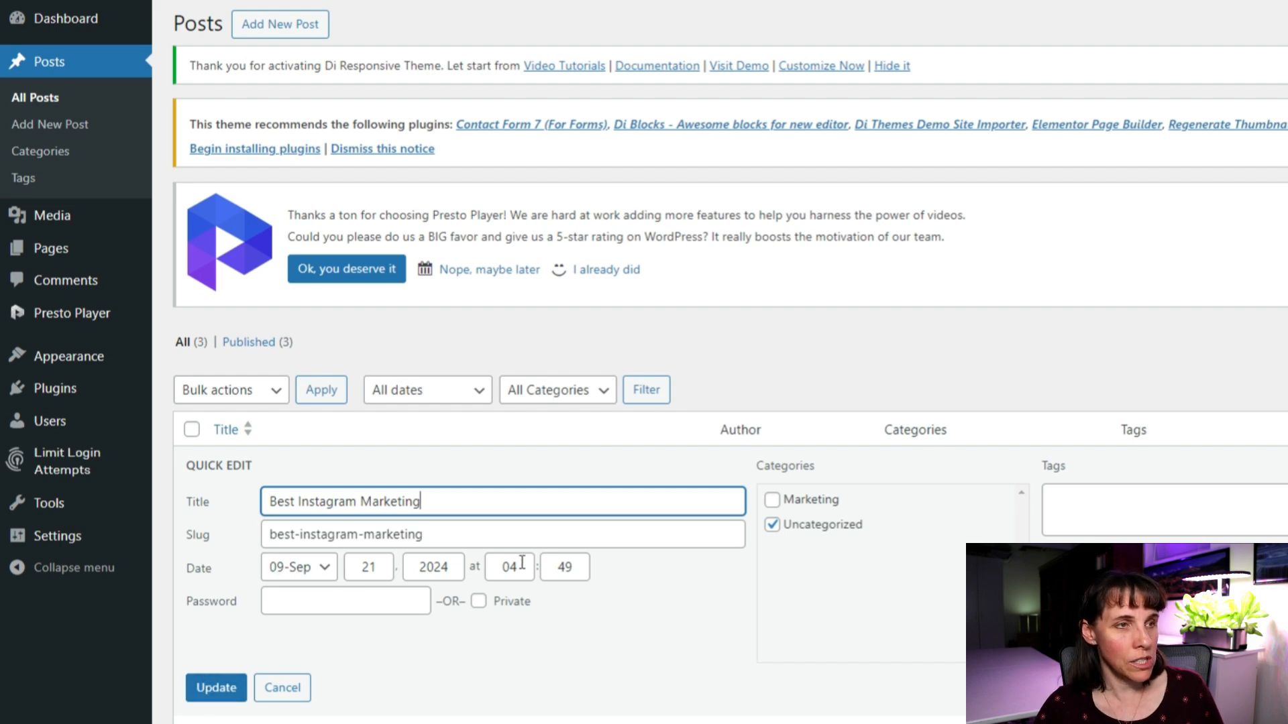
{"action": "triple_click", "coordinate": [473, 539]}
{"action": "mouse_move", "coordinate": [94, 548]}
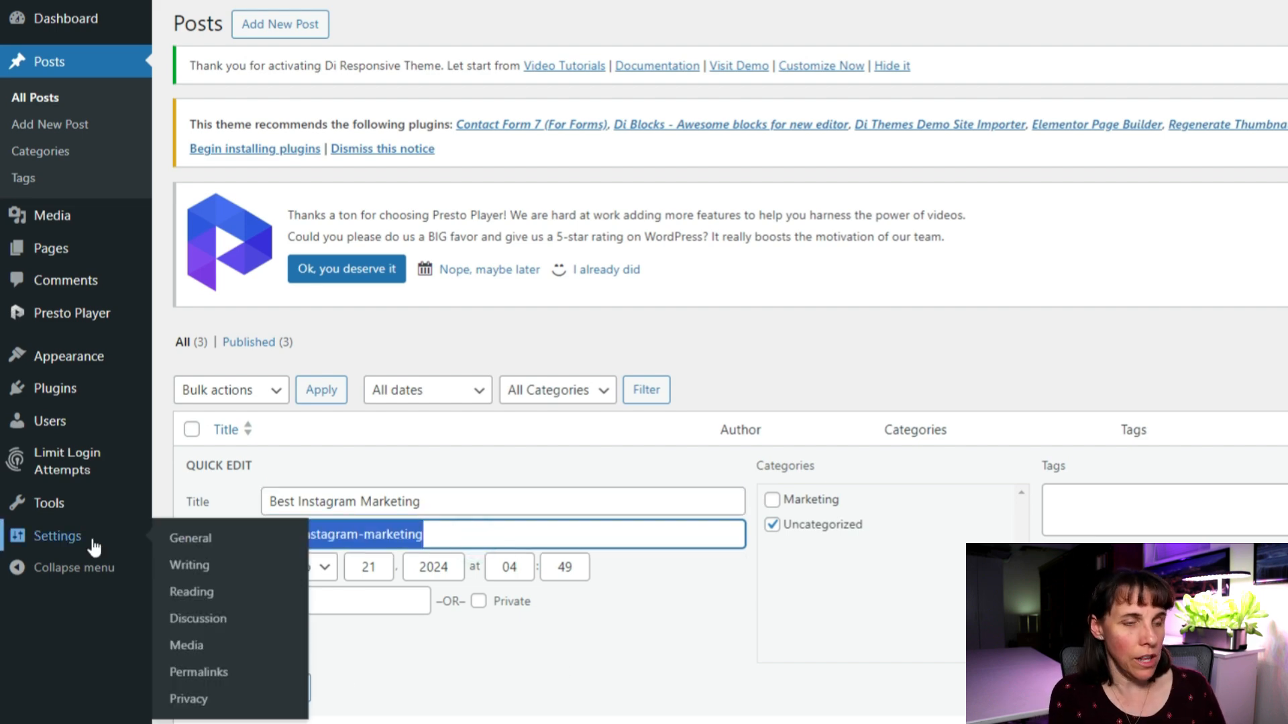
{"action": "key", "text": "BackSpace"}
{"action": "left_click", "coordinate": [457, 502]}
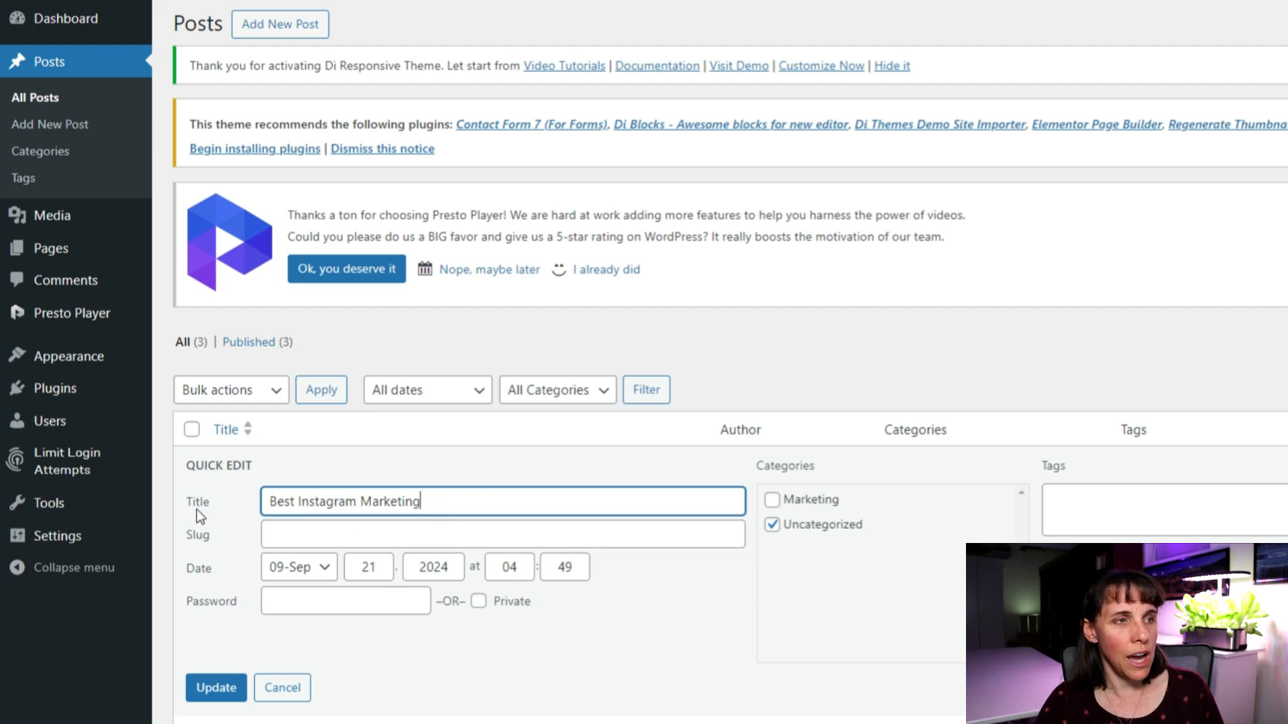
Save the Instagram post so its slug becomes best-instagram-marketing.
{"action": "left_click", "coordinate": [213, 689]}
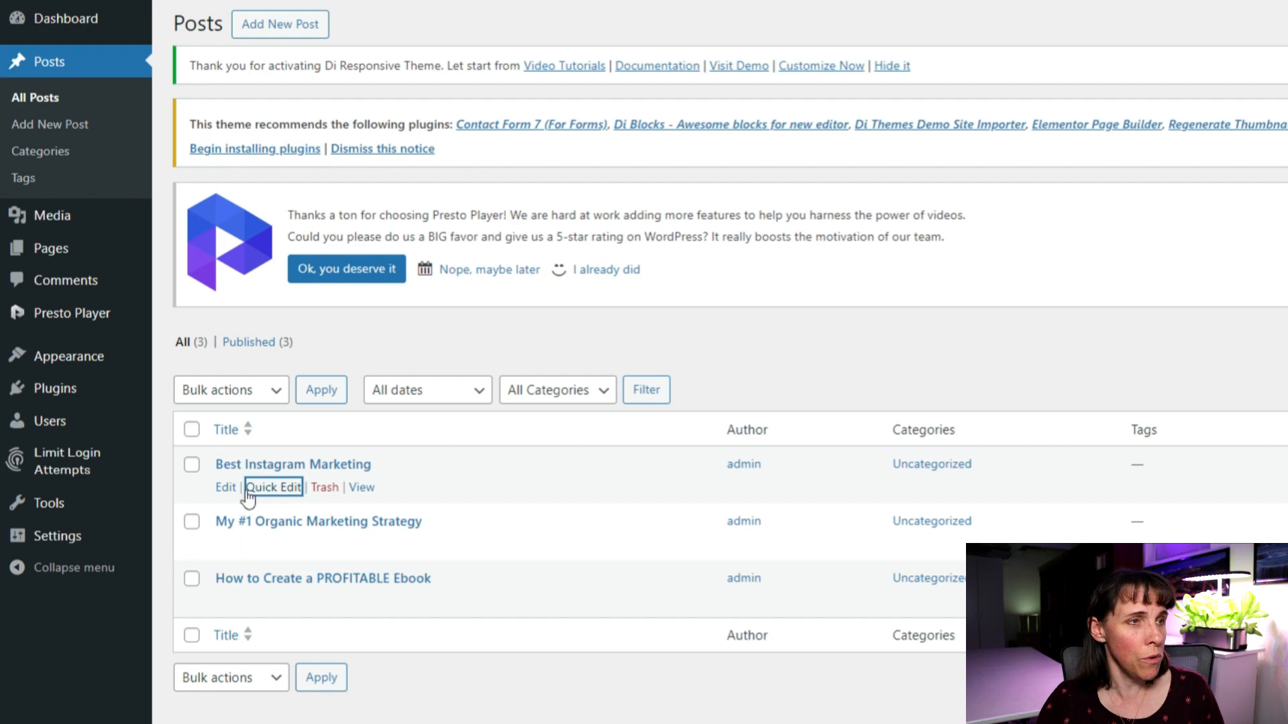
{"action": "left_click", "coordinate": [275, 490]}
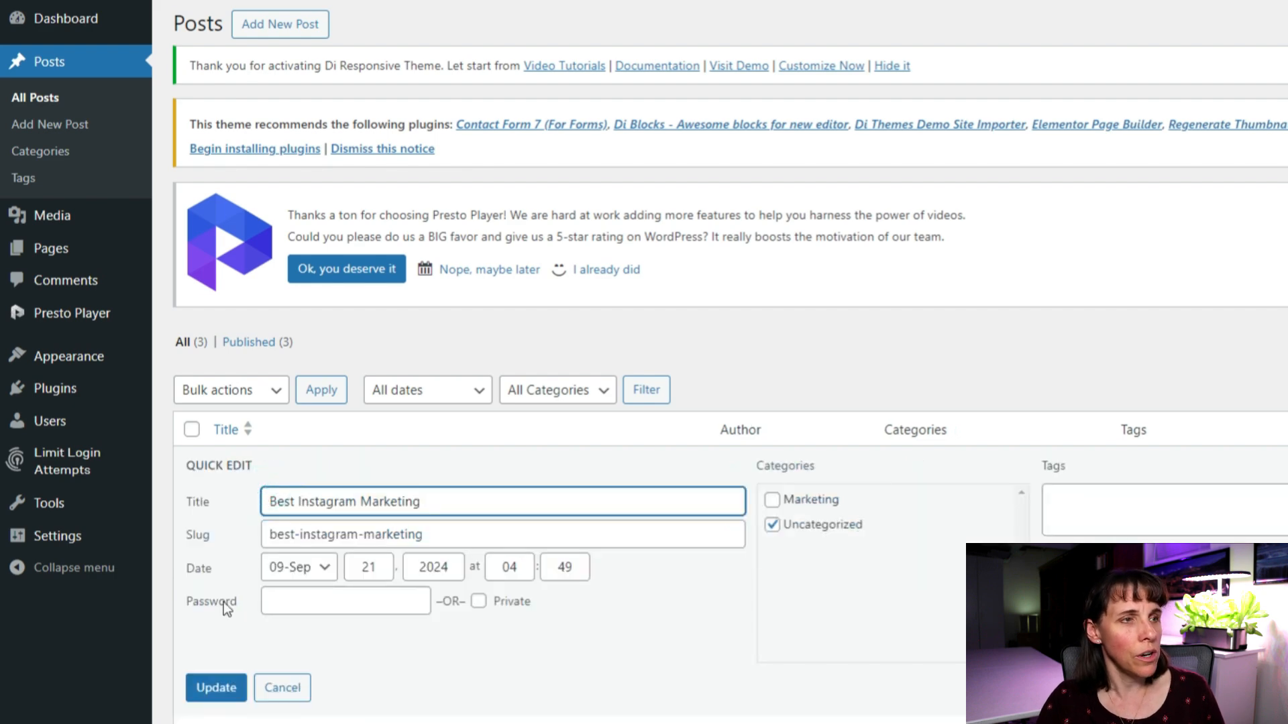
{"action": "left_click", "coordinate": [203, 694]}
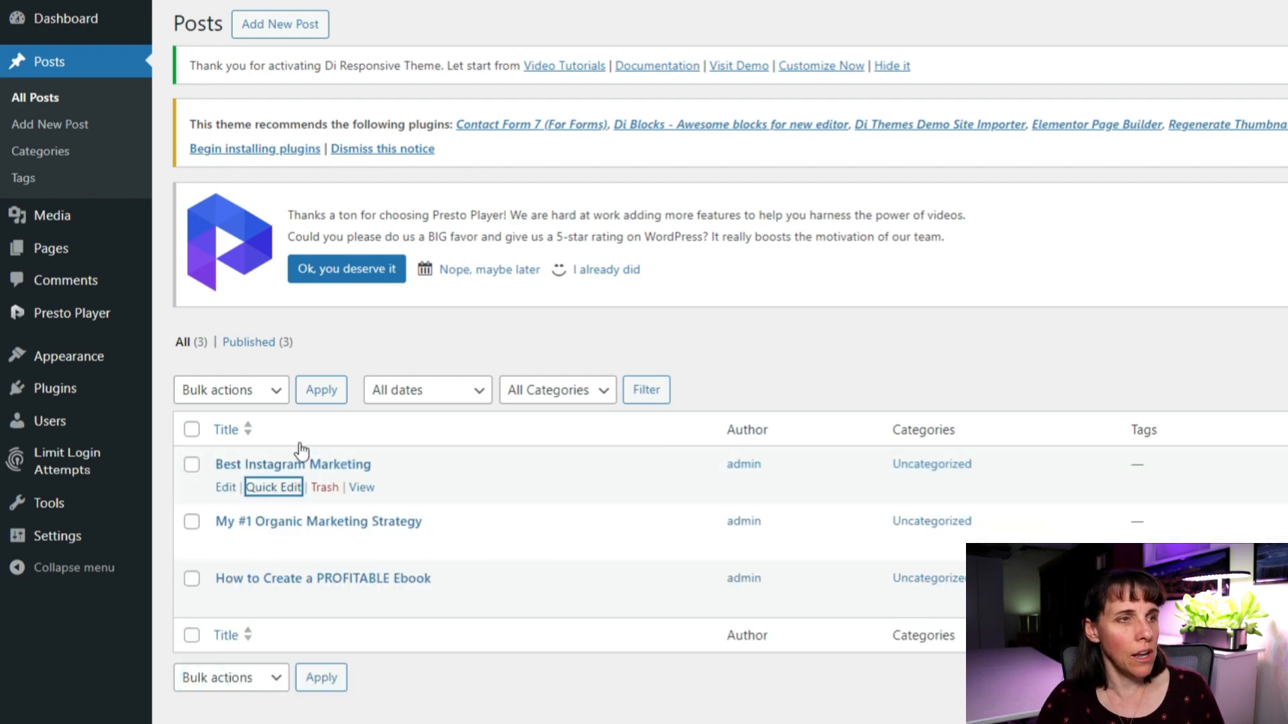
{"action": "left_click", "coordinate": [271, 489]}
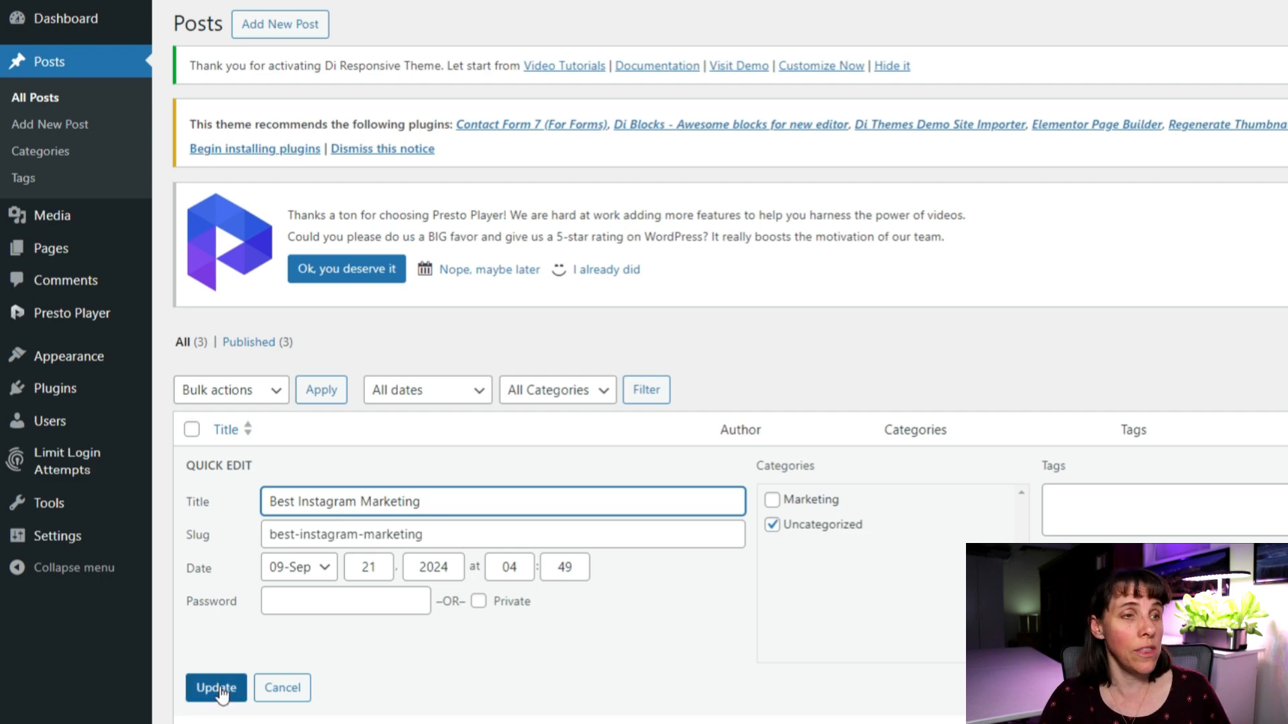
Move Best Instagram Marketing from Uncategorized into the Marketing category.
{"action": "left_click", "coordinate": [772, 500]}
{"action": "left_click", "coordinate": [772, 525]}
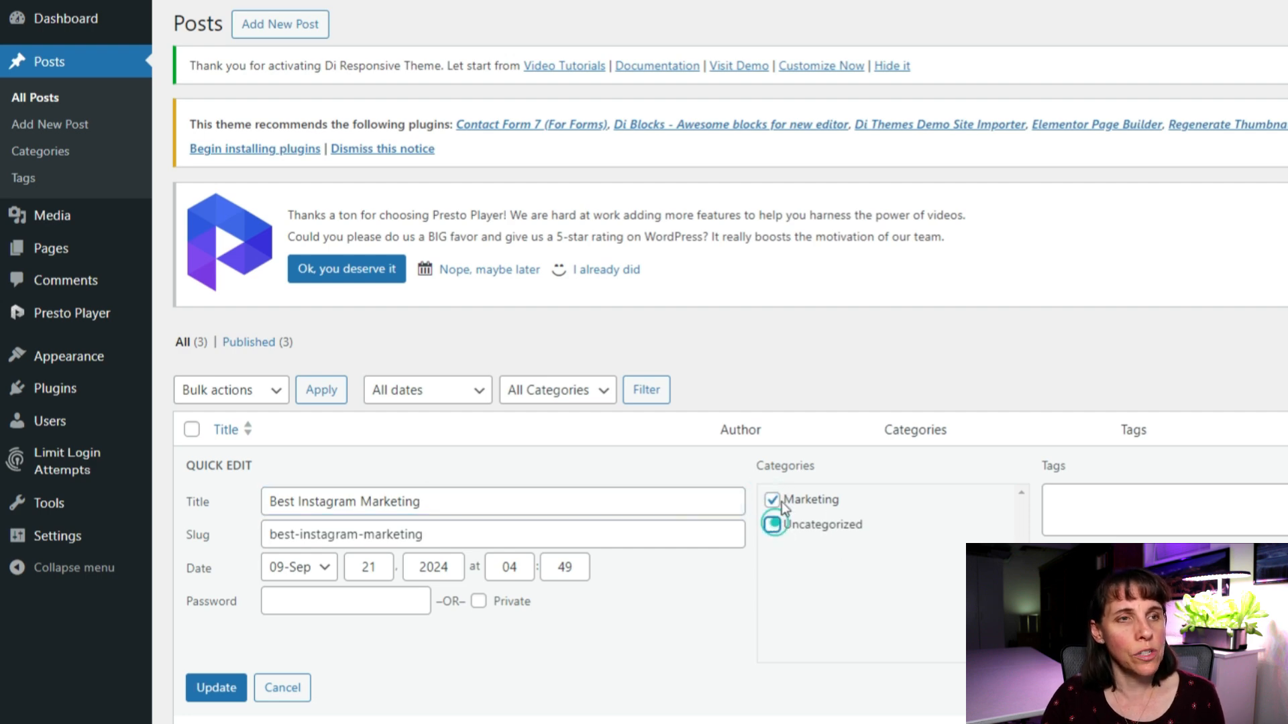
{"action": "left_click", "coordinate": [216, 688]}
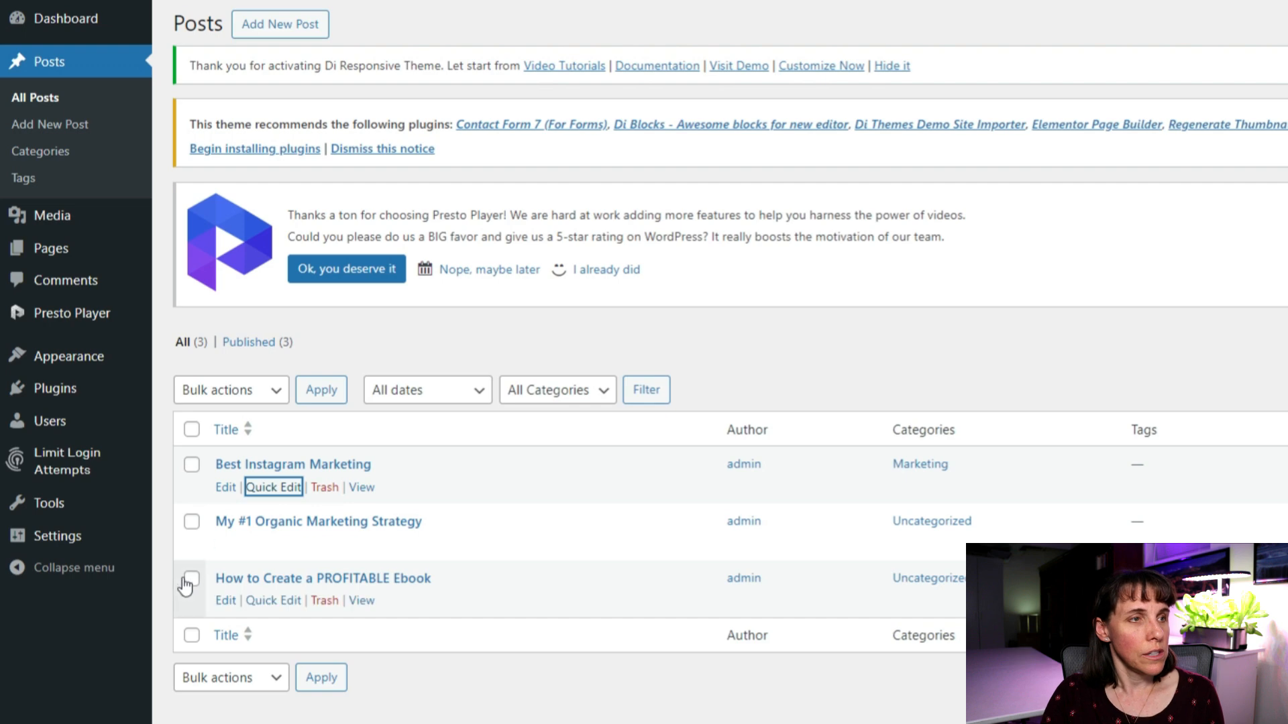
{"action": "left_click", "coordinate": [273, 544]}
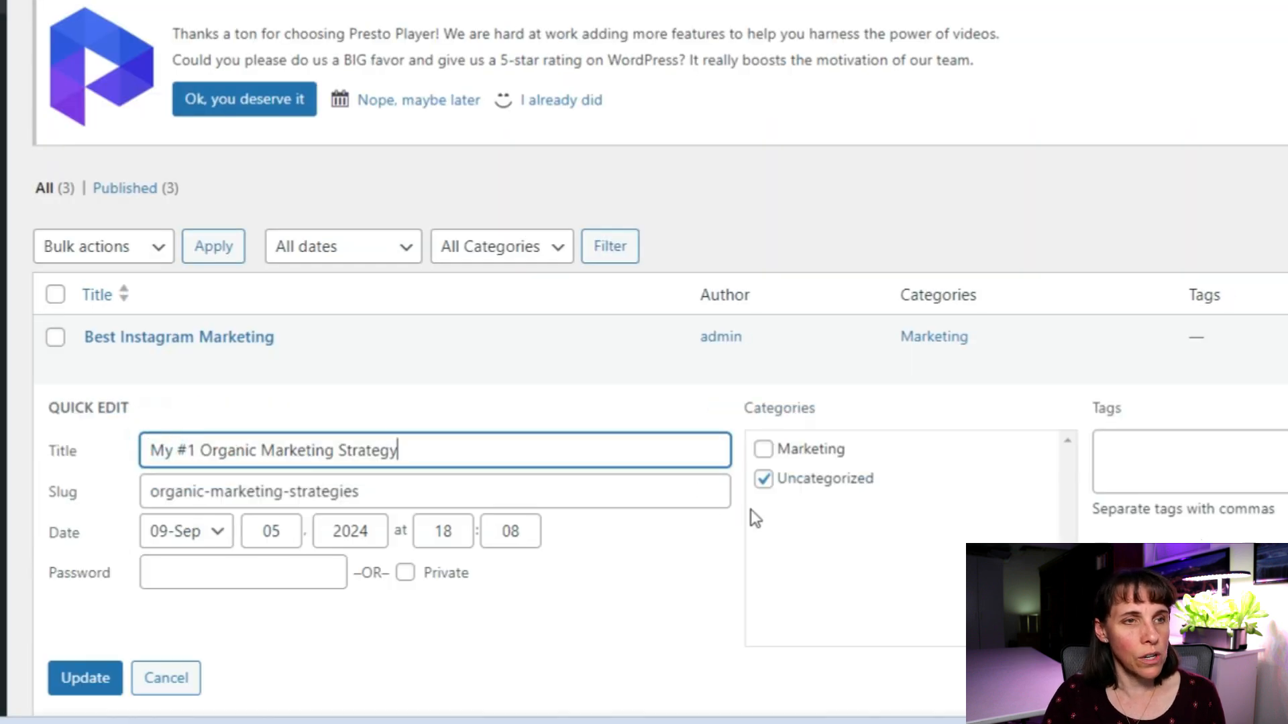
Retitle the post 'My #1 Organic YouTube Marketing Strategy' and save it.
{"action": "left_click", "coordinate": [256, 451]}
{"action": "type", "text": "You"}
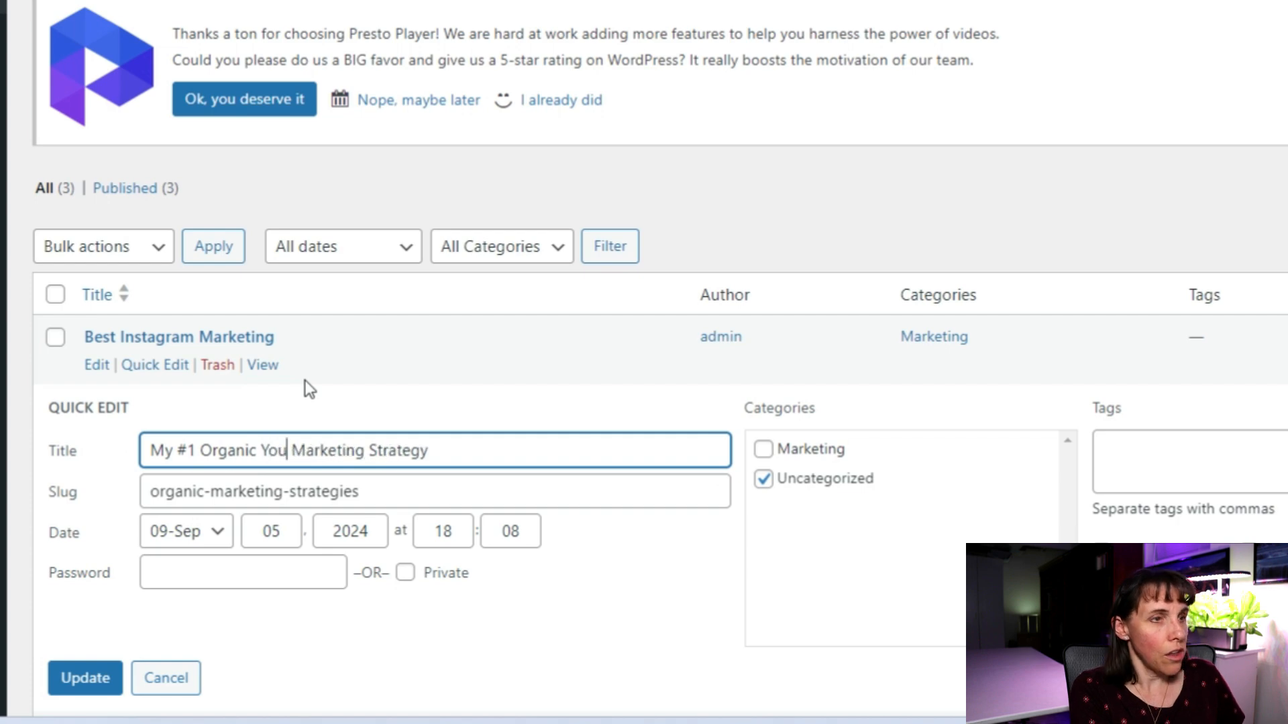
{"action": "type", "text": "Tube"}
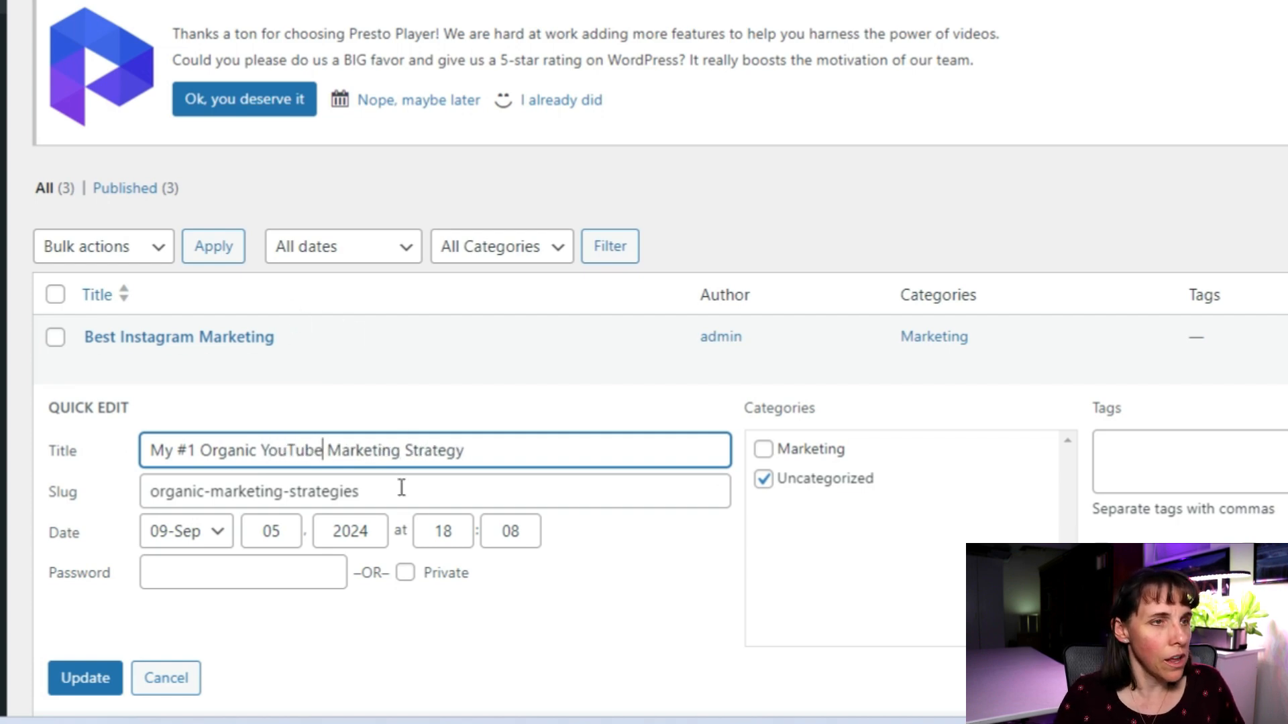
{"action": "left_click", "coordinate": [402, 450]}
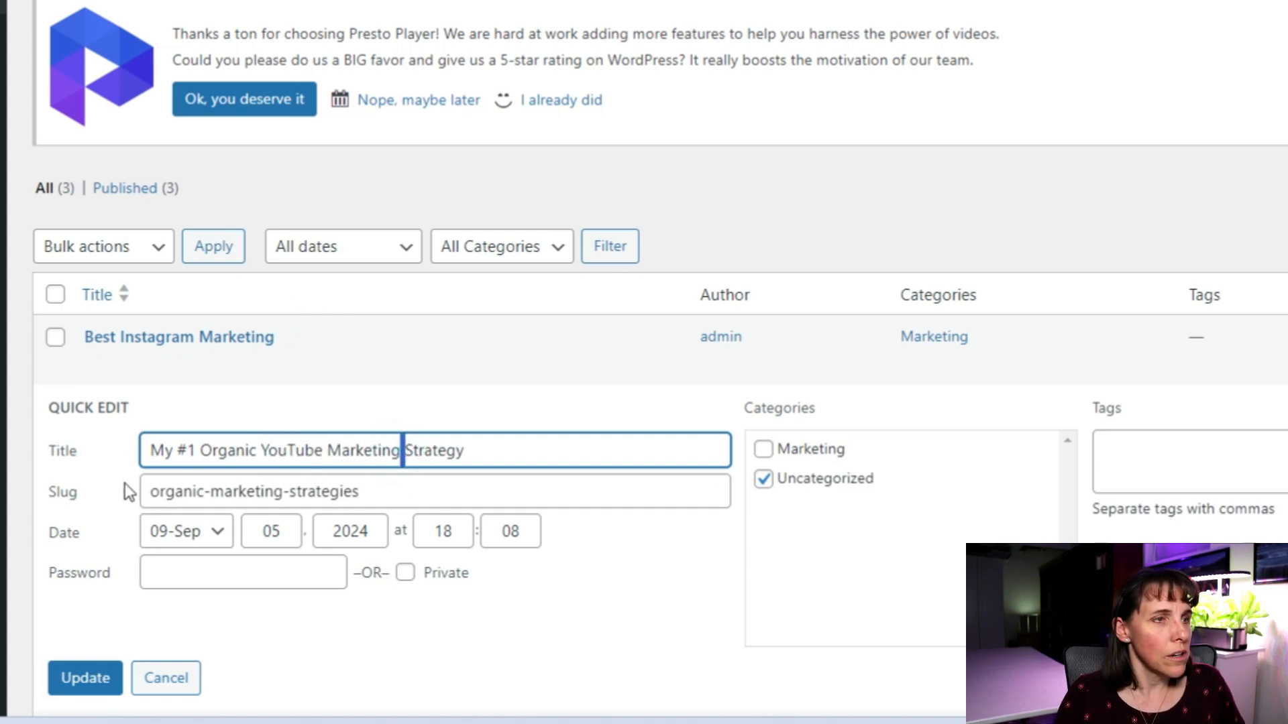
{"action": "triple_click", "coordinate": [315, 494]}
{"action": "key", "text": "BackSpace"}
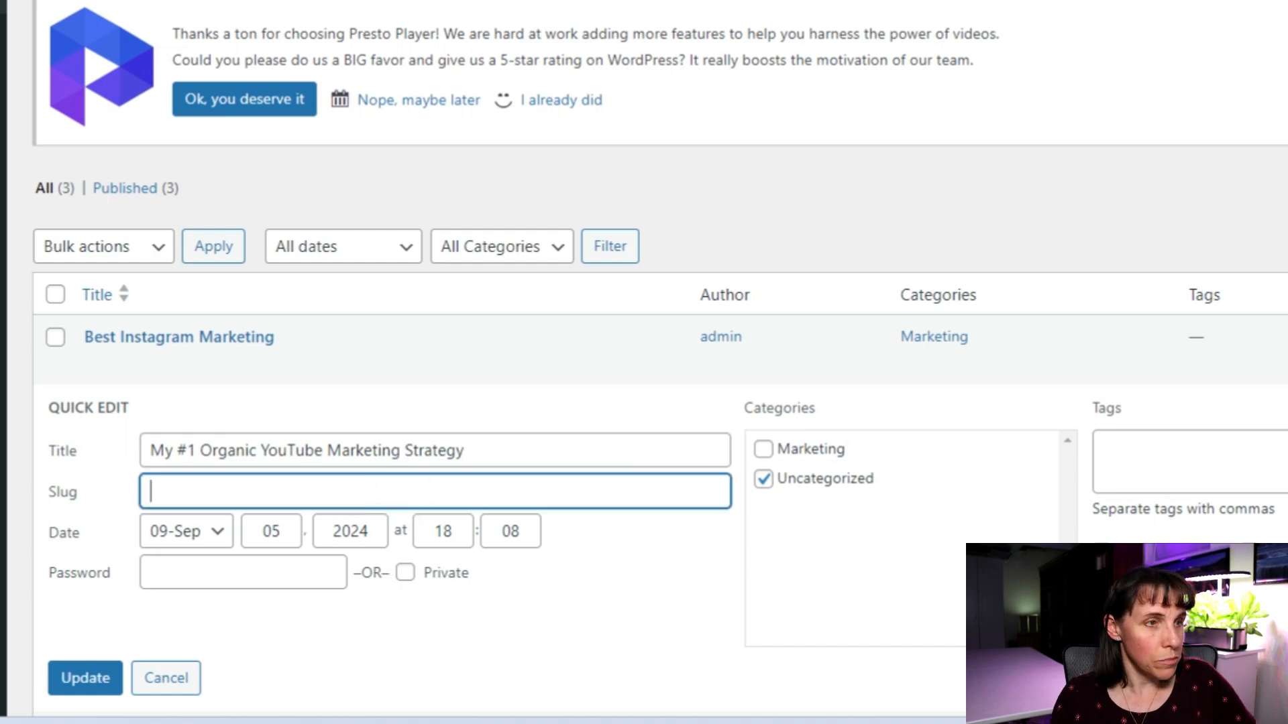
{"action": "left_click", "coordinate": [285, 450]}
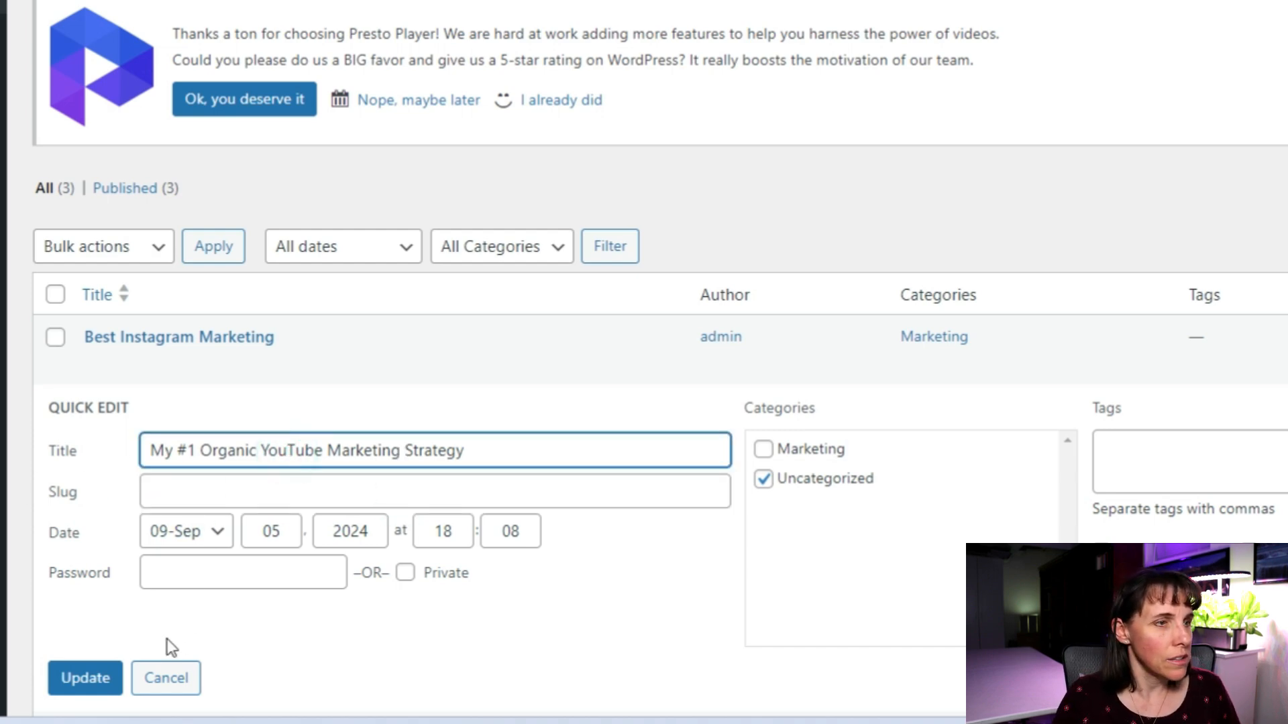
{"action": "left_click", "coordinate": [82, 679]}
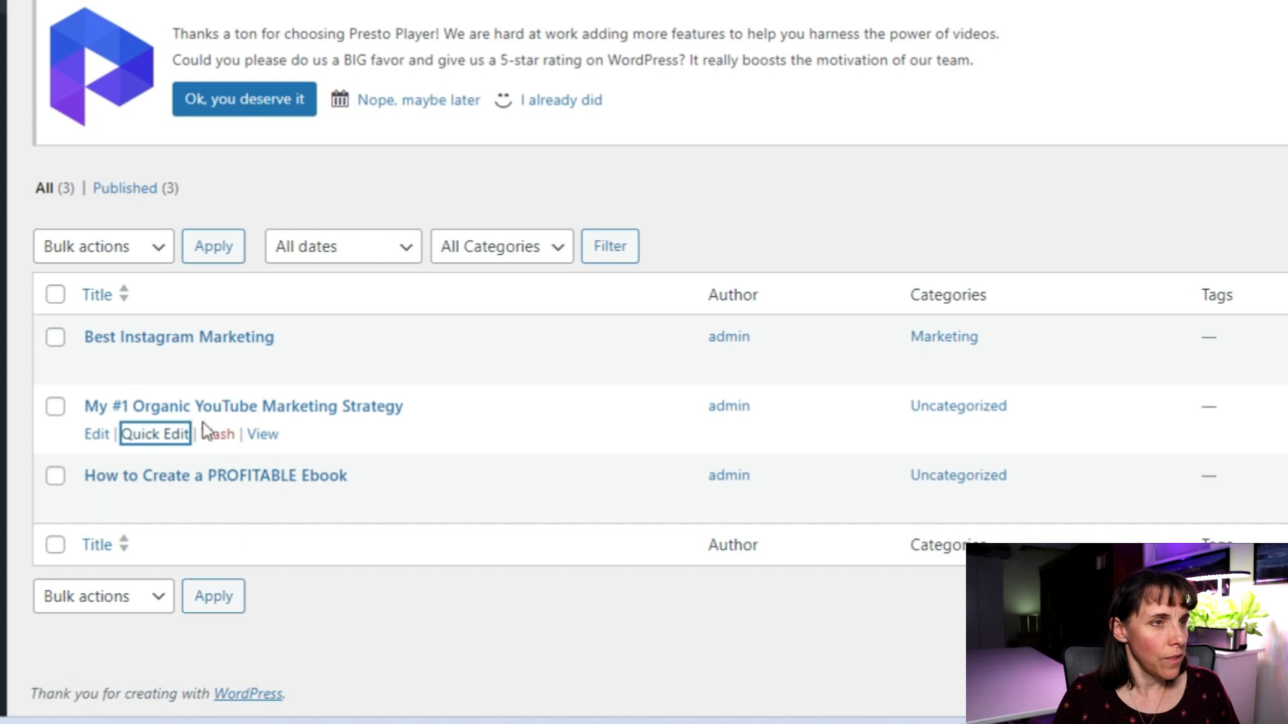
Shorten the slug to youtube-marketing-strategy and move the post from Uncategorized to Marketing.
{"action": "left_click", "coordinate": [143, 442]}
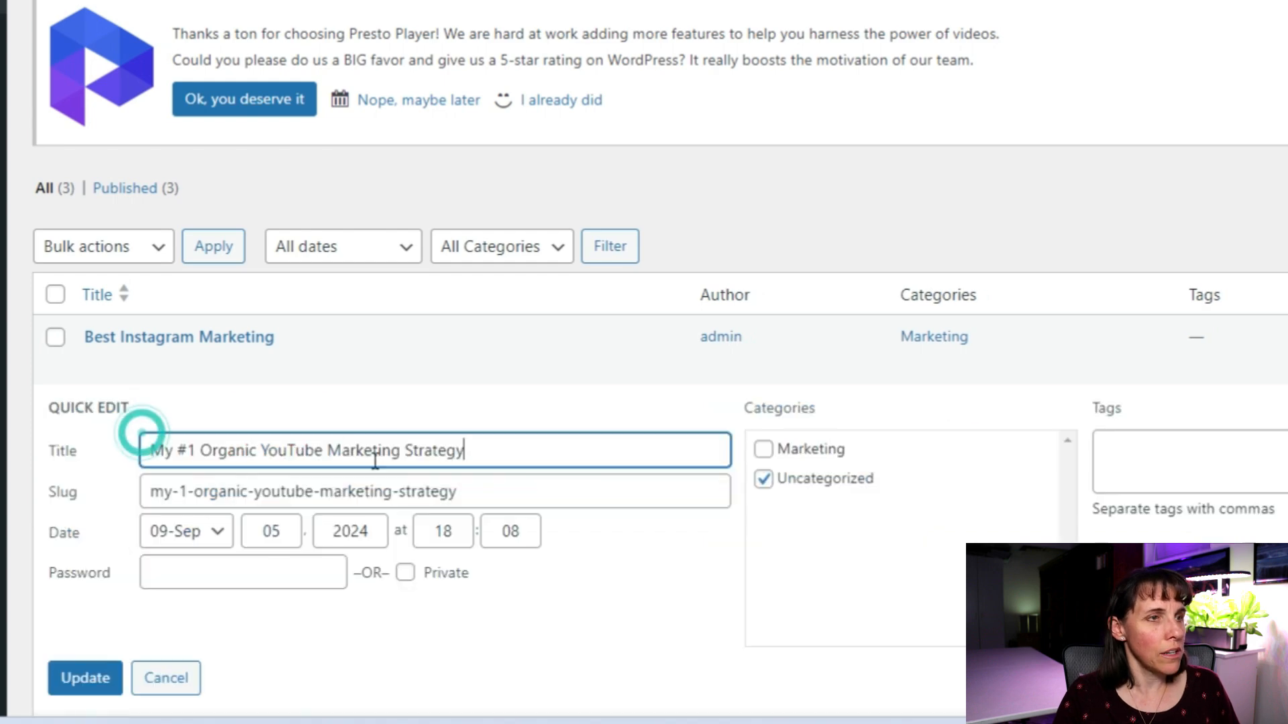
{"action": "left_click", "coordinate": [255, 492]}
{"action": "key", "text": "shift+Home"}
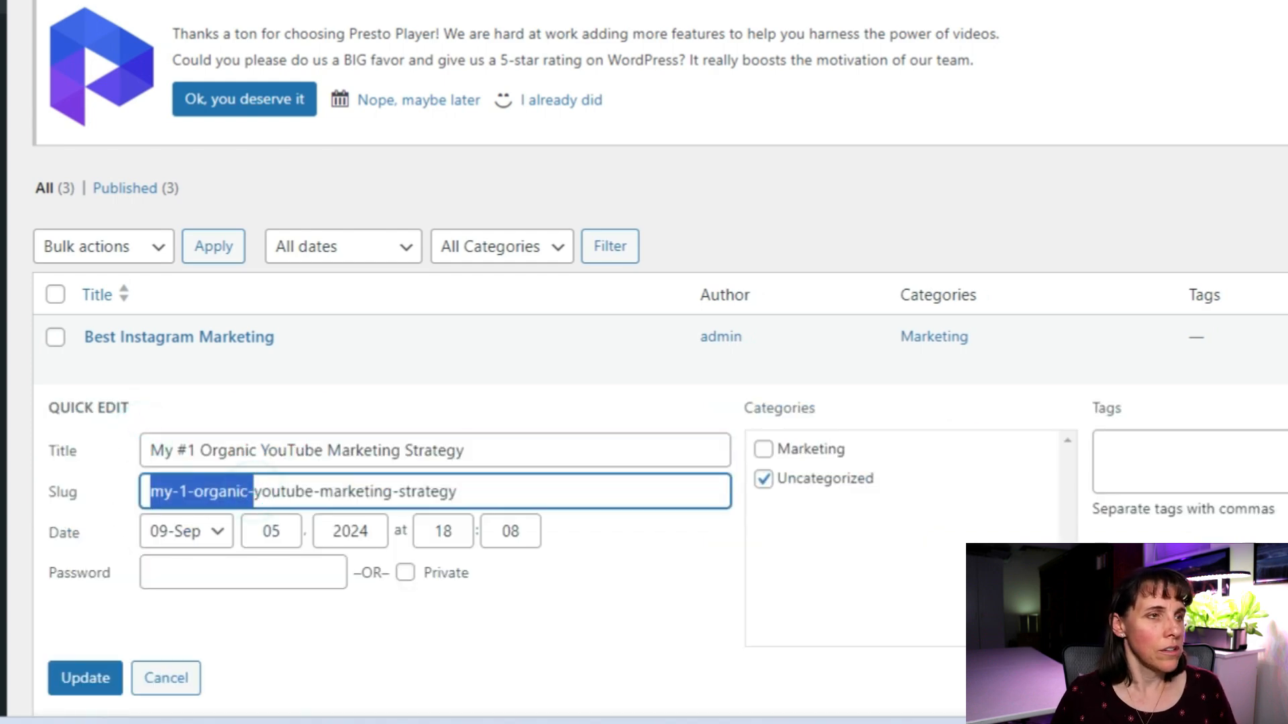
{"action": "key", "text": "BackSpace"}
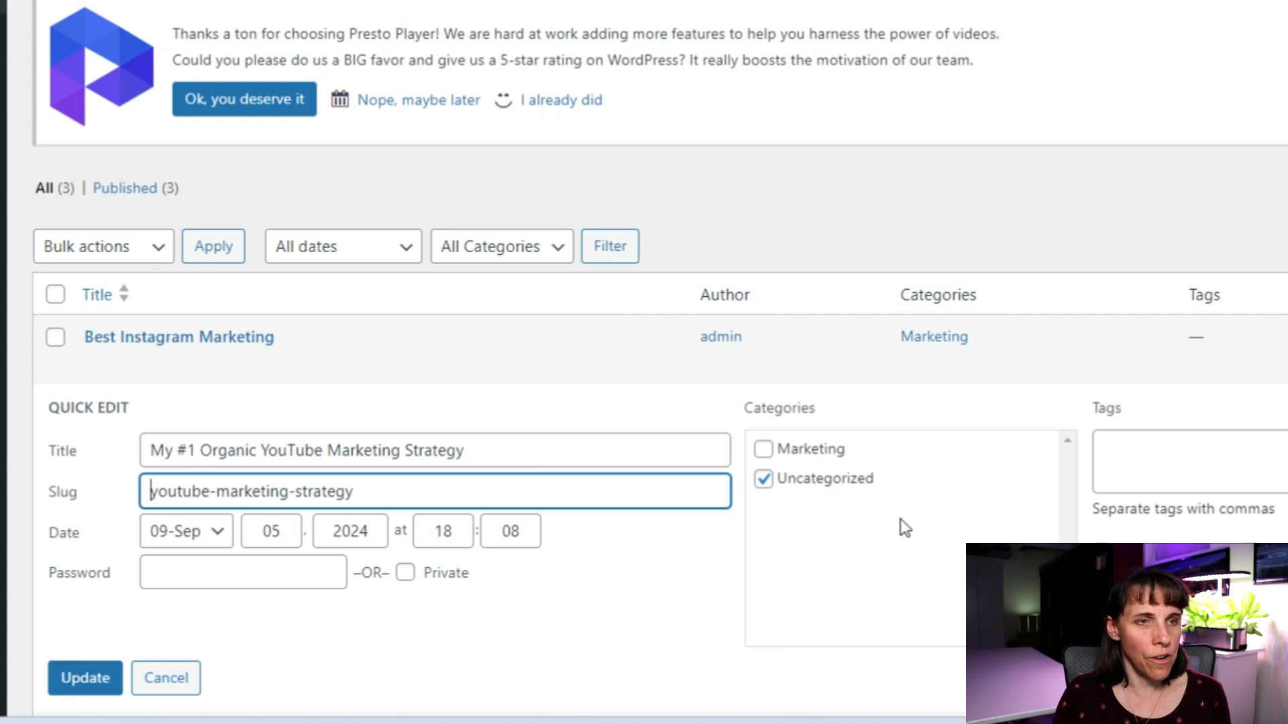
{"action": "left_click", "coordinate": [763, 450]}
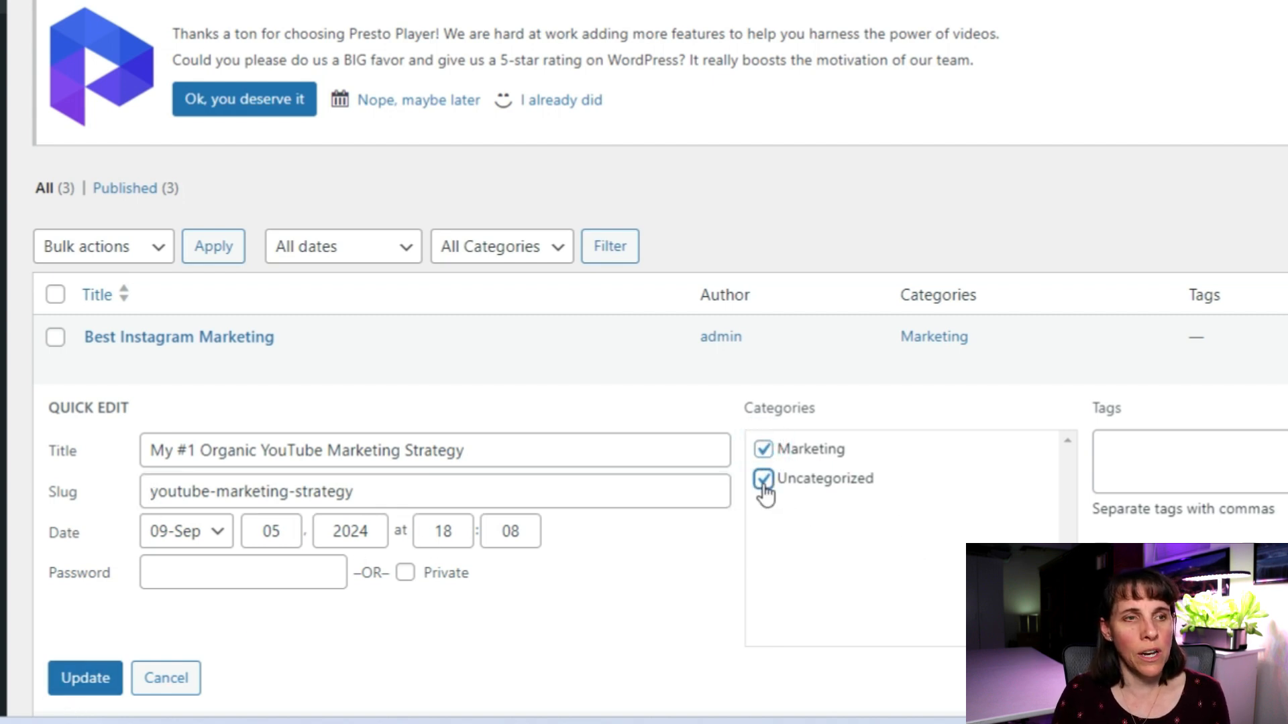
{"action": "left_click", "coordinate": [764, 480]}
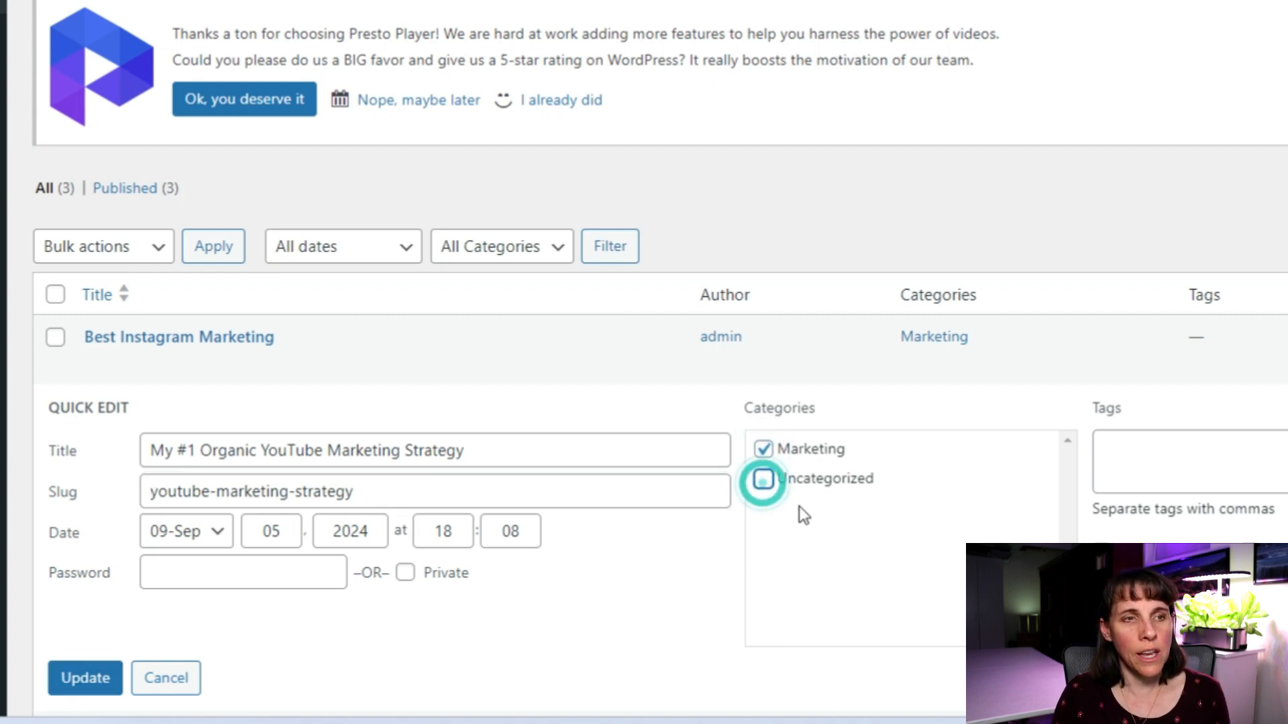
{"action": "left_click", "coordinate": [68, 698]}
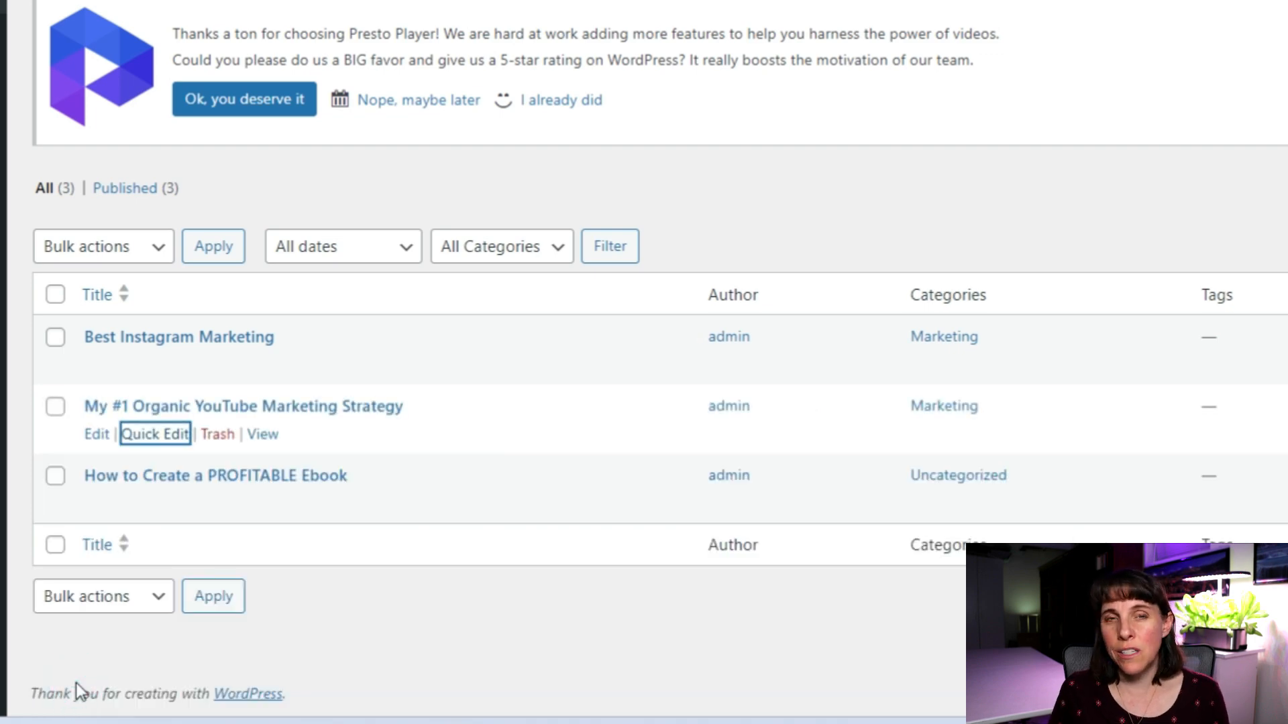
Clear the hello-world slug of the PROFITABLE Ebook post in Quick Edit.
{"action": "left_click", "coordinate": [150, 500]}
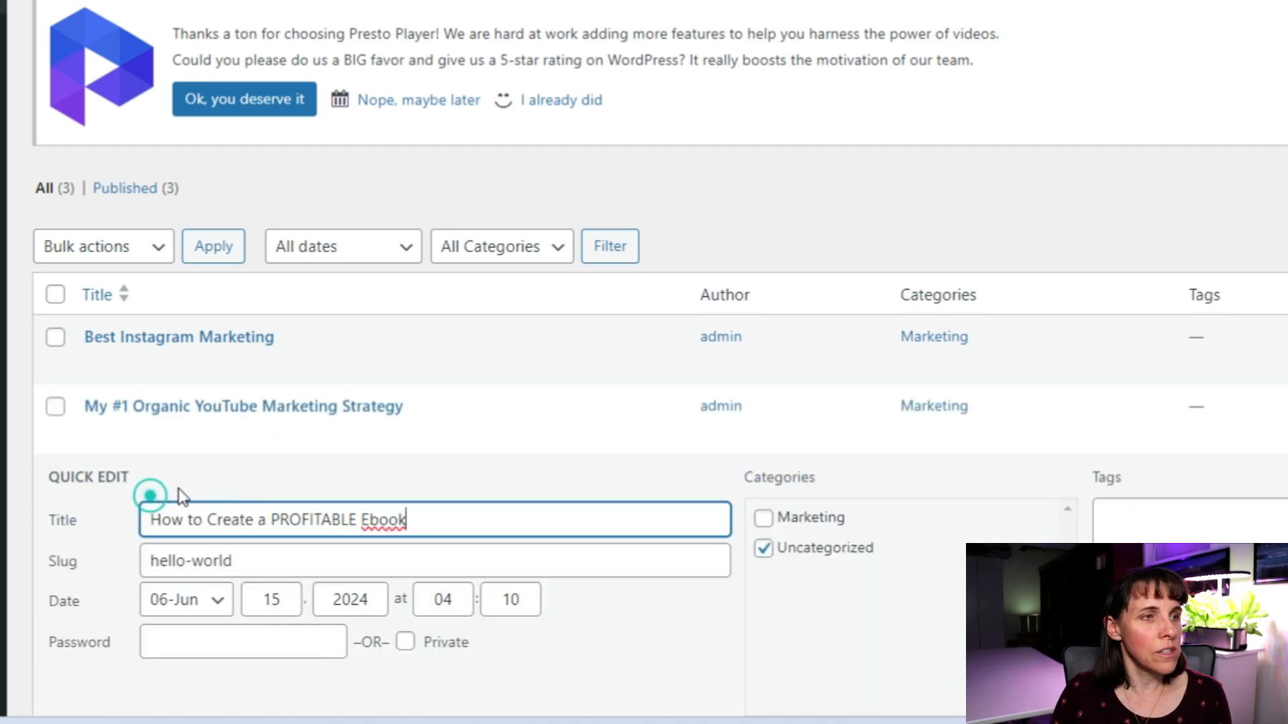
{"action": "triple_click", "coordinate": [259, 562]}
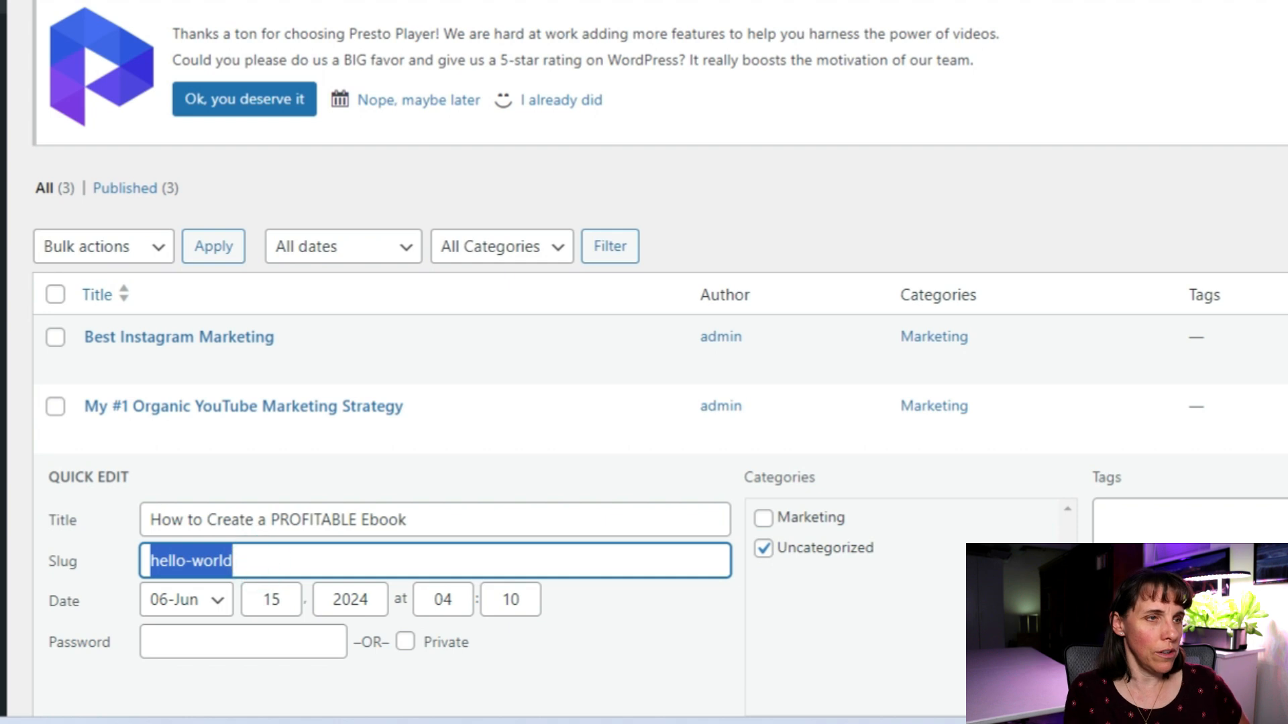
{"action": "key", "text": "BackSpace"}
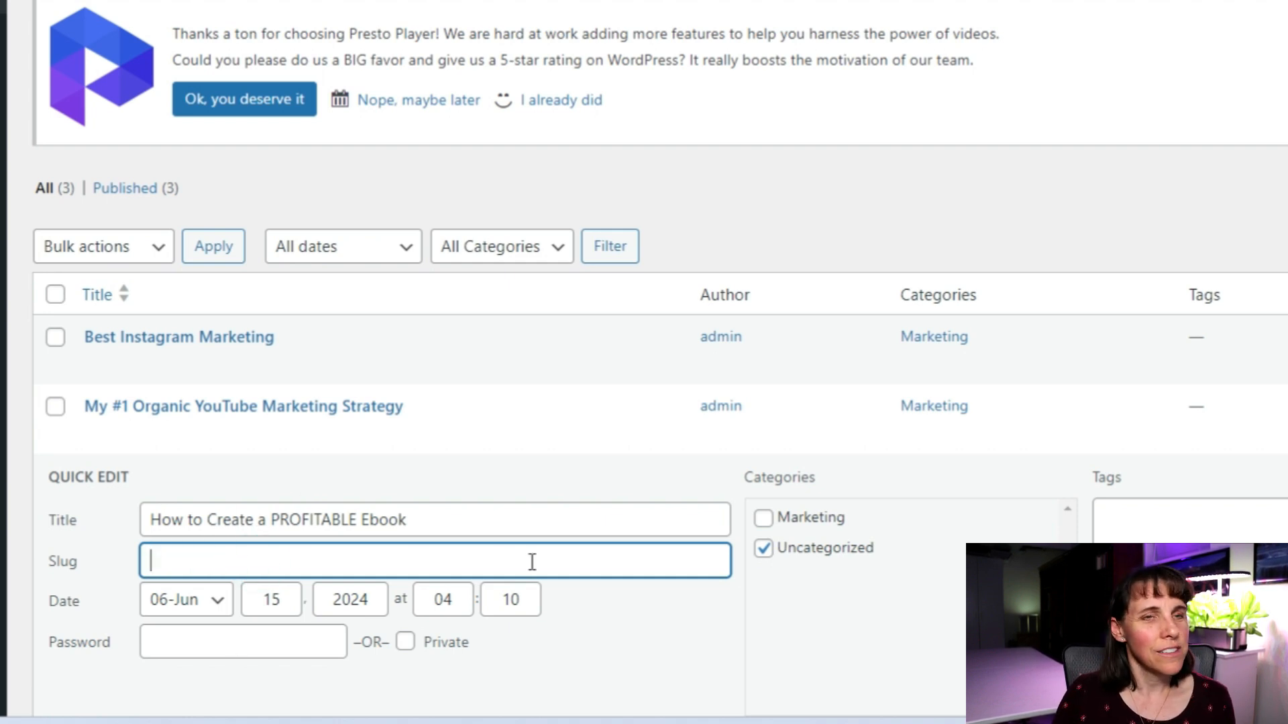
{"action": "left_click", "coordinate": [356, 511]}
File the Ebook post under Marketing only, save it, and open Users > All Users.
{"action": "left_click", "coordinate": [771, 522]}
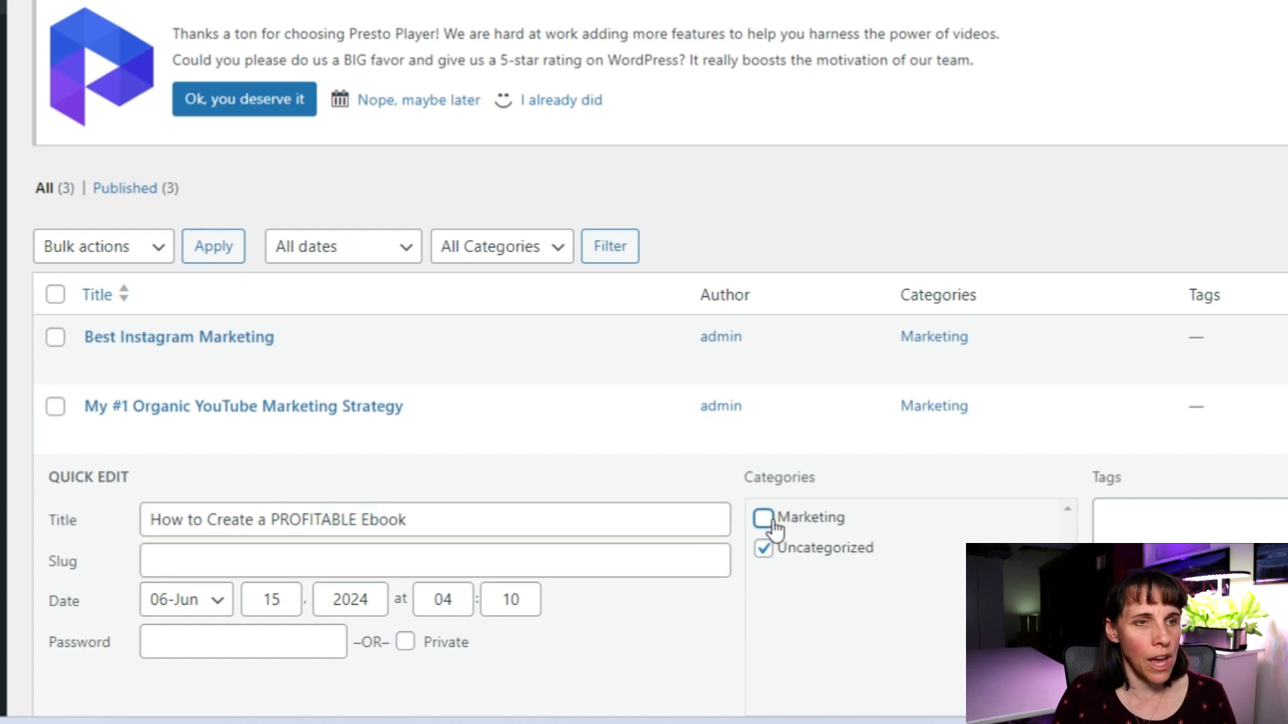
{"action": "left_click", "coordinate": [766, 550]}
{"action": "scroll", "coordinate": [233, 568], "scroll_direction": "down", "scroll_amount": 2}
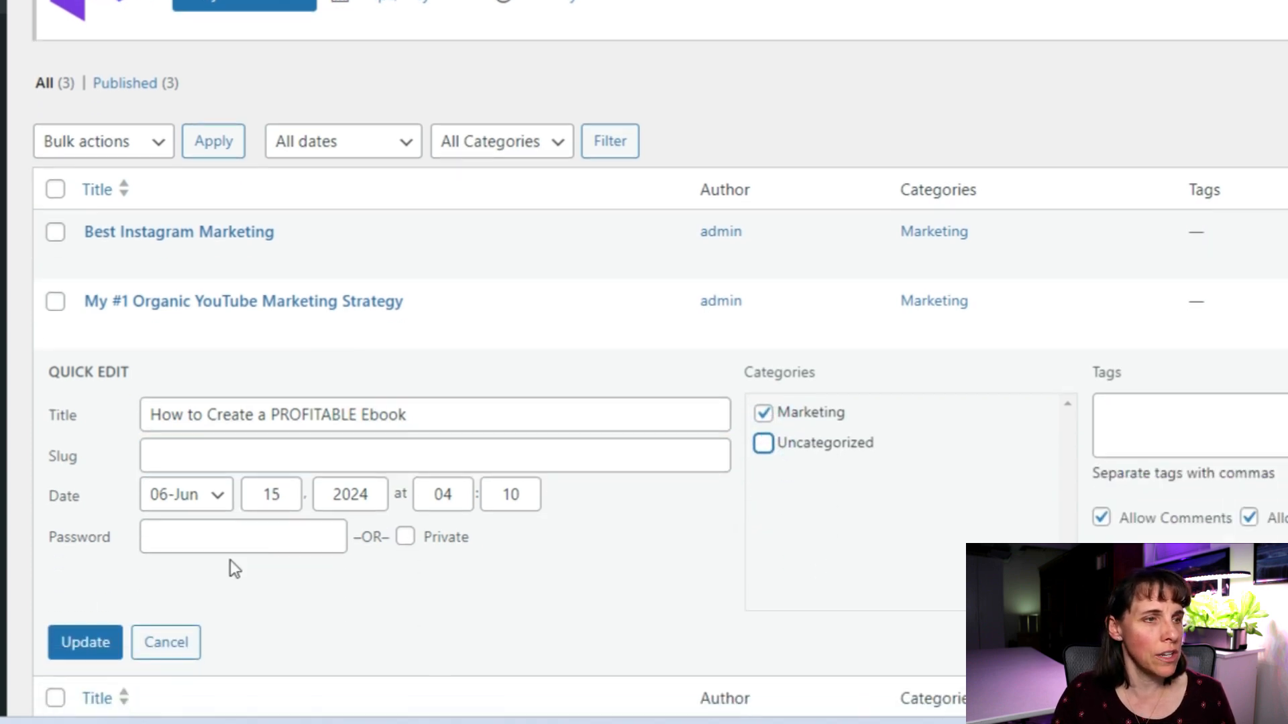
{"action": "left_click", "coordinate": [71, 655]}
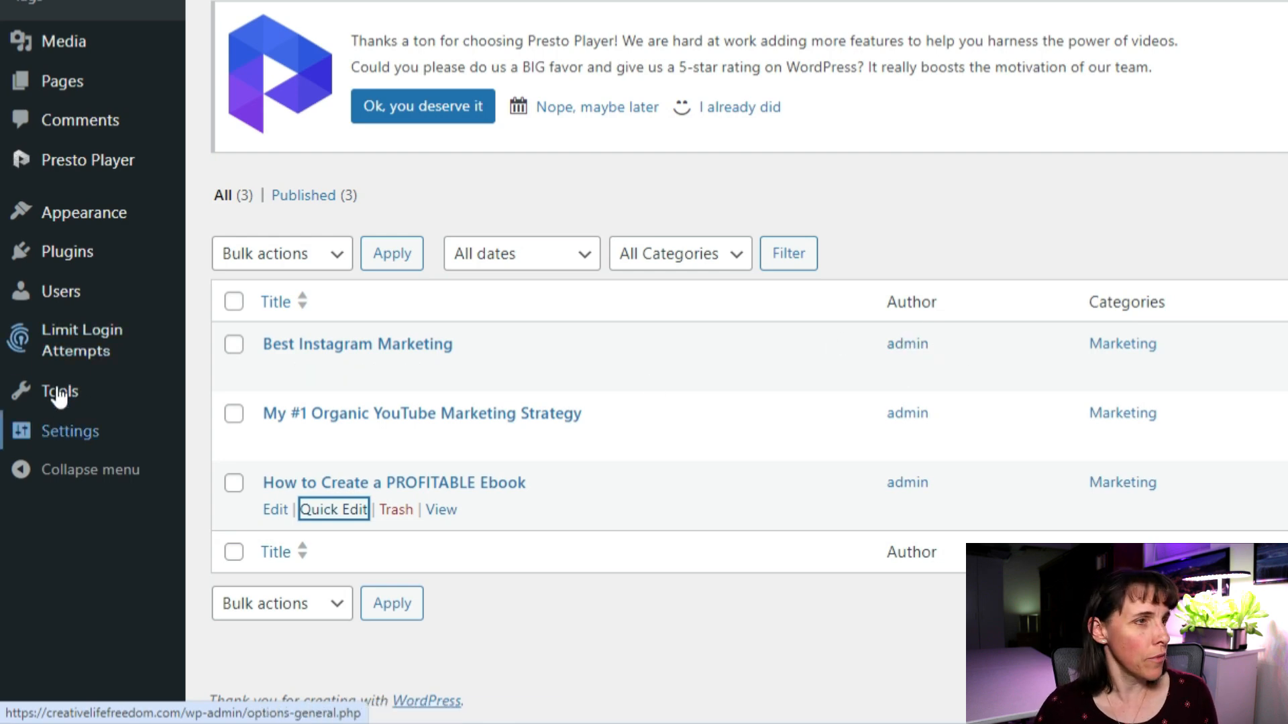
{"action": "mouse_move", "coordinate": [57, 302]}
{"action": "left_click", "coordinate": [225, 293]}
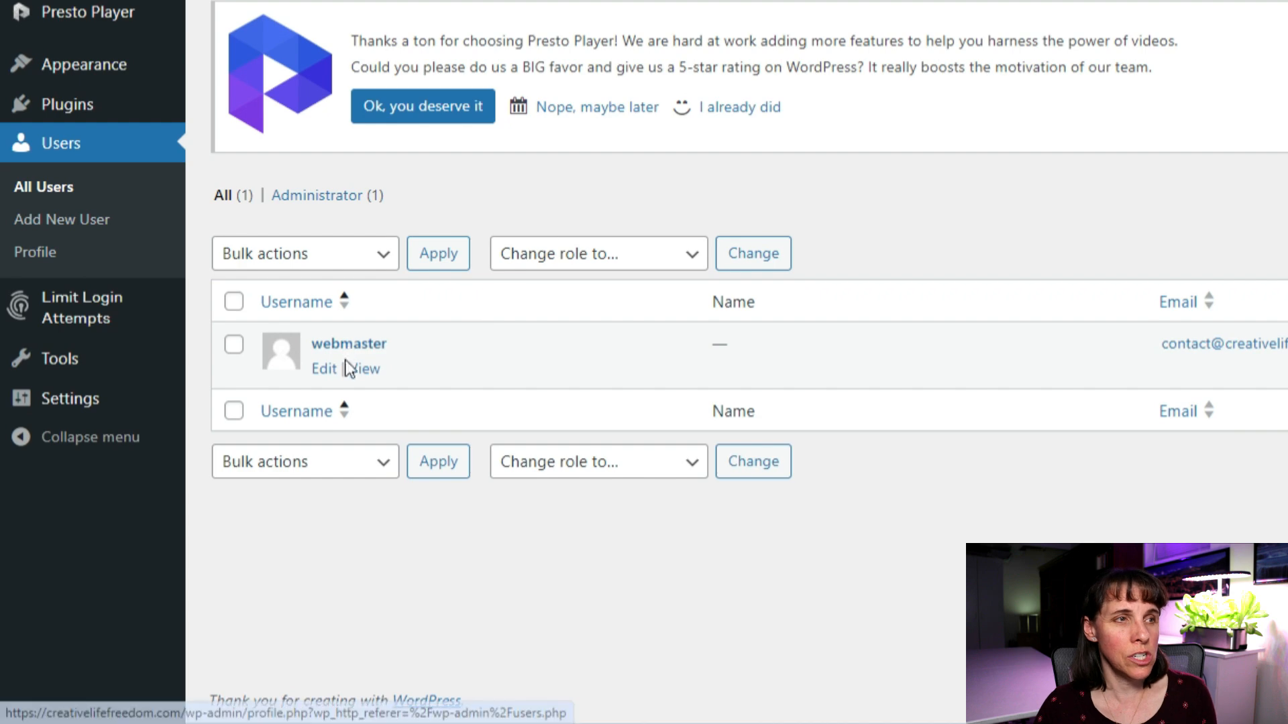
Replace the nickname 'admin' with 'webmaster', show the username as the public display name, and save.
{"action": "left_click", "coordinate": [322, 373]}
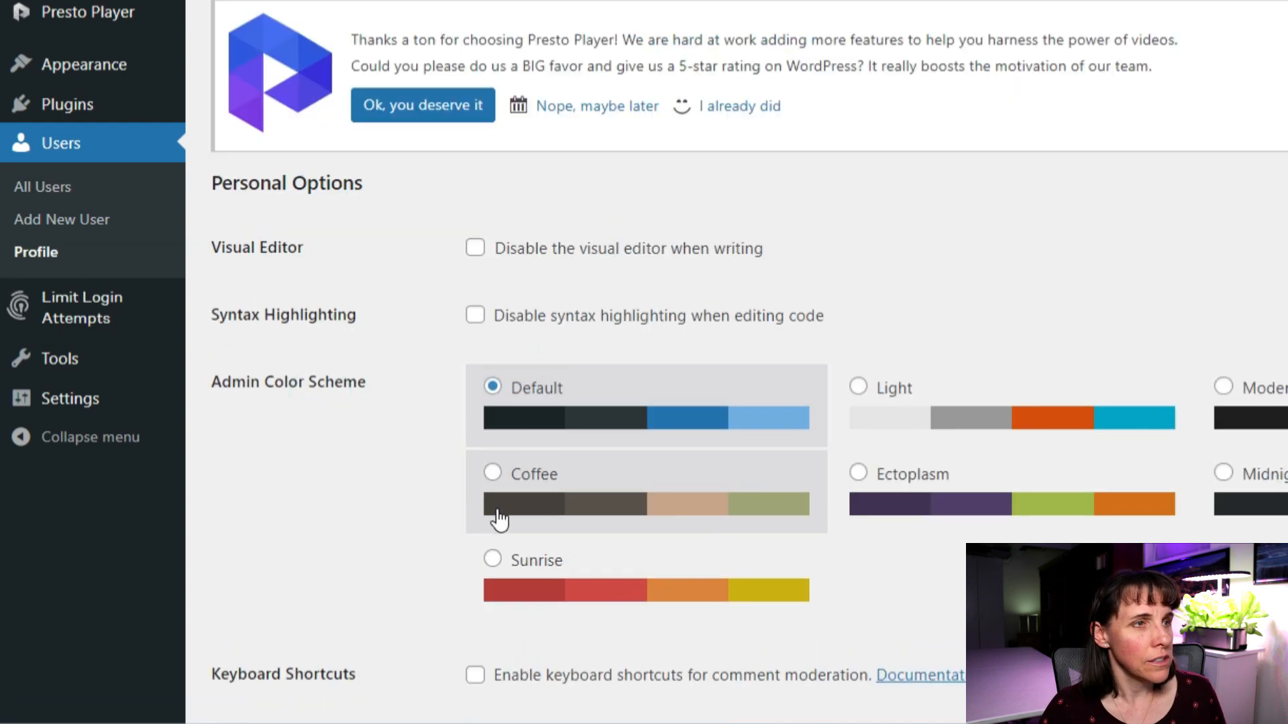
{"action": "scroll", "coordinate": [535, 304], "scroll_direction": "down", "scroll_amount": 10}
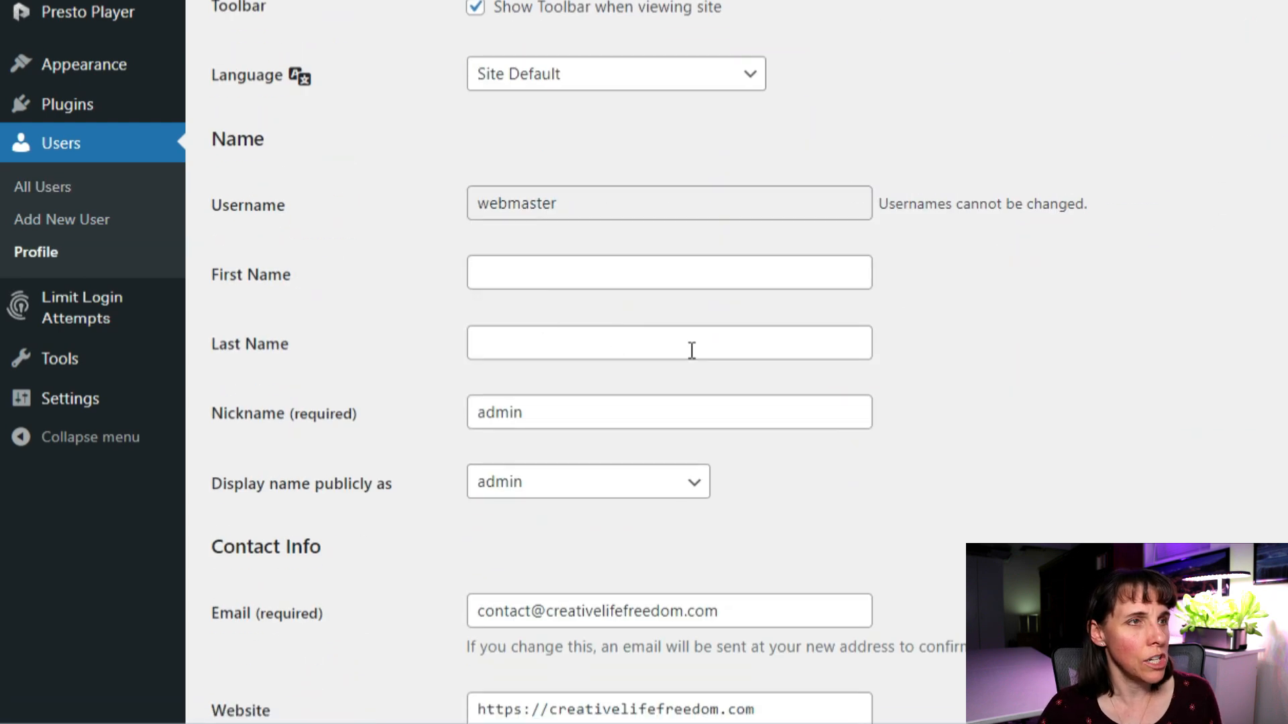
{"action": "scroll", "coordinate": [690, 356], "scroll_direction": "up", "scroll_amount": 3}
{"action": "scroll", "coordinate": [692, 359], "scroll_direction": "down", "scroll_amount": 4}
{"action": "double_click", "coordinate": [568, 317]}
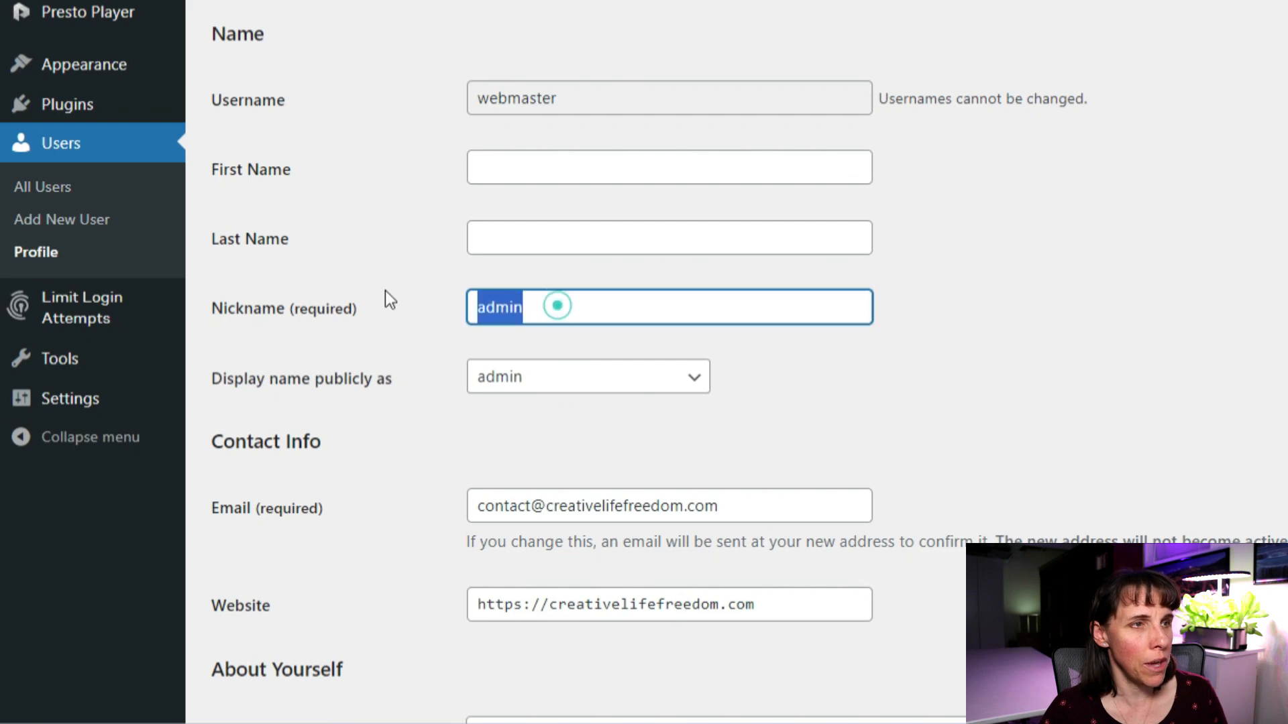
{"action": "type", "text": "webmaster"}
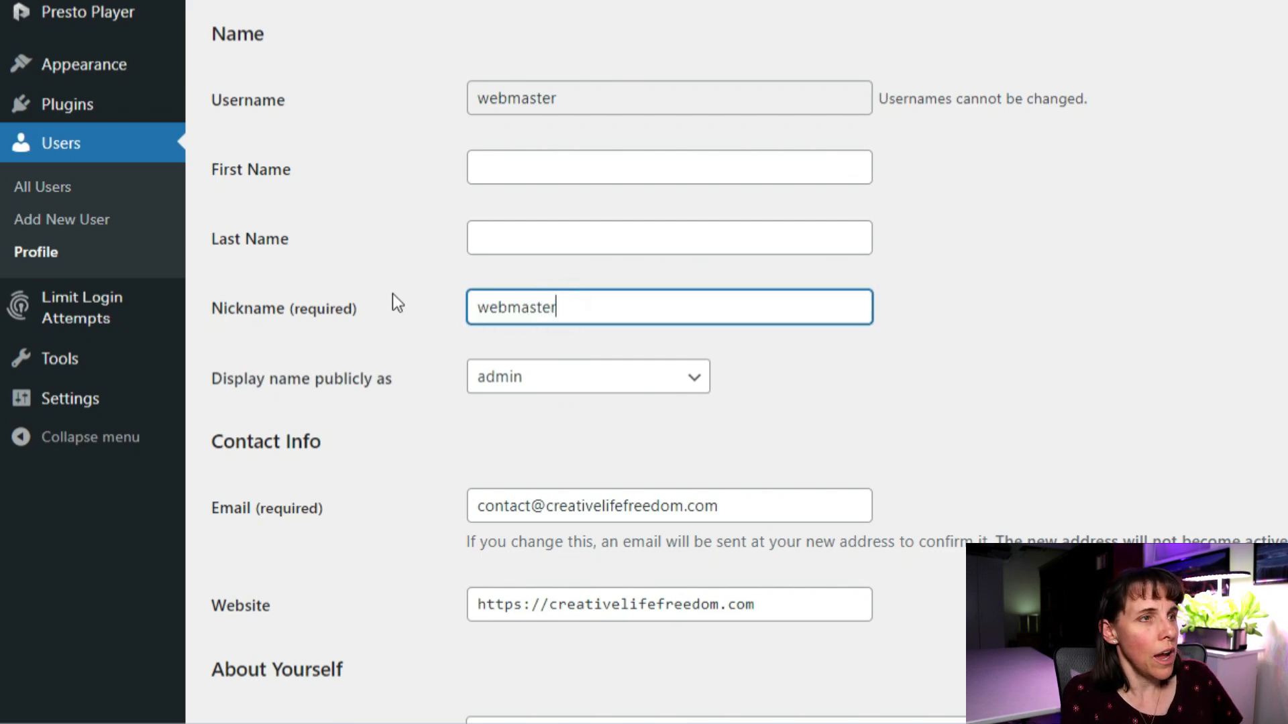
{"action": "key", "text": "Tab"}
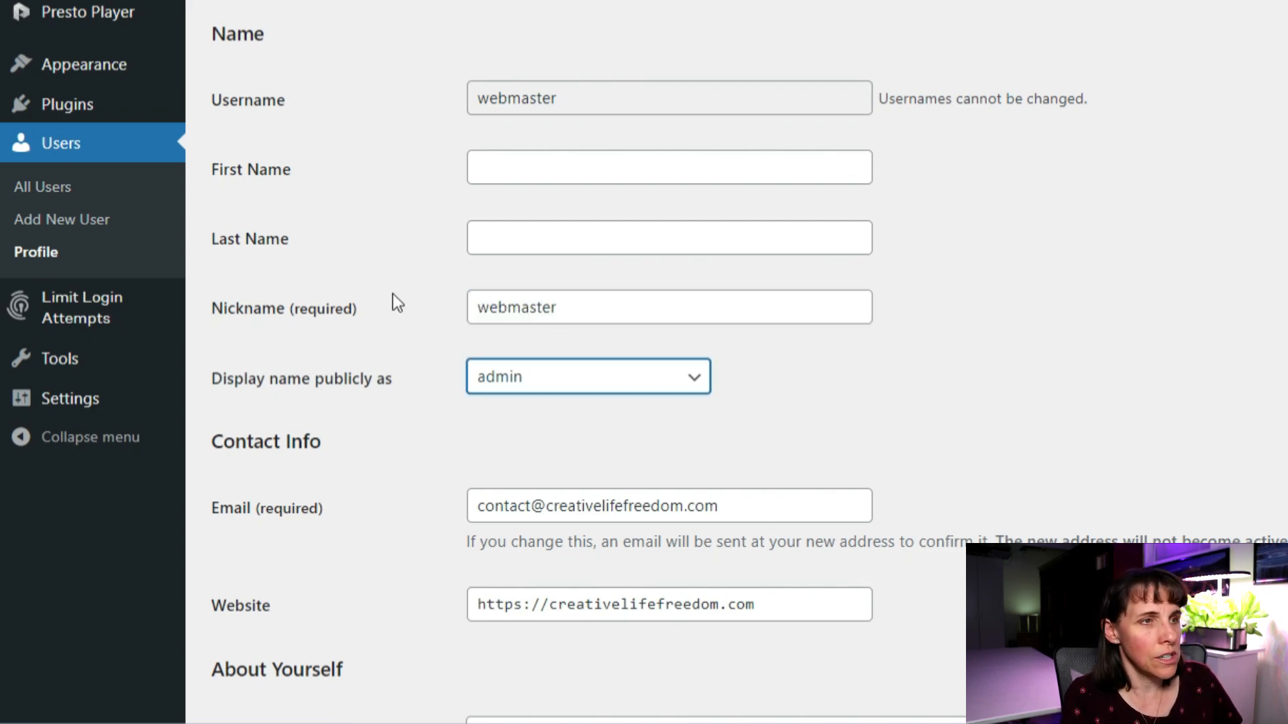
{"action": "left_click", "coordinate": [691, 378]}
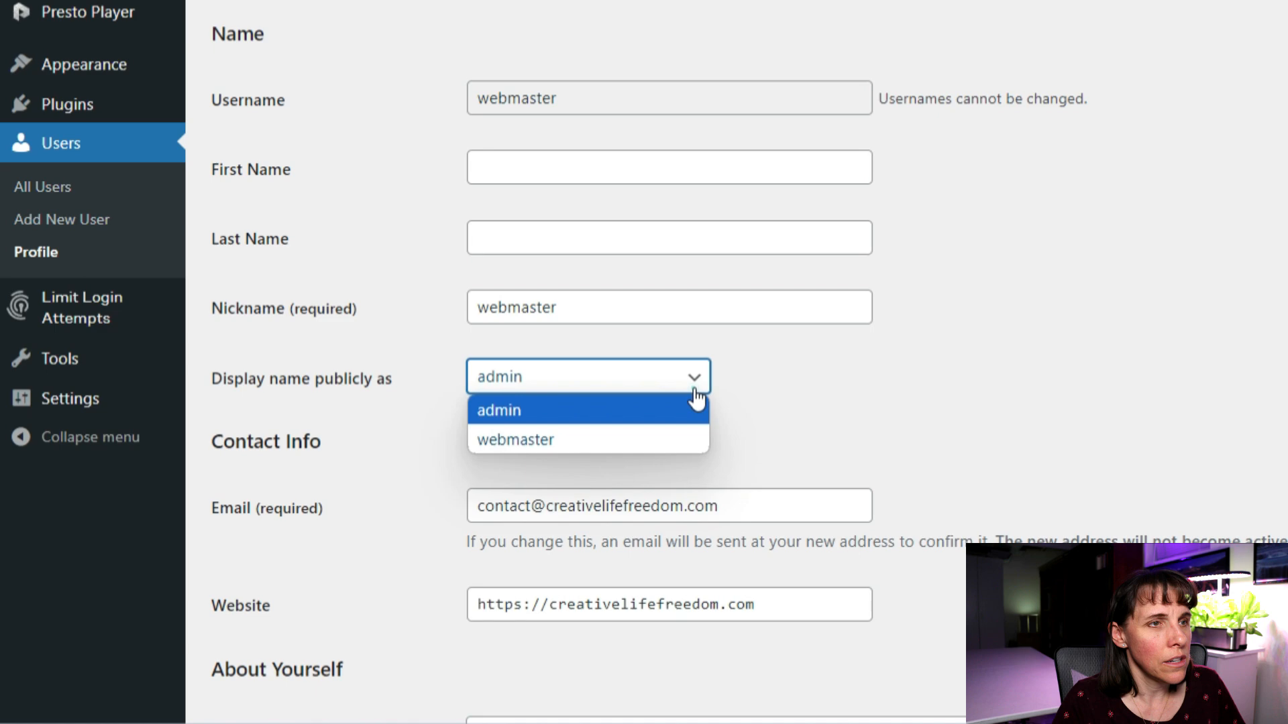
{"action": "left_click", "coordinate": [548, 442]}
{"action": "scroll", "coordinate": [793, 320], "scroll_direction": "down", "scroll_amount": 8}
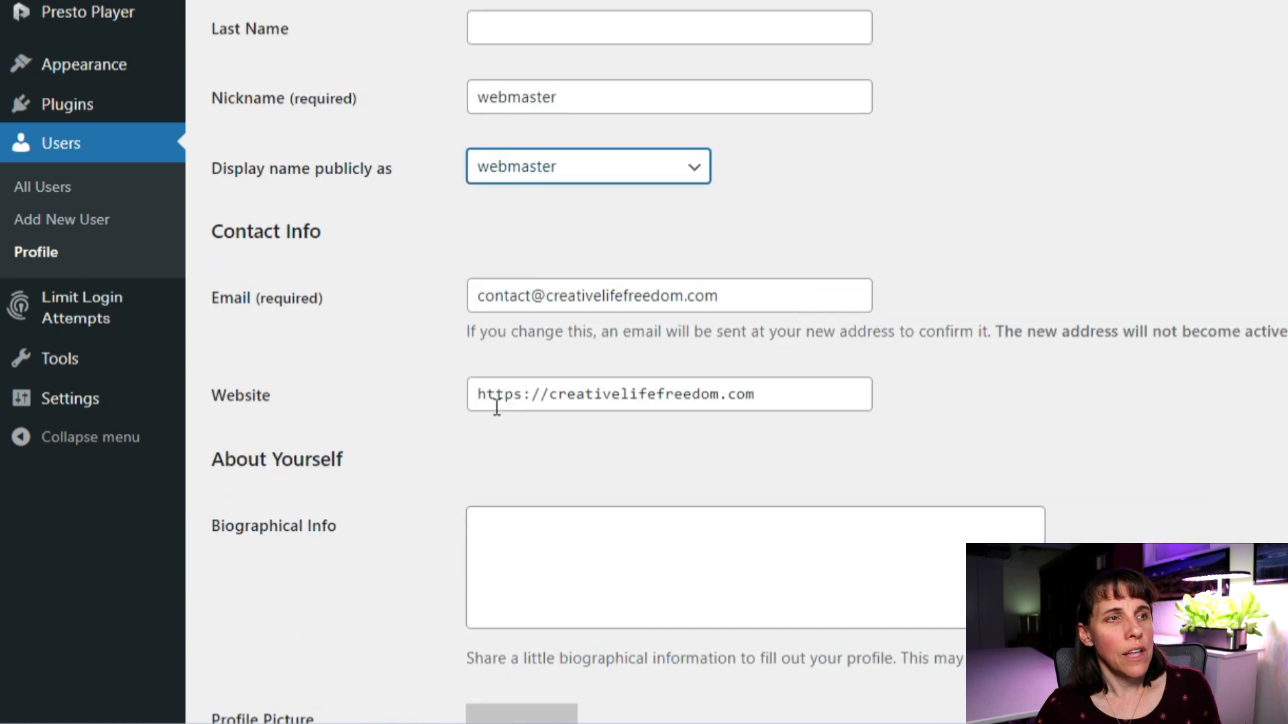
{"action": "scroll", "coordinate": [561, 503], "scroll_direction": "down", "scroll_amount": 5}
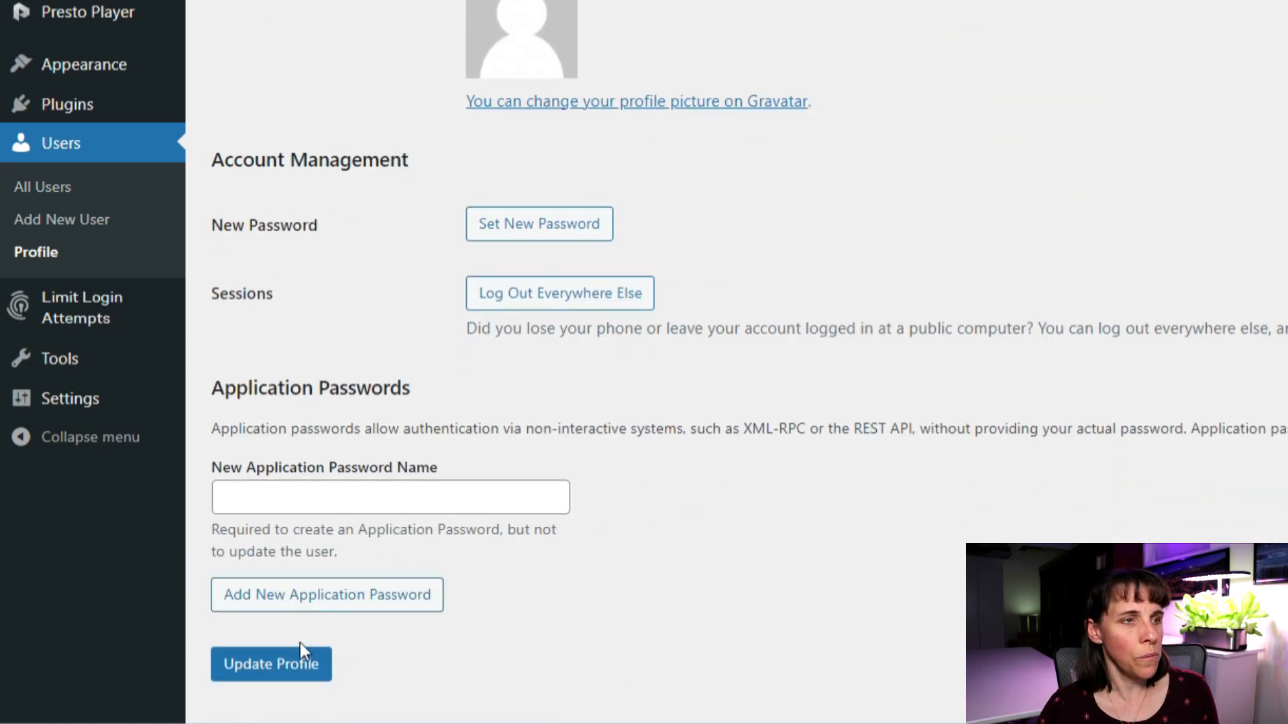
{"action": "left_click", "coordinate": [270, 661]}
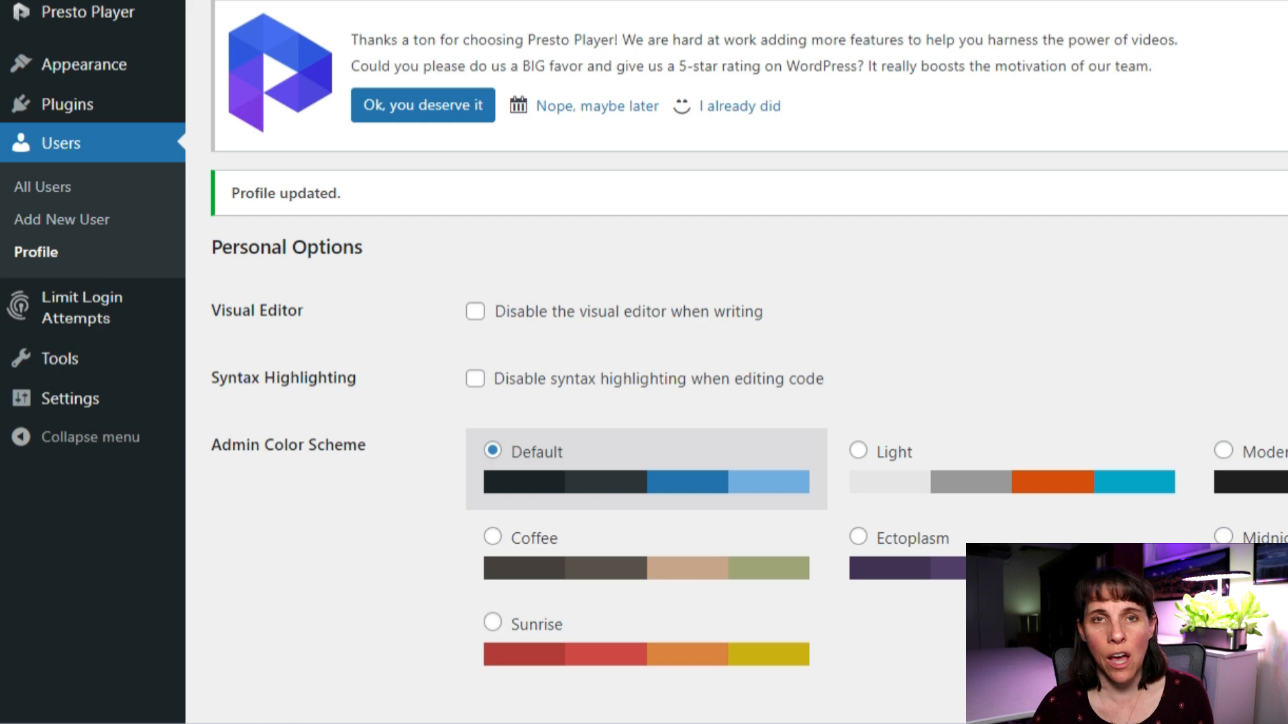
Move from the Users screen through the dashboard to the Pages list.
{"action": "left_click", "coordinate": [48, 190]}
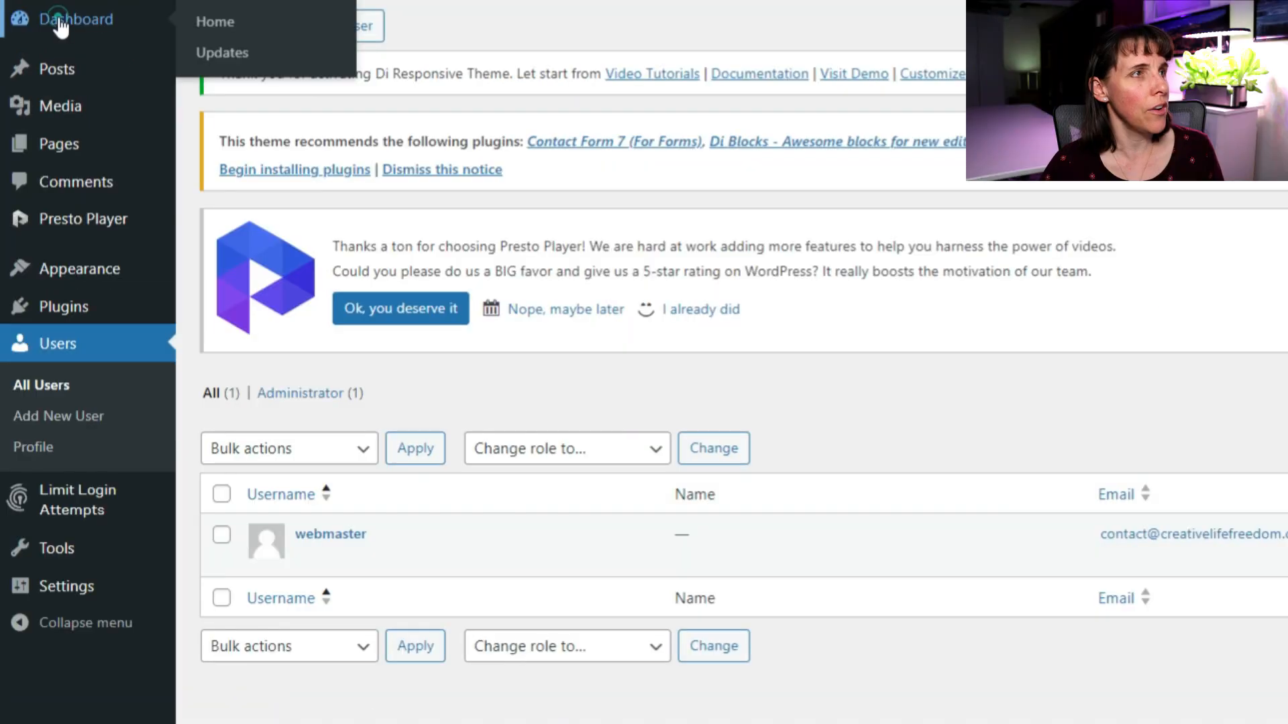
{"action": "left_click", "coordinate": [59, 21]}
{"action": "left_click", "coordinate": [57, 142]}
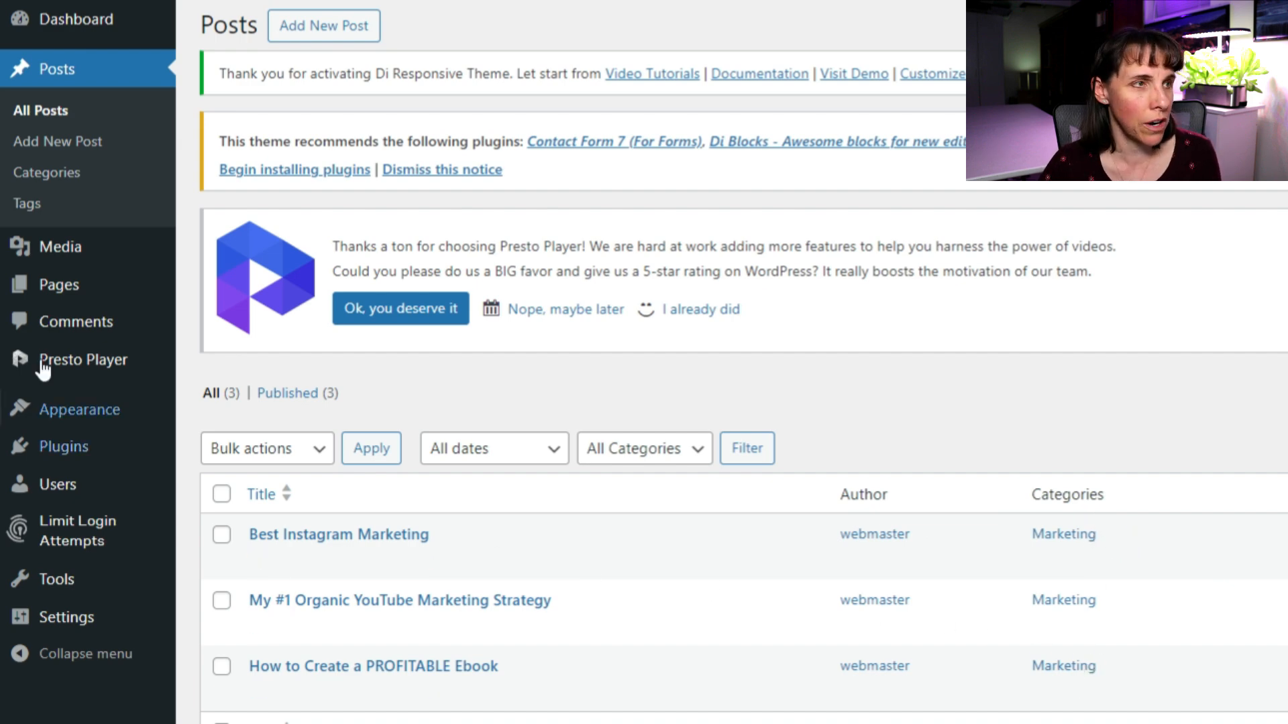
{"action": "mouse_move", "coordinate": [57, 288]}
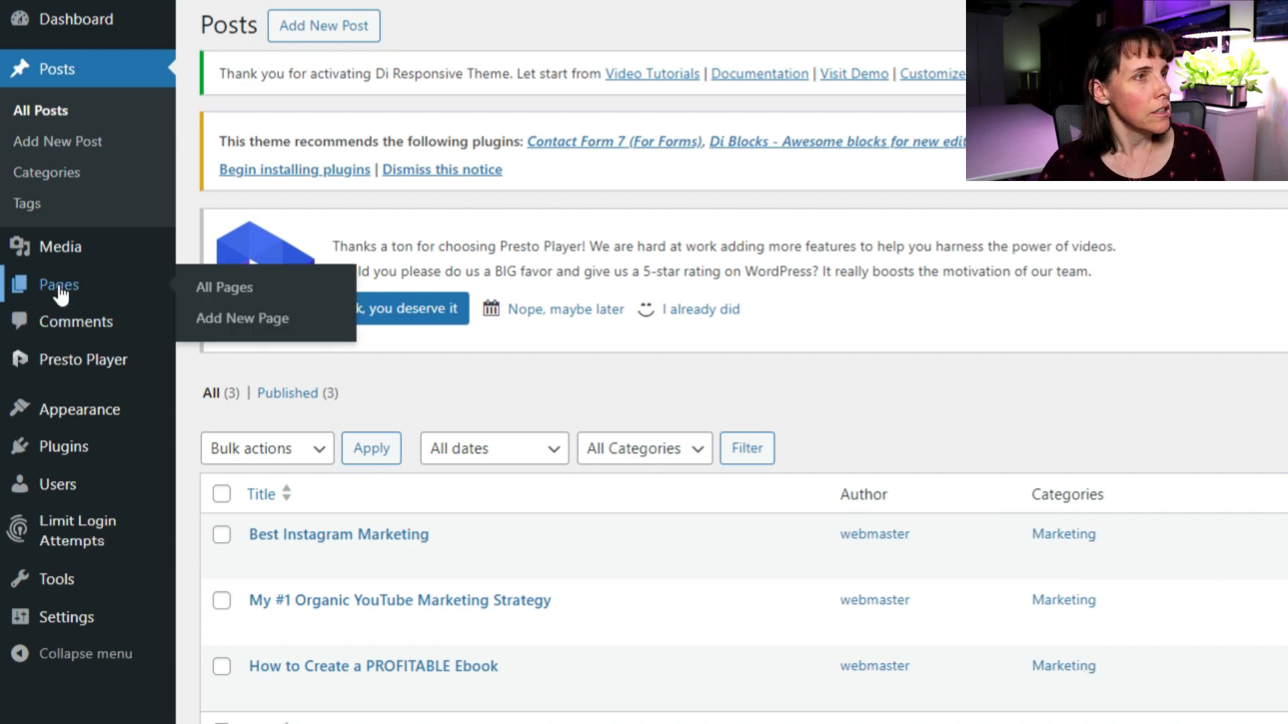
{"action": "left_click", "coordinate": [245, 285]}
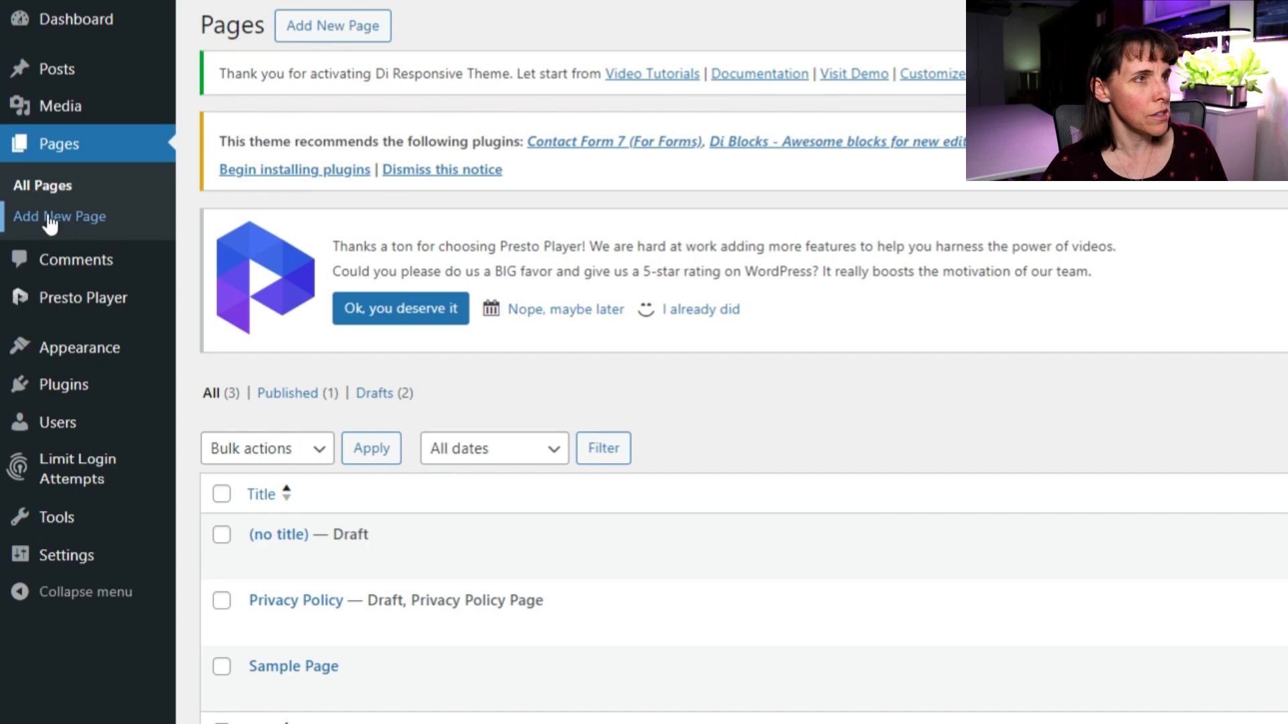
Start a new page titled 'Marketing Strategies' and open the block inserter in its body.
{"action": "left_click", "coordinate": [25, 213]}
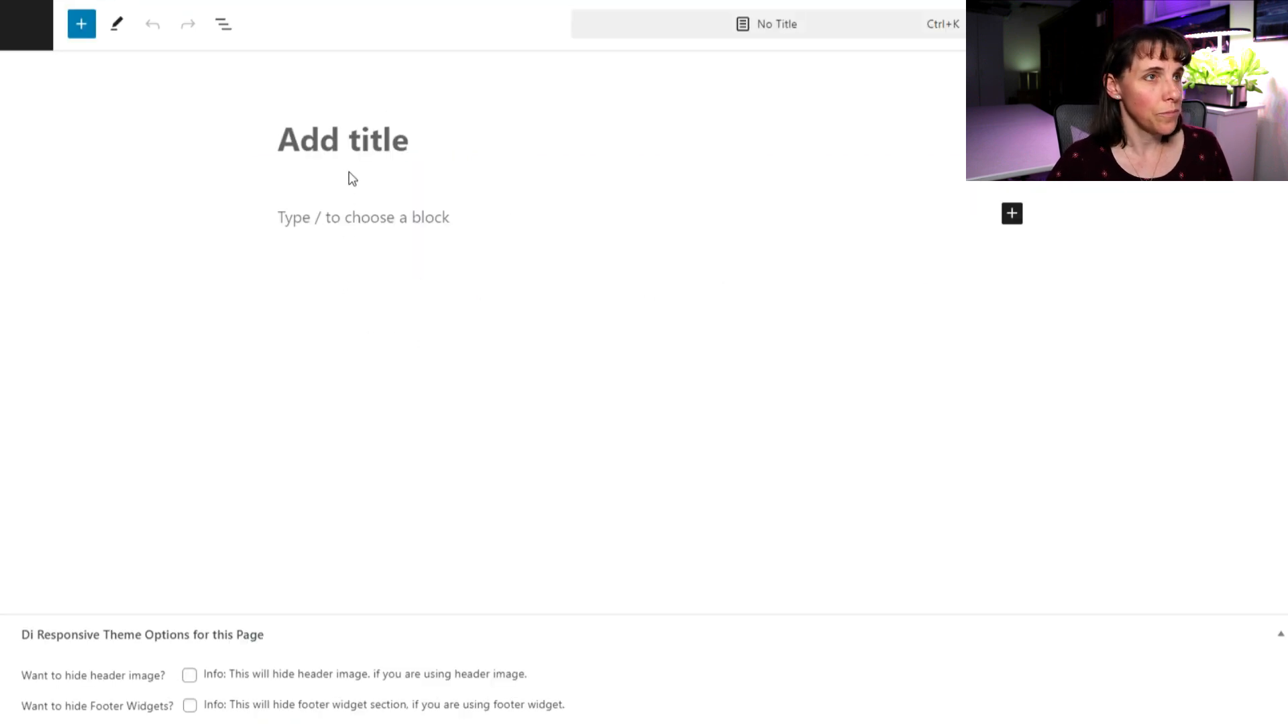
{"action": "left_click", "coordinate": [342, 134]}
{"action": "type", "text": "Mark"}
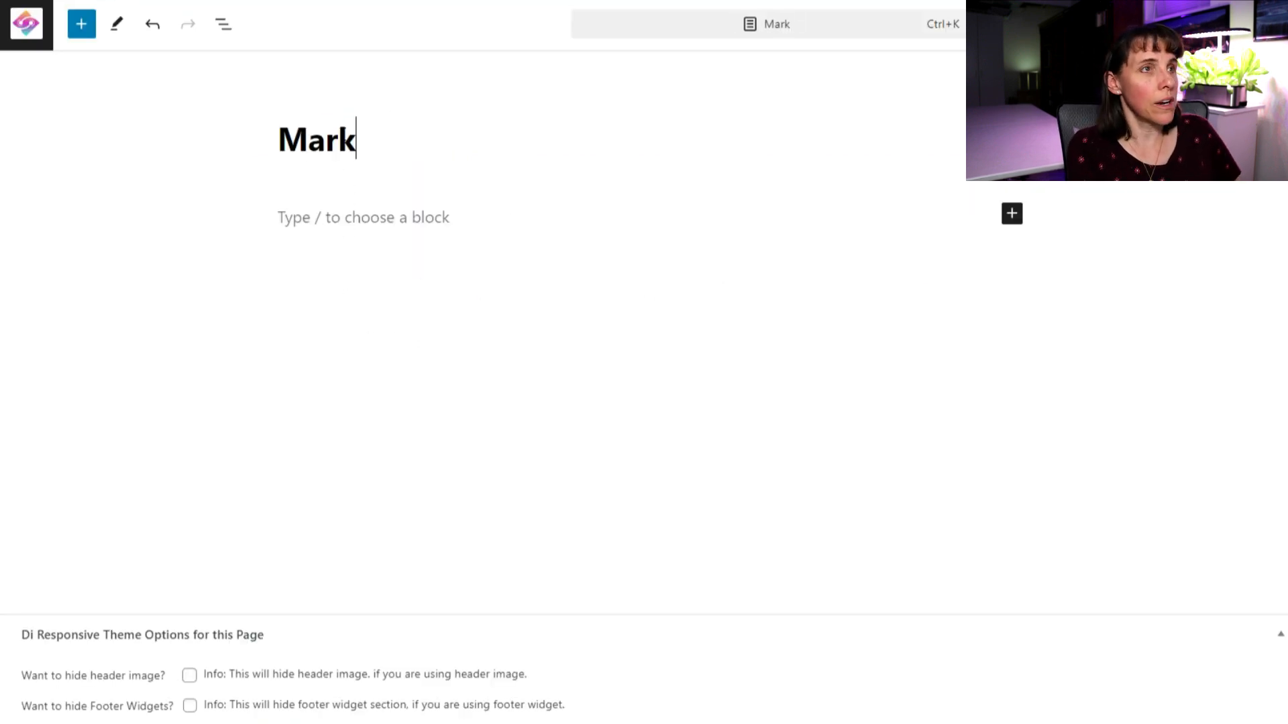
{"action": "type", "text": "eting "}
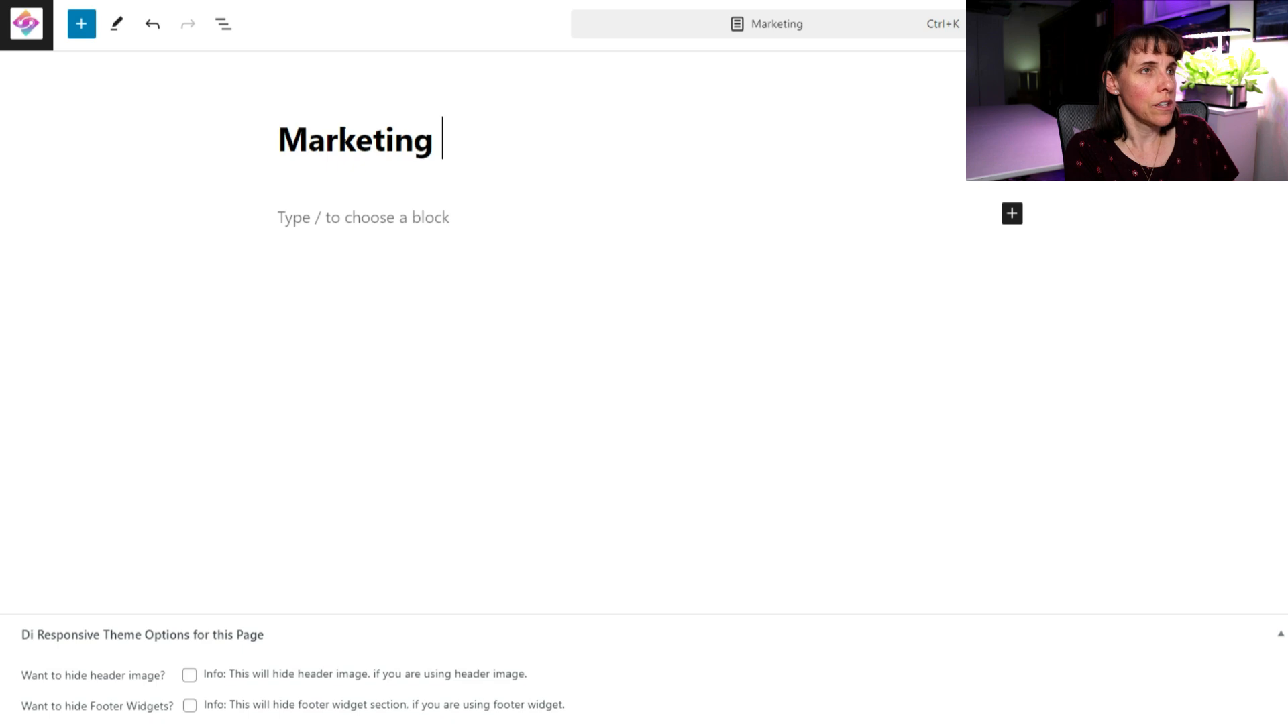
{"action": "type", "text": "Strategies"}
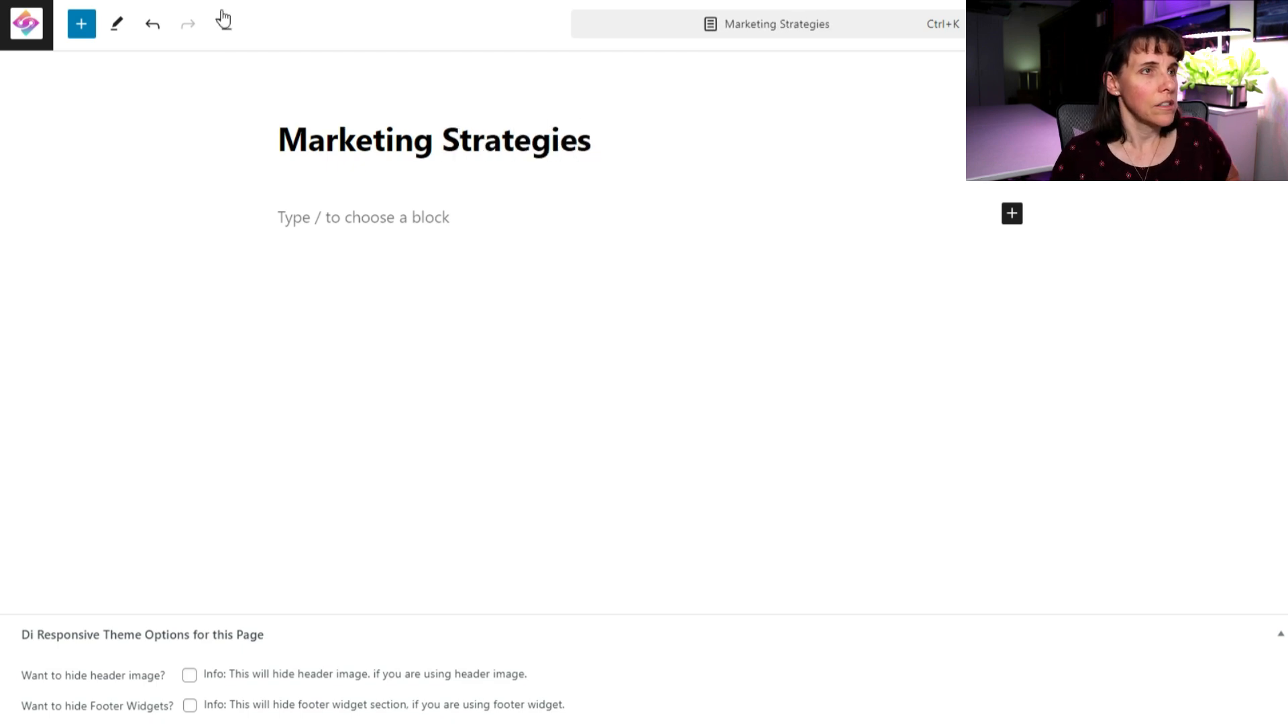
{"action": "left_click", "coordinate": [310, 218]}
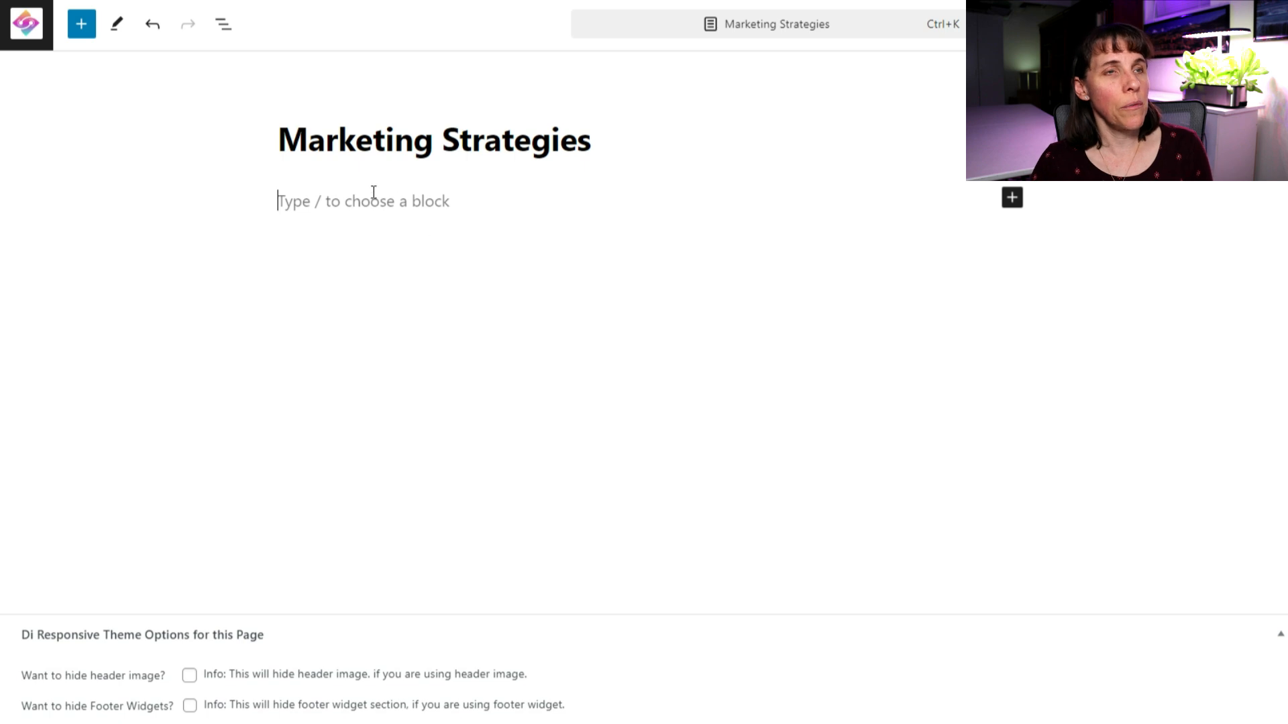
{"action": "left_click", "coordinate": [1012, 197]}
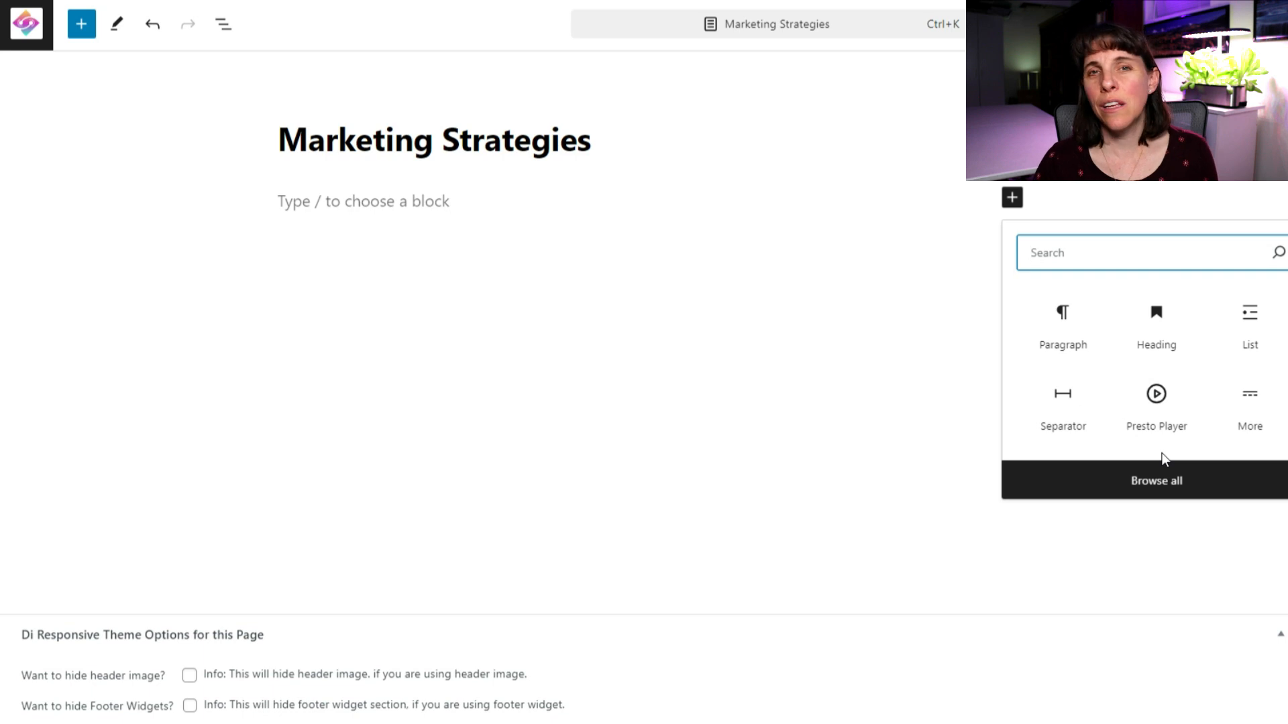
{"action": "left_click", "coordinate": [360, 201]}
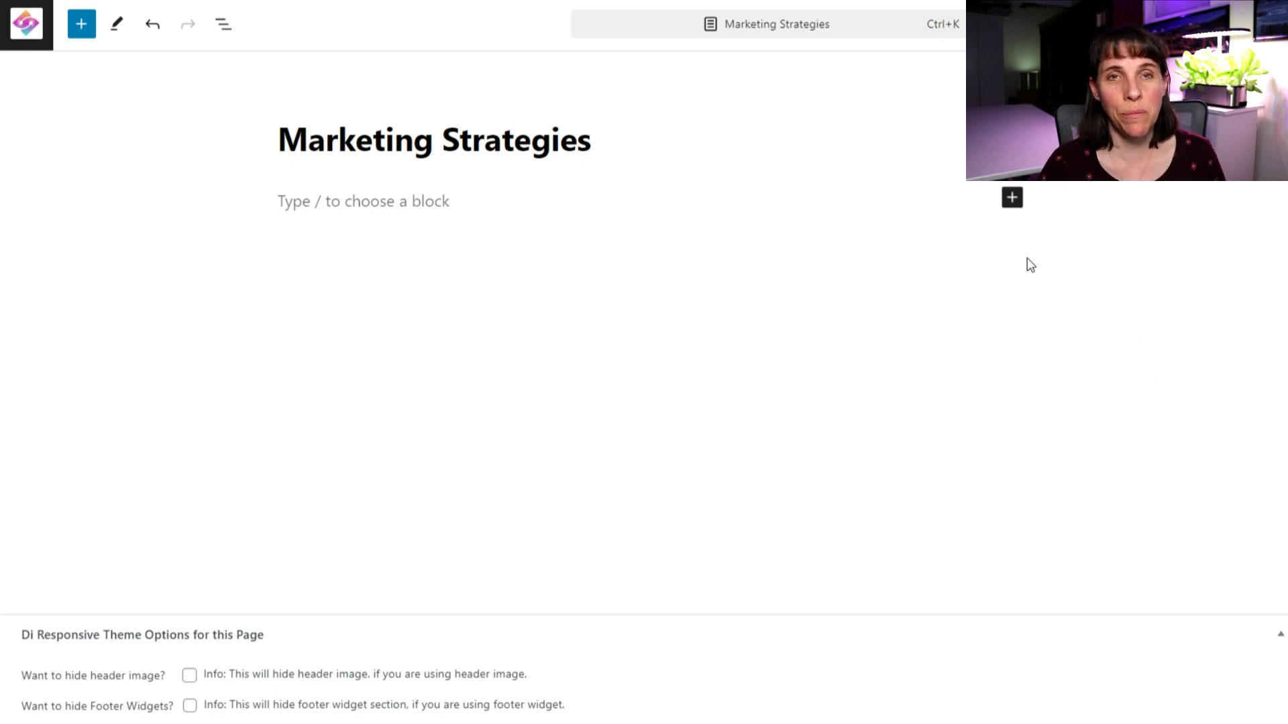
{"action": "left_click", "coordinate": [1012, 197]}
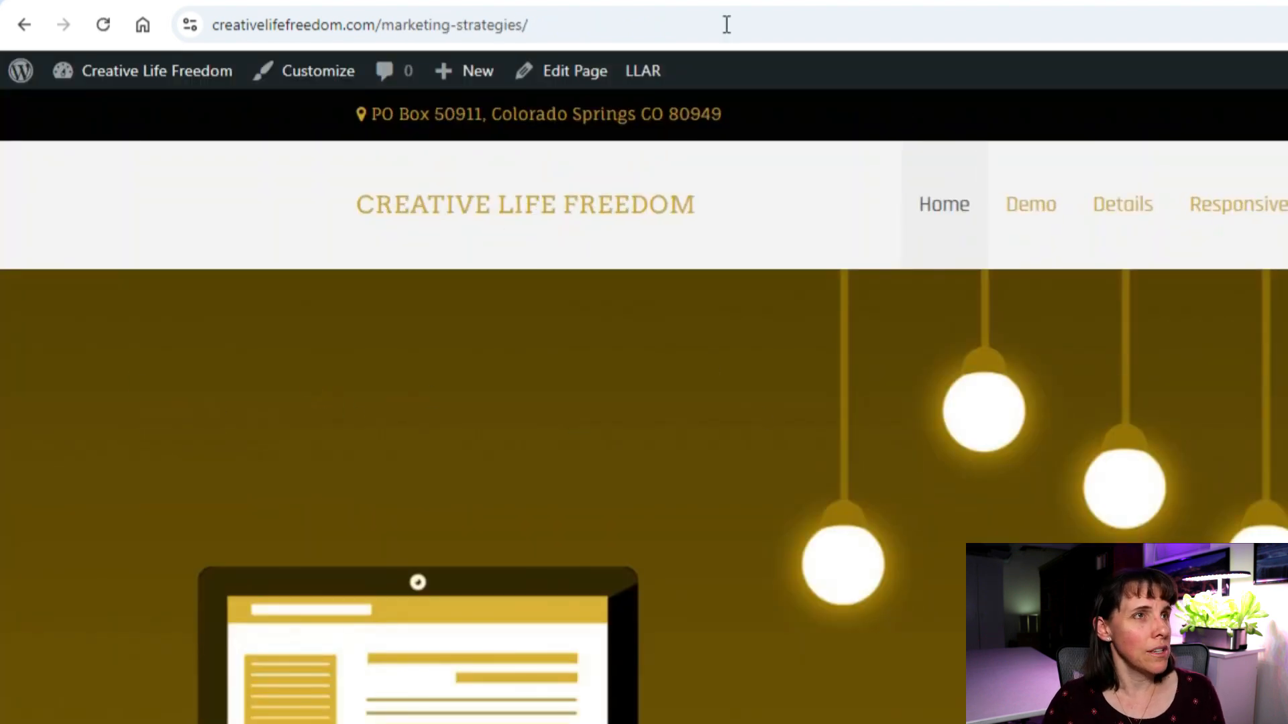
Leave the live Marketing Strategies page via the admin bar and return to All Posts.
{"action": "left_click", "coordinate": [561, 22]}
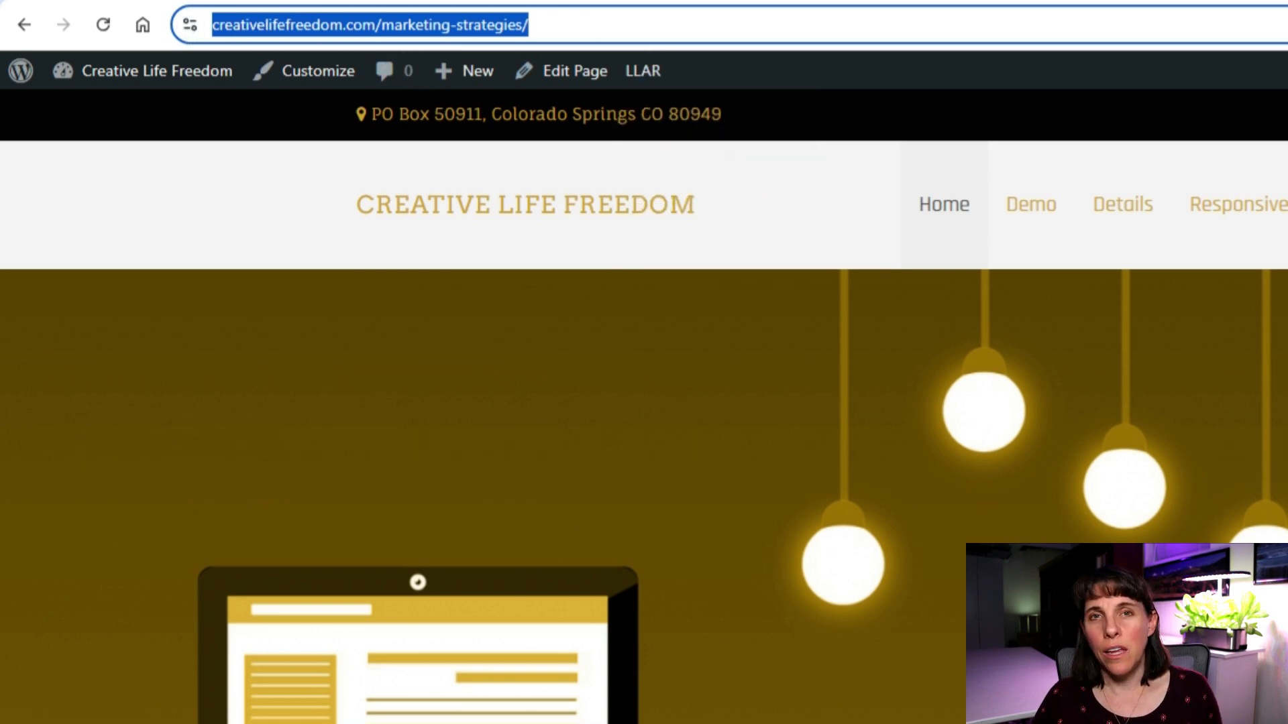
{"action": "scroll", "coordinate": [588, 495], "scroll_direction": "down", "scroll_amount": 5}
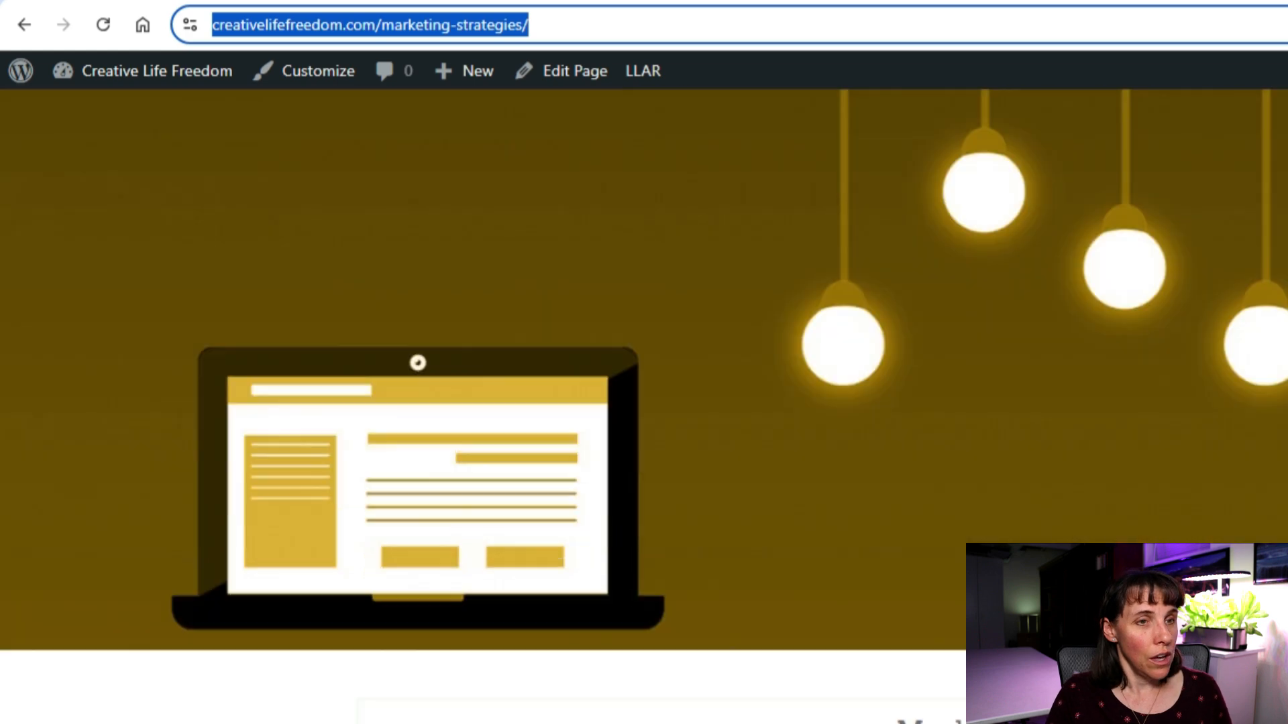
{"action": "scroll", "coordinate": [316, 417], "scroll_direction": "up", "scroll_amount": 5}
{"action": "mouse_move", "coordinate": [124, 80]}
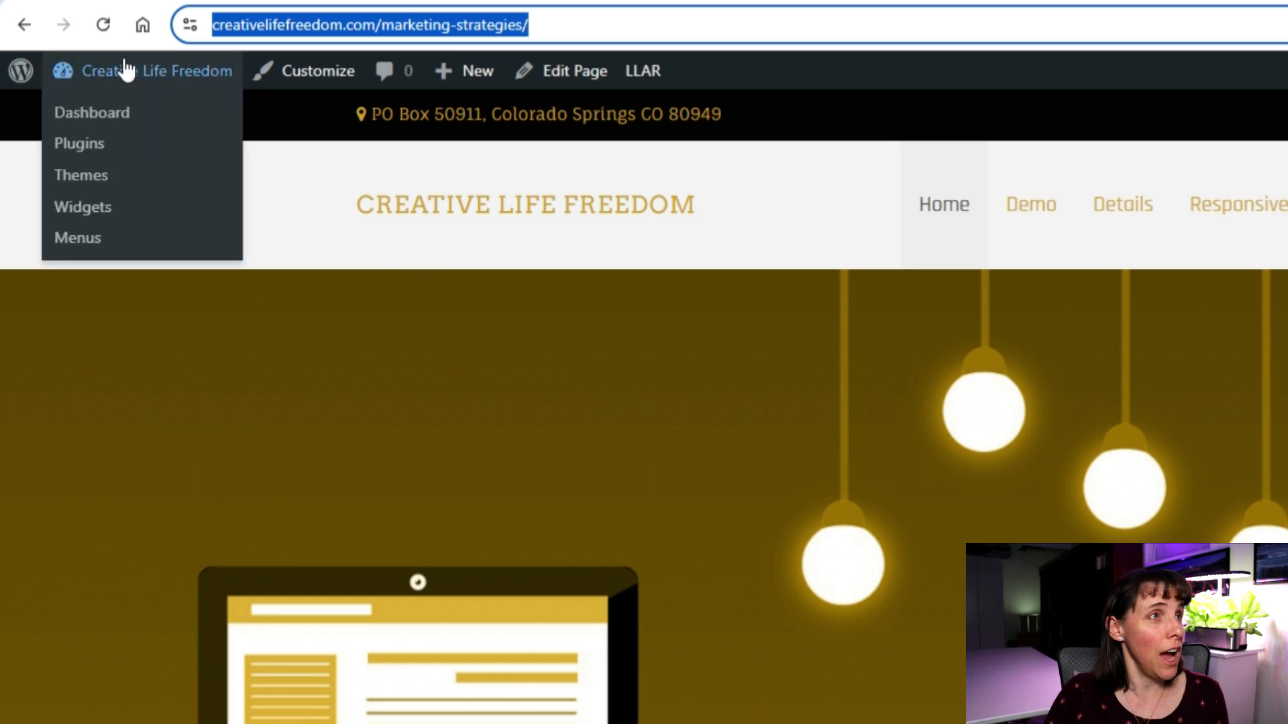
{"action": "left_click", "coordinate": [23, 75]}
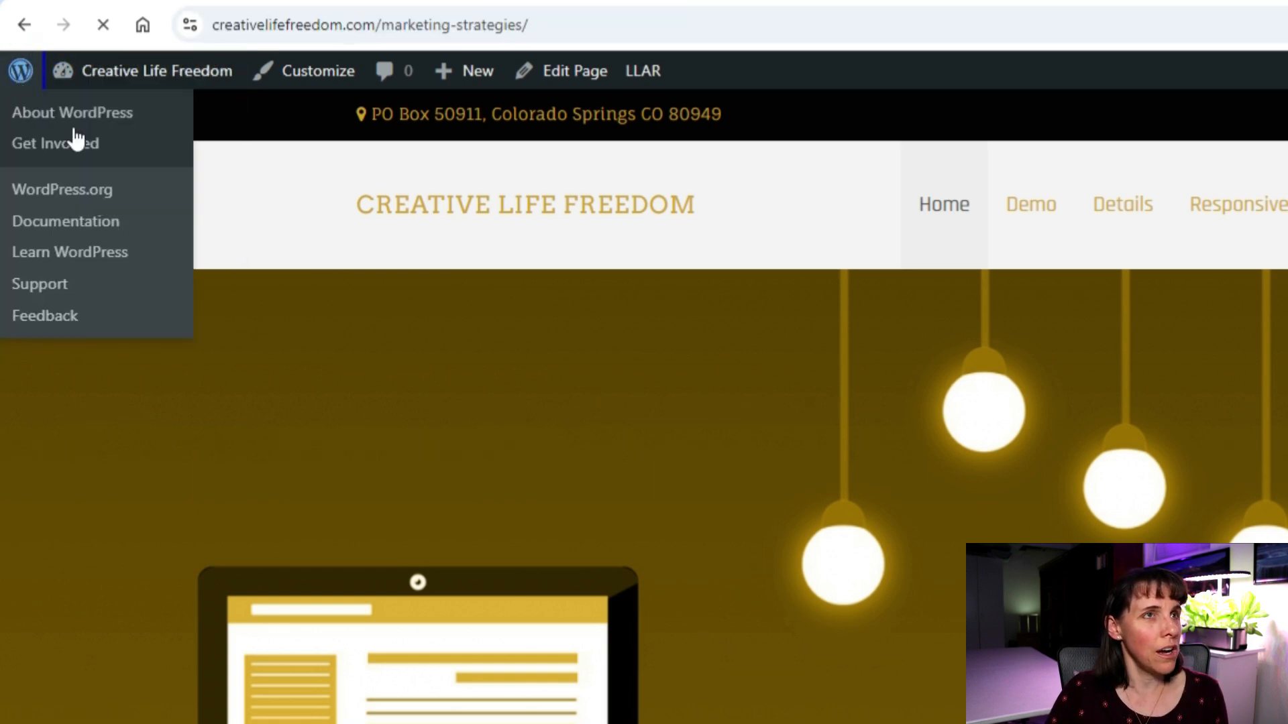
{"action": "mouse_move", "coordinate": [81, 247]}
{"action": "left_click", "coordinate": [321, 241]}
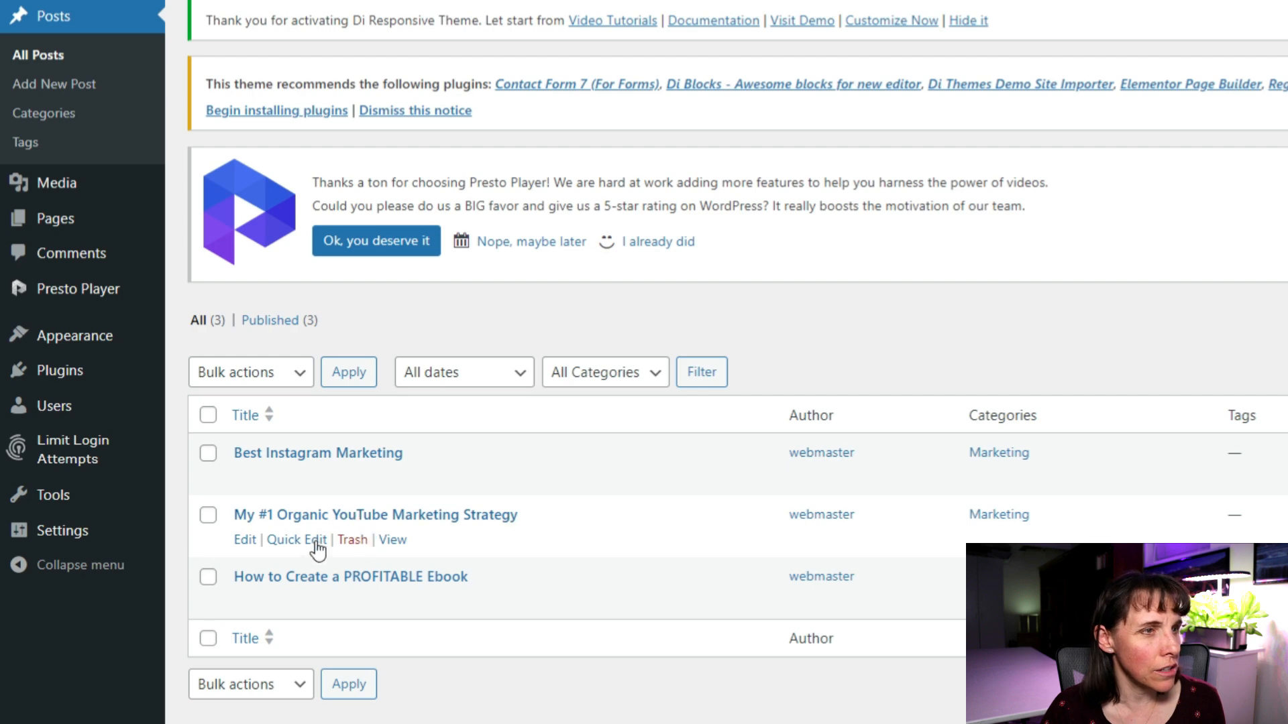
Check the youtube-marketing-strategy slug in Quick Edit, cancel without changes, then view the YouTube post.
{"action": "left_click", "coordinate": [288, 540]}
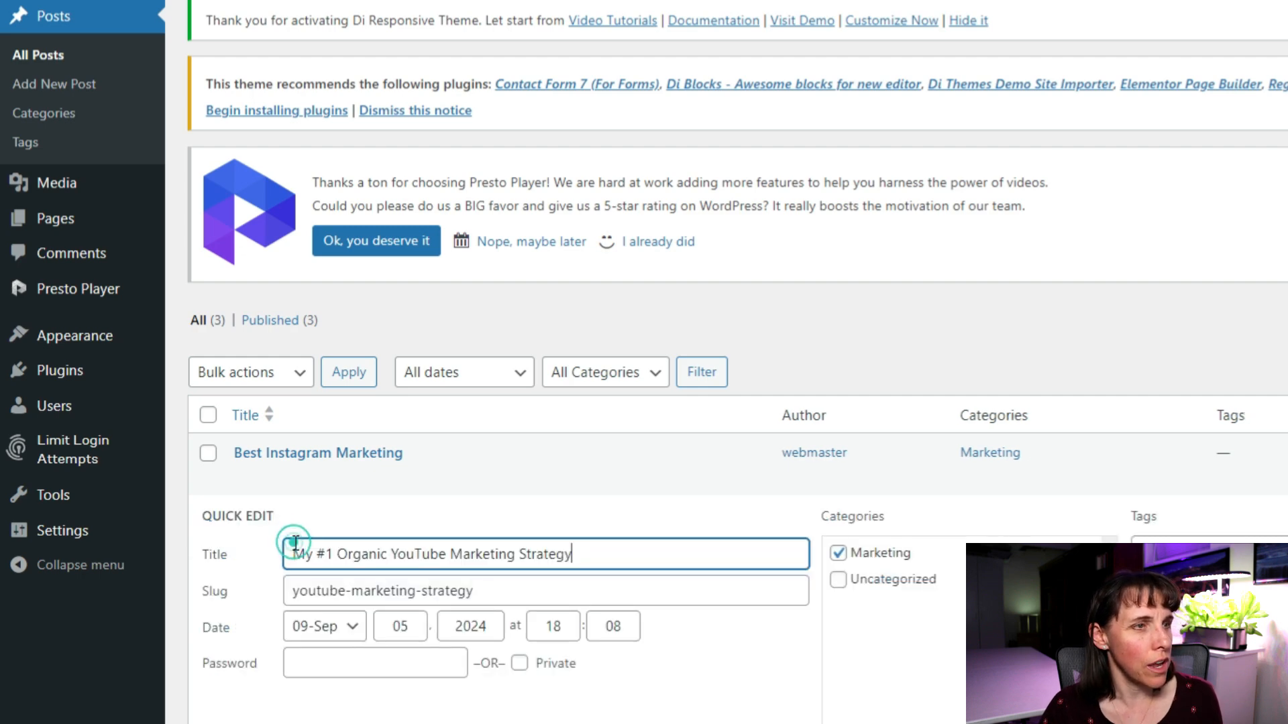
{"action": "left_click", "coordinate": [486, 592]}
{"action": "triple_click", "coordinate": [483, 591]}
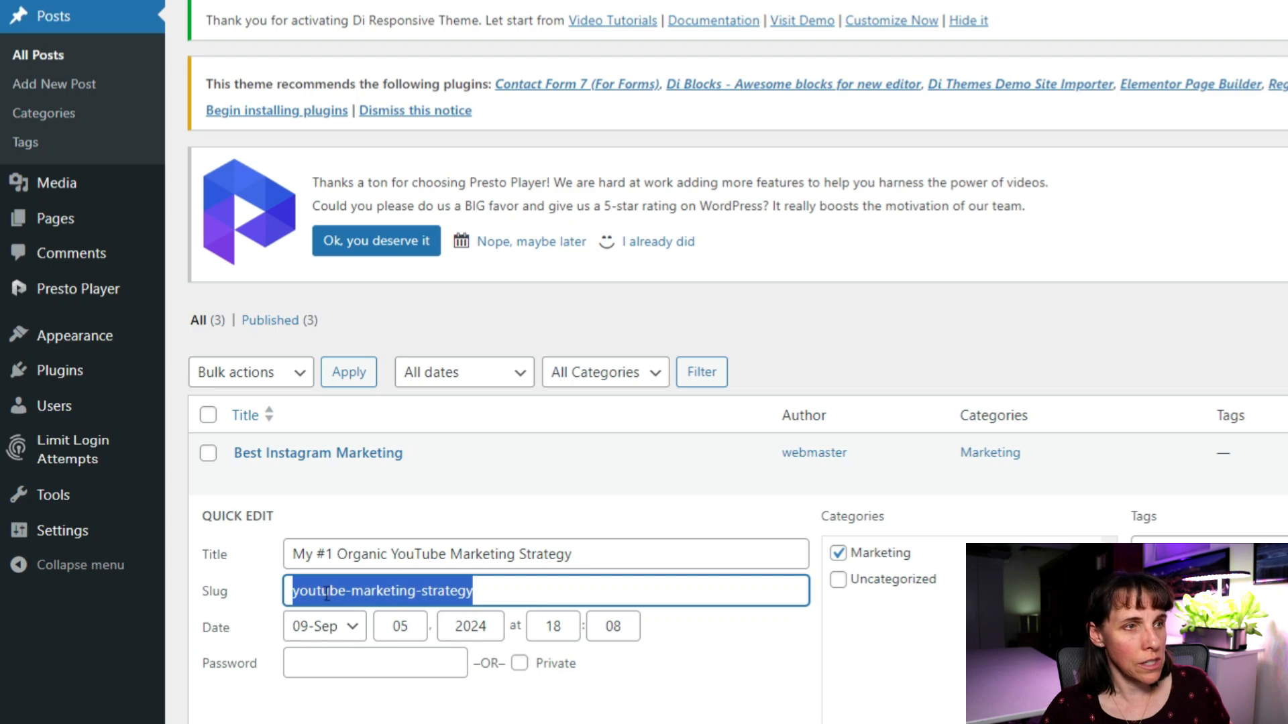
{"action": "left_click", "coordinate": [772, 712]}
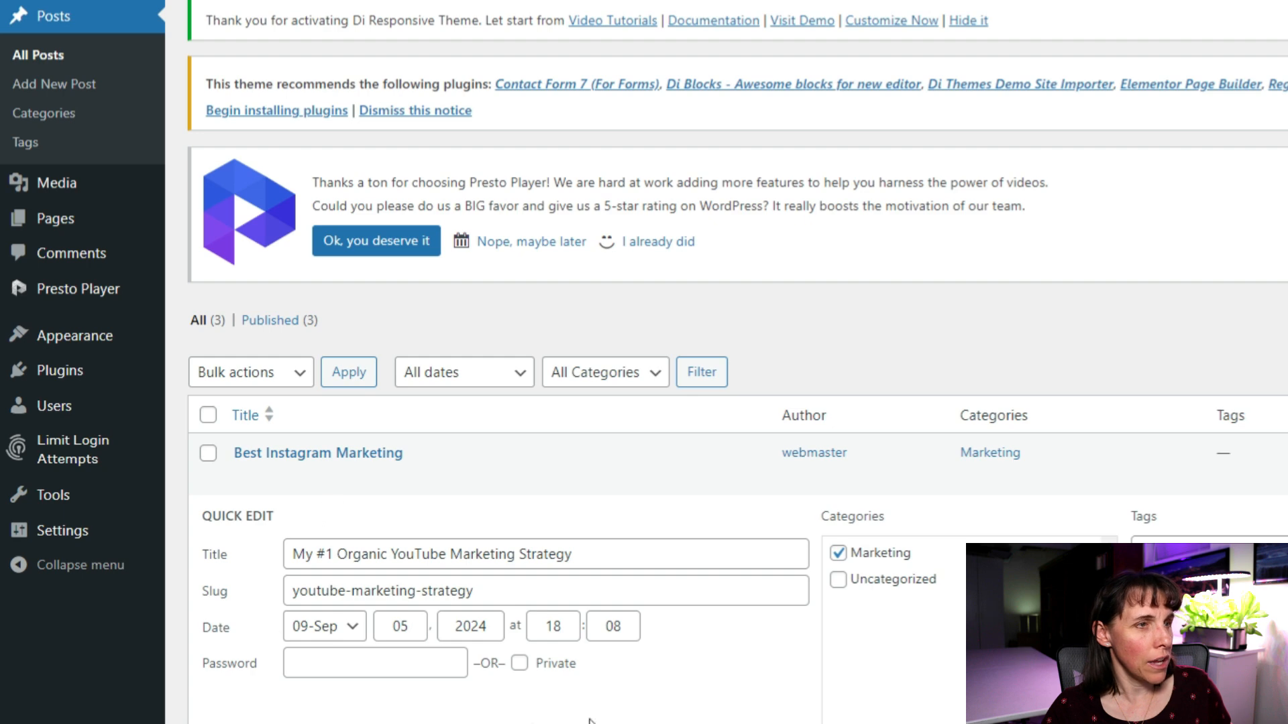
{"action": "left_click", "coordinate": [531, 723]}
{"action": "left_click", "coordinate": [306, 521]}
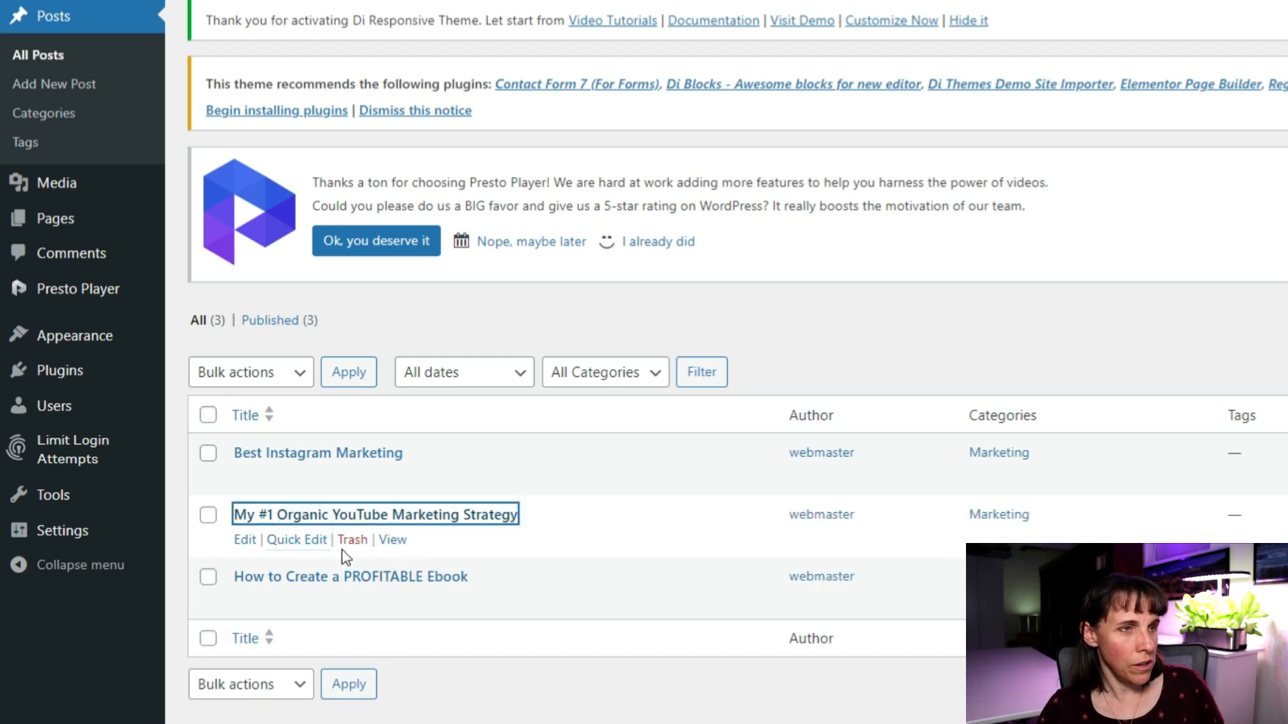
{"action": "left_click", "coordinate": [395, 539]}
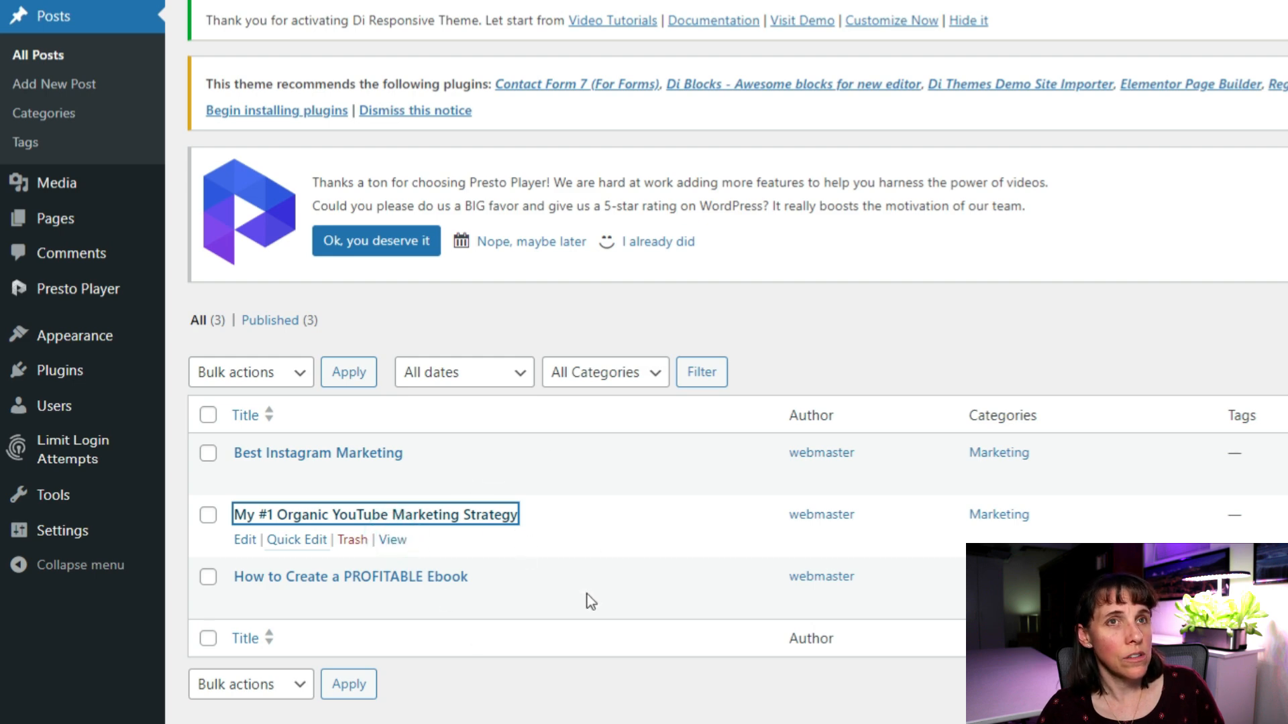
Copy the live YouTube strategy post's web address from the address bar.
{"action": "scroll", "coordinate": [1090, 131], "scroll_direction": "down", "scroll_amount": 1}
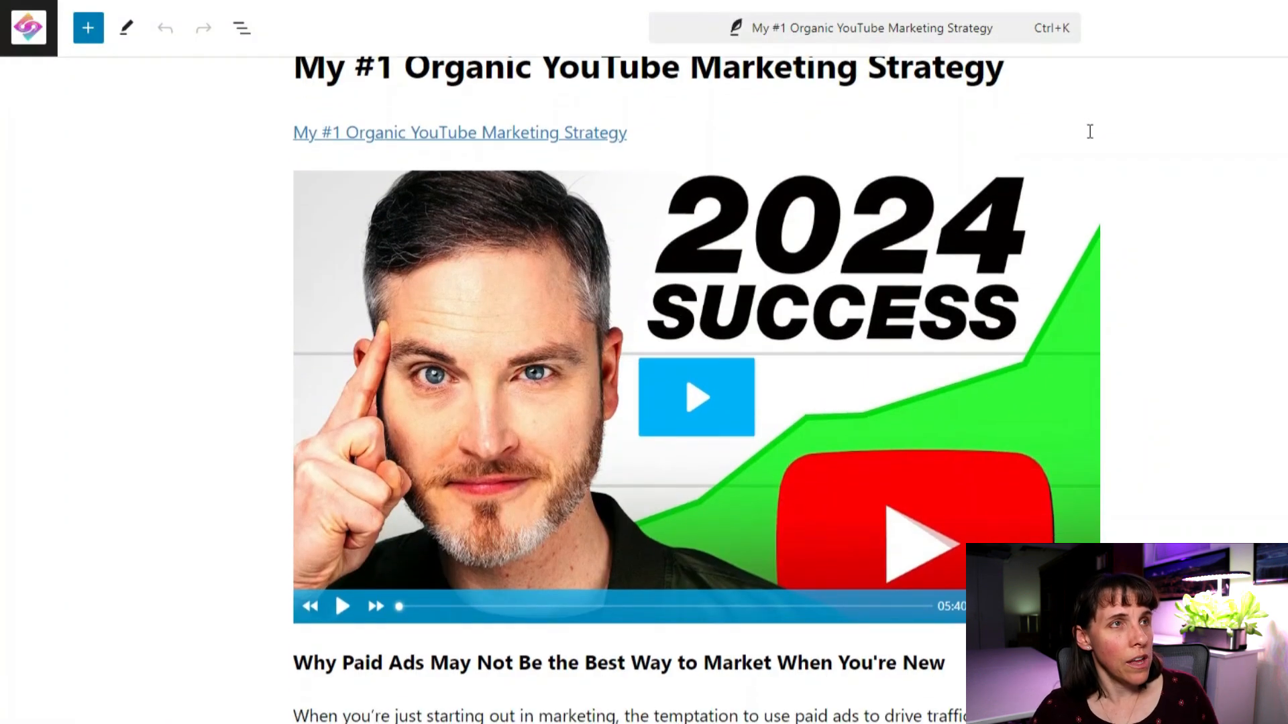
{"action": "scroll", "coordinate": [1090, 132], "scroll_direction": "down", "scroll_amount": 1}
{"action": "scroll", "coordinate": [1094, 145], "scroll_direction": "down", "scroll_amount": 4}
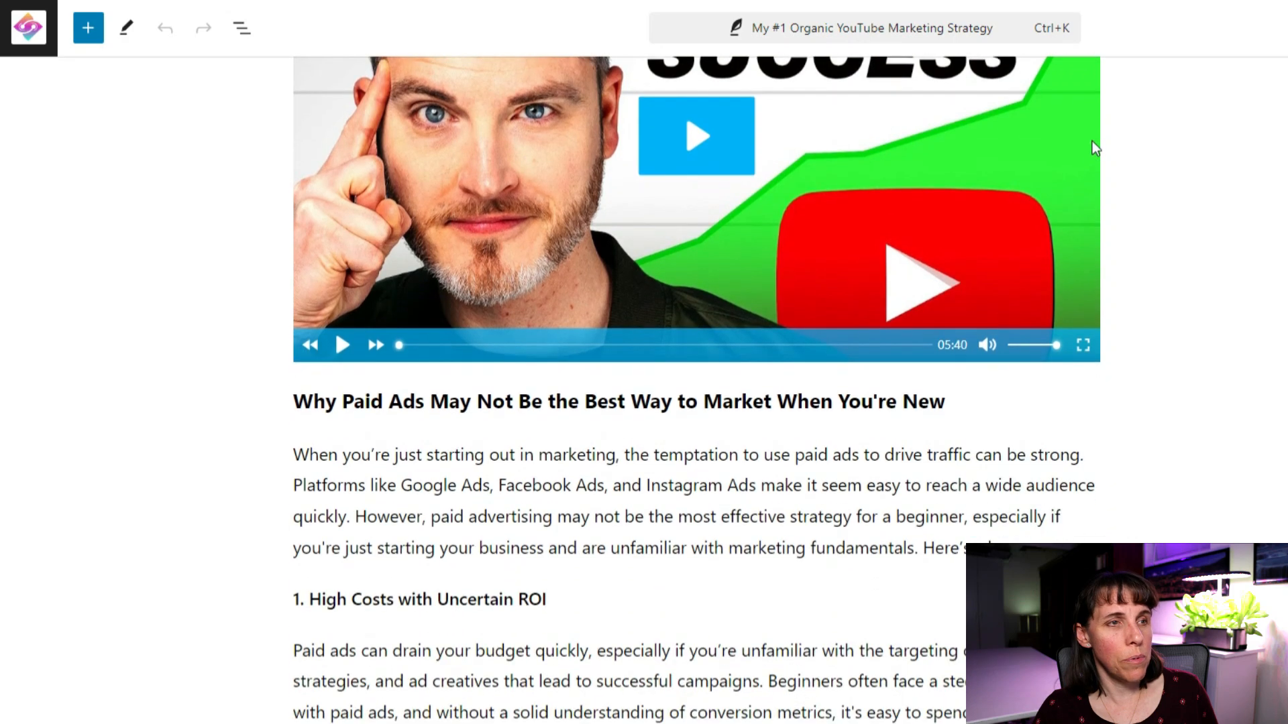
{"action": "scroll", "coordinate": [1102, 165], "scroll_direction": "down", "scroll_amount": 3}
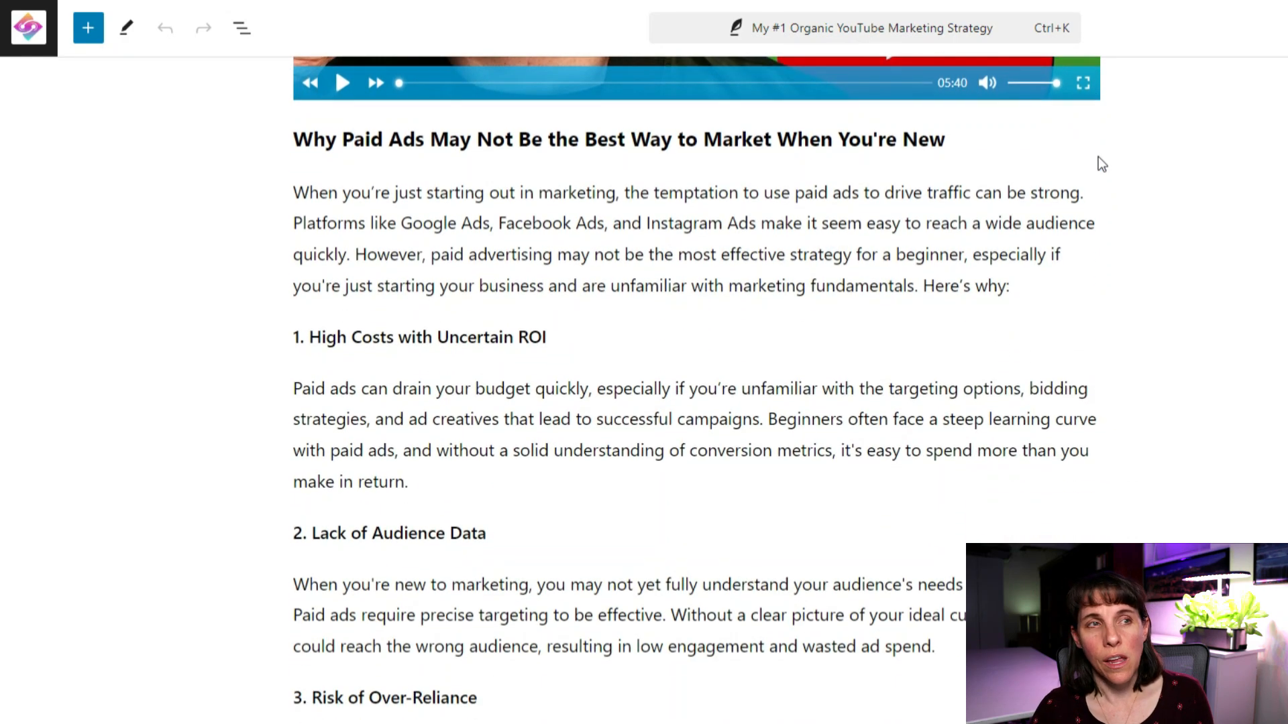
{"action": "scroll", "coordinate": [1104, 168], "scroll_direction": "down", "scroll_amount": 4}
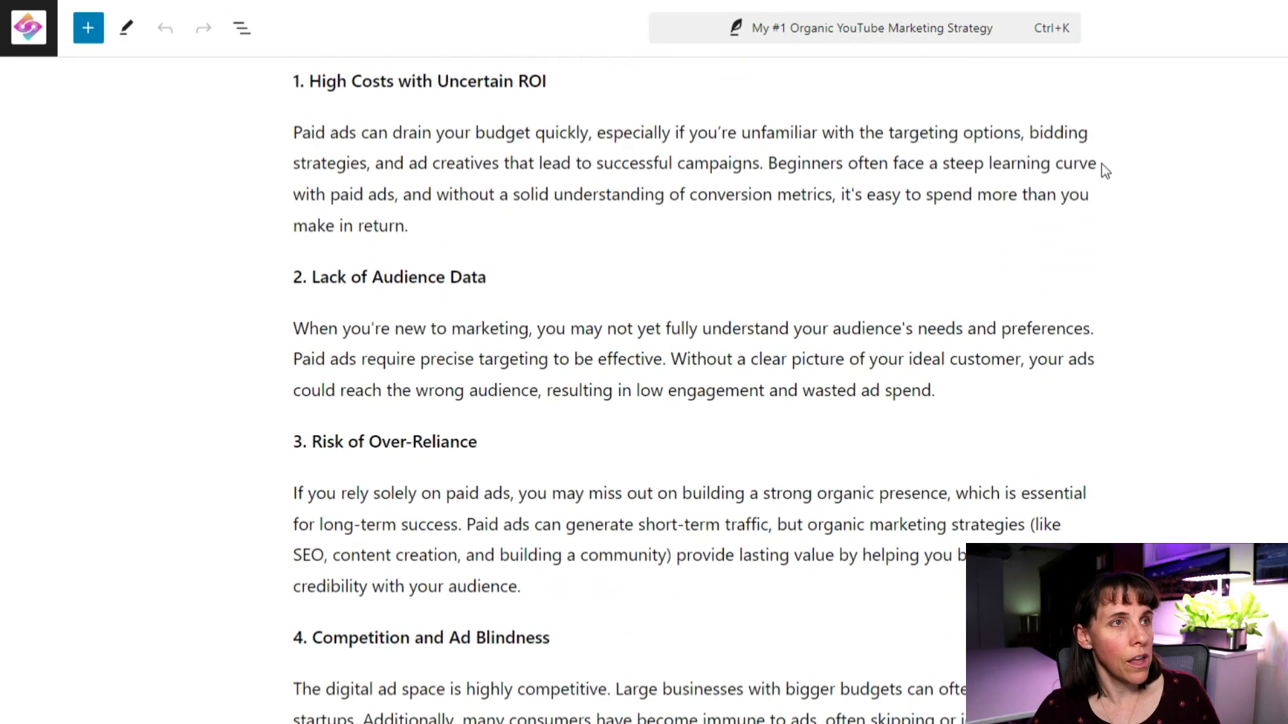
{"action": "scroll", "coordinate": [1110, 179], "scroll_direction": "down", "scroll_amount": 6}
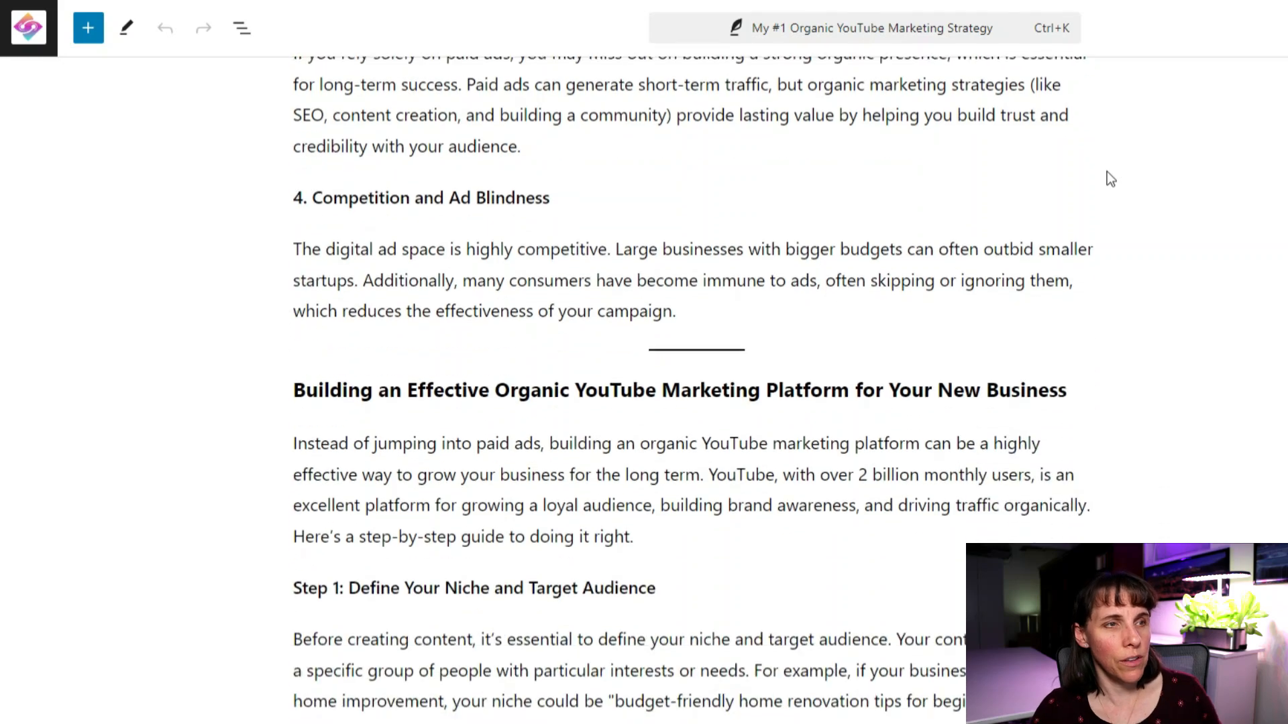
{"action": "scroll", "coordinate": [1113, 182], "scroll_direction": "down", "scroll_amount": 6}
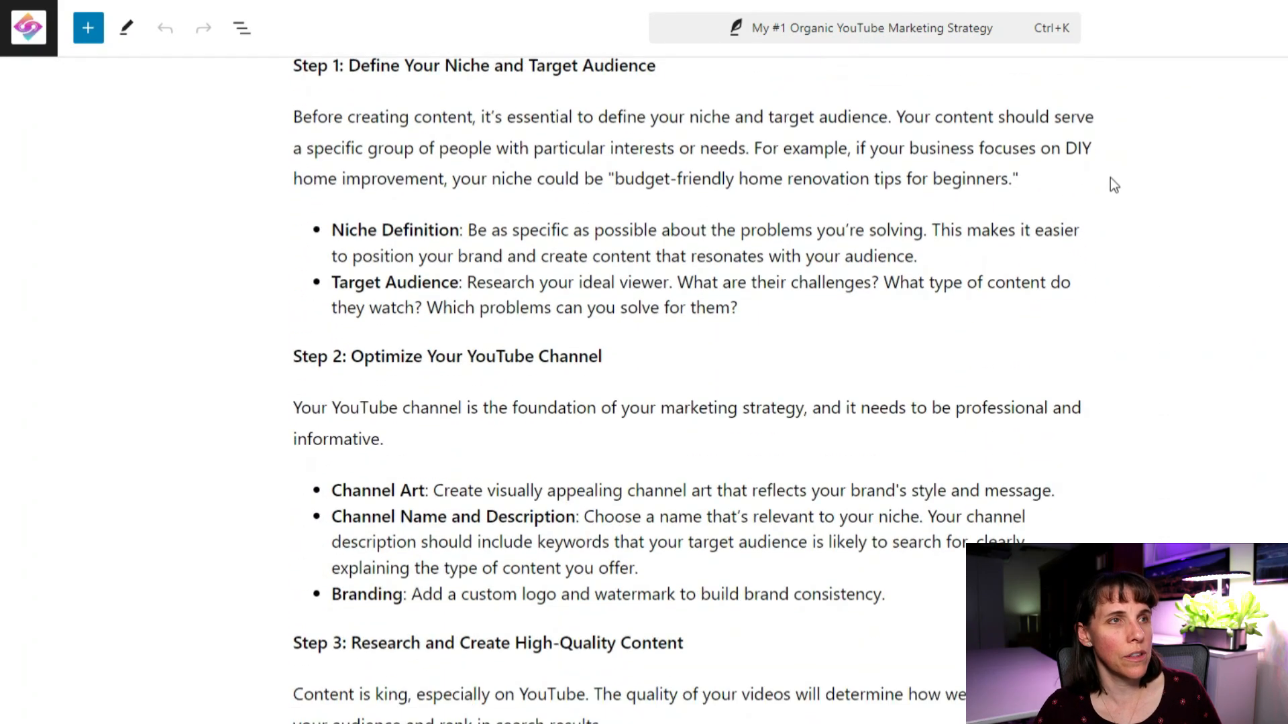
{"action": "scroll", "coordinate": [1115, 186], "scroll_direction": "down", "scroll_amount": 6}
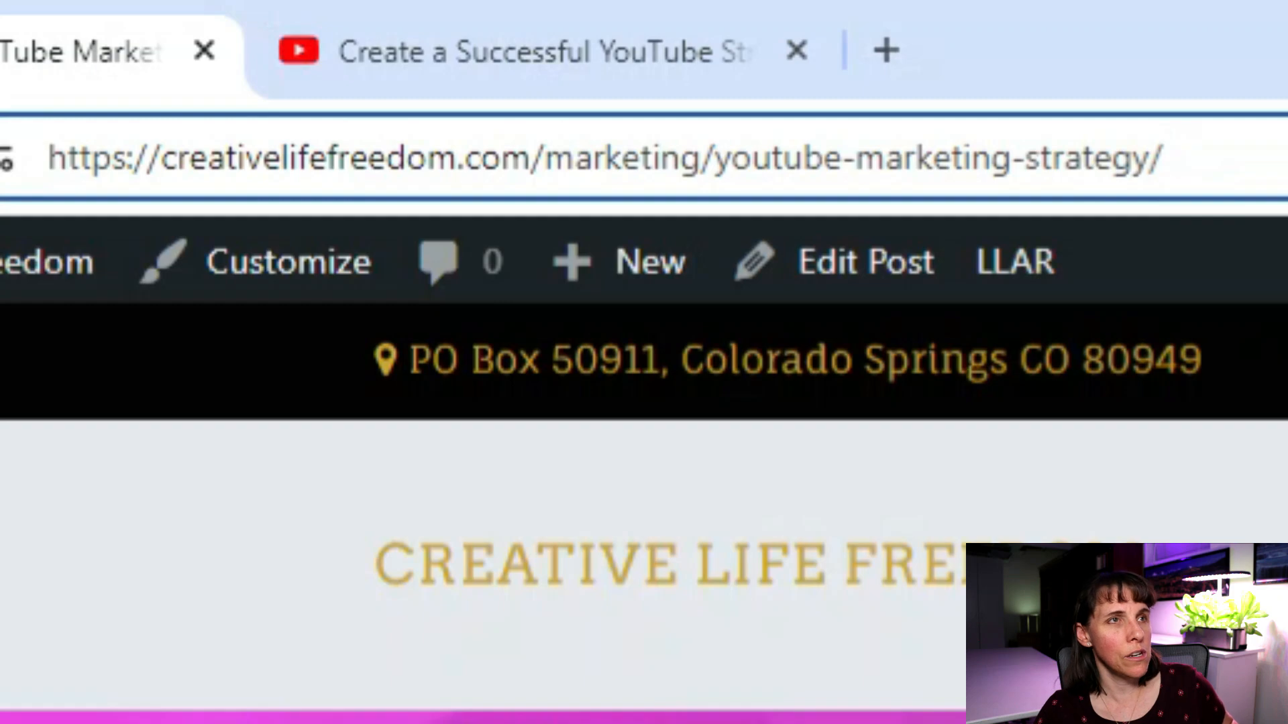
{"action": "left_click_drag", "start_coordinate": [1166, 157], "coordinate": [33, 138]}
{"action": "key", "text": "ctrl+c"}
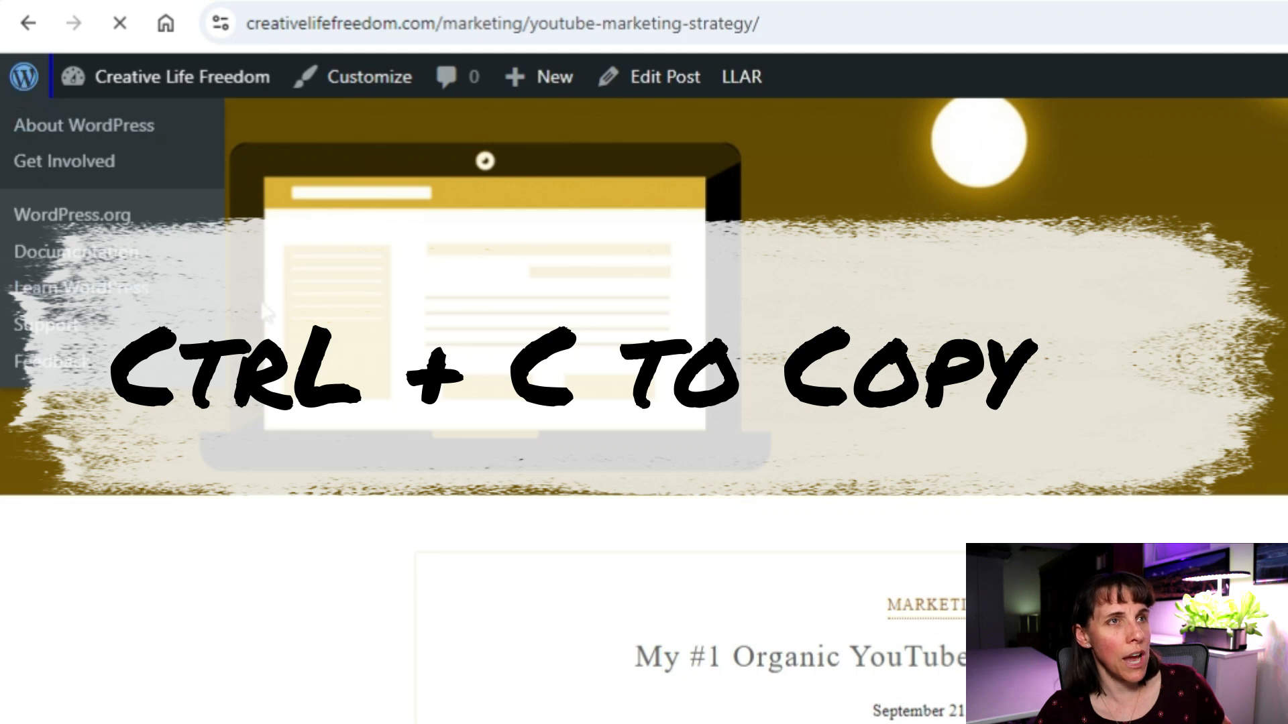
Go to Pages > All Pages and open Marketing Strategies for editing.
{"action": "left_click", "coordinate": [27, 123]}
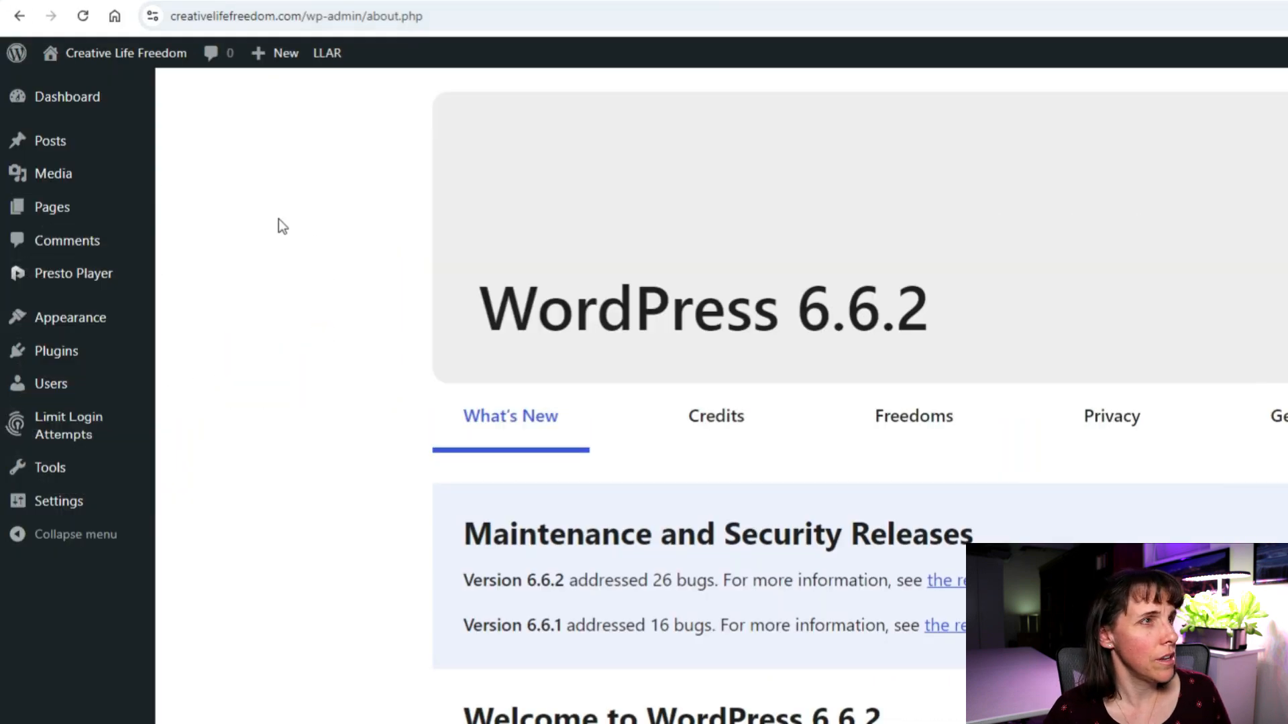
{"action": "mouse_move", "coordinate": [41, 145]}
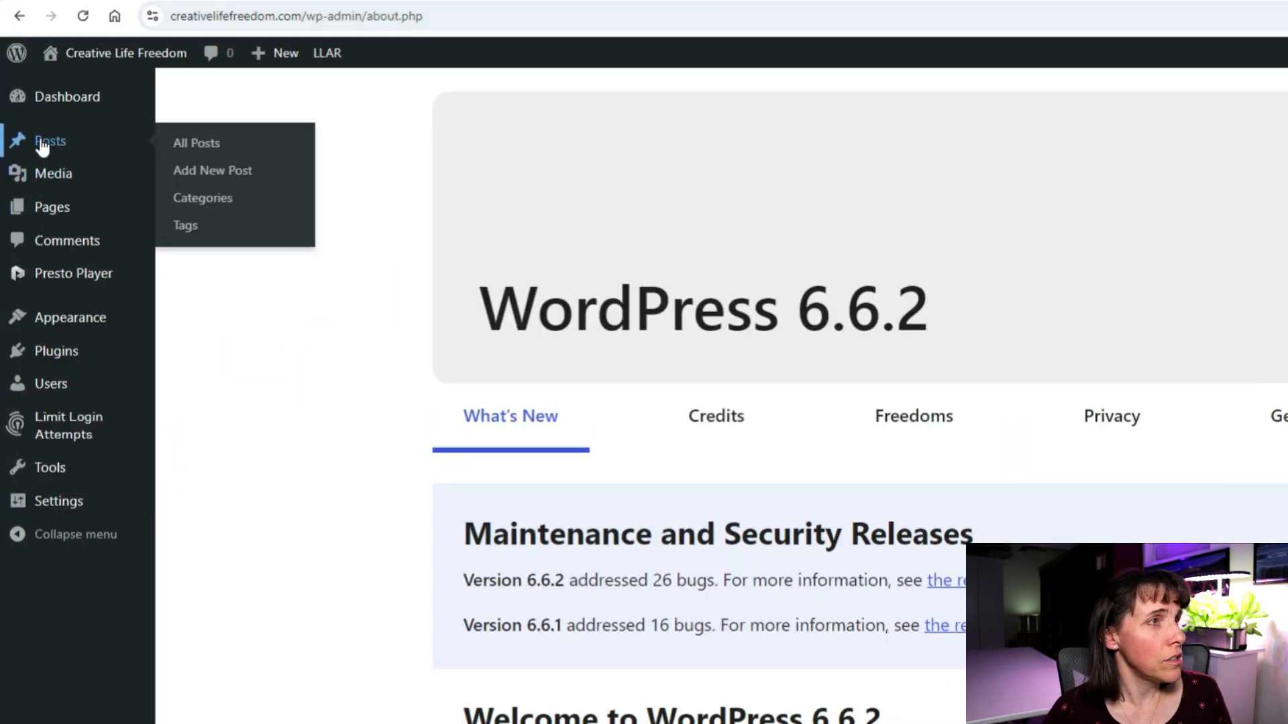
{"action": "mouse_move", "coordinate": [40, 210]}
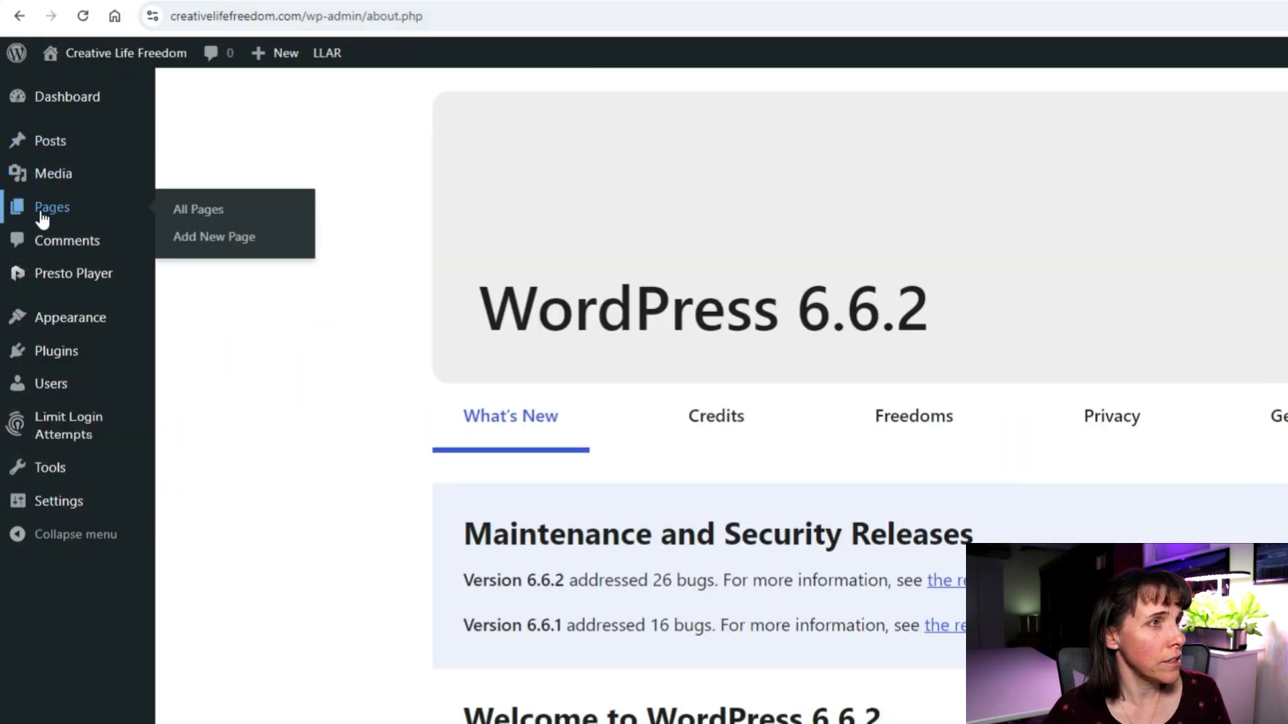
{"action": "left_click", "coordinate": [193, 214]}
{"action": "scroll", "coordinate": [331, 471], "scroll_direction": "down", "scroll_amount": 1}
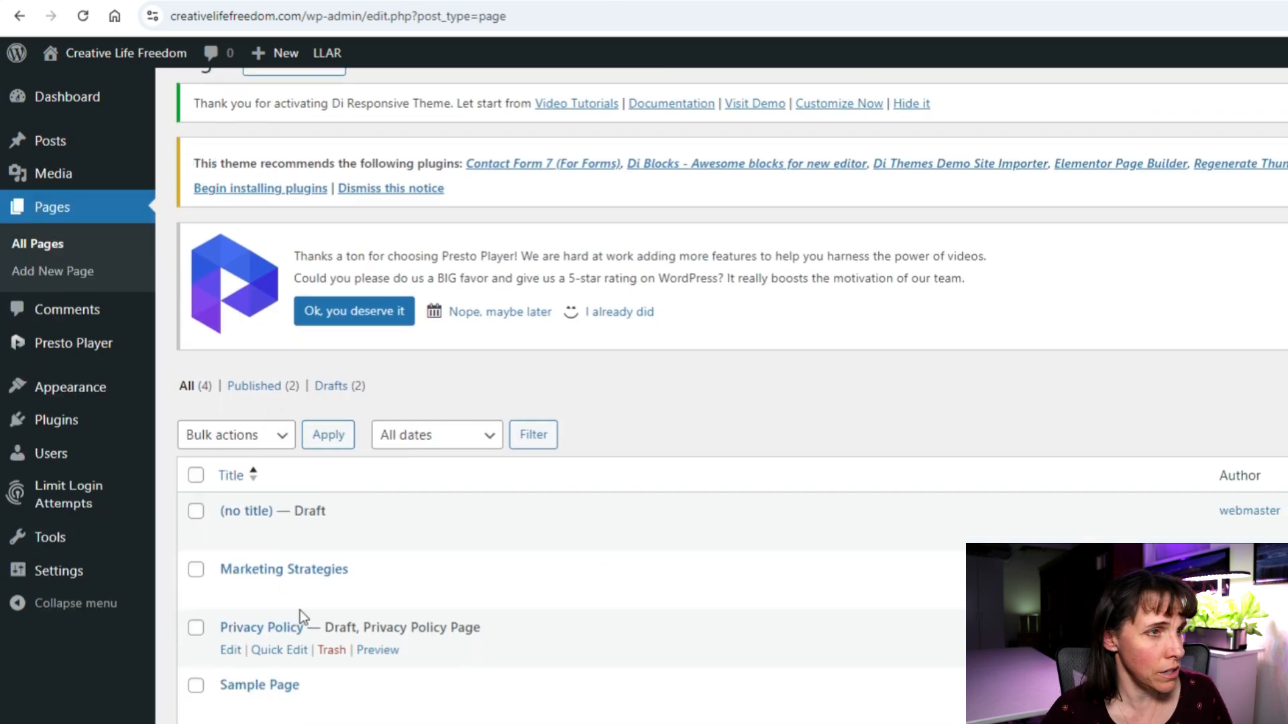
{"action": "left_click", "coordinate": [286, 571]}
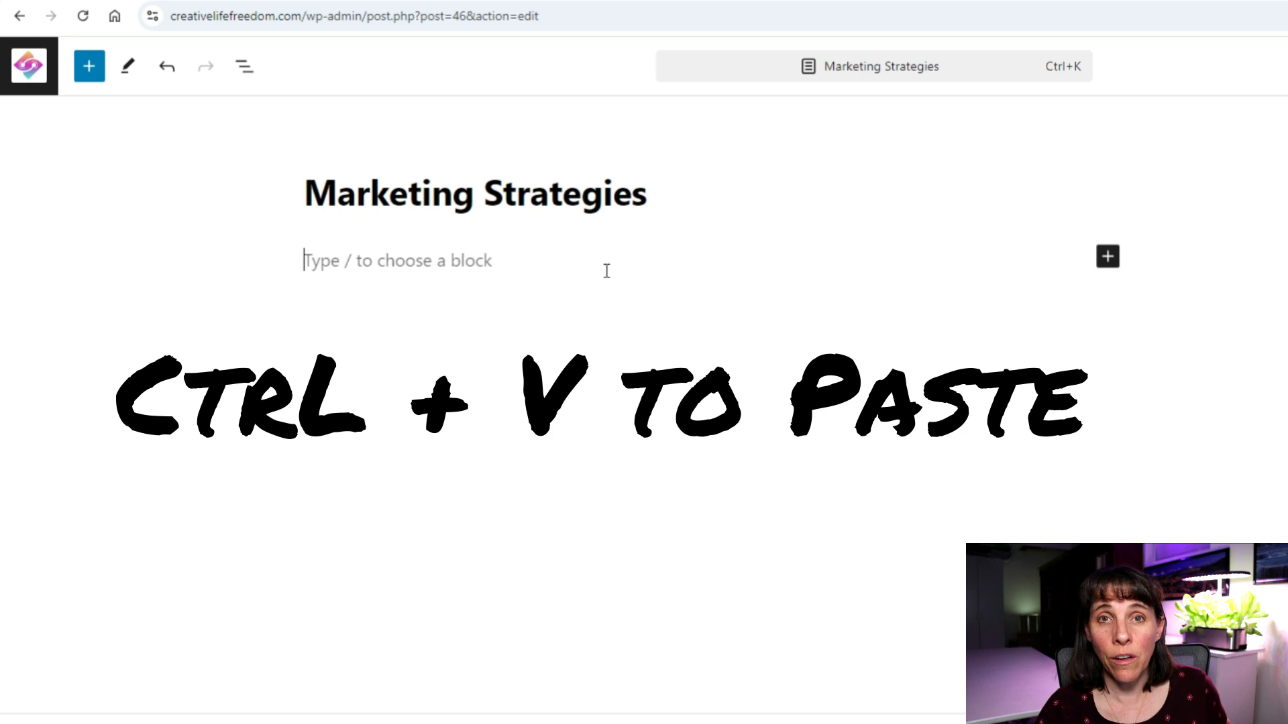
Paste the YouTube post URL to embed its card, and add an empty paragraph below it.
{"action": "key", "text": "ctrl+v"}
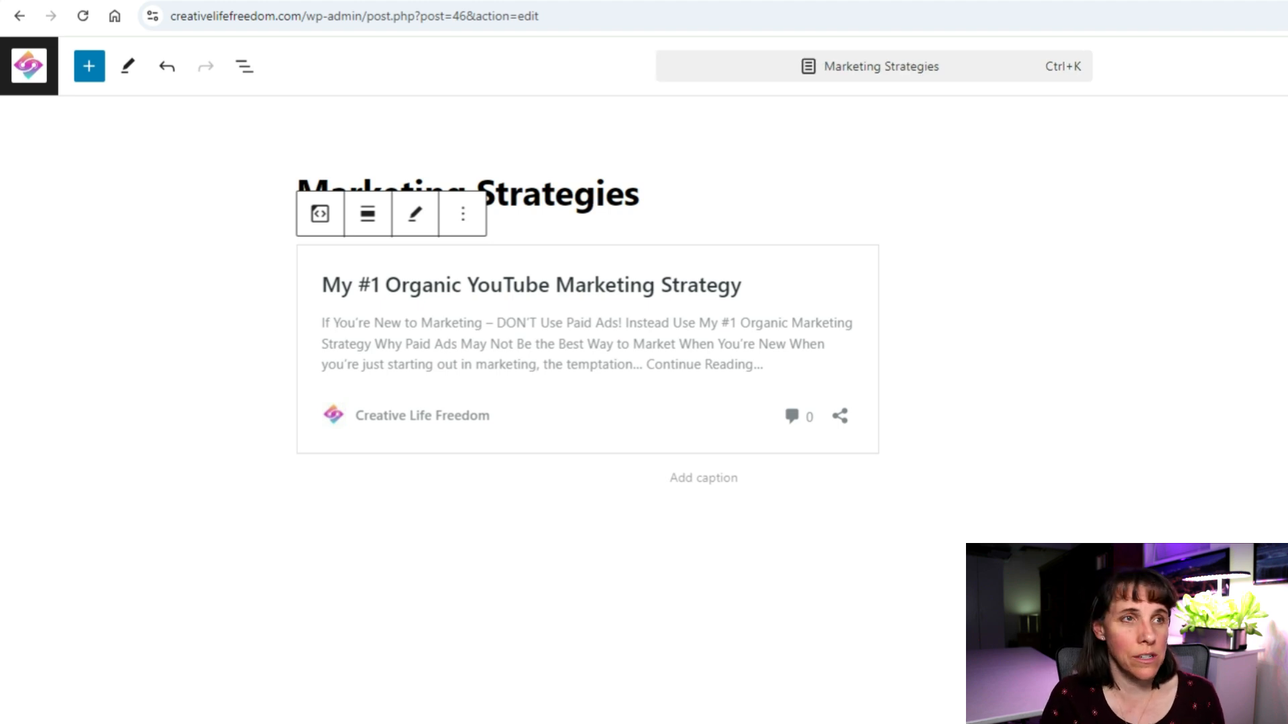
{"action": "left_click", "coordinate": [572, 492]}
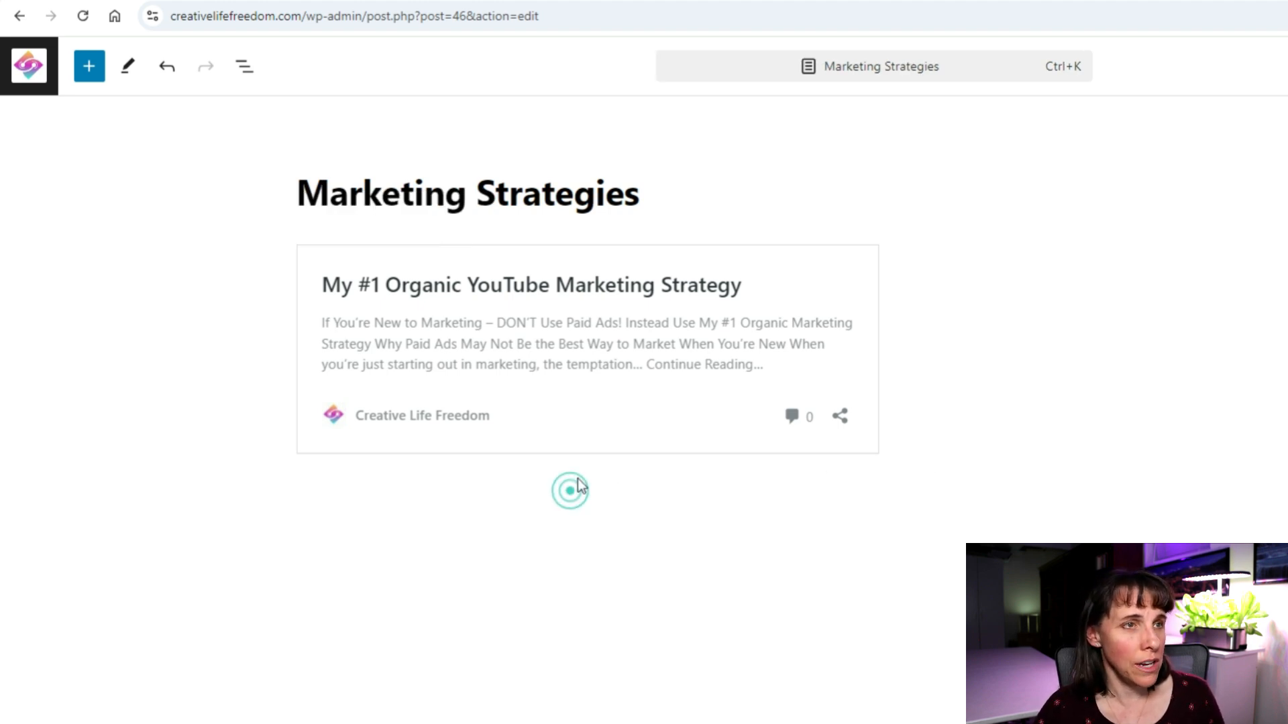
{"action": "left_click", "coordinate": [888, 431]}
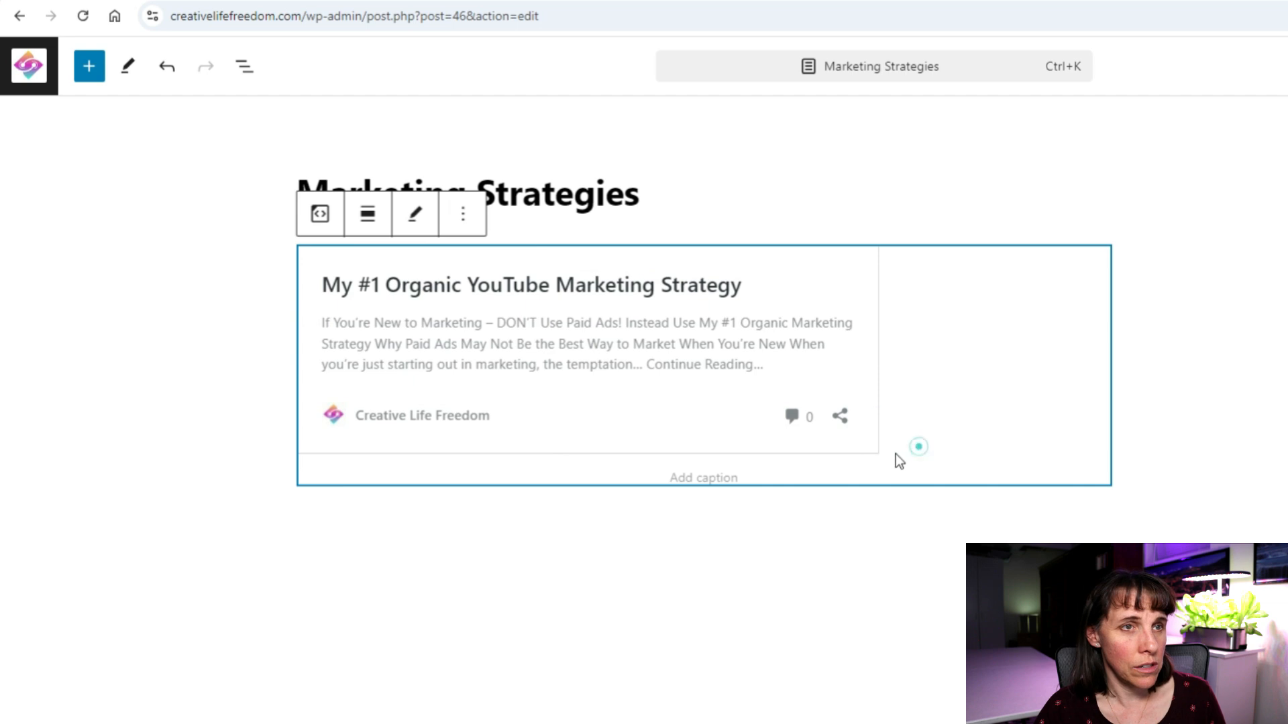
{"action": "left_click", "coordinate": [813, 529]}
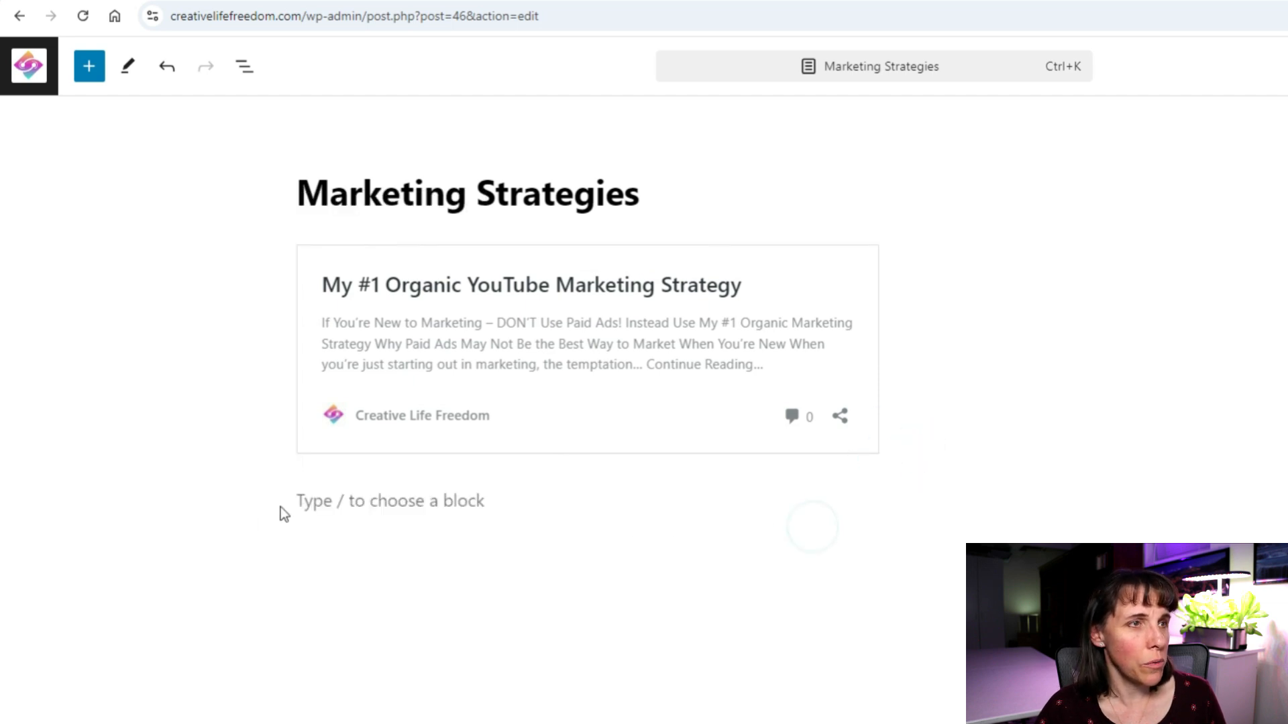
{"action": "left_click", "coordinate": [298, 503]}
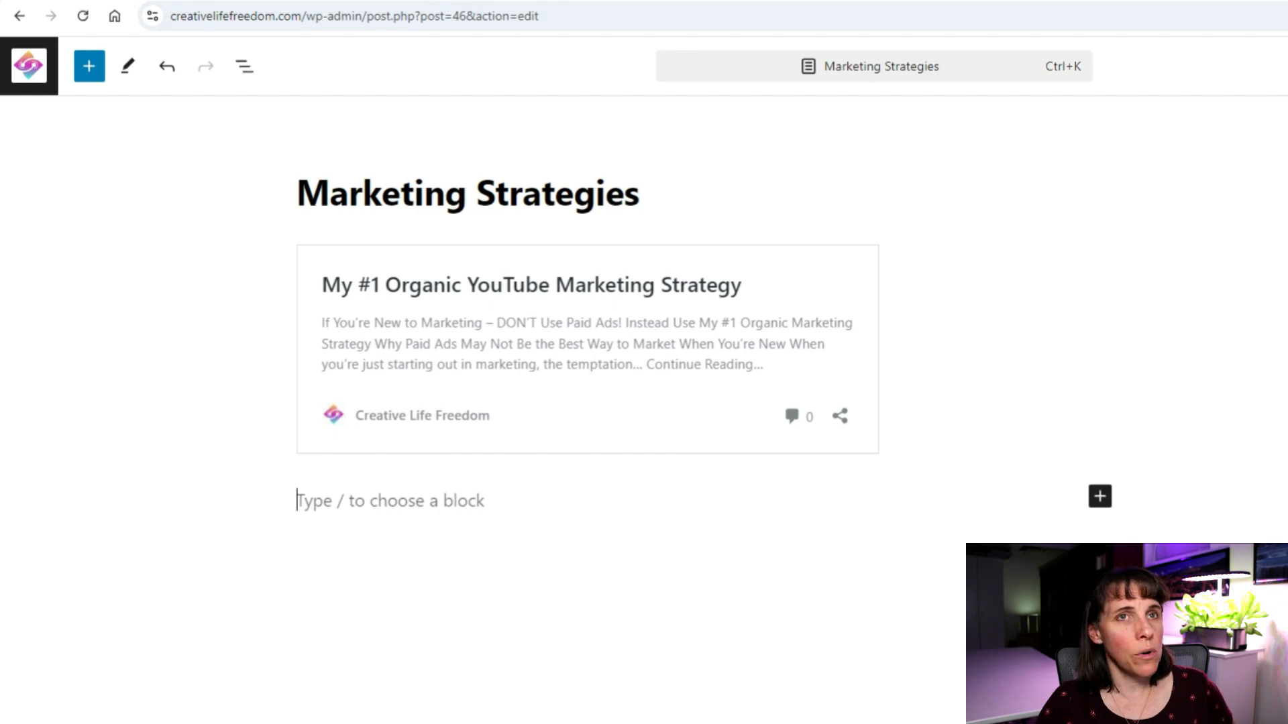
Reload the Marketing Strategies editor in a new tab, then return to the Pages list.
{"action": "key", "text": "ctrl+t"}
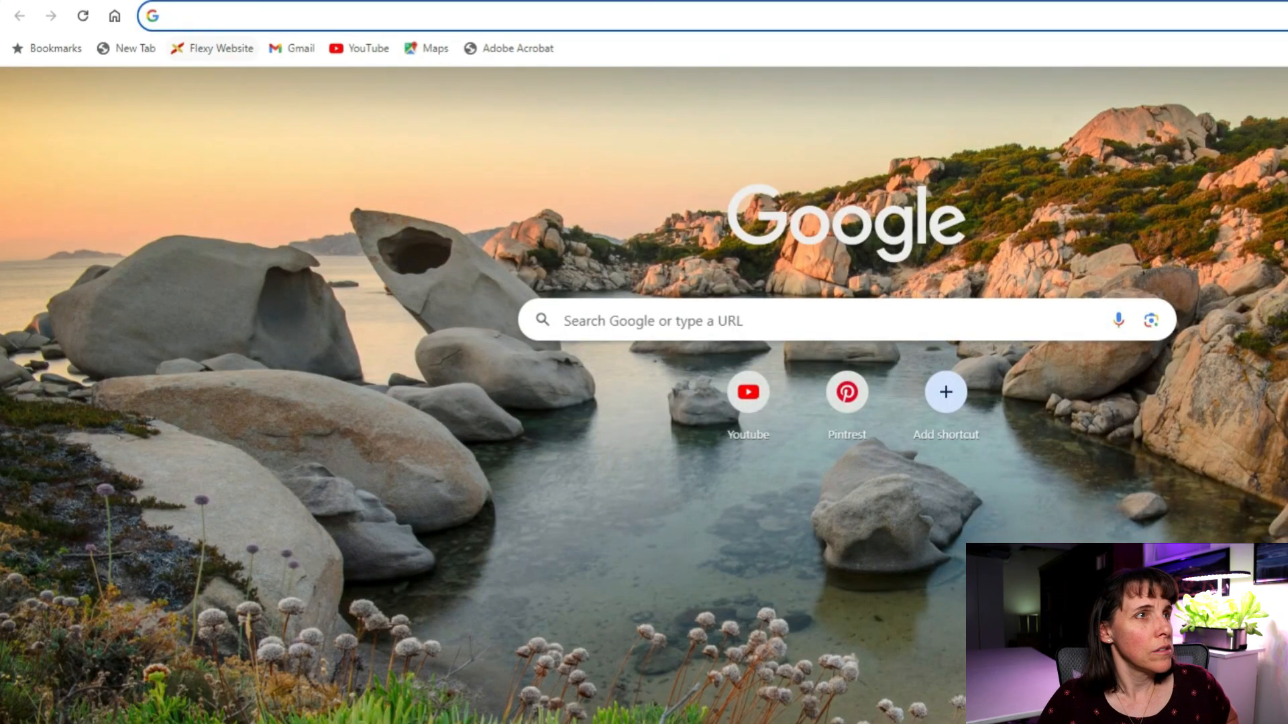
{"action": "key", "text": "ctrl+w"}
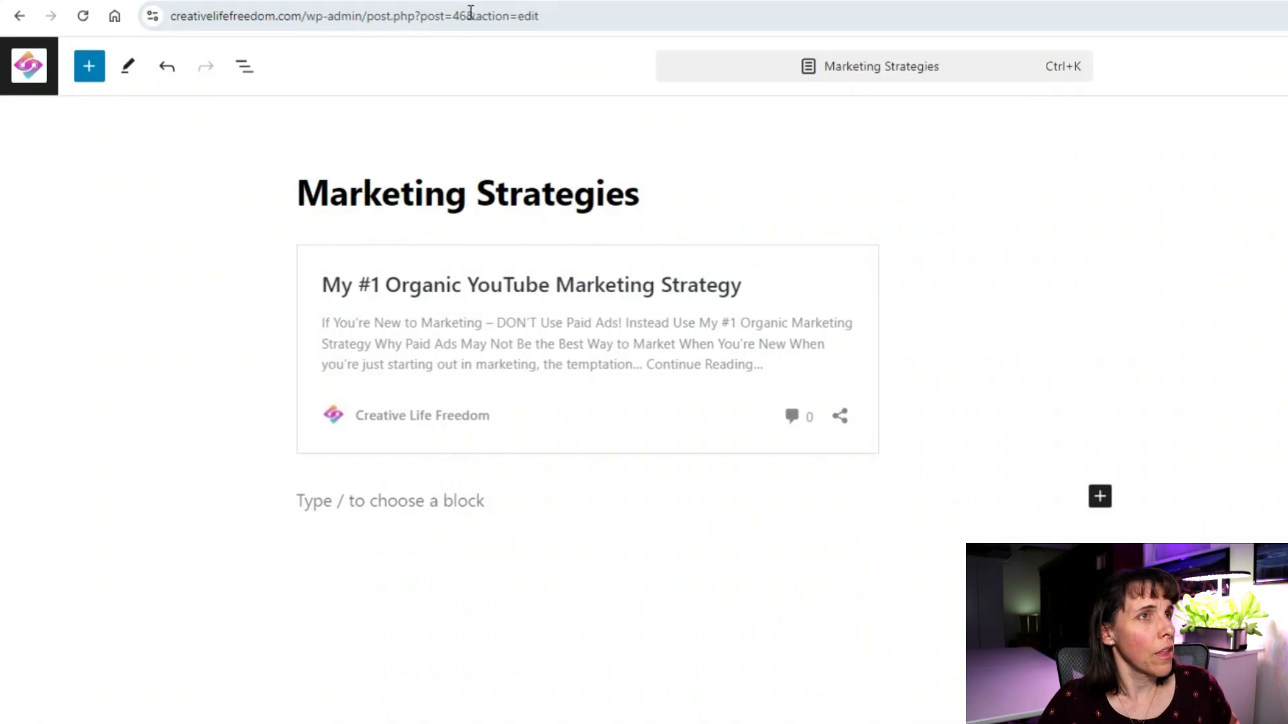
{"action": "left_click", "coordinate": [548, 17]}
{"action": "key", "text": "ctrl+t"}
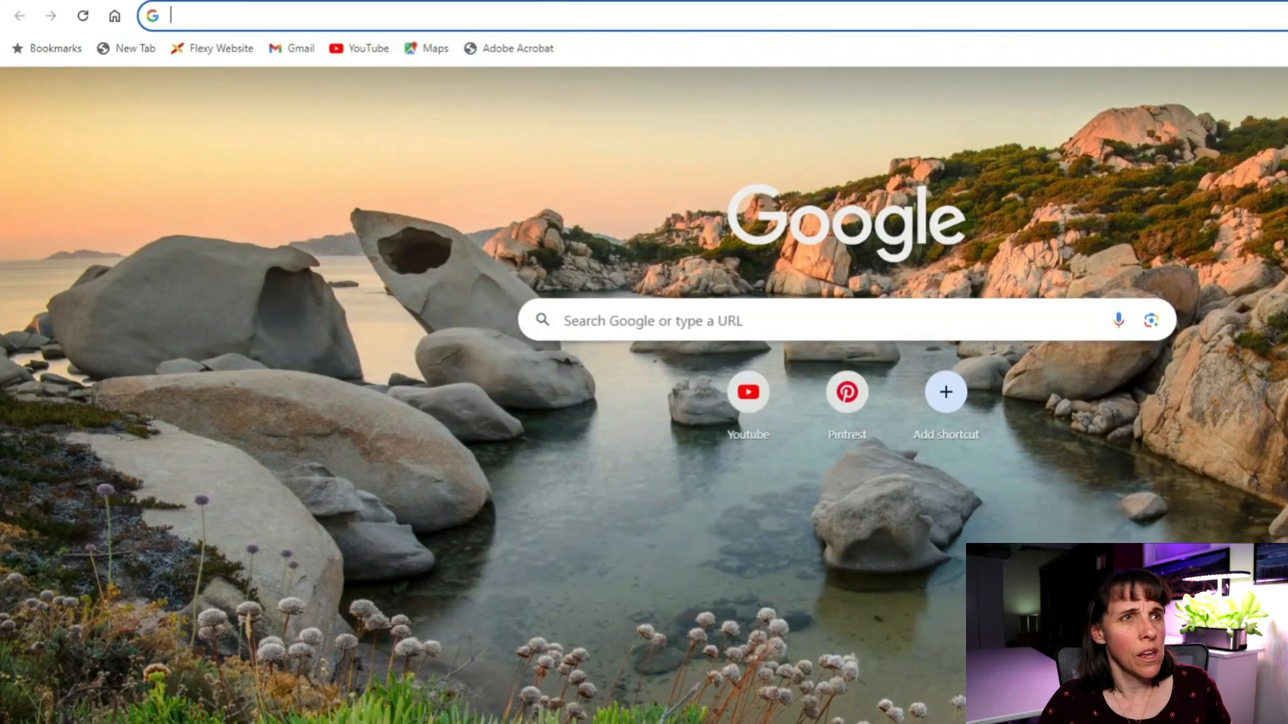
{"action": "key", "text": "ctrl+v"}
{"action": "key", "text": "Return"}
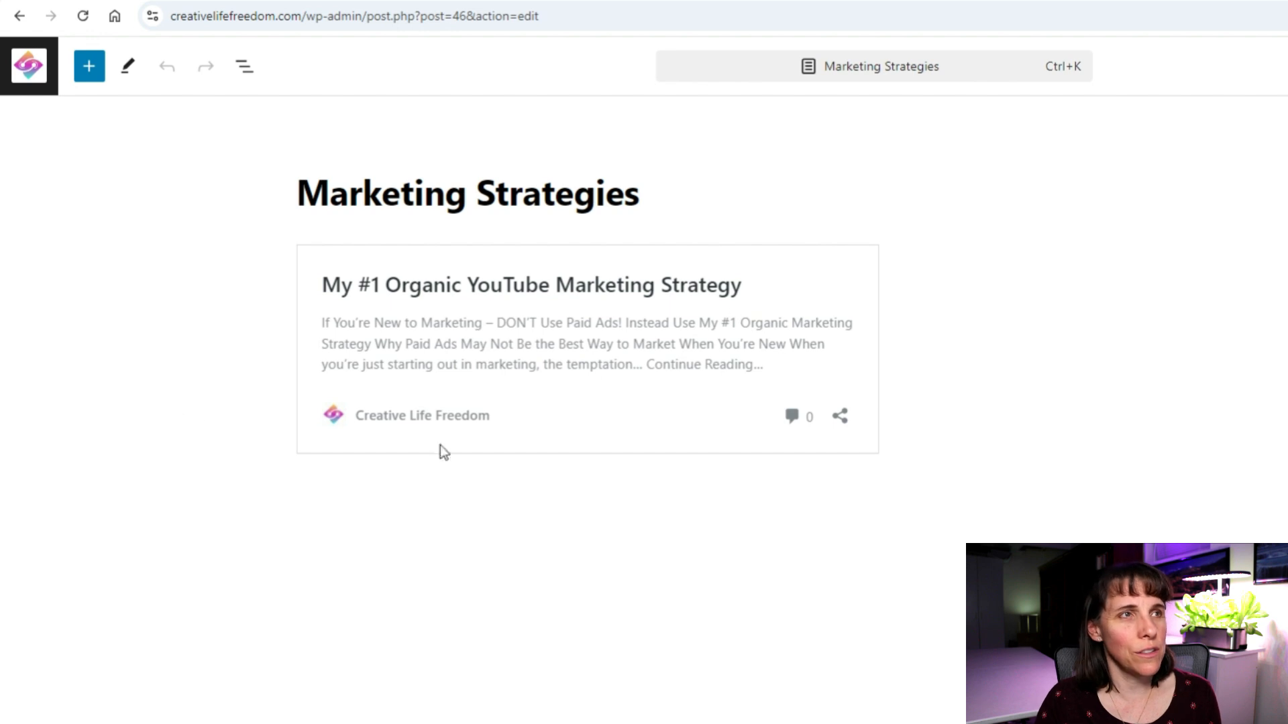
{"action": "left_click", "coordinate": [29, 65]}
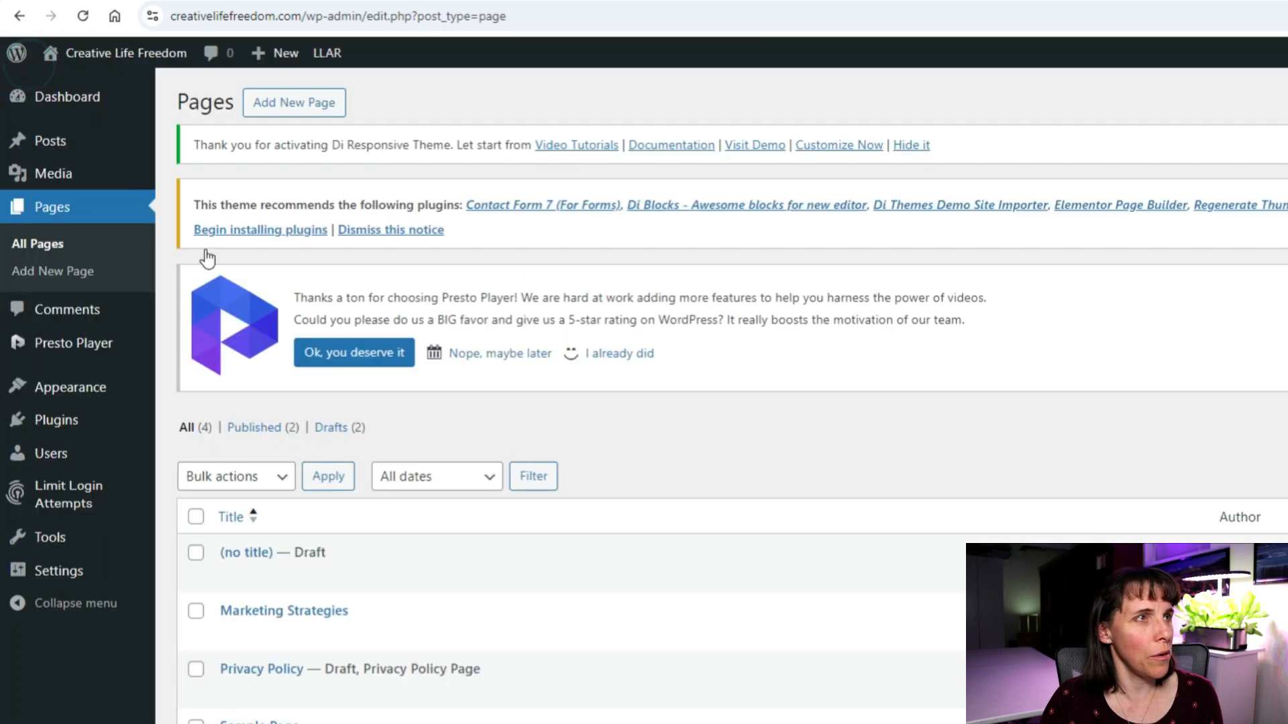
Open the published How to Create a PROFITABLE Ebook post from Posts and select its full web address.
{"action": "scroll", "coordinate": [235, 385], "scroll_direction": "down", "scroll_amount": 1}
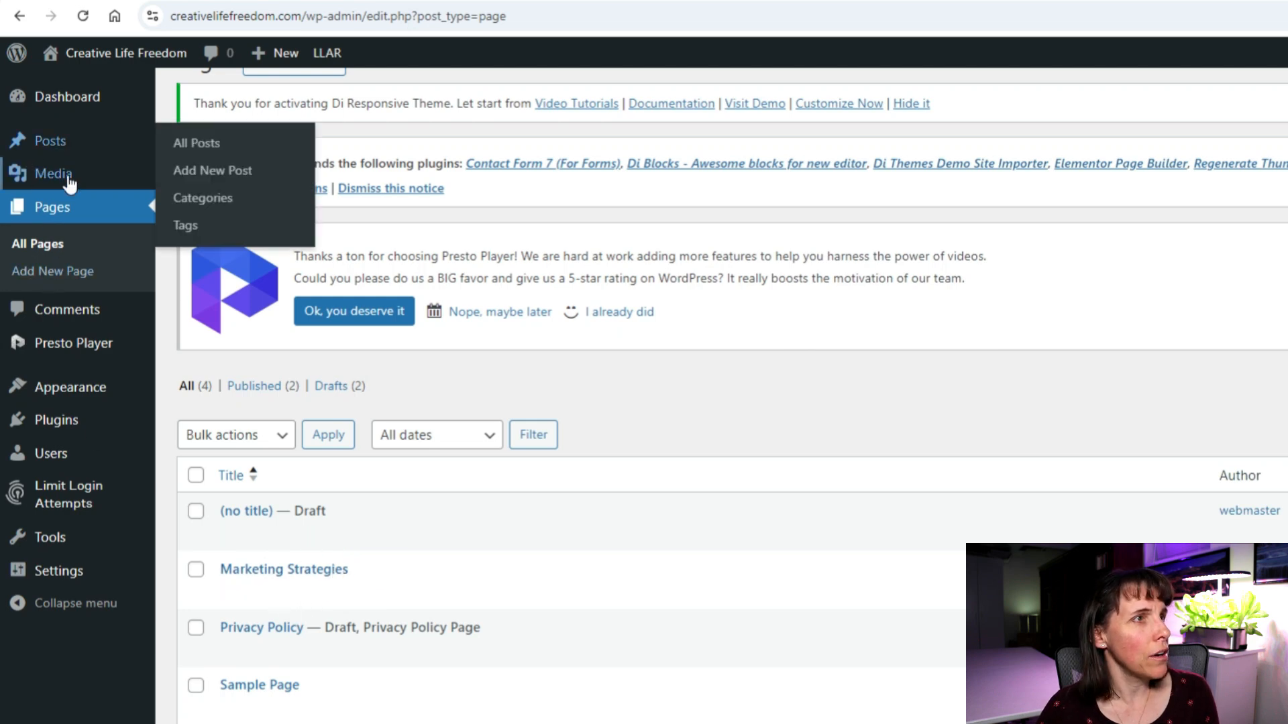
{"action": "left_click", "coordinate": [59, 140]}
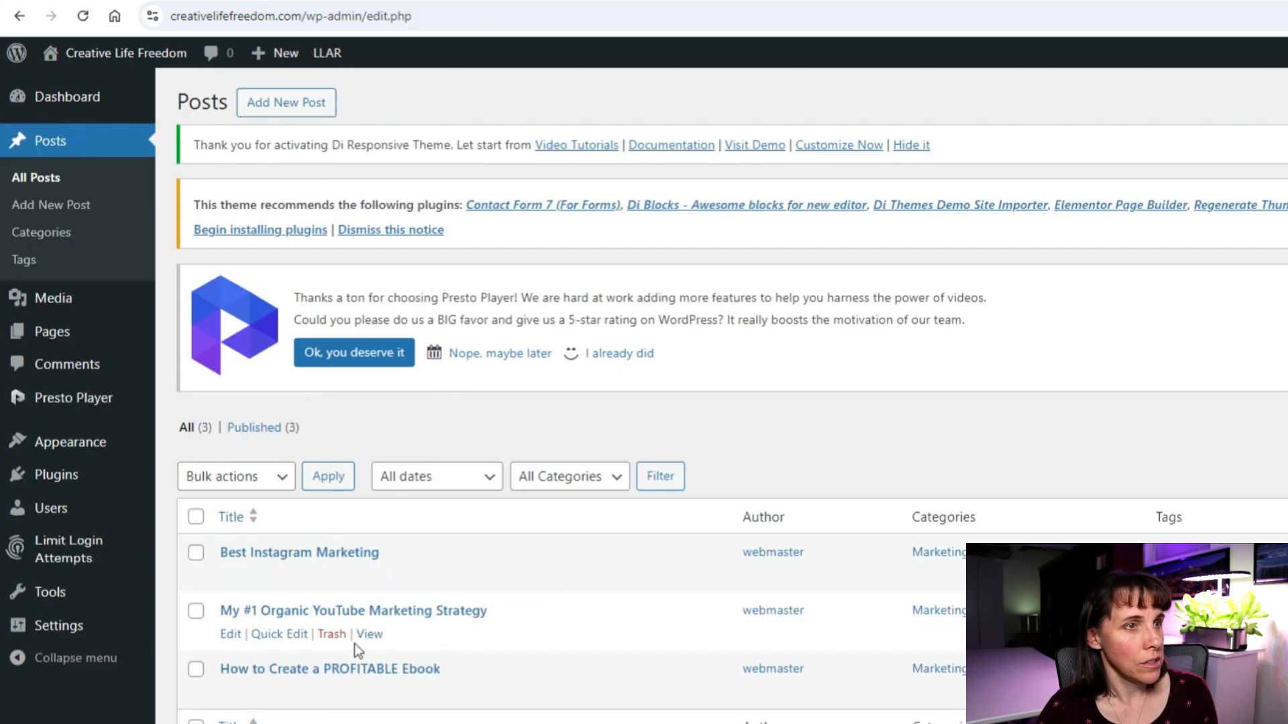
{"action": "left_click", "coordinate": [315, 670]}
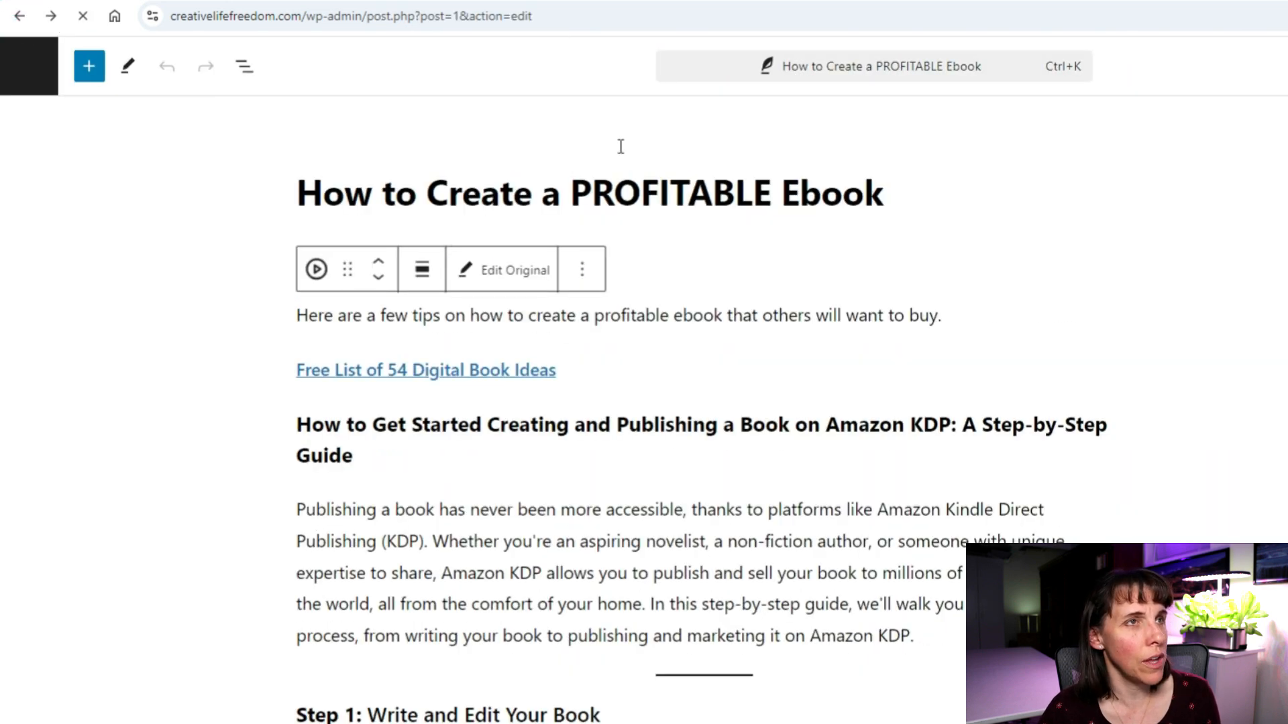
{"action": "left_click", "coordinate": [473, 3]}
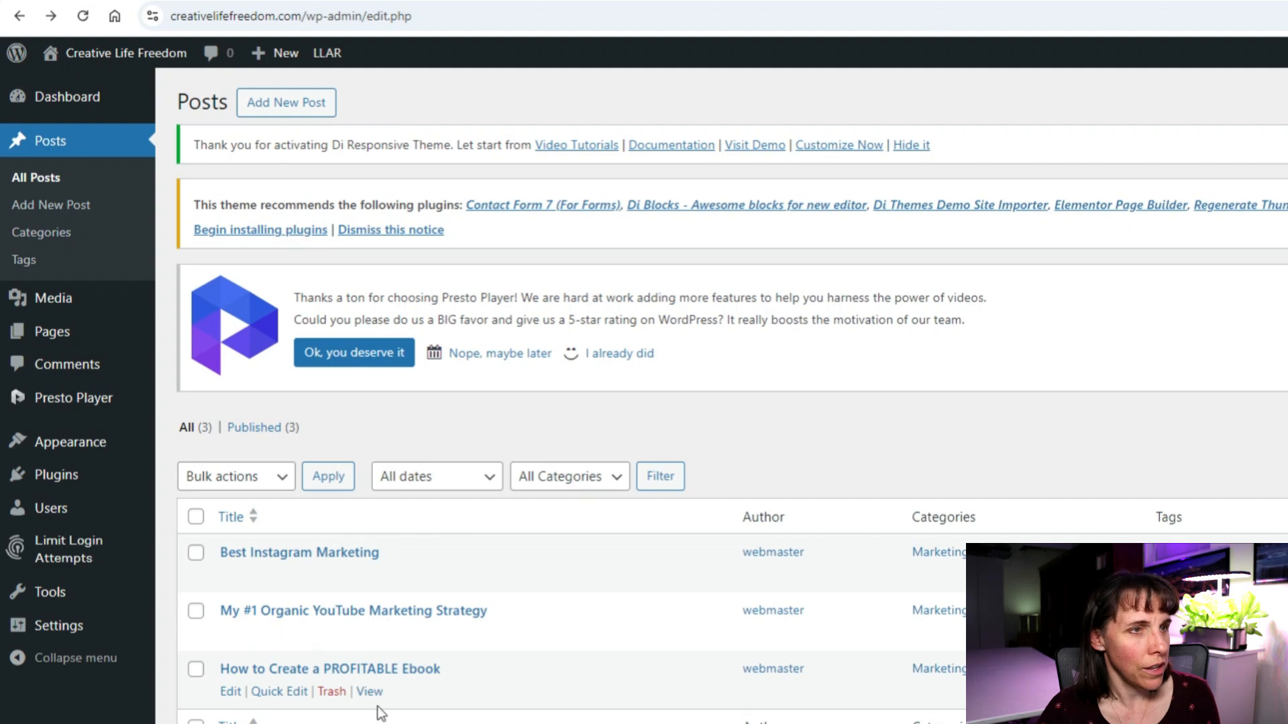
{"action": "left_click", "coordinate": [369, 691]}
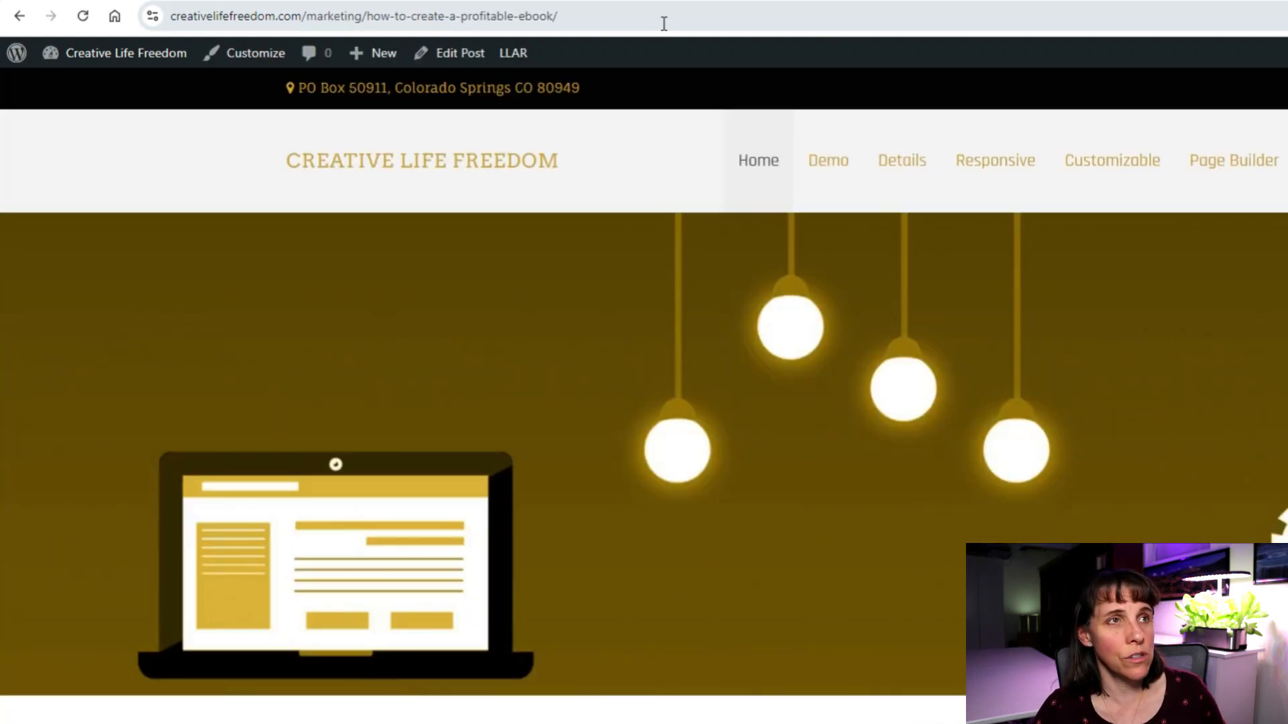
{"action": "left_click", "coordinate": [580, 11]}
{"action": "left_click", "coordinate": [580, 12]}
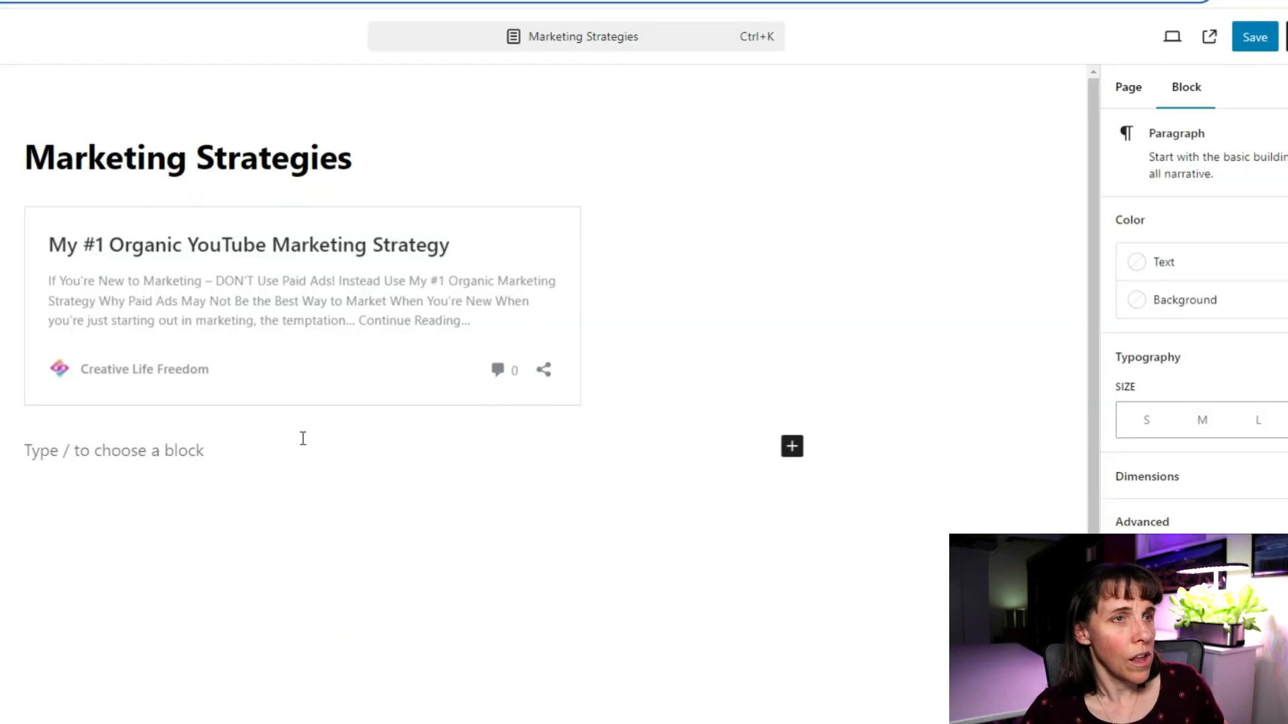
Embed the Ebook post URL in the empty block below the YouTube card and save the page.
{"action": "left_click", "coordinate": [301, 437]}
{"action": "key", "text": "ctrl+v"}
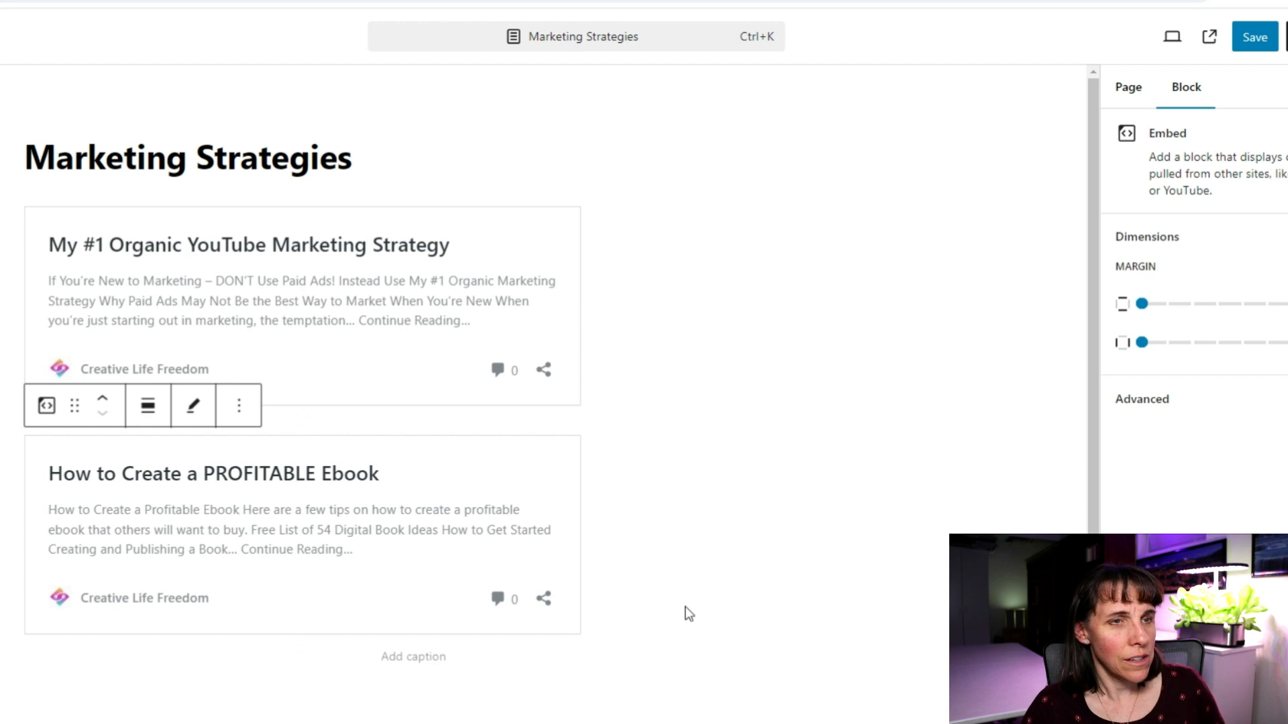
{"action": "left_click", "coordinate": [627, 610]}
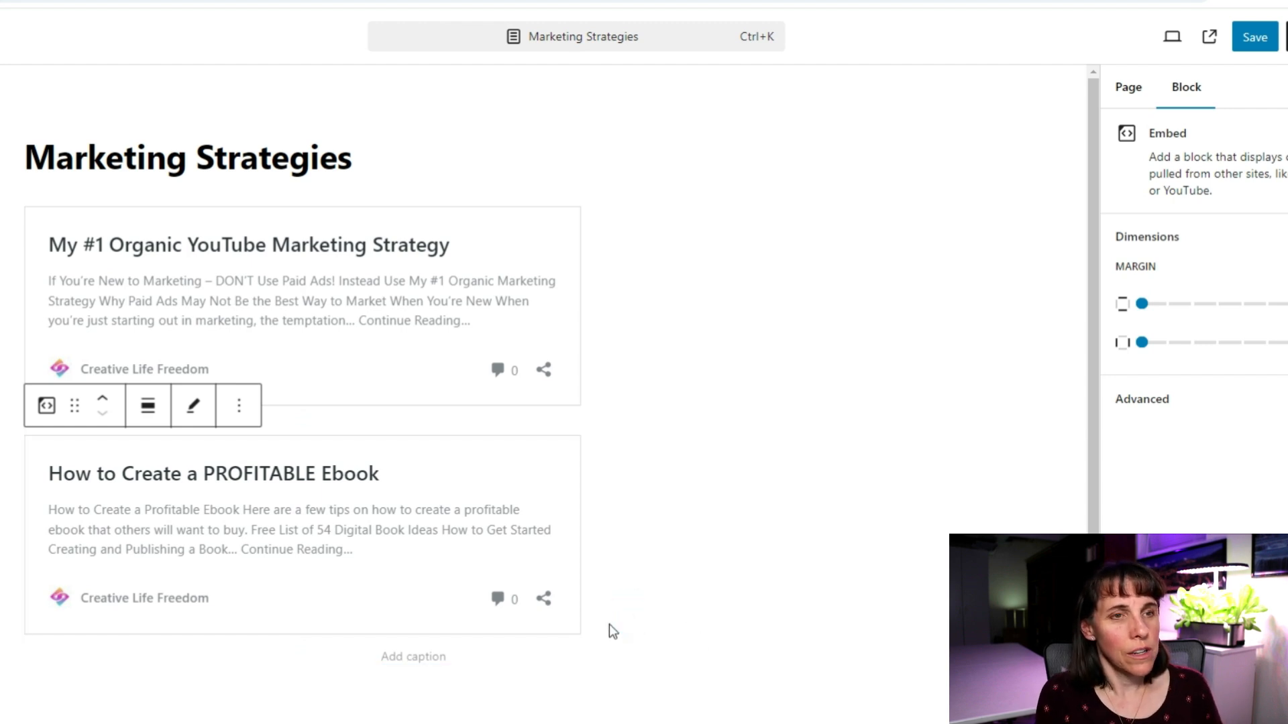
{"action": "left_click", "coordinate": [1251, 36]}
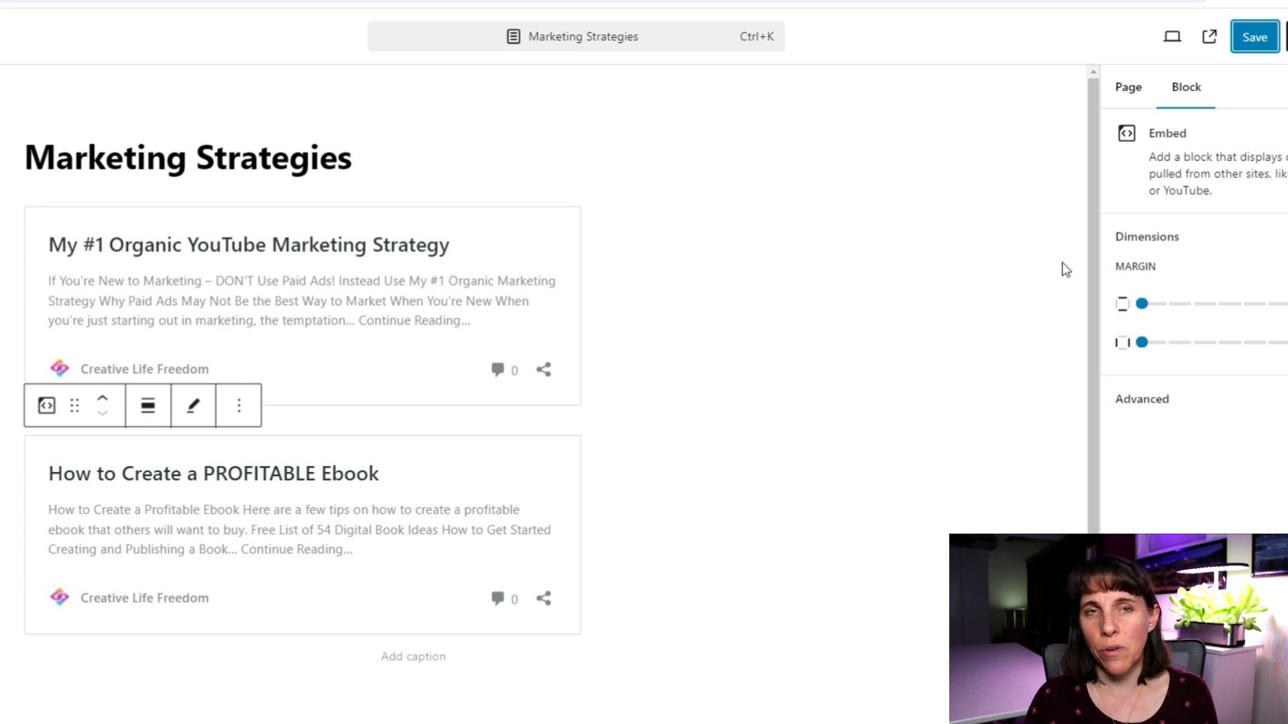
{"action": "left_click", "coordinate": [1251, 39]}
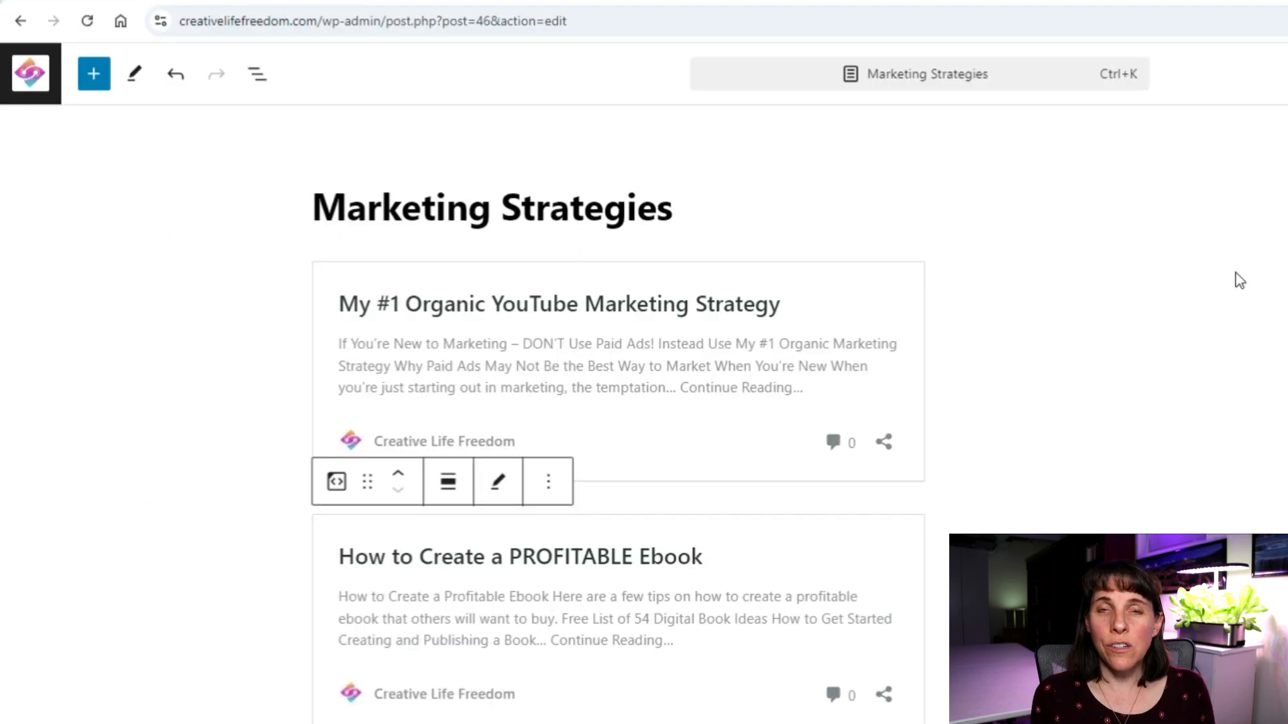
{"action": "left_click", "coordinate": [28, 76]}
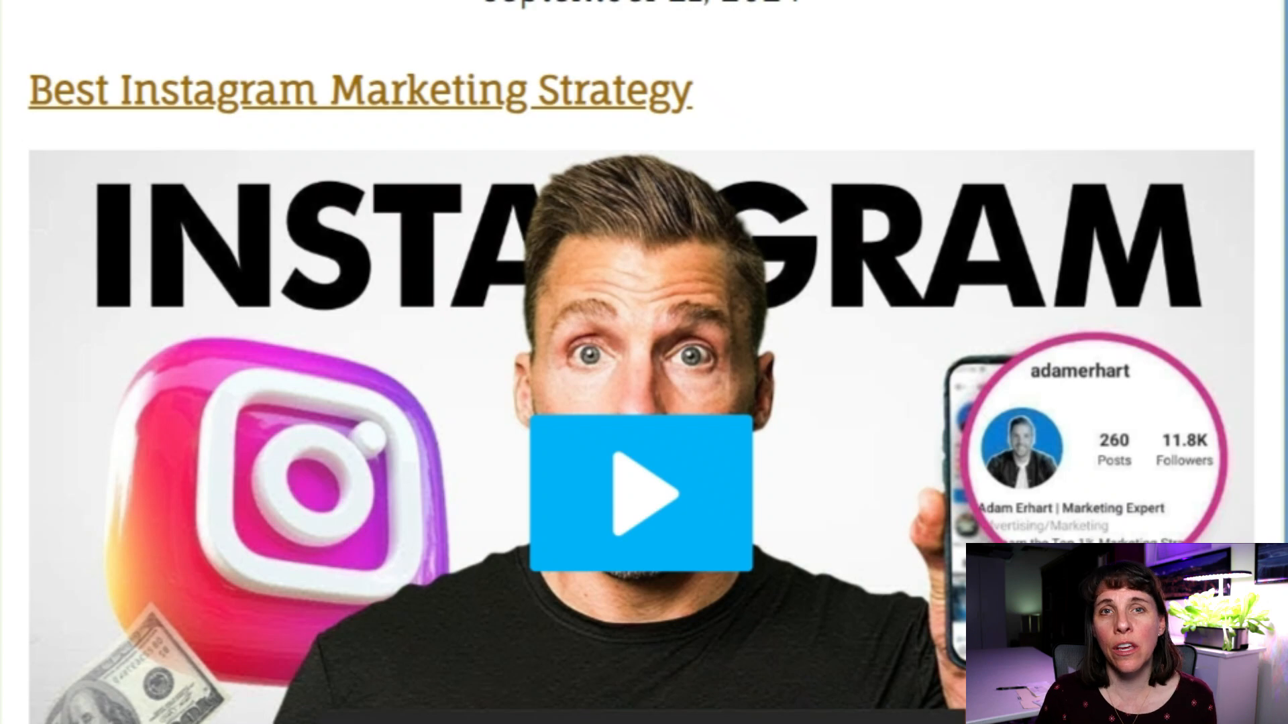
Scroll down through the Best Instagram Marketing Strategy article and back up.
{"action": "scroll", "coordinate": [928, 204], "scroll_direction": "down", "scroll_amount": 10}
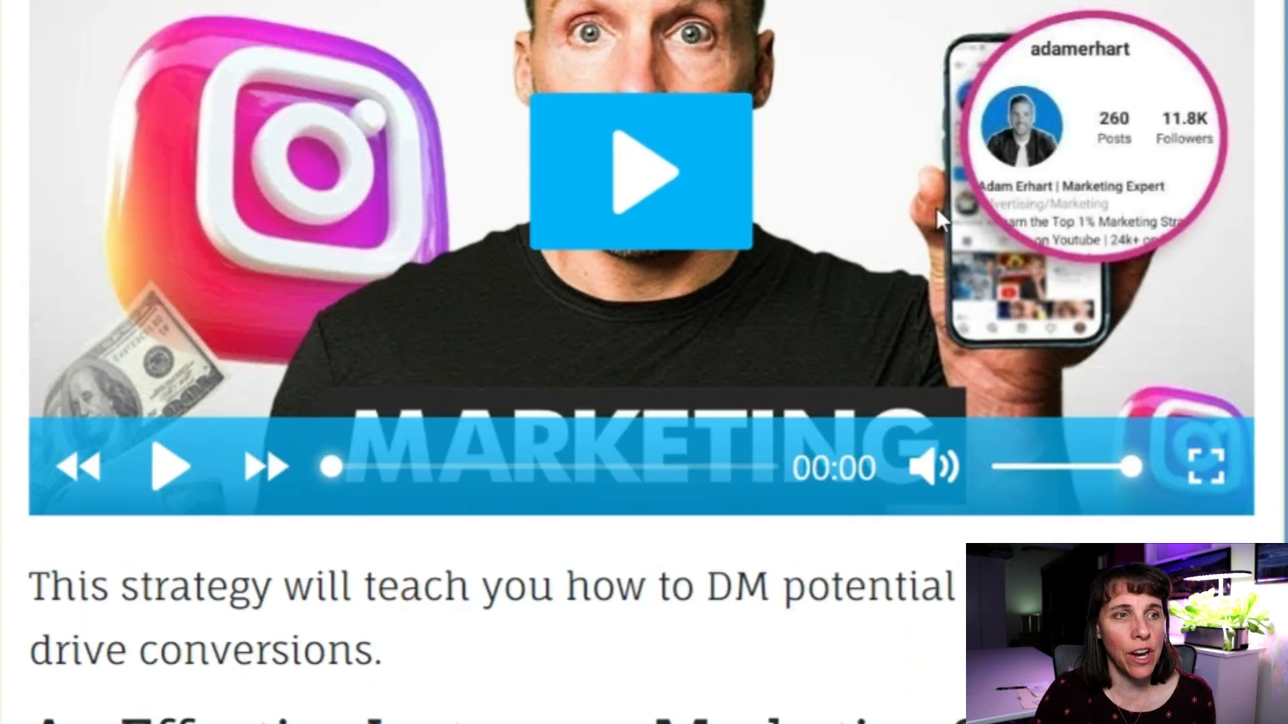
{"action": "scroll", "coordinate": [899, 278], "scroll_direction": "down", "scroll_amount": 2}
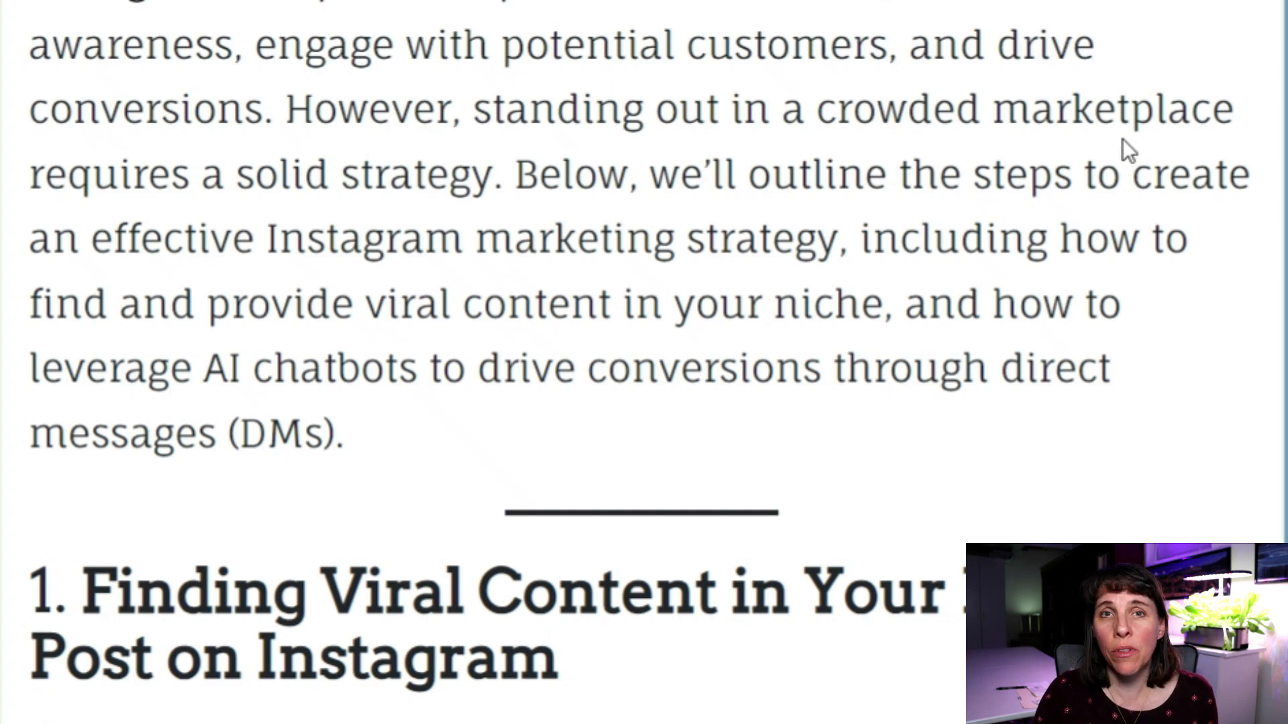
{"action": "scroll", "coordinate": [1093, 135], "scroll_direction": "down", "scroll_amount": 6}
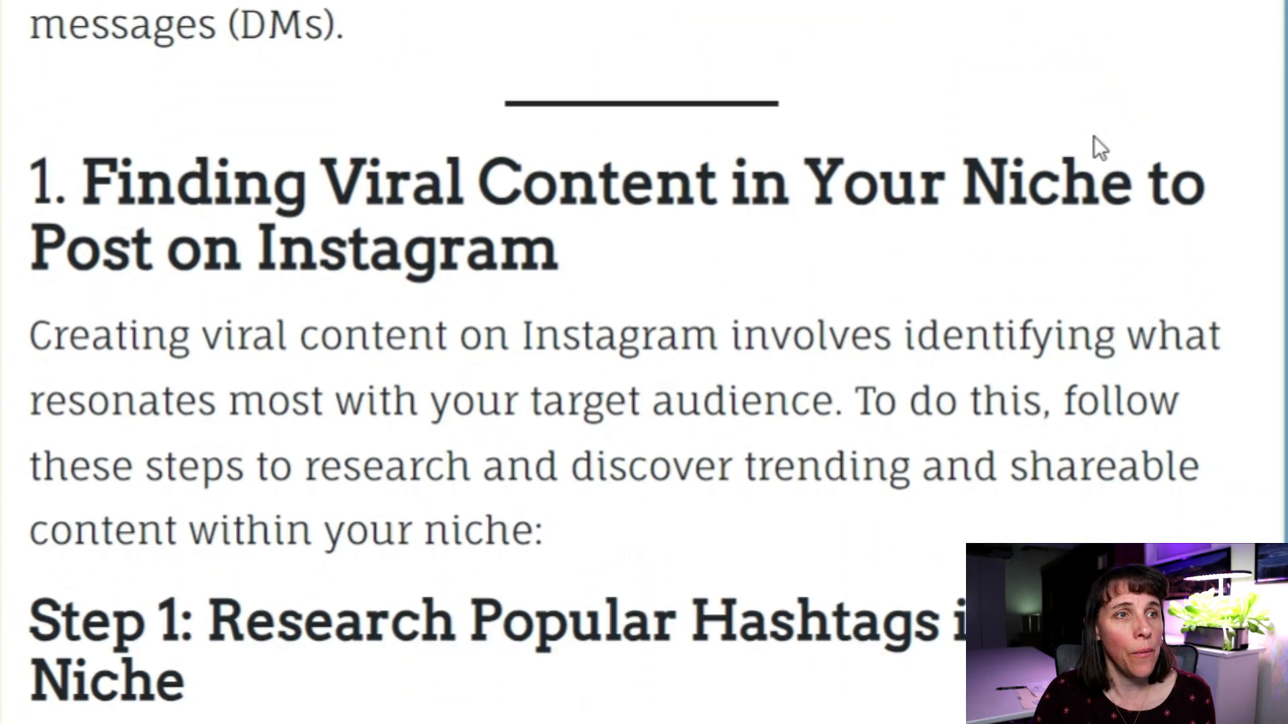
{"action": "scroll", "coordinate": [1094, 136], "scroll_direction": "down", "scroll_amount": 6}
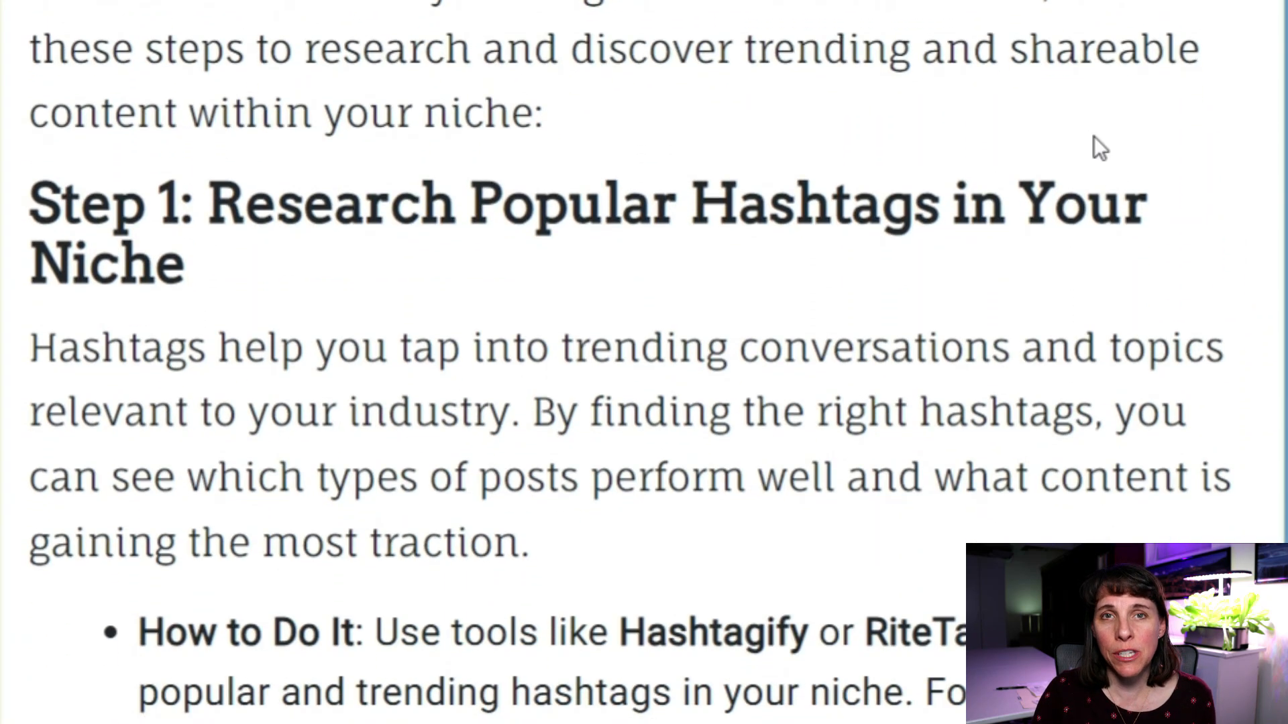
{"action": "scroll", "coordinate": [1093, 136], "scroll_direction": "down", "scroll_amount": 2}
{"action": "scroll", "coordinate": [1094, 135], "scroll_direction": "down", "scroll_amount": 2}
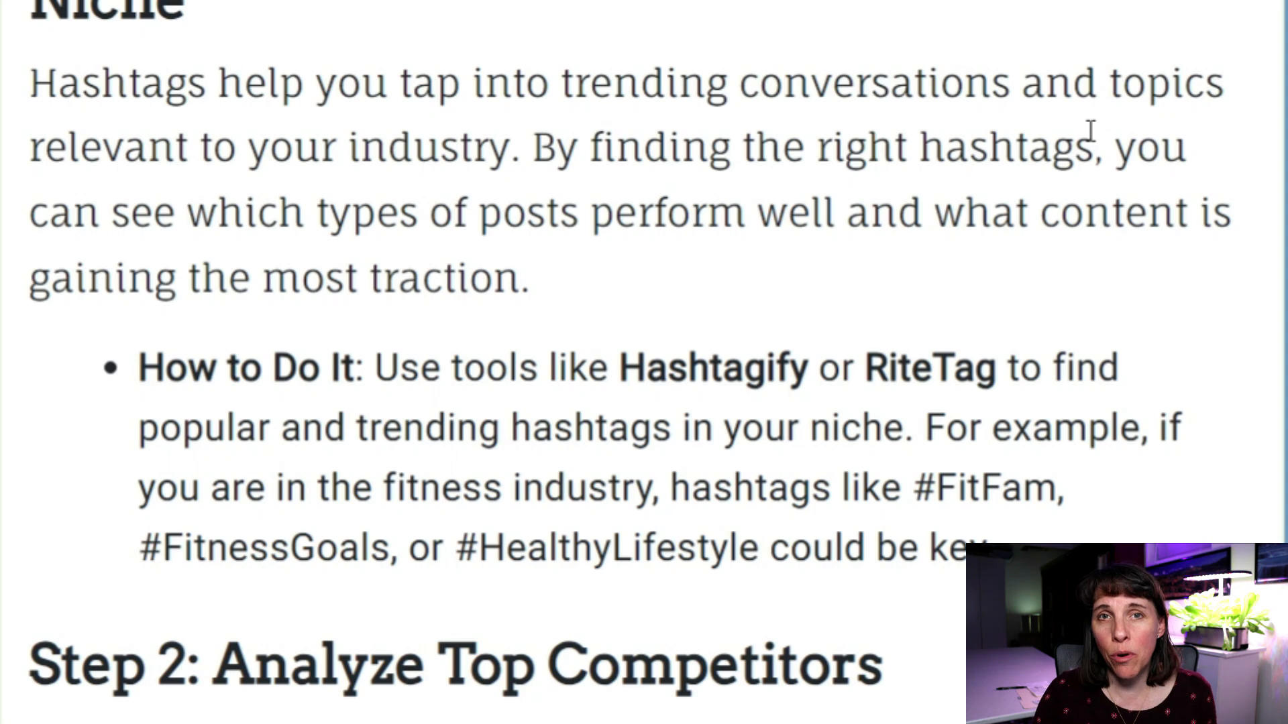
{"action": "scroll", "coordinate": [1090, 131], "scroll_direction": "up", "scroll_amount": 8}
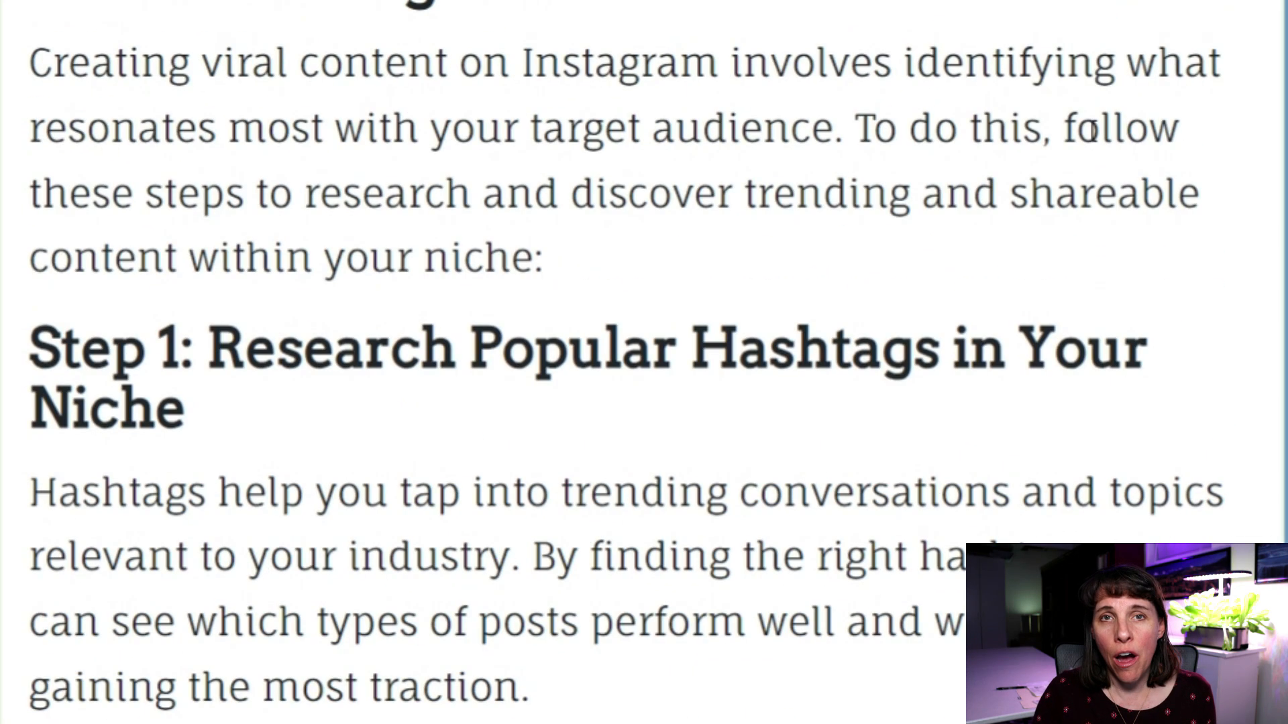
{"action": "scroll", "coordinate": [1089, 131], "scroll_direction": "up", "scroll_amount": 2}
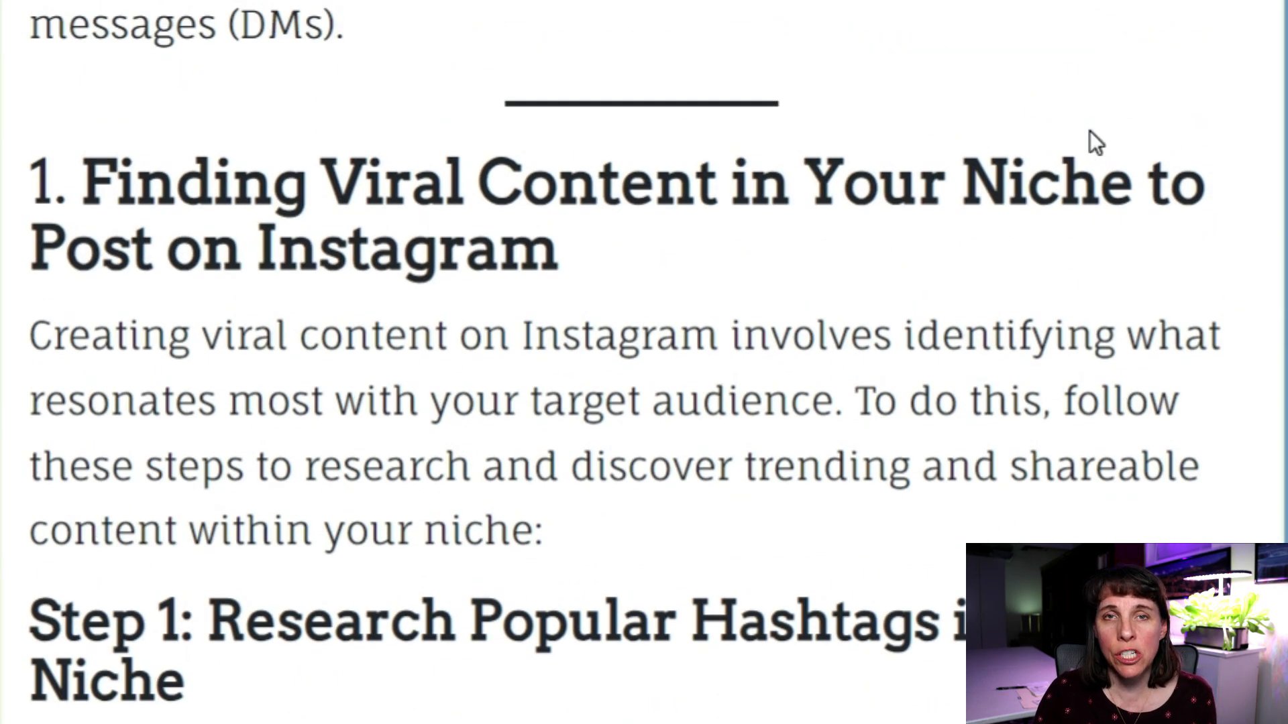
{"action": "scroll", "coordinate": [1089, 132], "scroll_direction": "up", "scroll_amount": 2}
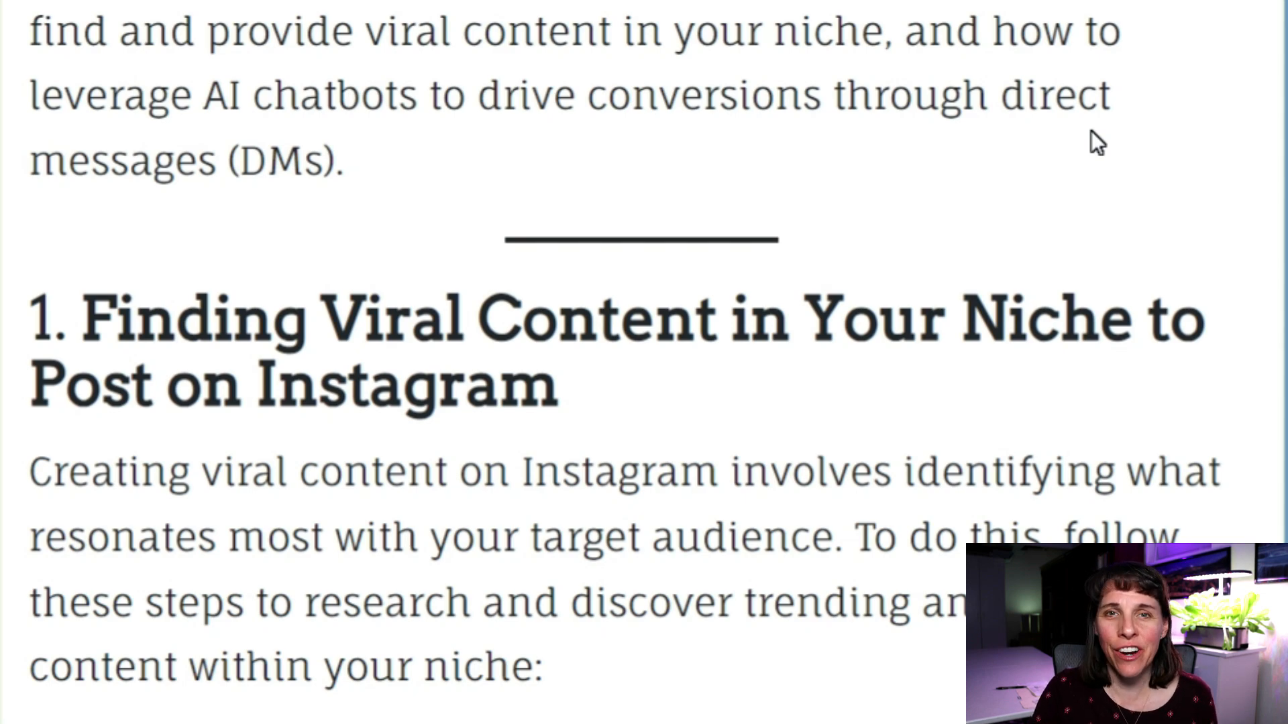
Play the post's embedded Instagram video, which shows Video unavailable.
{"action": "scroll", "coordinate": [1097, 142], "scroll_direction": "down", "scroll_amount": 8}
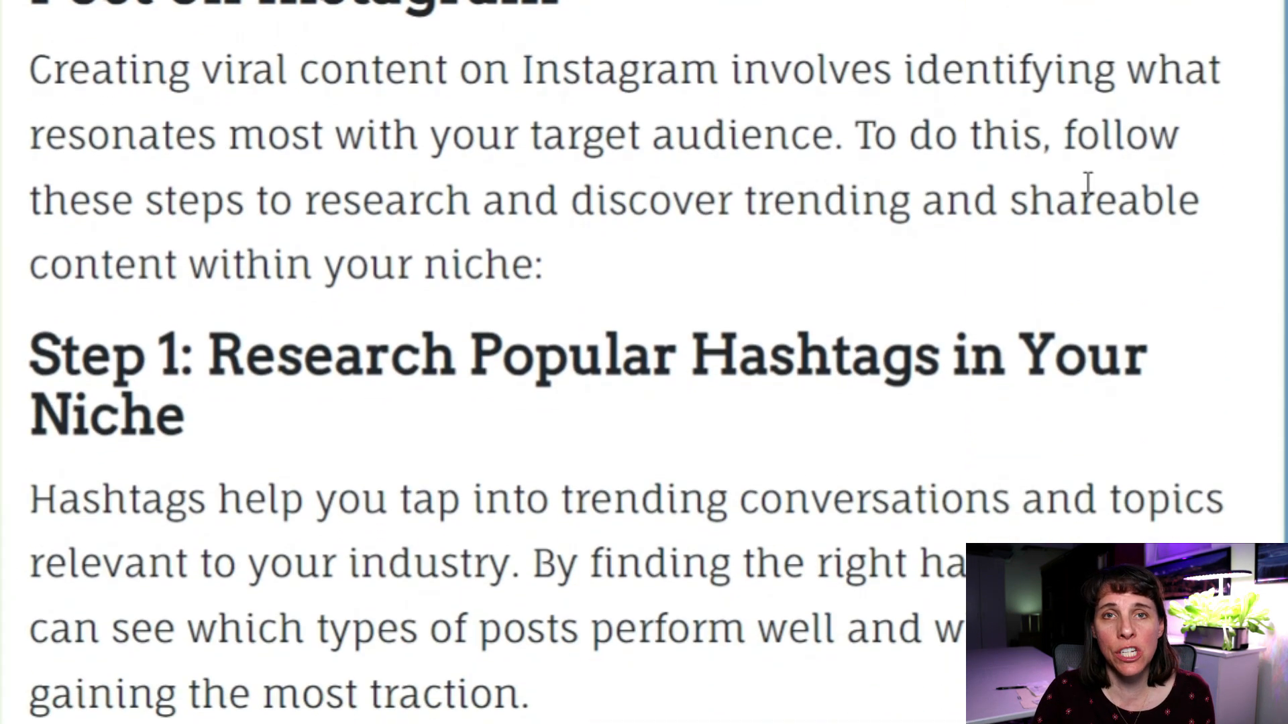
{"action": "scroll", "coordinate": [1086, 183], "scroll_direction": "down", "scroll_amount": 10}
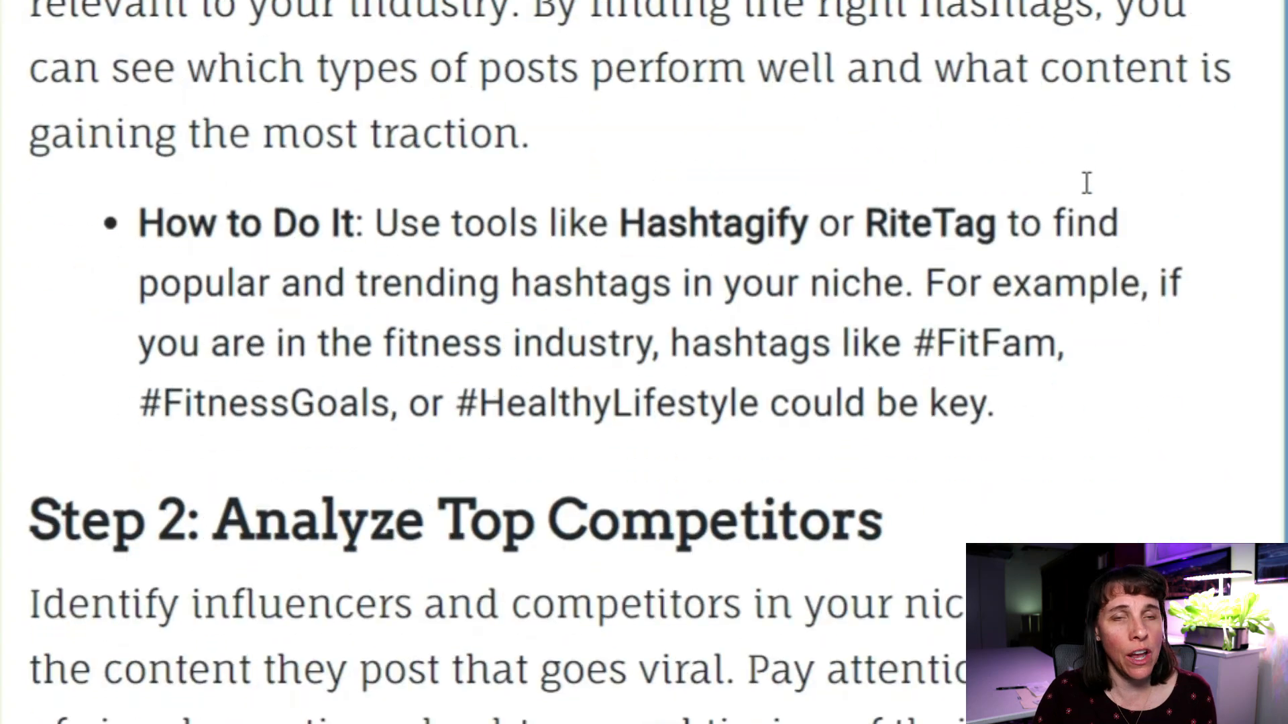
{"action": "scroll", "coordinate": [1084, 181], "scroll_direction": "down", "scroll_amount": 2}
{"action": "scroll", "coordinate": [1083, 181], "scroll_direction": "up", "scroll_amount": 14}
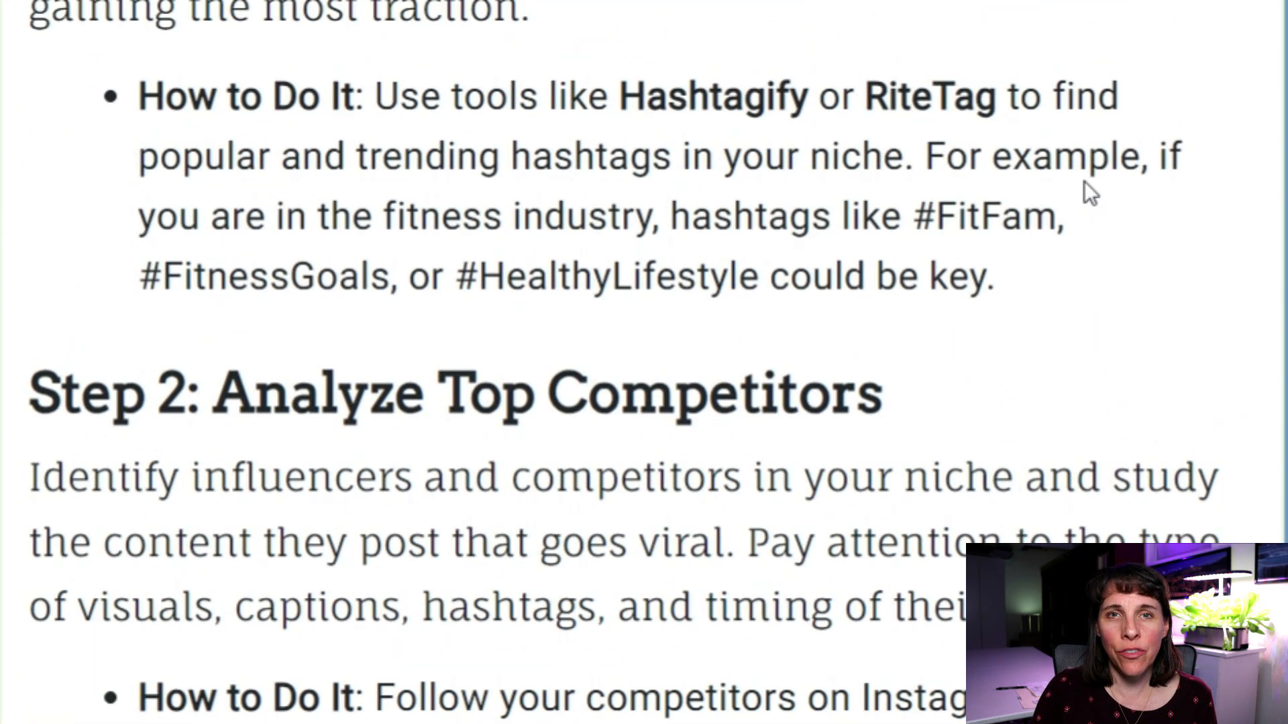
{"action": "scroll", "coordinate": [1087, 178], "scroll_direction": "up", "scroll_amount": 17}
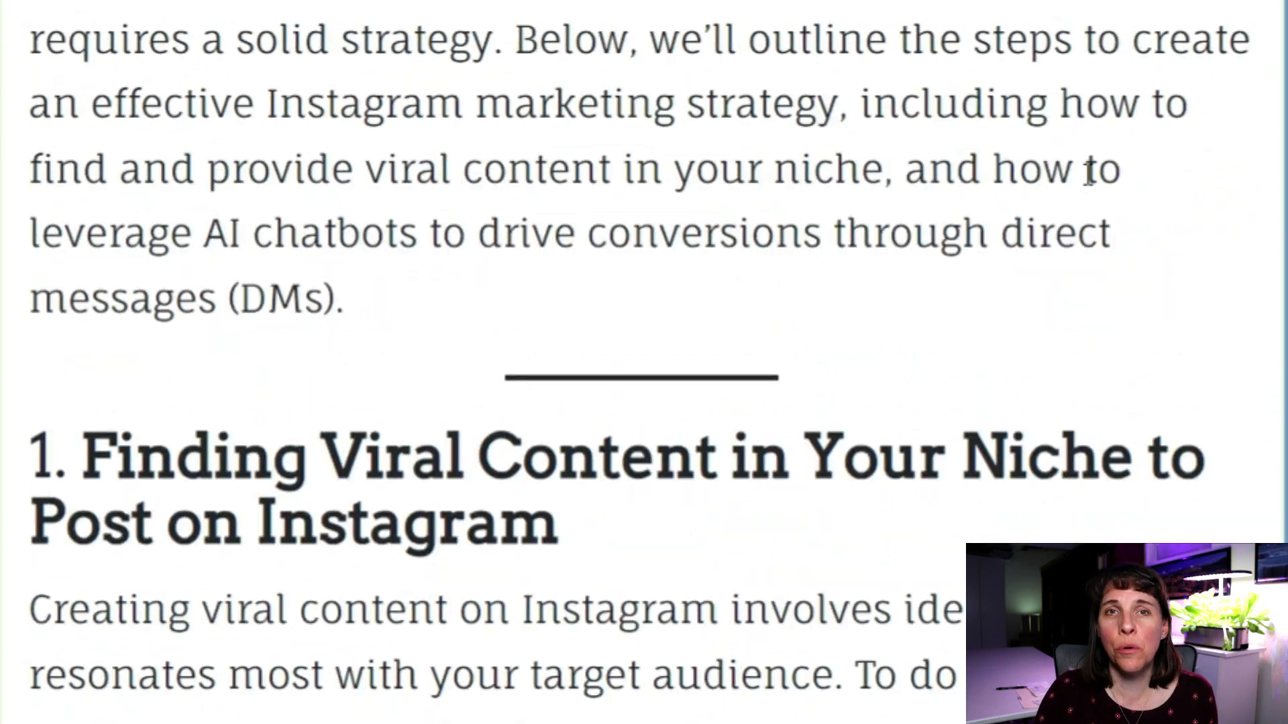
{"action": "scroll", "coordinate": [1085, 171], "scroll_direction": "up", "scroll_amount": 6}
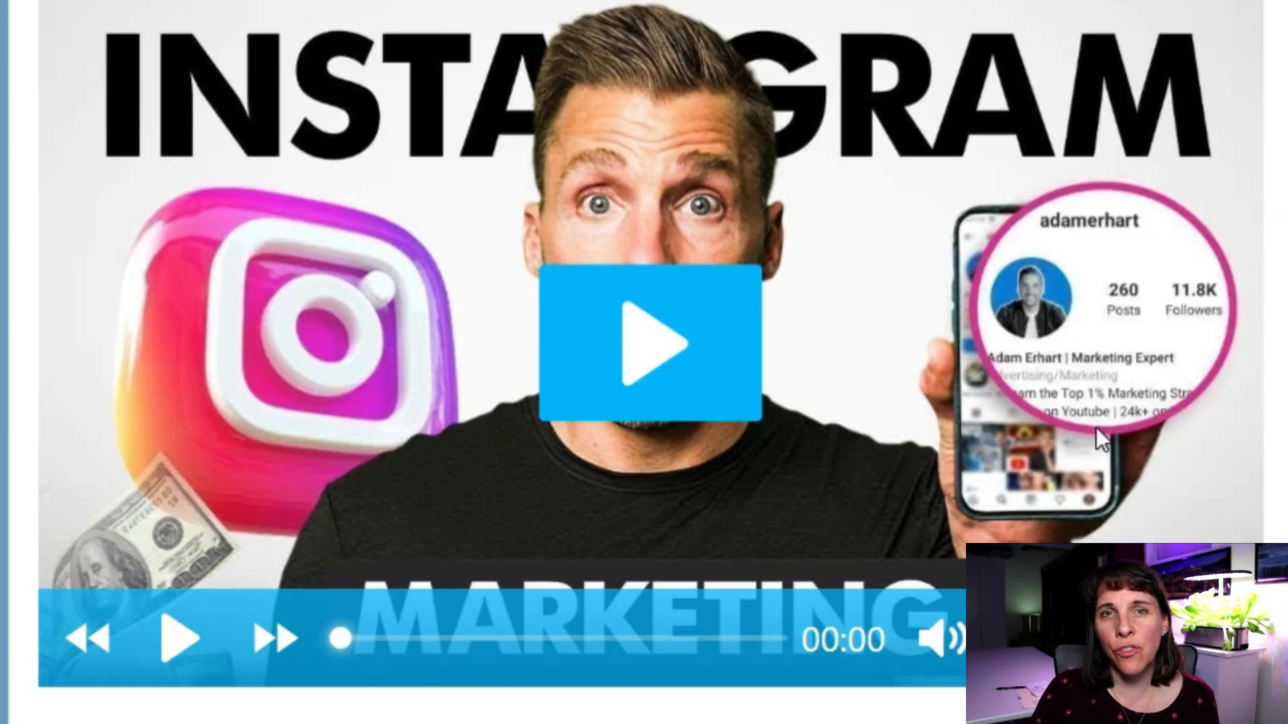
{"action": "scroll", "coordinate": [1098, 428], "scroll_direction": "up", "scroll_amount": 2}
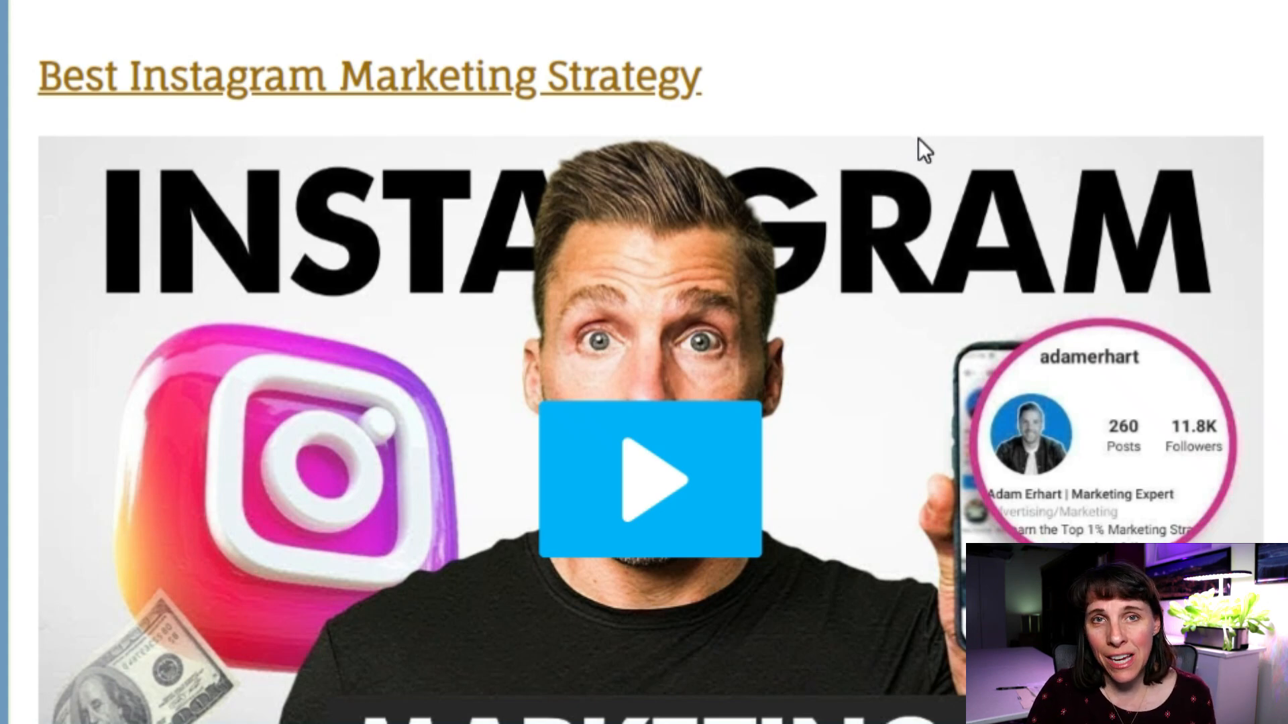
{"action": "left_click", "coordinate": [646, 478]}
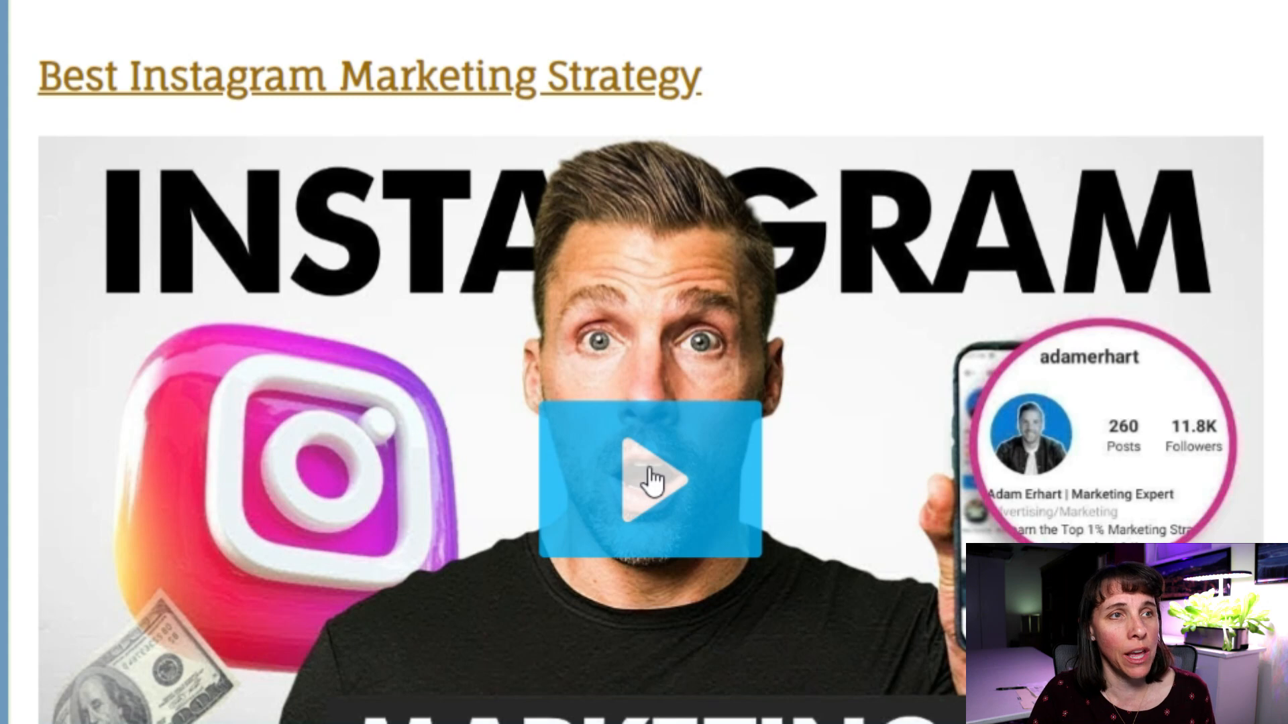
{"action": "scroll", "coordinate": [902, 587], "scroll_direction": "down", "scroll_amount": 2}
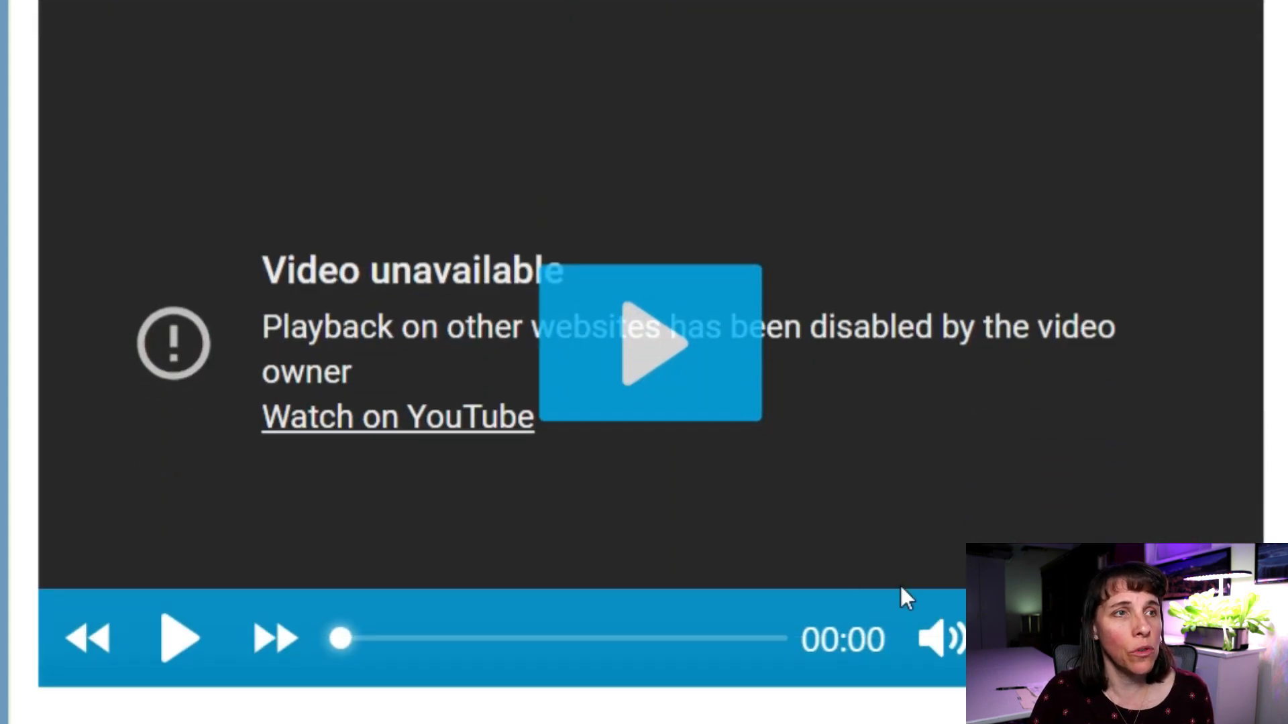
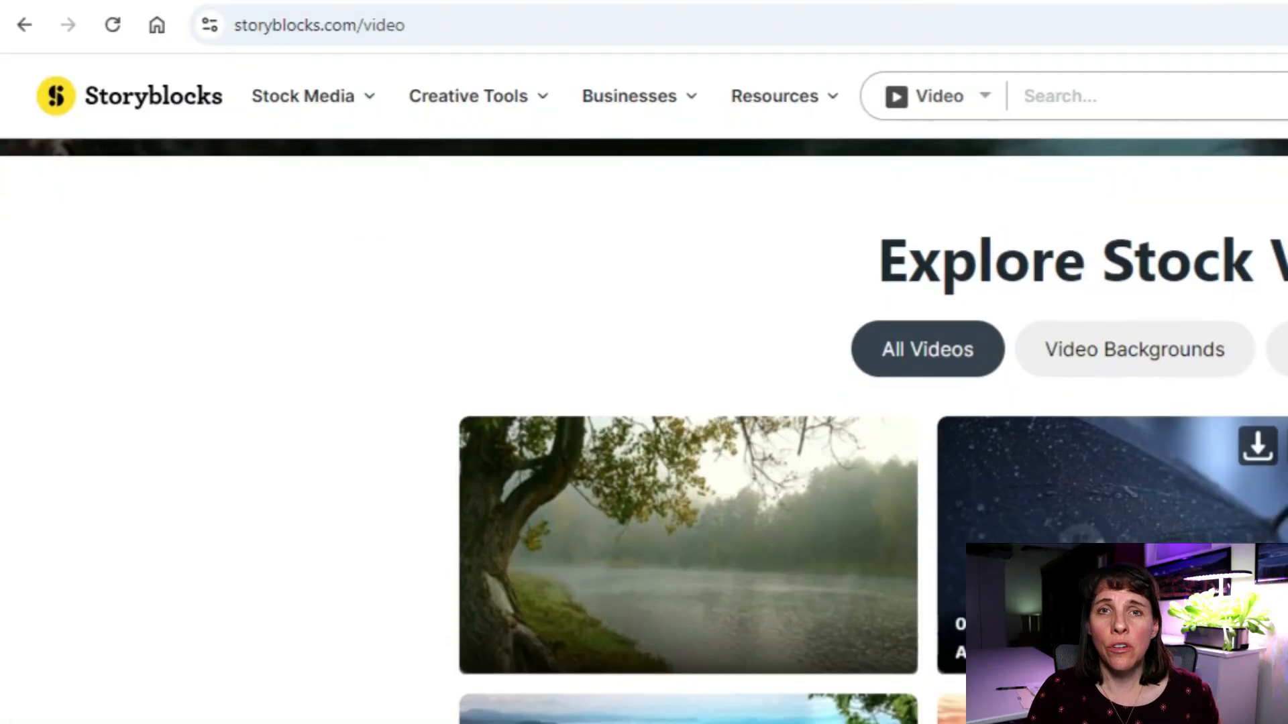
Scroll through the Storyblocks, Artlist, Shutterstock and Getty stock-video pages.
{"action": "scroll", "coordinate": [644, 403], "scroll_direction": "down", "scroll_amount": 6}
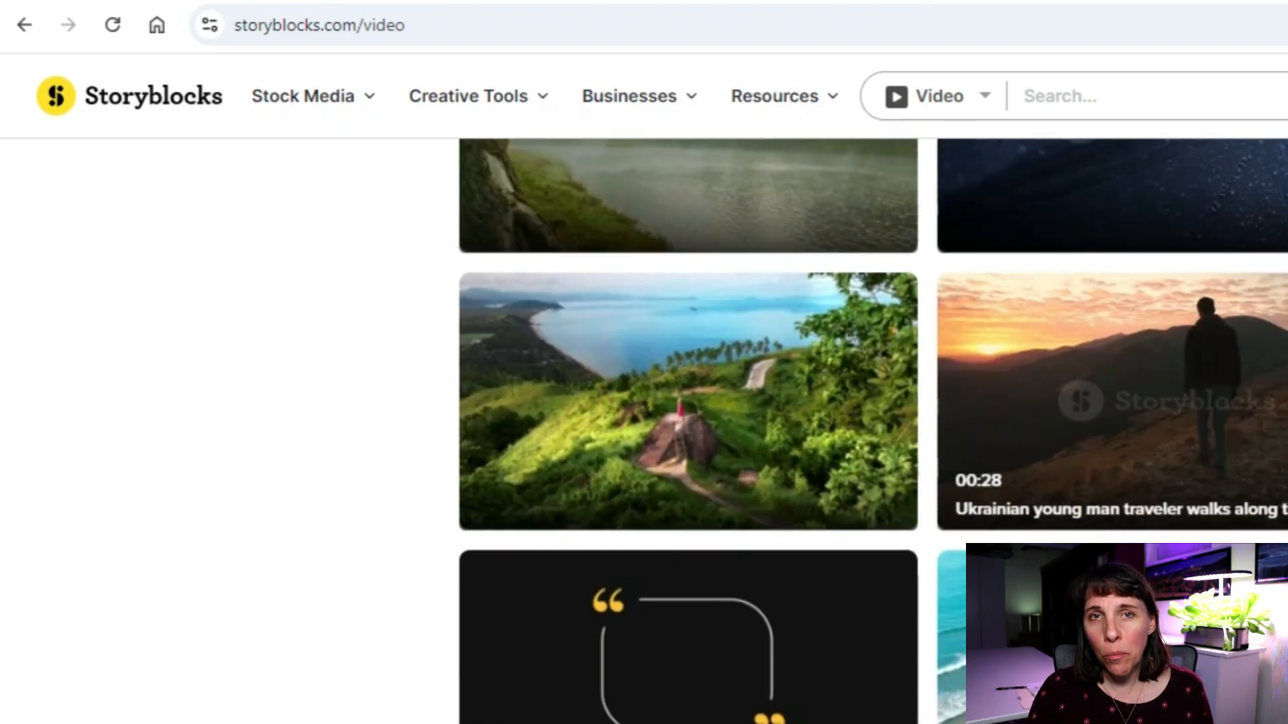
{"action": "scroll", "coordinate": [688, 430], "scroll_direction": "down", "scroll_amount": 8}
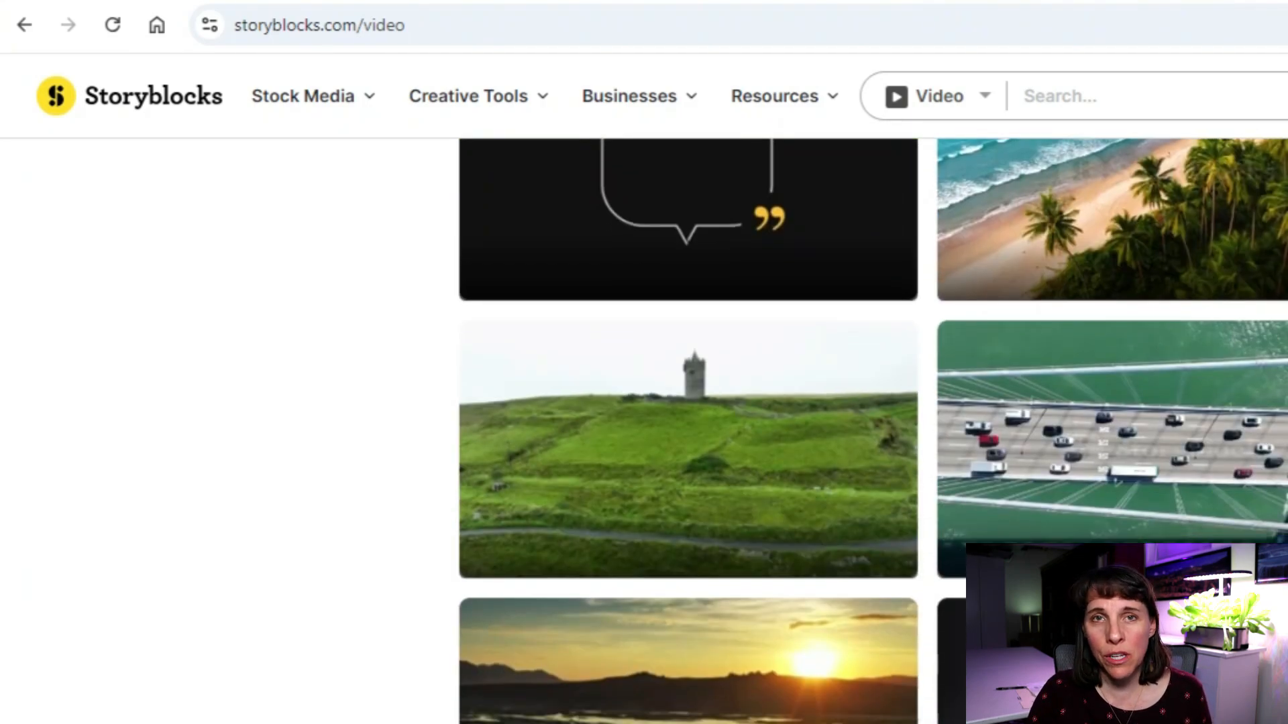
{"action": "scroll", "coordinate": [688, 429], "scroll_direction": "down", "scroll_amount": 2}
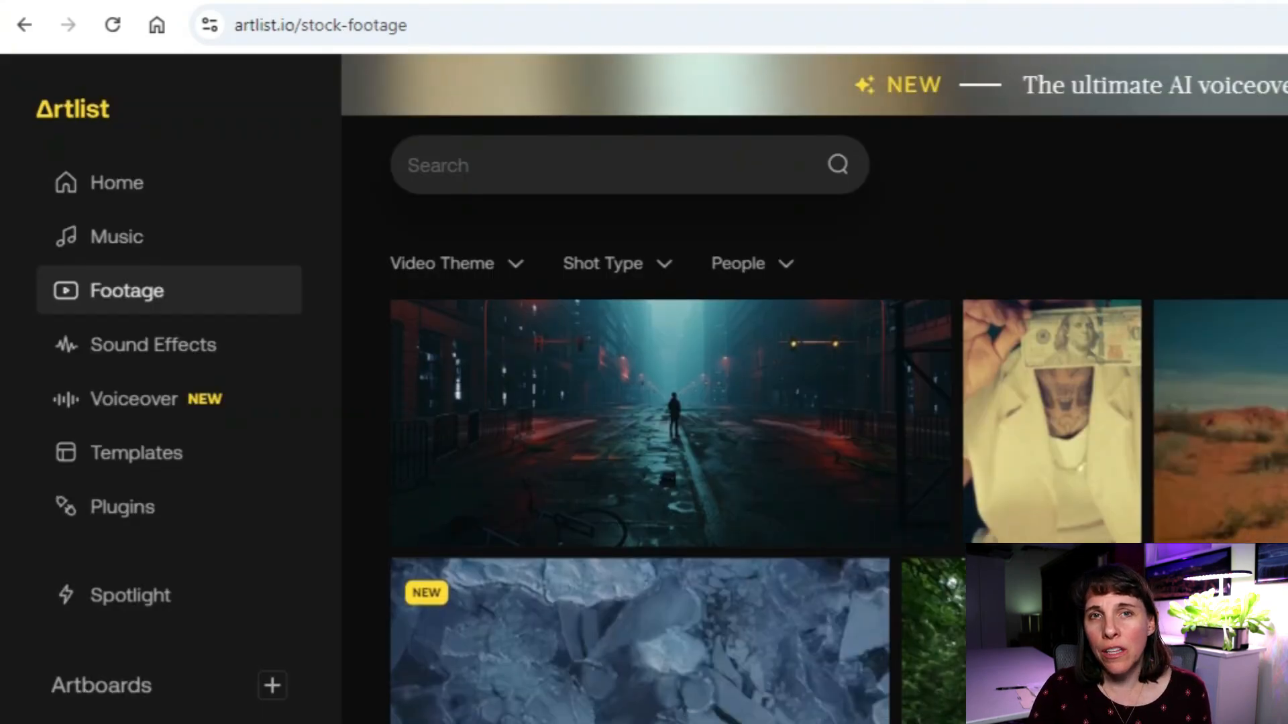
{"action": "scroll", "coordinate": [805, 469], "scroll_direction": "down", "scroll_amount": 7}
{"action": "scroll", "coordinate": [838, 510], "scroll_direction": "down", "scroll_amount": 5}
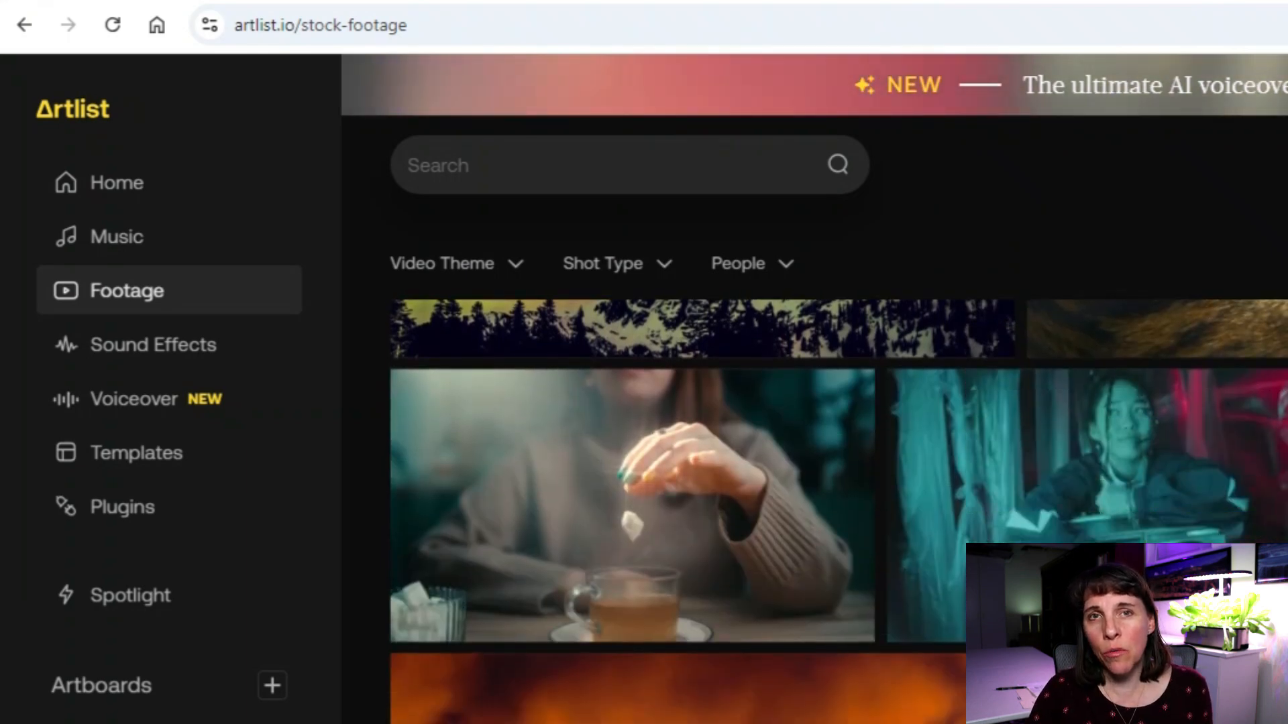
{"action": "scroll", "coordinate": [837, 510], "scroll_direction": "down", "scroll_amount": 2}
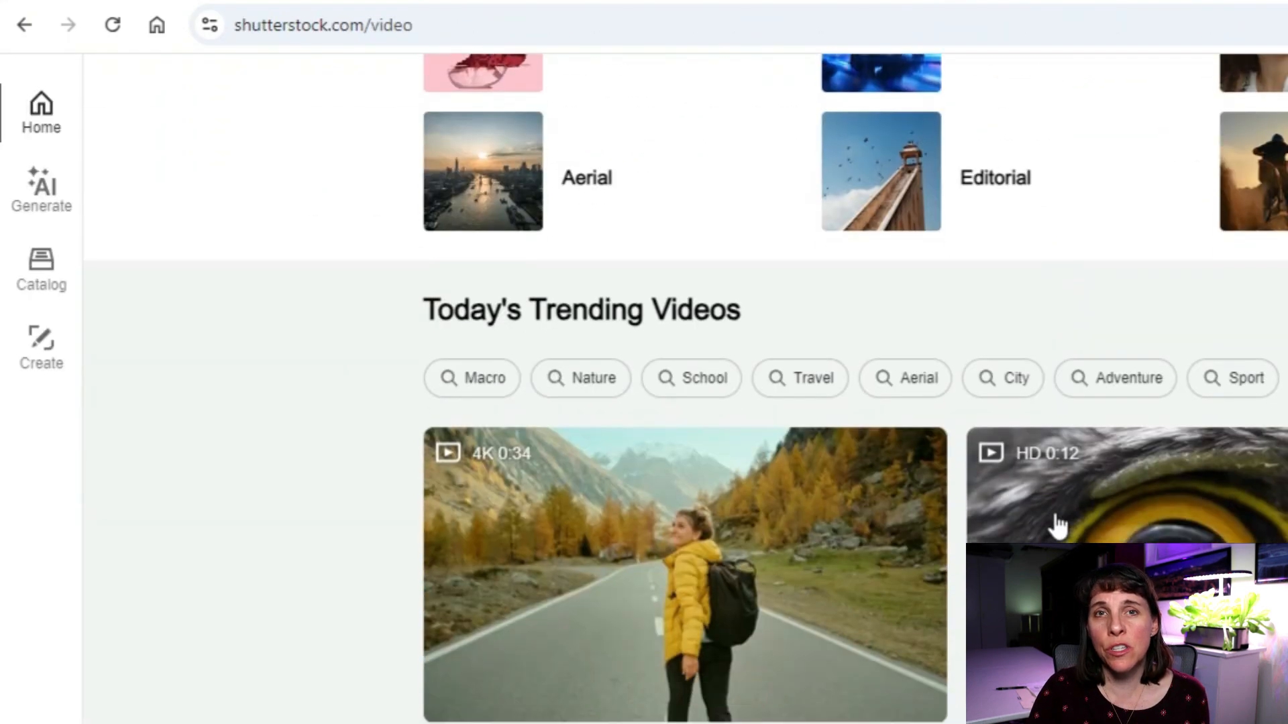
{"action": "scroll", "coordinate": [1058, 527], "scroll_direction": "down", "scroll_amount": 7}
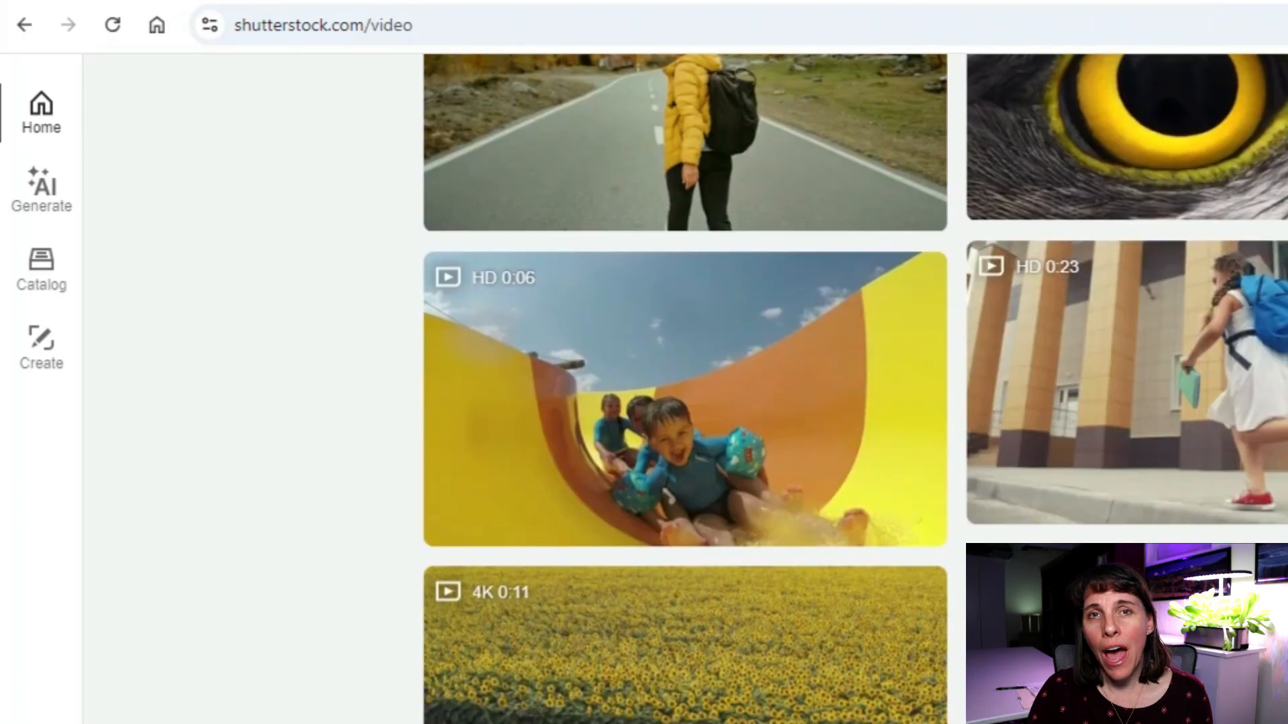
{"action": "scroll", "coordinate": [856, 389], "scroll_direction": "down", "scroll_amount": 5}
{"action": "scroll", "coordinate": [856, 389], "scroll_direction": "down", "scroll_amount": 6}
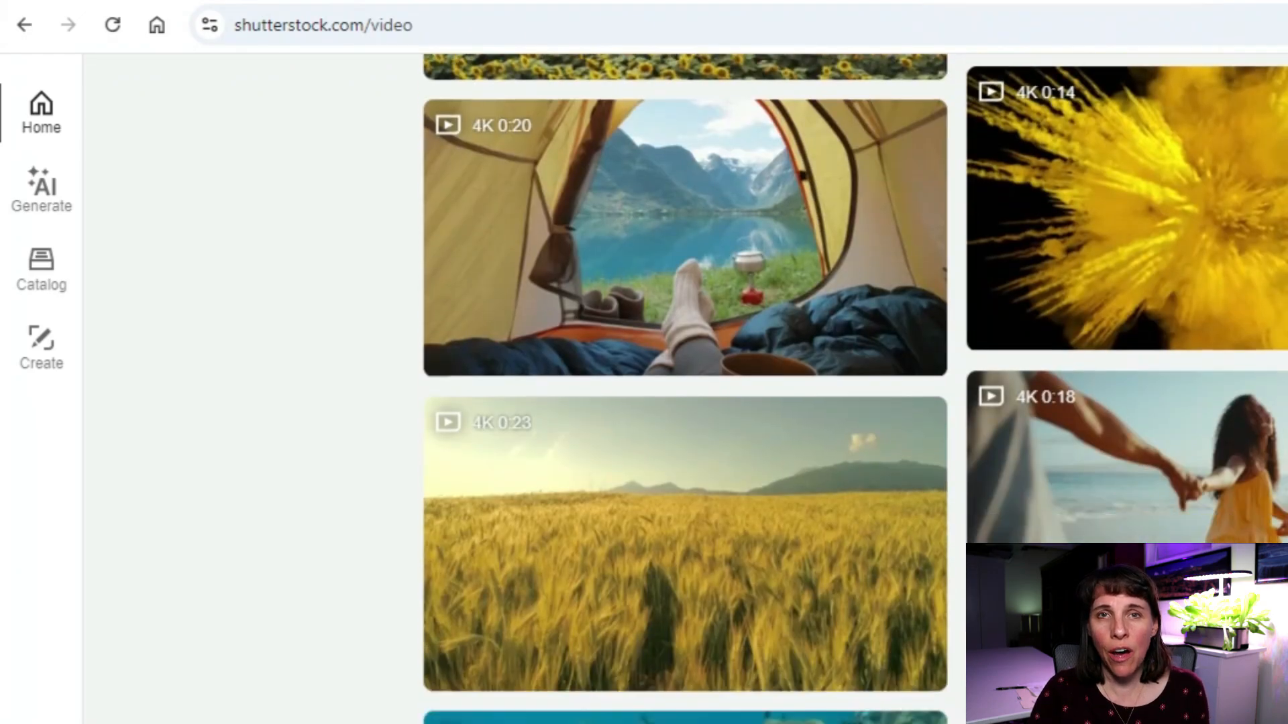
Open the Adobe Stock Videos site from the Google results for adobe video stock.
{"action": "scroll", "coordinate": [856, 389], "scroll_direction": "down", "scroll_amount": 7}
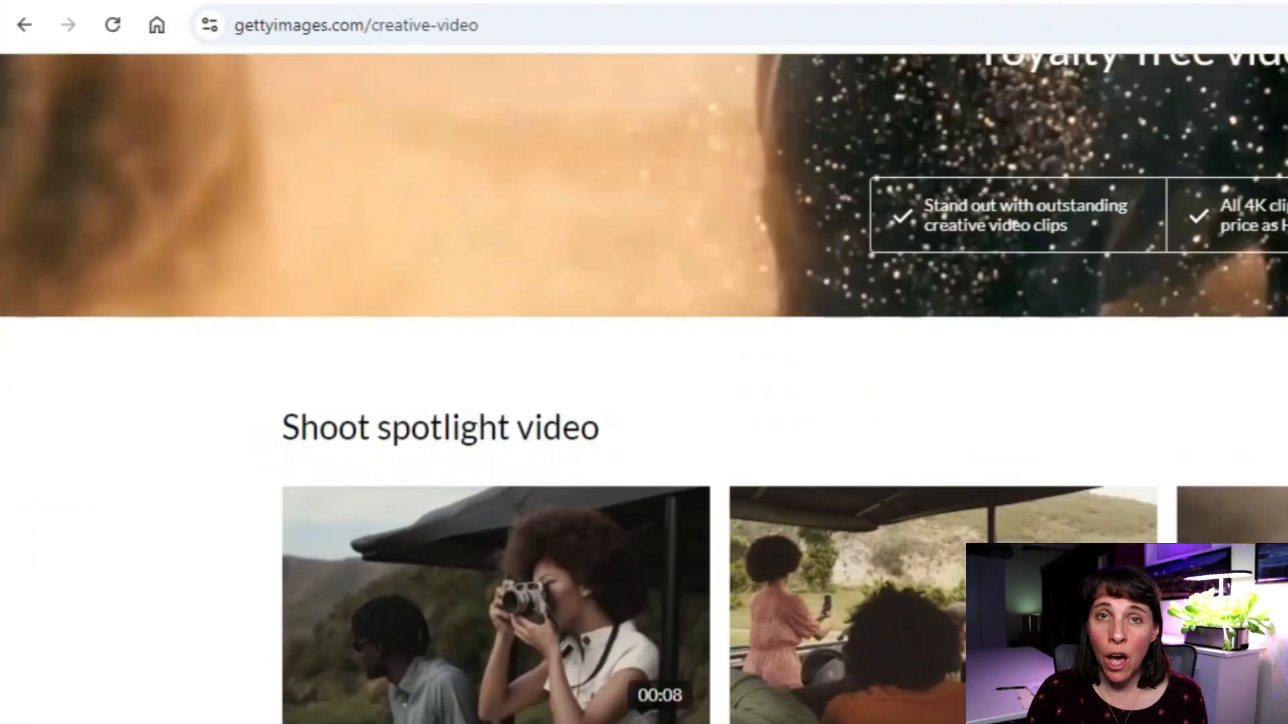
{"action": "scroll", "coordinate": [644, 389], "scroll_direction": "down", "scroll_amount": 11}
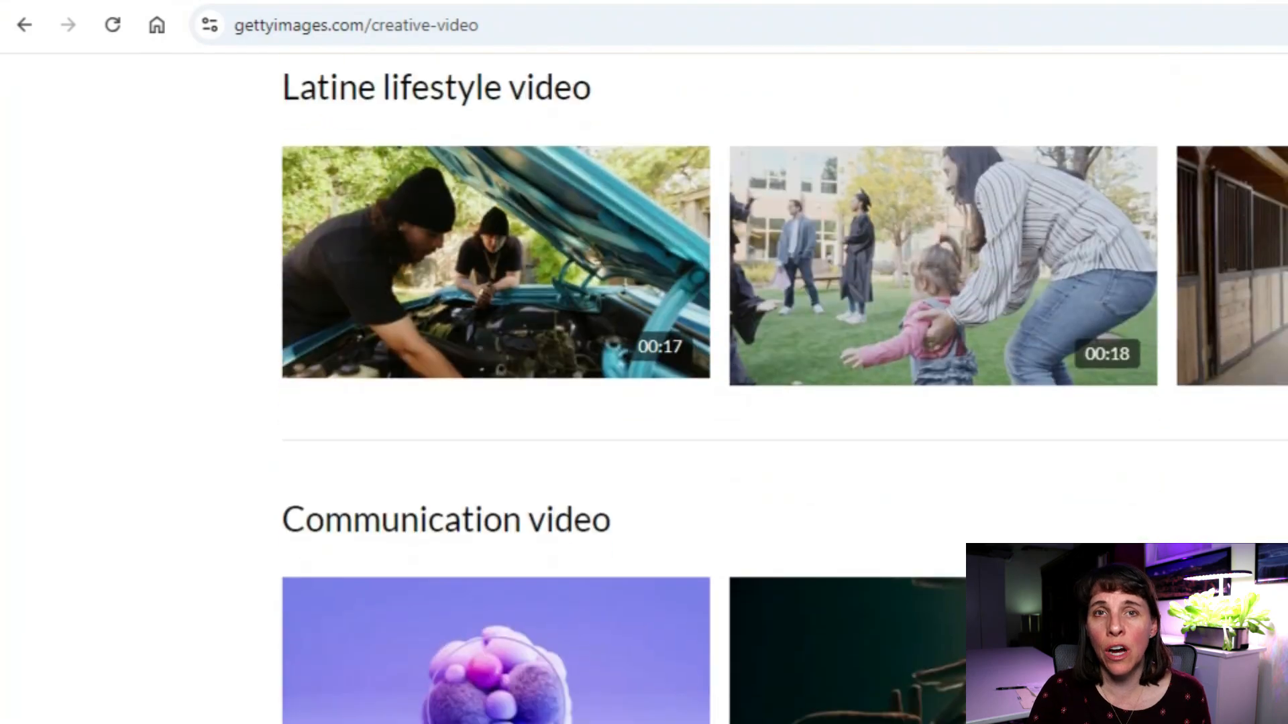
{"action": "scroll", "coordinate": [644, 390], "scroll_direction": "down", "scroll_amount": 1}
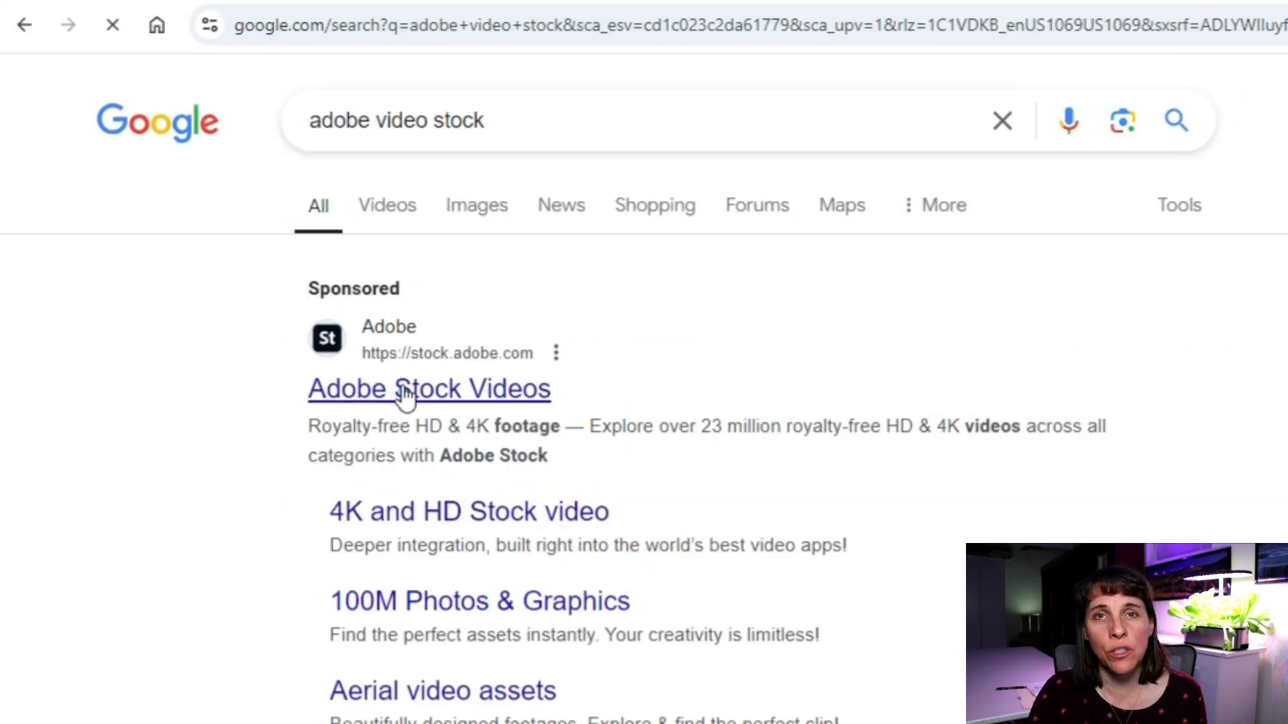
{"action": "left_click", "coordinate": [404, 393]}
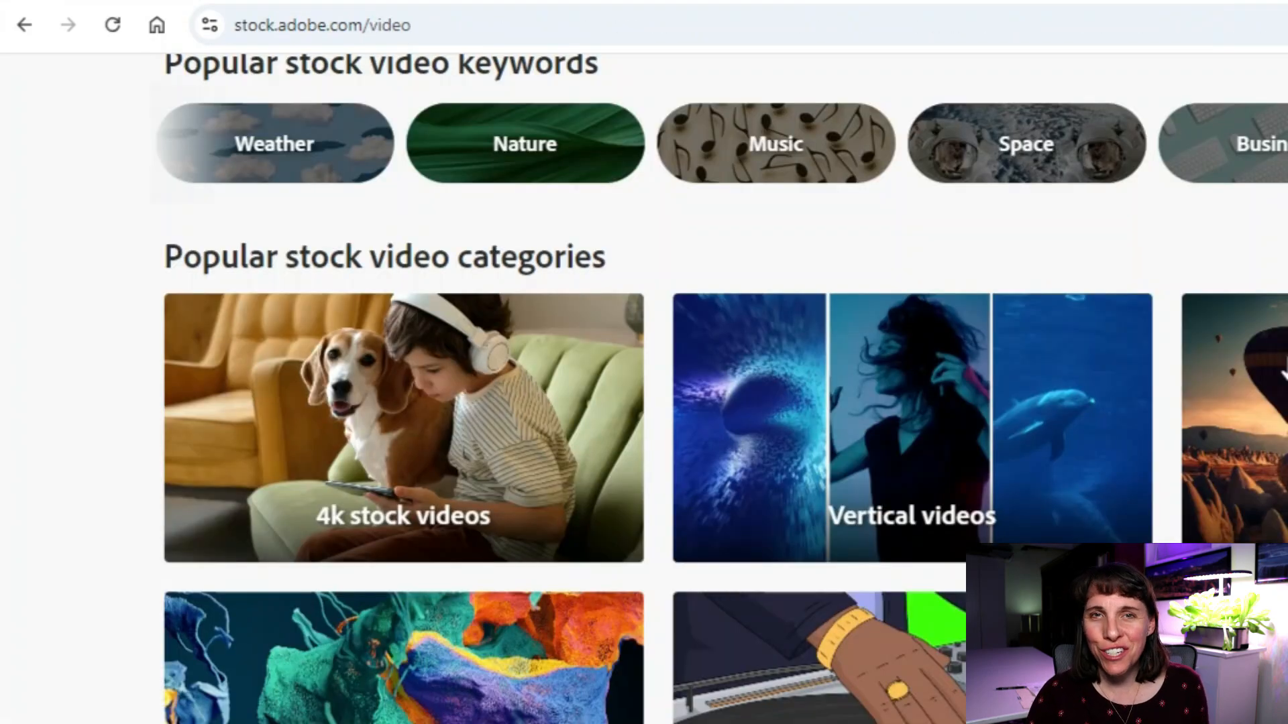
{"action": "scroll", "coordinate": [1274, 369], "scroll_direction": "down", "scroll_amount": 3}
Open the Invideo AI homepage and scroll down to its text-prompt demo video.
{"action": "scroll", "coordinate": [1283, 364], "scroll_direction": "down", "scroll_amount": 6}
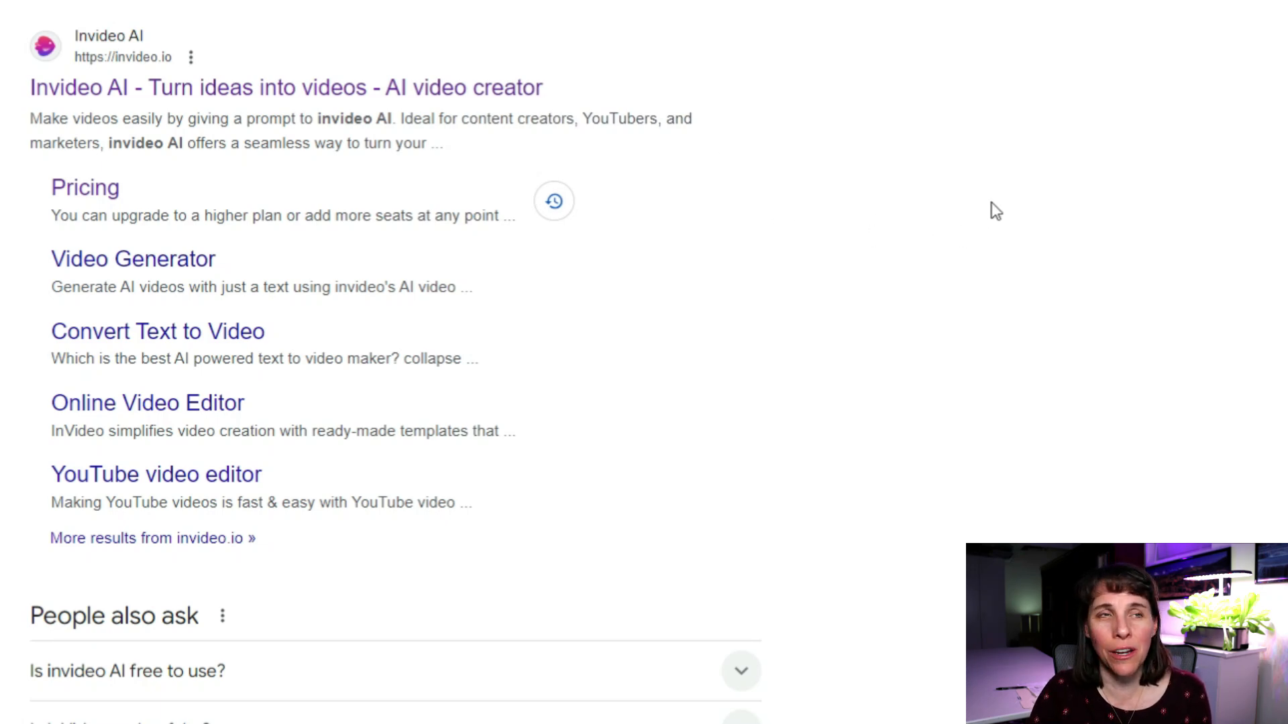
{"action": "left_click", "coordinate": [88, 91]}
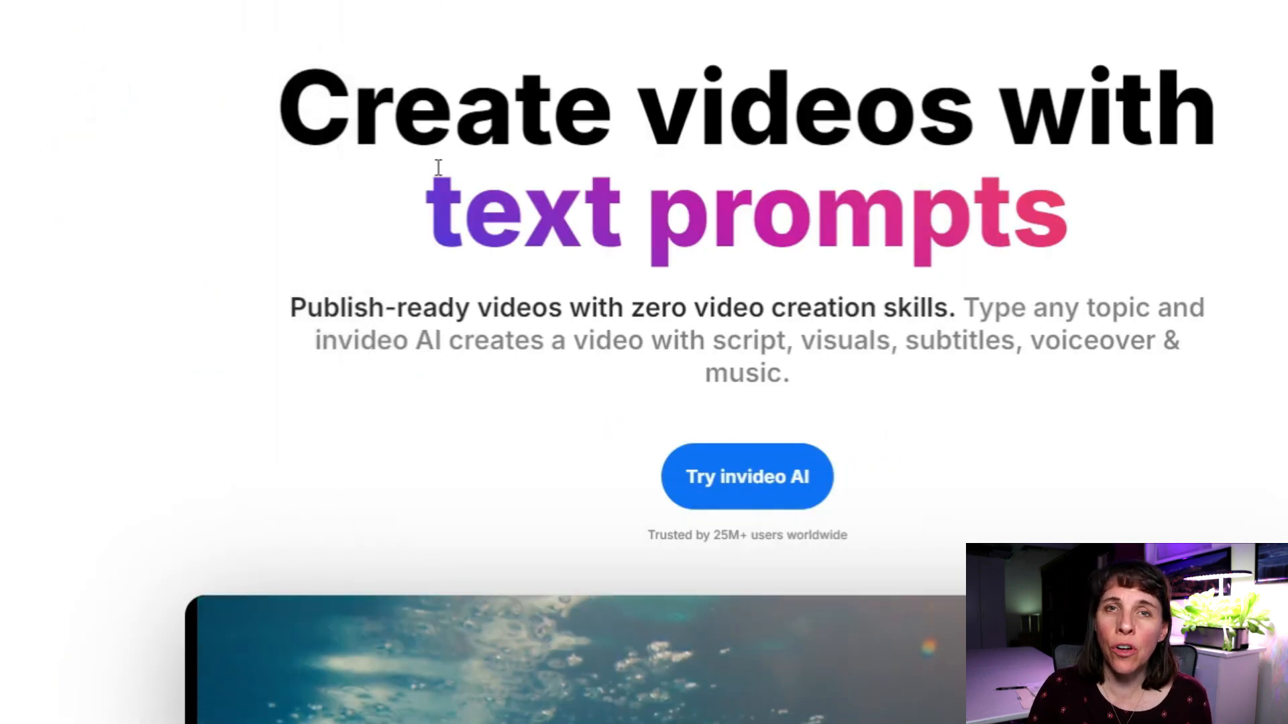
{"action": "scroll", "coordinate": [638, 167], "scroll_direction": "down", "scroll_amount": 2}
{"action": "scroll", "coordinate": [879, 81], "scroll_direction": "down", "scroll_amount": 2}
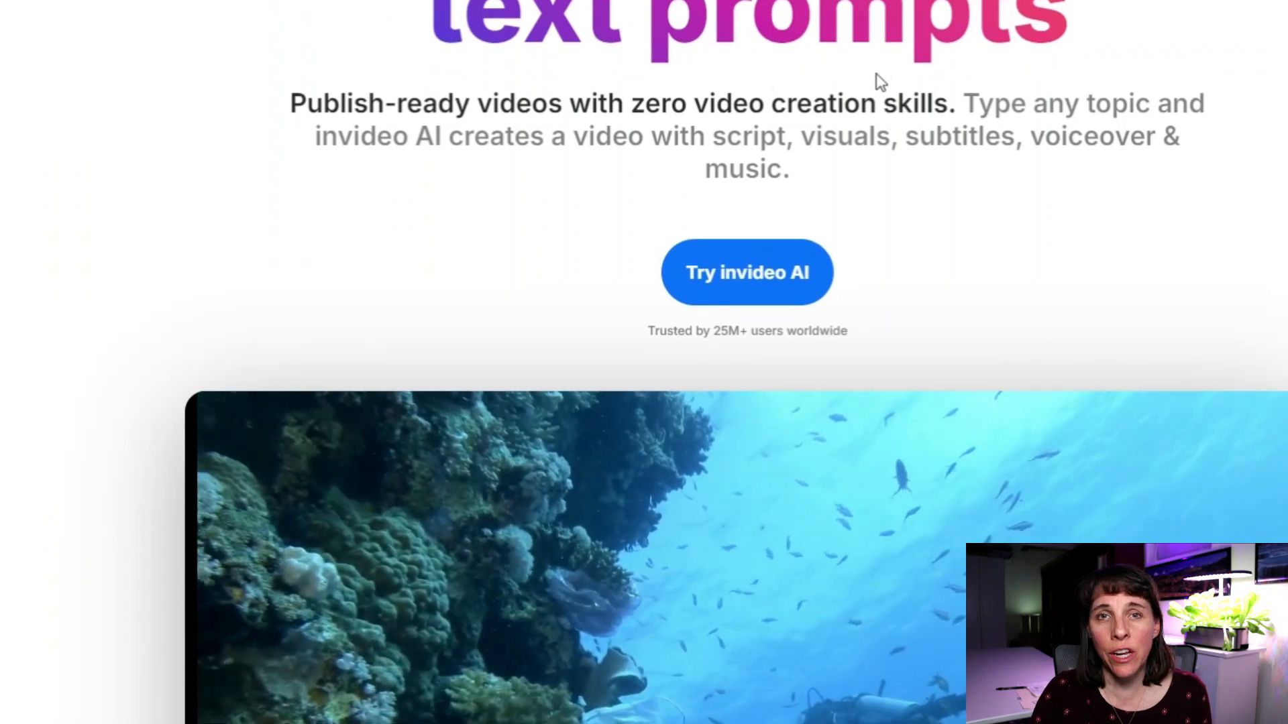
{"action": "scroll", "coordinate": [961, 126], "scroll_direction": "down", "scroll_amount": 8}
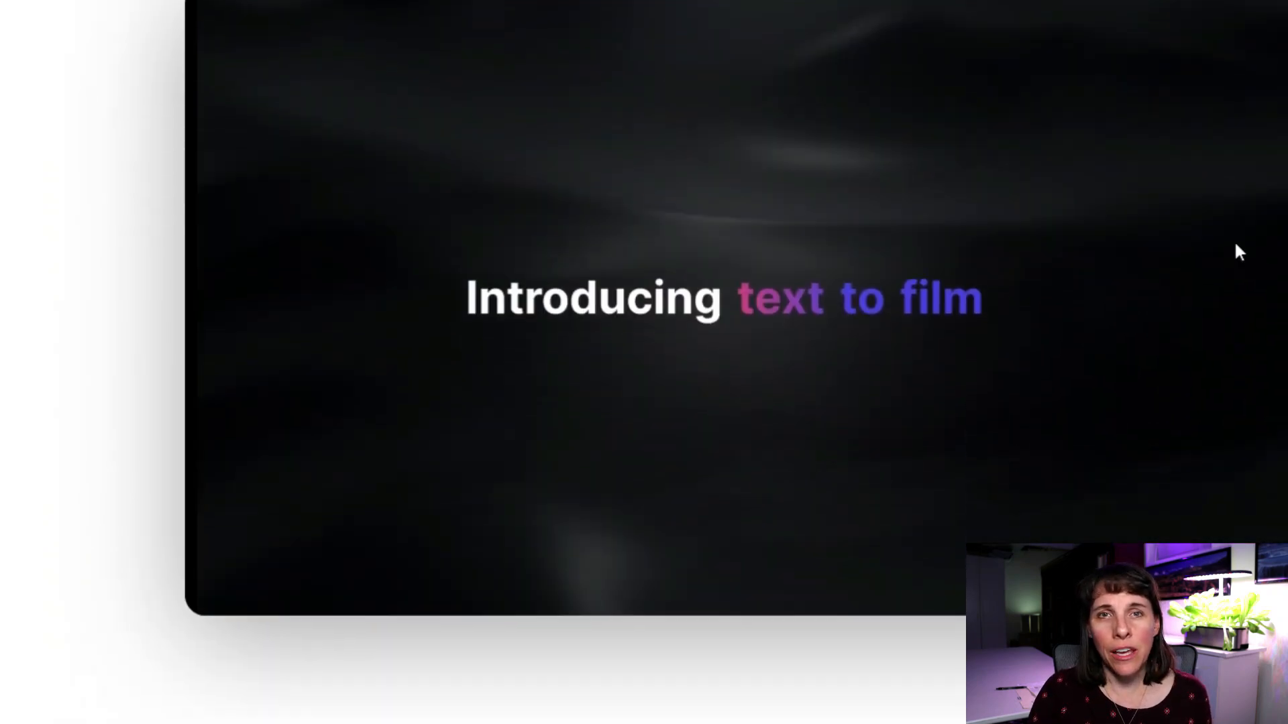
{"action": "scroll", "coordinate": [802, 615], "scroll_direction": "down", "scroll_amount": 4}
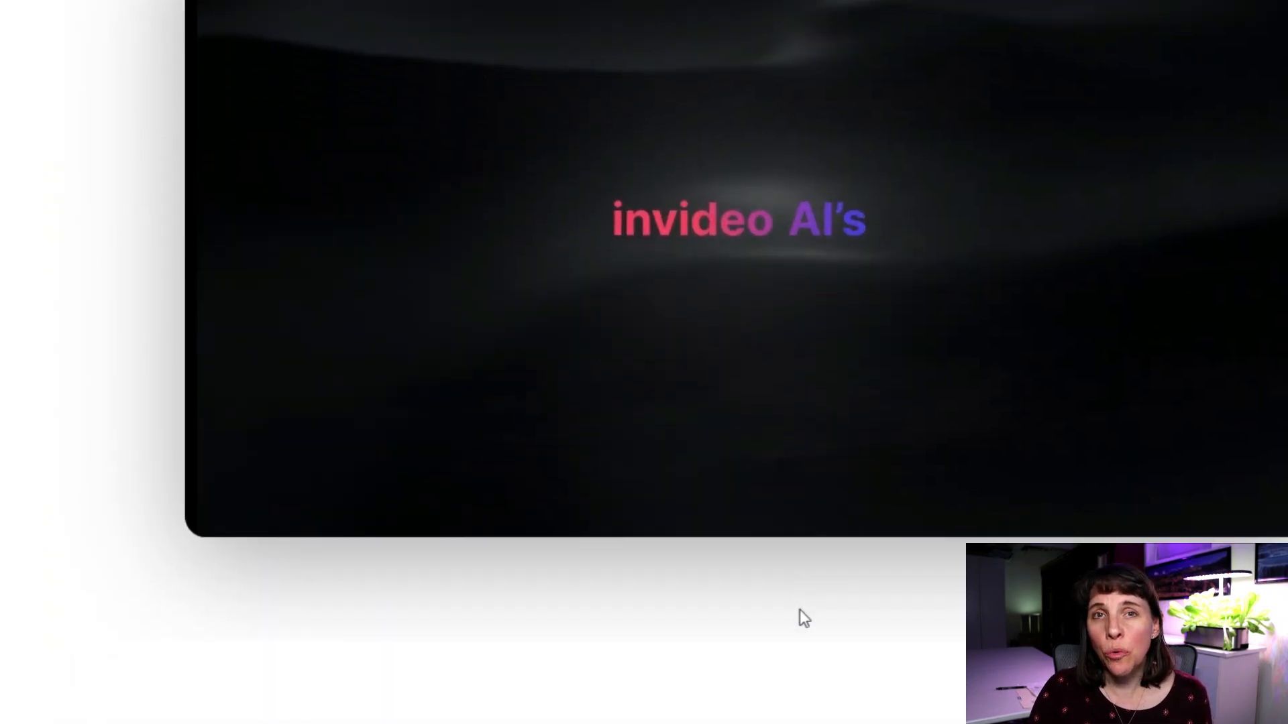